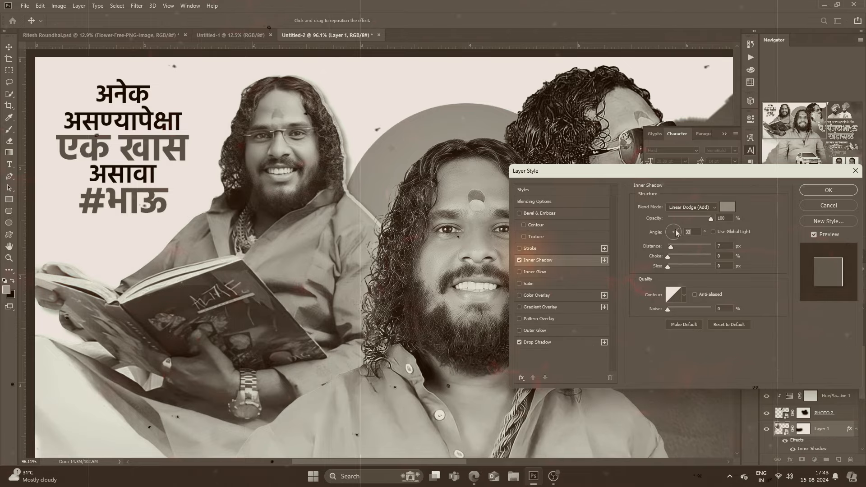
Step: Increase the inner shadow size slightly in the layer style of Layer 1
drag(668, 266, 672, 265)
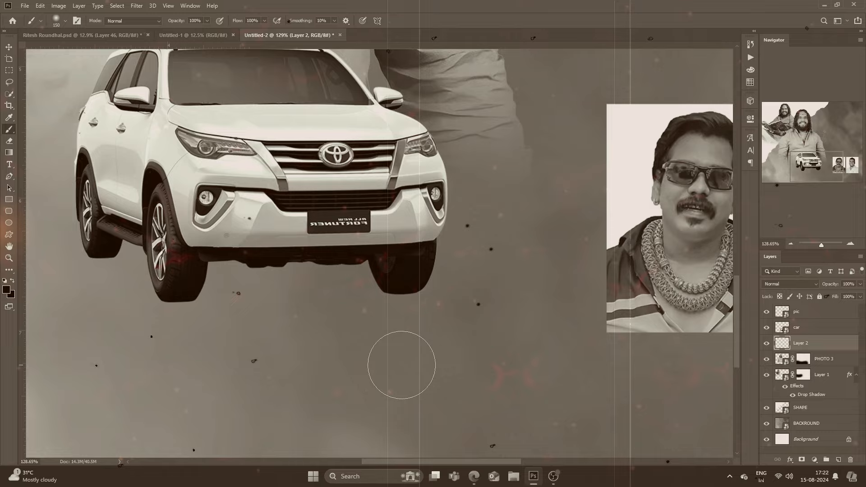
click(401, 365)
key(ctrl+t)
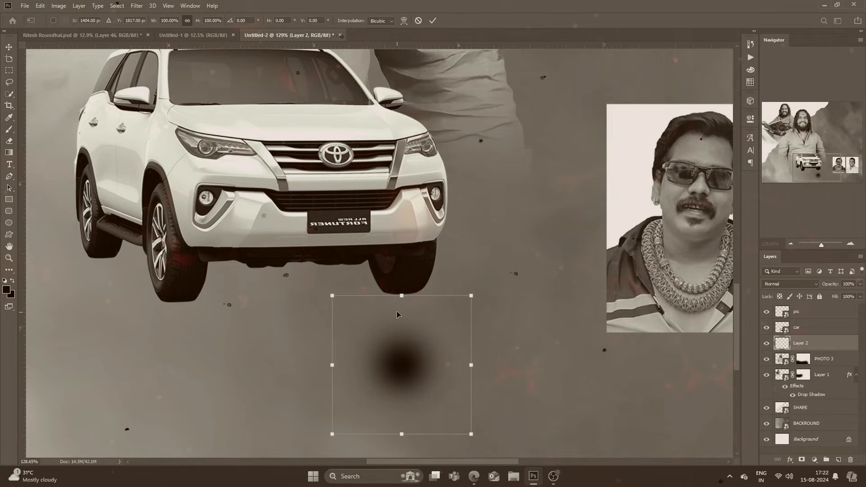
drag(402, 297, 402, 349)
key(Return)
key(Delete)
Step: Add a new layer, flatten the soft brush tip into a thin ellipse and paint black contact shadows under the car's two front tyres
click(839, 459)
click(65, 21)
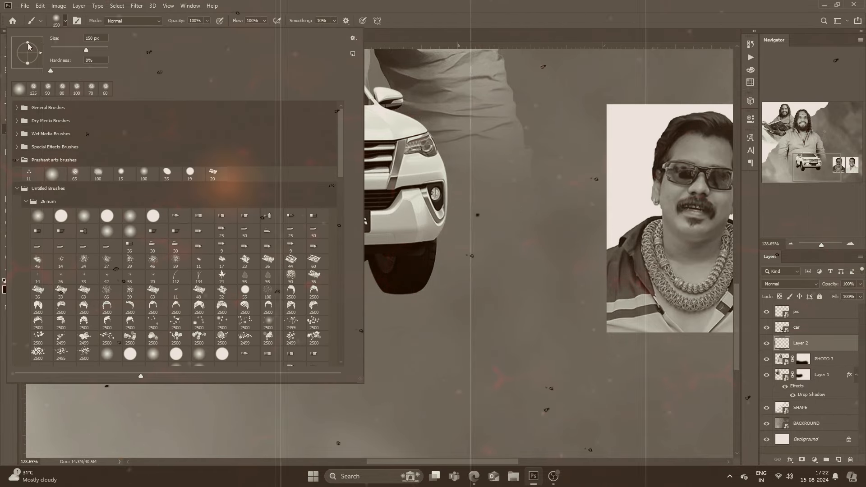
drag(28, 43, 28, 51)
click(398, 291)
scroll(379, 284, up, 3)
key(bracketleft)
click(401, 298)
scroll(397, 295, down, 1)
scroll(108, 301, up, 1)
click(154, 308)
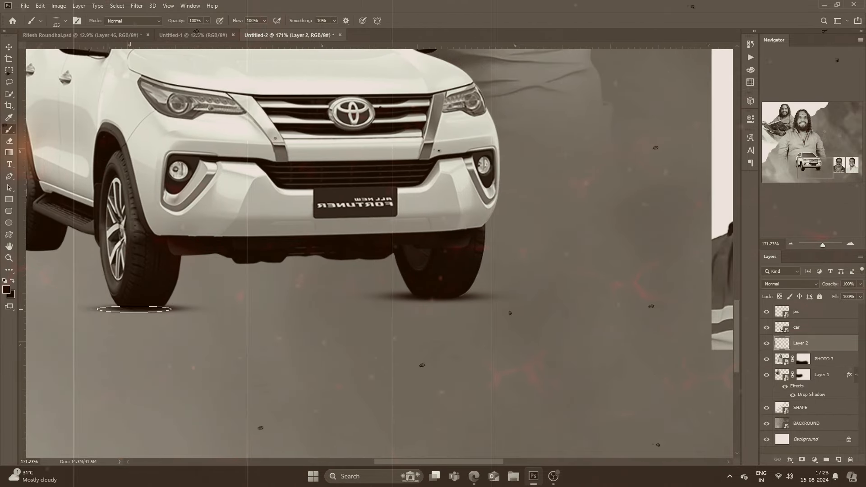
Step: Paint a matching soft black contact shadow under the car's rear tyre
scroll(430, 249, down, 4)
scroll(166, 248, up, 3)
click(159, 251)
scroll(218, 276, down, 4)
Step: Duplicate the car layer and apply a Color Overlay effect to the lower copy
click(814, 331)
key(ctrl+j)
double_click(826, 343)
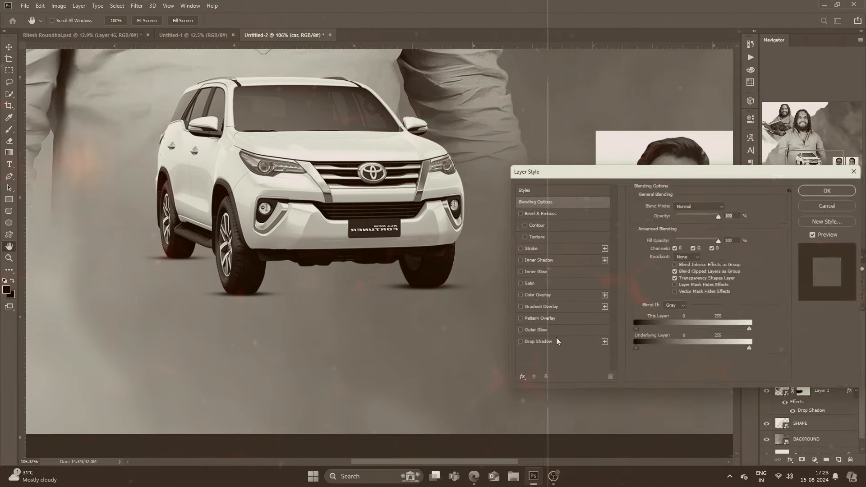
click(537, 295)
click(728, 207)
click(770, 241)
click(827, 191)
Step: Free-transform the overlaid car copy by pulling its upper edge down past the tyres
scroll(388, 337, down, 1)
key(ctrl+t)
drag(294, 108, 316, 330)
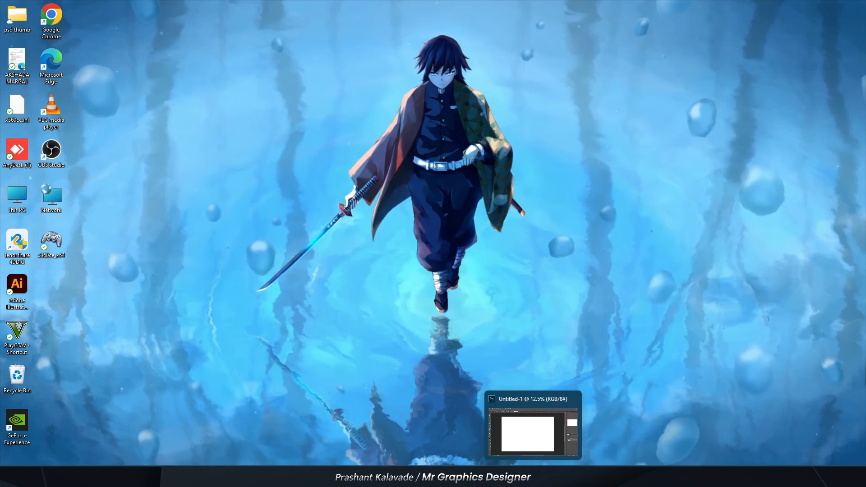
Step: Switch to Photoshop and create a 10 × 8 inch RGB document at 250 pixels/inch with white background, fitted to the window
click(533, 479)
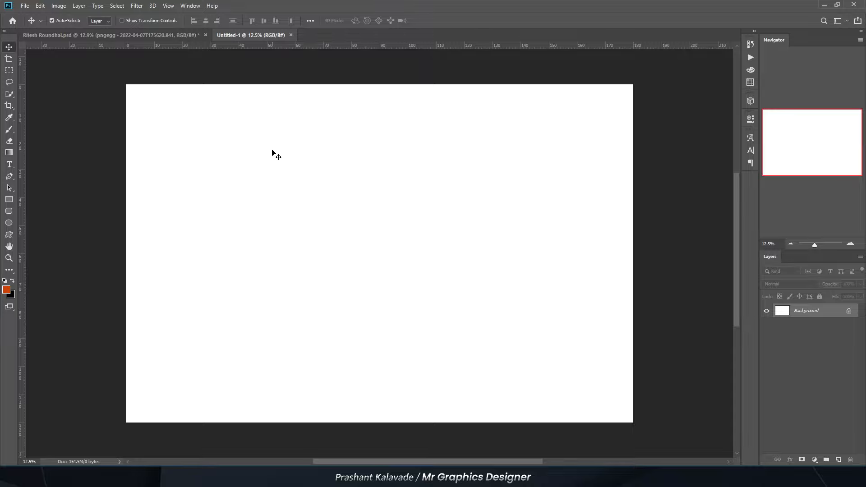
key(ctrl+n)
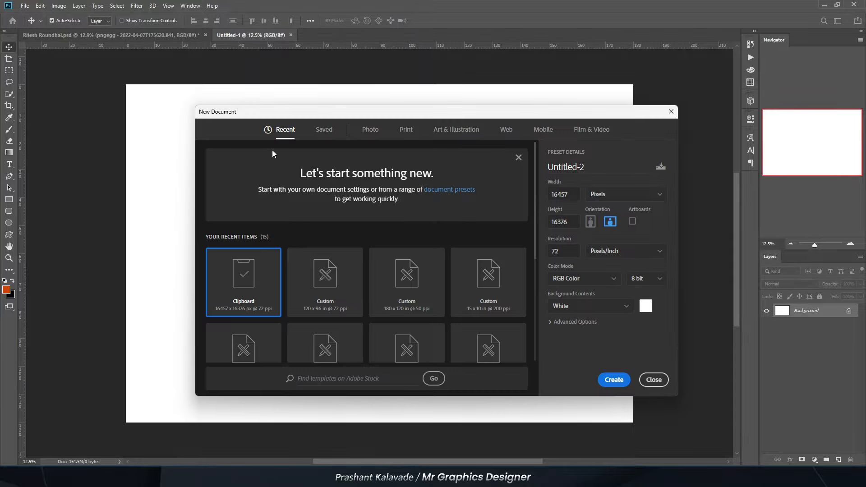
key(Escape)
click(25, 5)
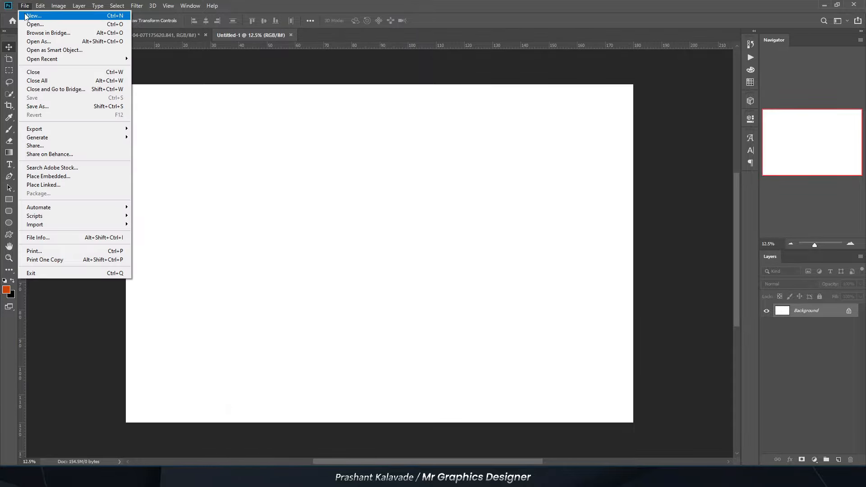
click(26, 16)
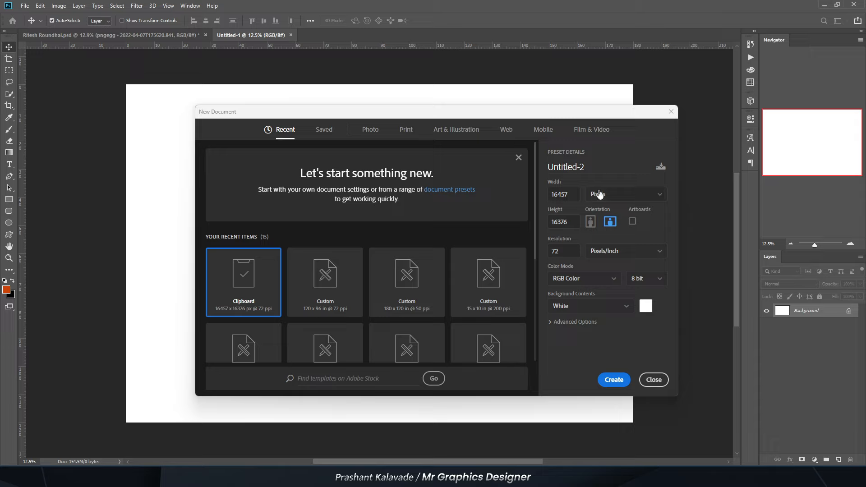
click(625, 200)
click(604, 223)
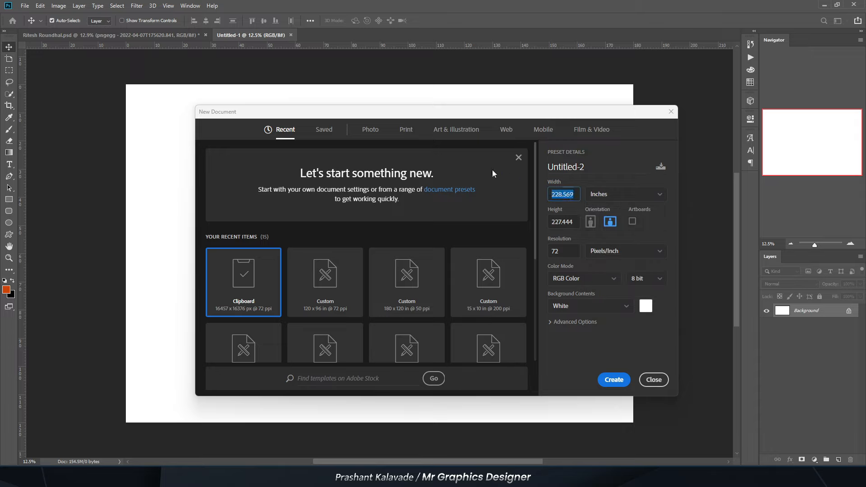
text(8)
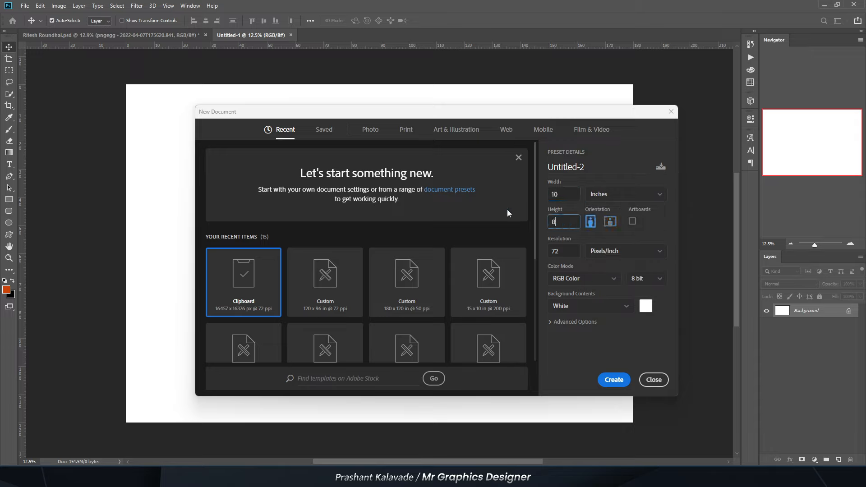
double_click(559, 251)
text(250)
click(614, 380)
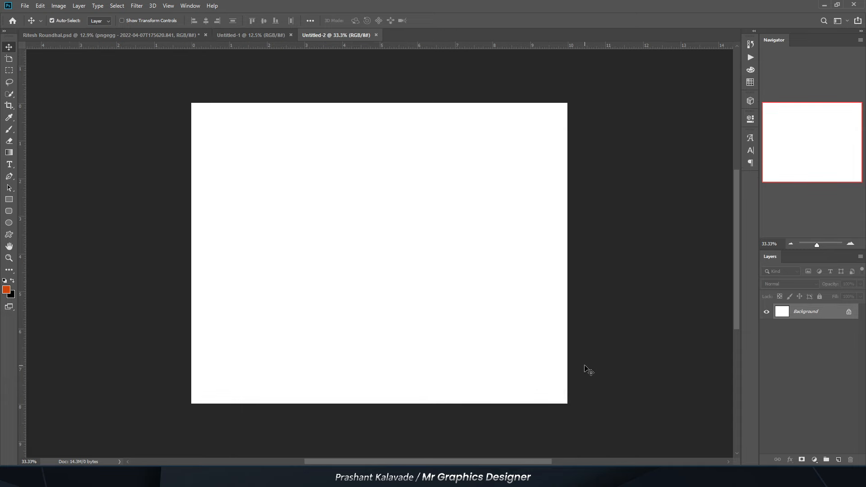
key(ctrl+0)
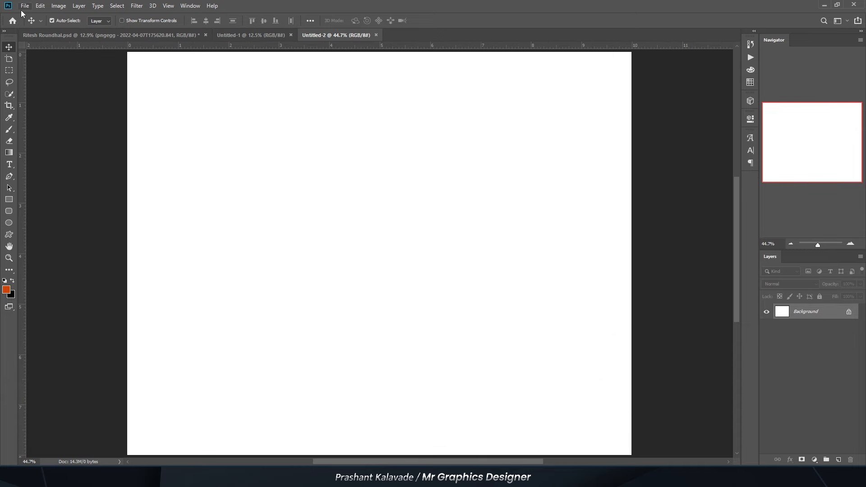
Step: Place the BACKROUND image from the NEW DESIGN 2024 folder on drive D as an embedded object
click(24, 6)
click(36, 176)
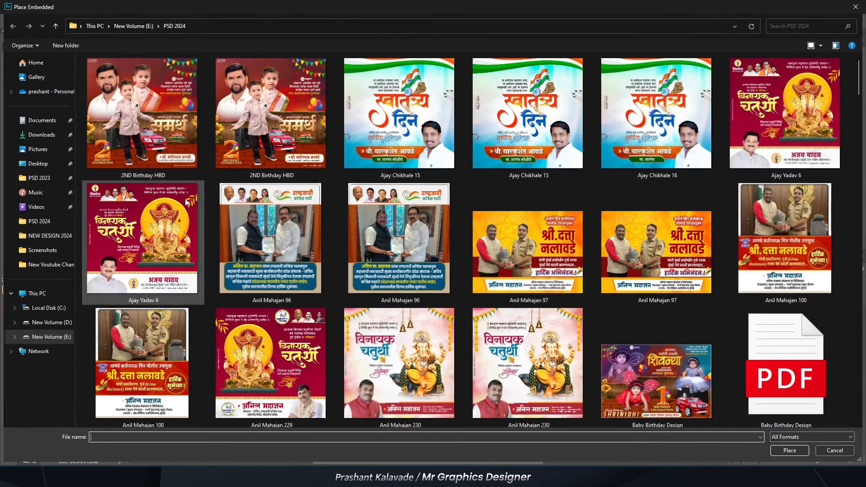
click(48, 337)
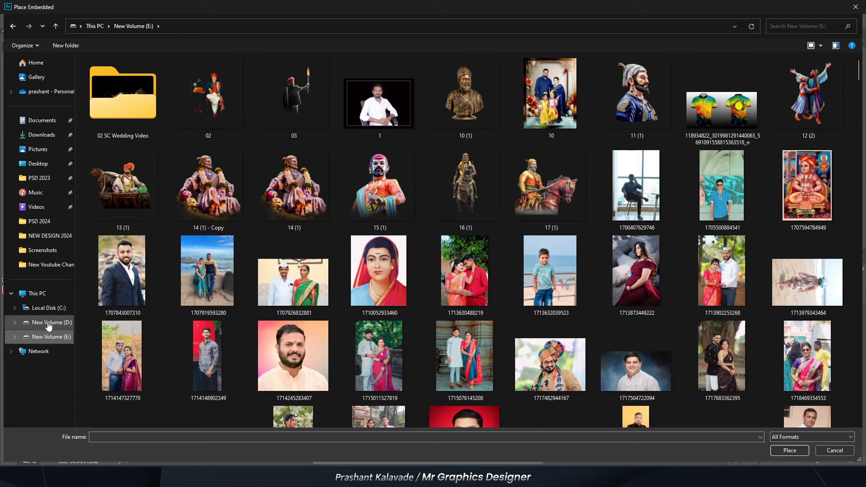
click(48, 323)
double_click(111, 96)
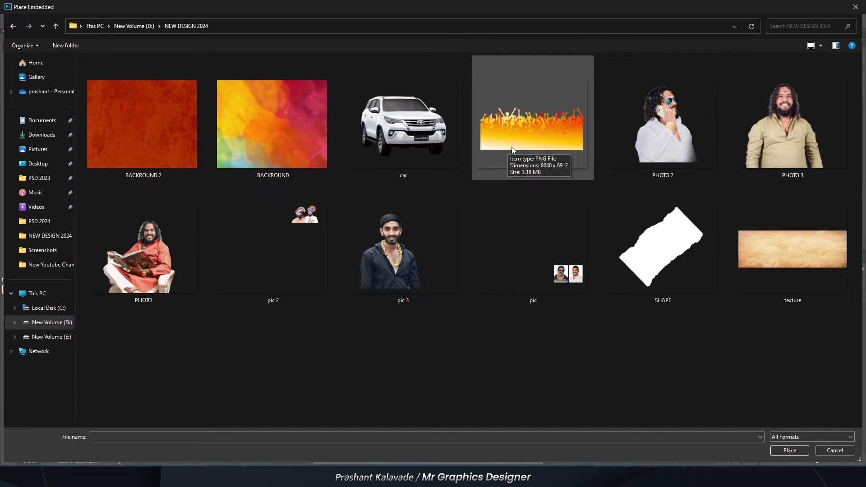
double_click(291, 129)
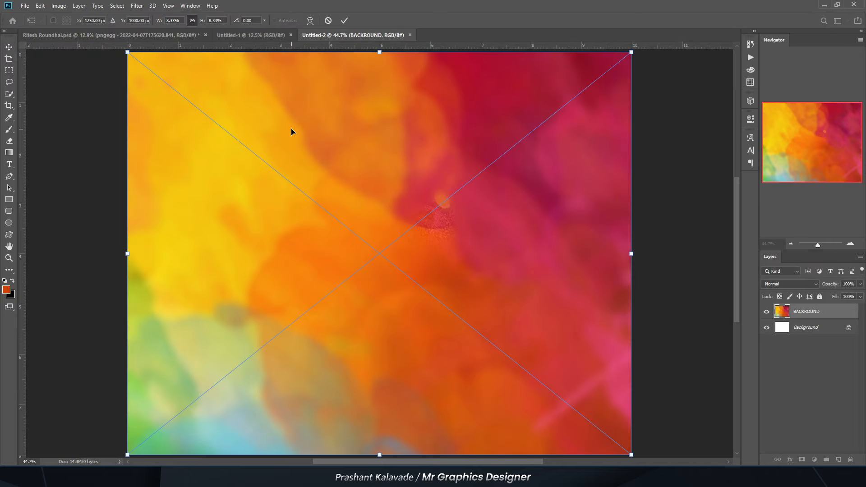
Step: Enlarge the placed BACKROUND image to about 10.1 × 8.08 inches so it extends slightly past the canvas edges
scroll(290, 126, down, 3)
scroll(196, 126, up, 2)
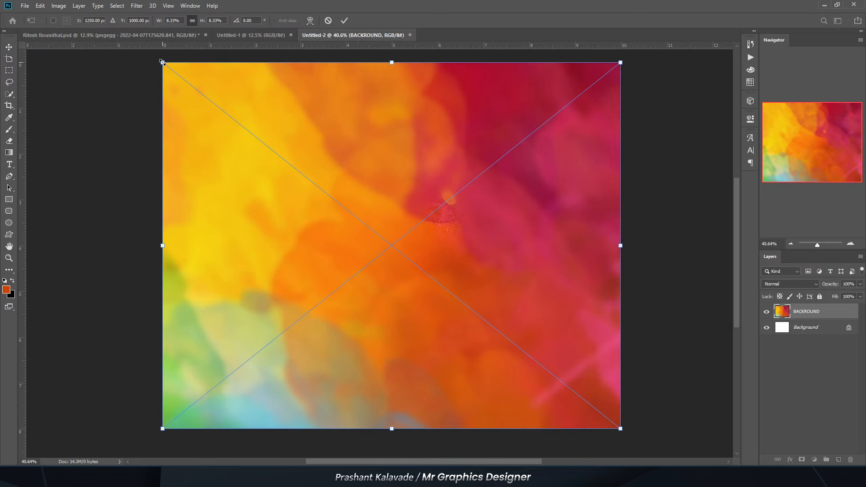
drag(162, 62, 158, 62)
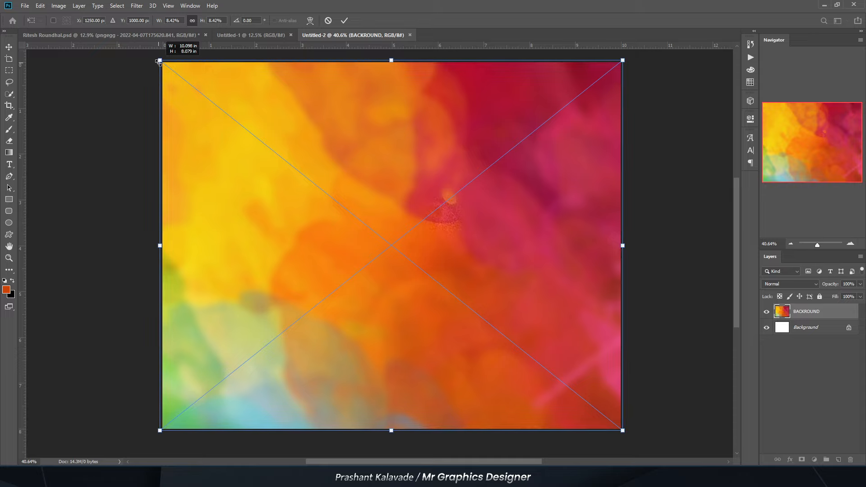
key(Return)
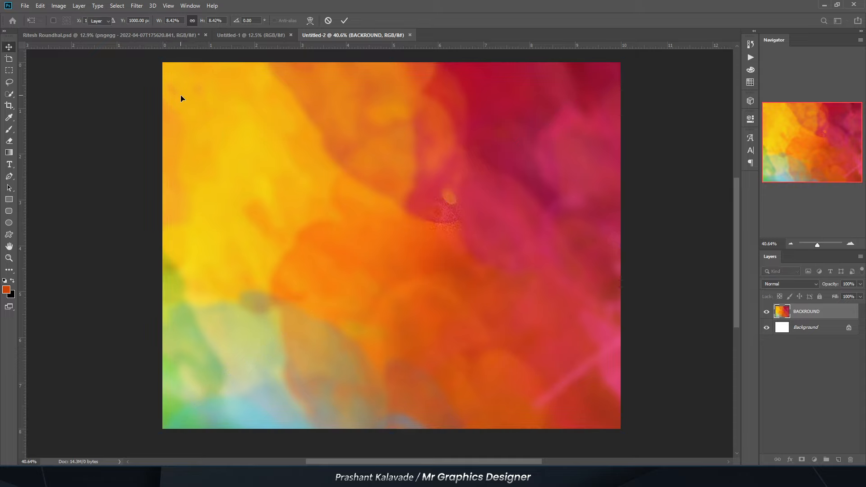
scroll(402, 110, up, 1)
scroll(368, 135, down, 2)
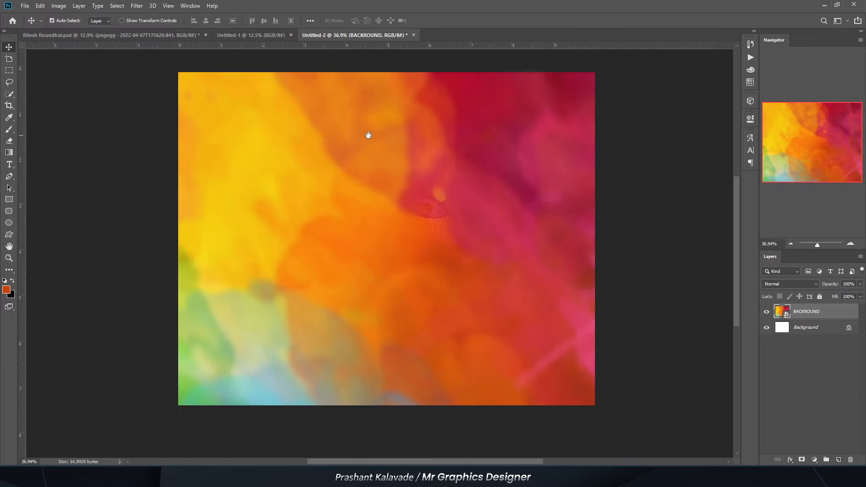
scroll(399, 195, up, 1)
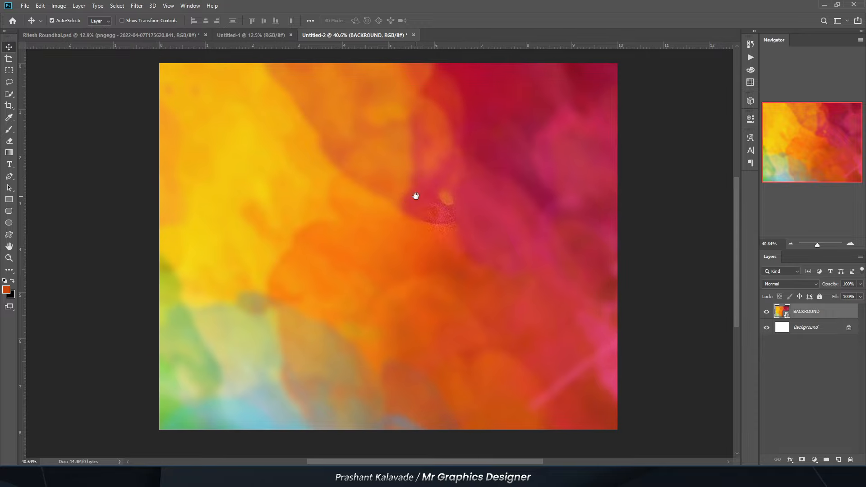
scroll(400, 172, up, 1)
Step: Place PHOTO 3 as an embedded object, scale it down and position it in the upper-left part of the canvas
click(25, 5)
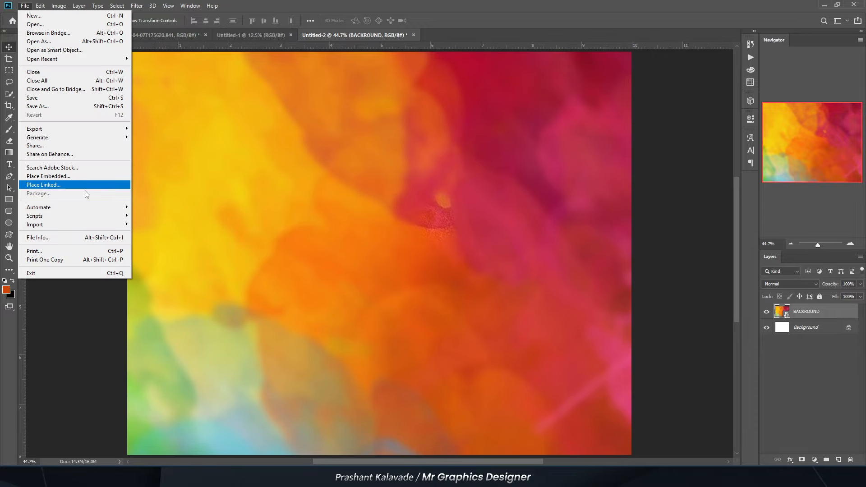
click(46, 175)
click(661, 129)
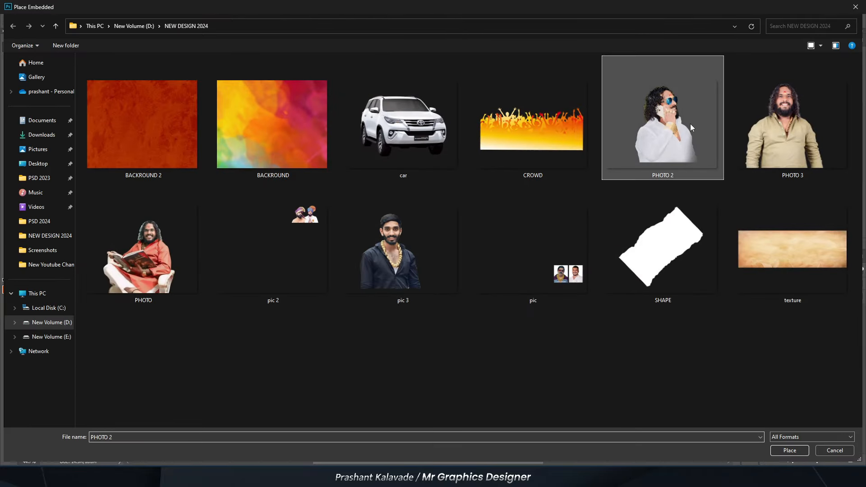
click(794, 131)
click(412, 246)
click(114, 285)
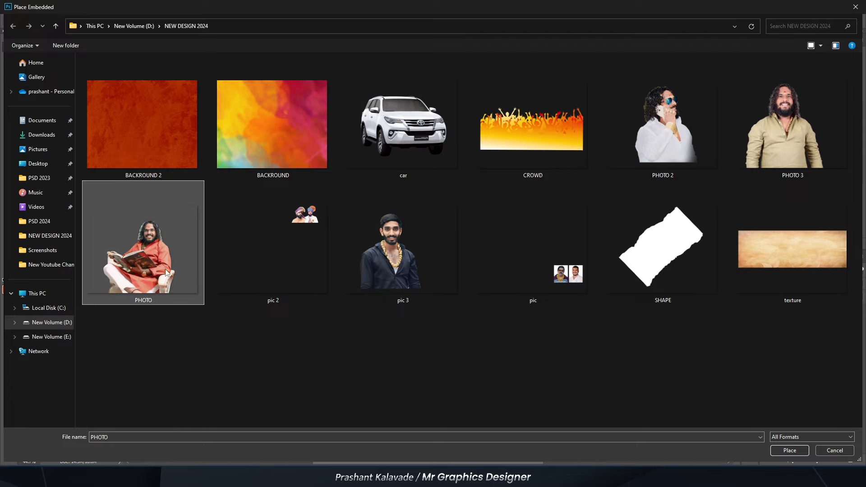
click(273, 252)
double_click(784, 119)
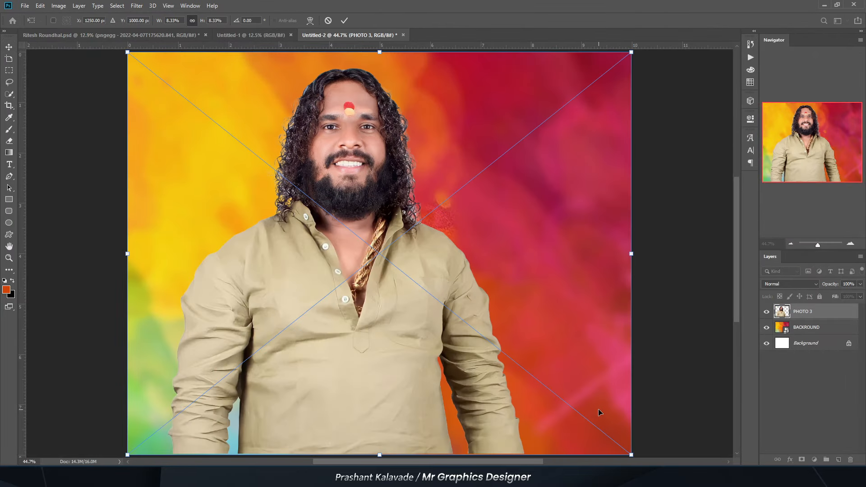
drag(635, 456, 429, 296)
drag(174, 253, 218, 290)
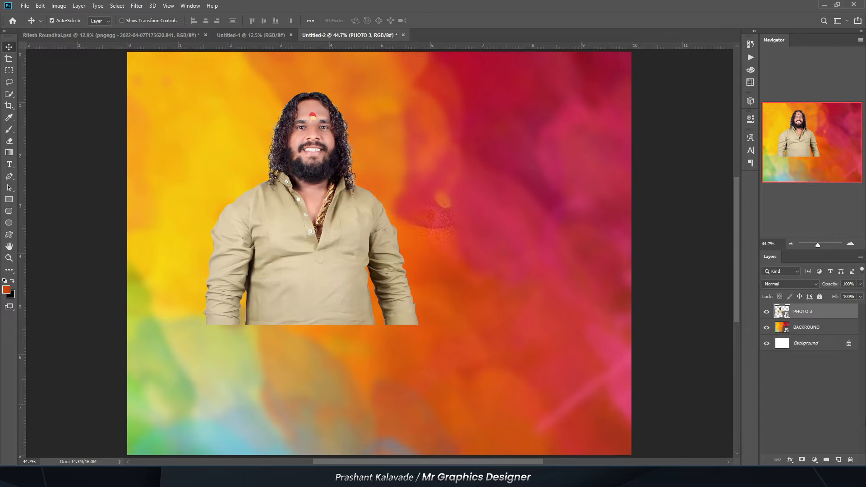
Step: Add a layer mask to PHOTO 3 and set up a soft 600 px eraser with white foreground and black background
key(e)
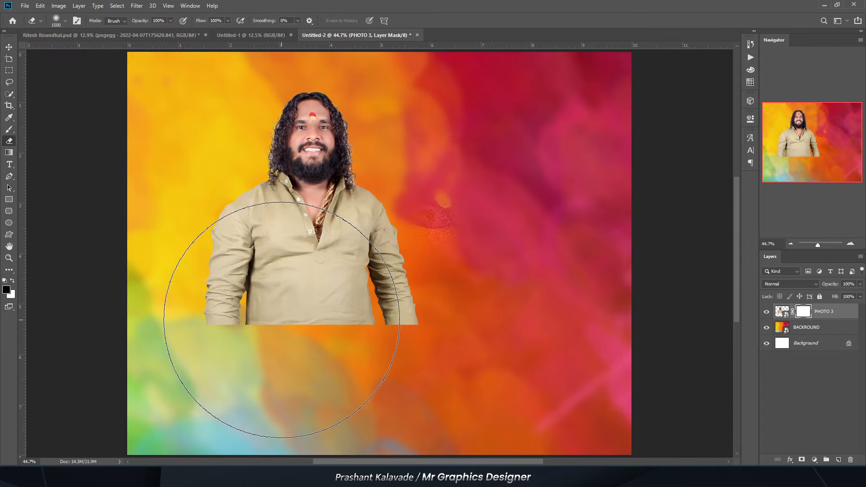
key(bracketleft)
key(bracketleft)
key(bracketleft)
key(bracketleft)
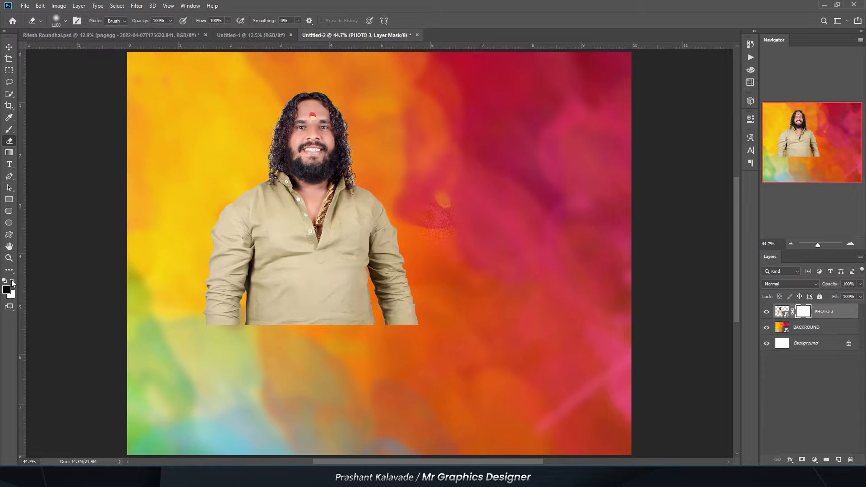
click(12, 282)
key(bracketleft)
key(bracketleft)
key(bracketleft)
scroll(229, 210, down, 3)
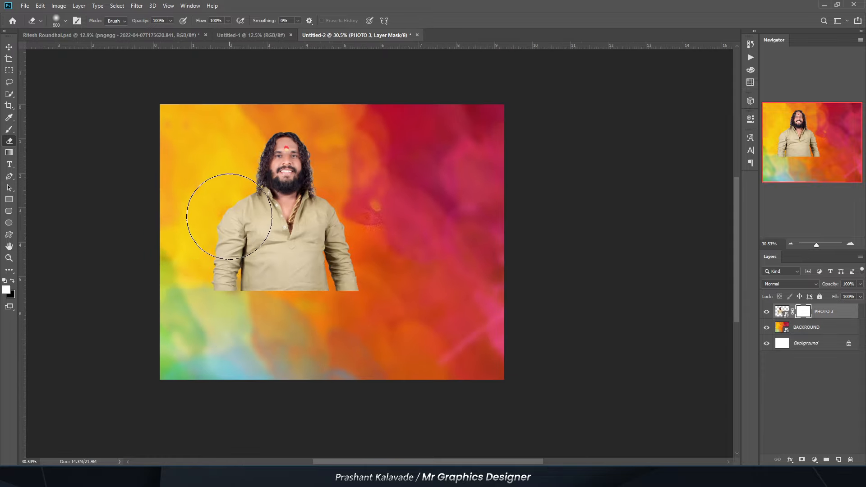
scroll(246, 285, up, 2)
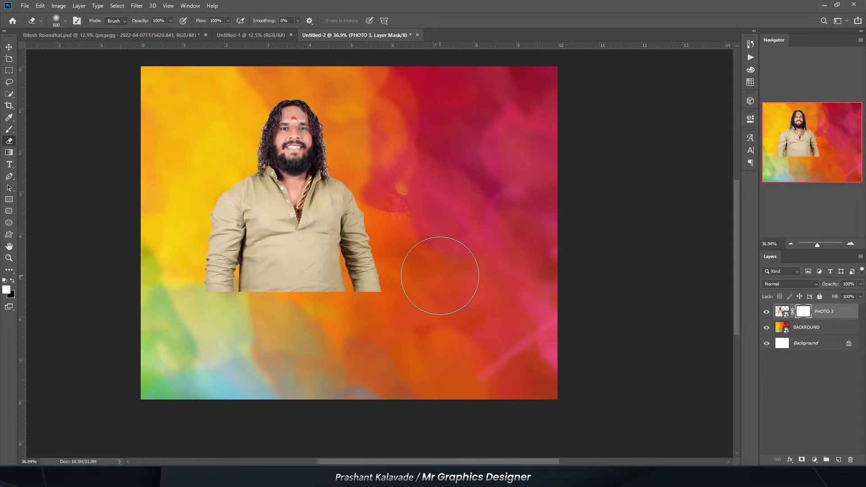
Step: Fade the lower edge of the man in PHOTO 3 into the background on the mask, using a 700 px eraser
mouse_move(418, 302)
mouse_down()
mouse_move(205, 333)
mouse_move(175, 321)
mouse_move(375, 306)
mouse_move(356, 318)
mouse_up()
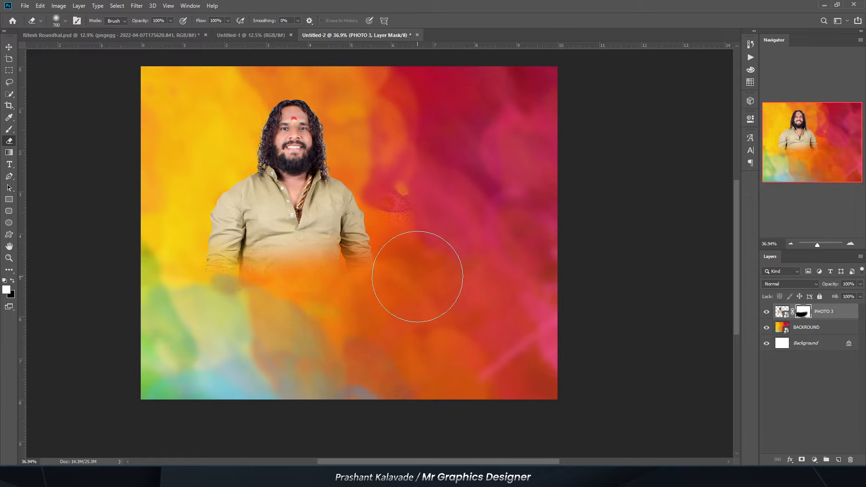
key(ctrl+z)
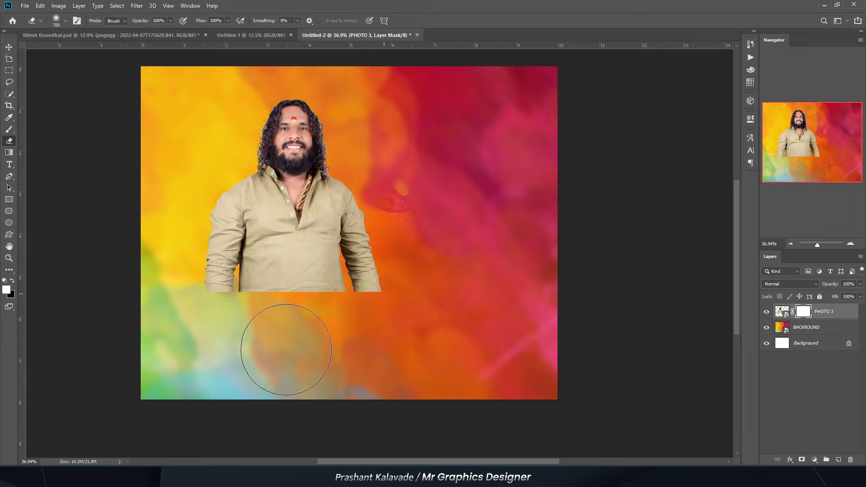
mouse_move(293, 339)
mouse_down()
mouse_move(386, 320)
mouse_move(278, 332)
mouse_move(169, 304)
mouse_up()
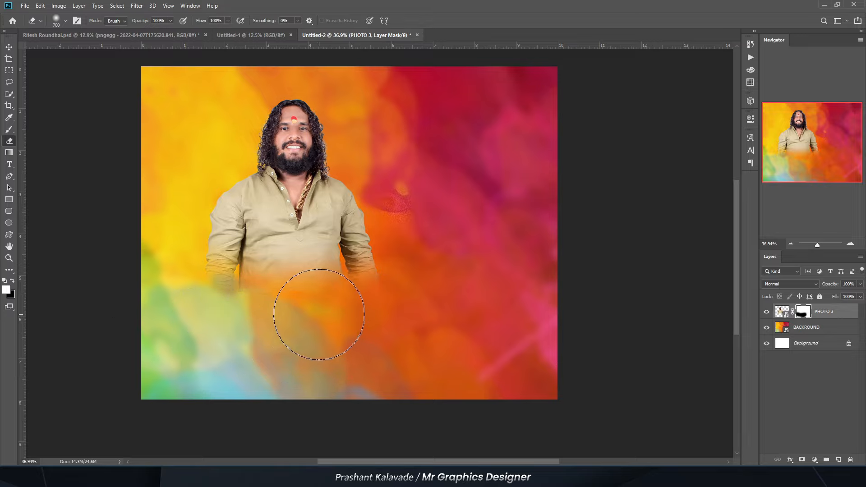
Step: Shift PHOTO 3 slightly down and scale the man up to about 107%
key(v)
mouse_move(275, 221)
mouse_down()
mouse_move(281, 229)
mouse_move(273, 227)
mouse_up()
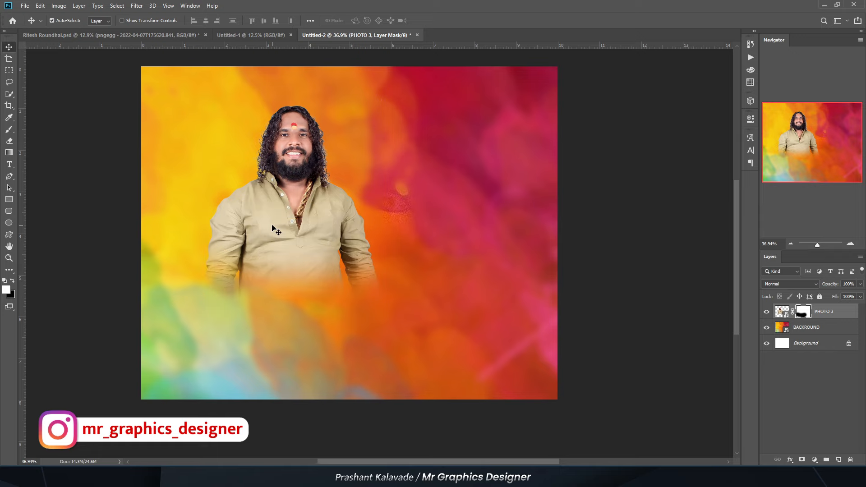
key(ctrl+t)
drag(180, 95, 175, 88)
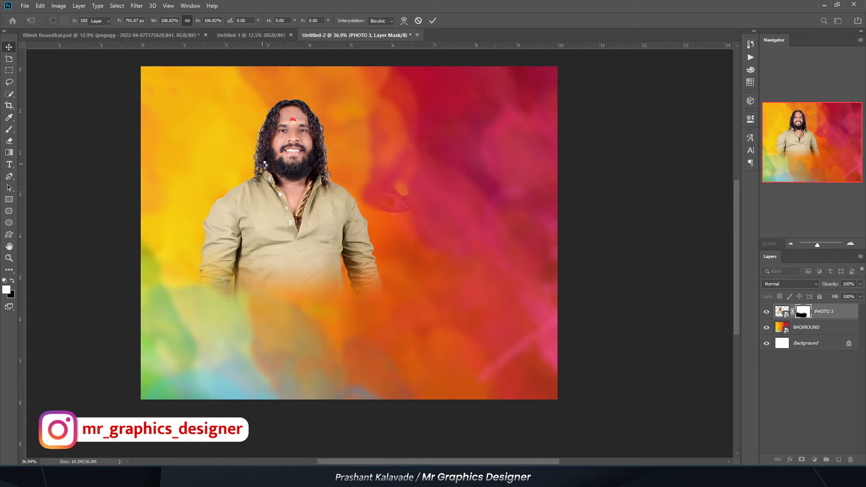
key(Return)
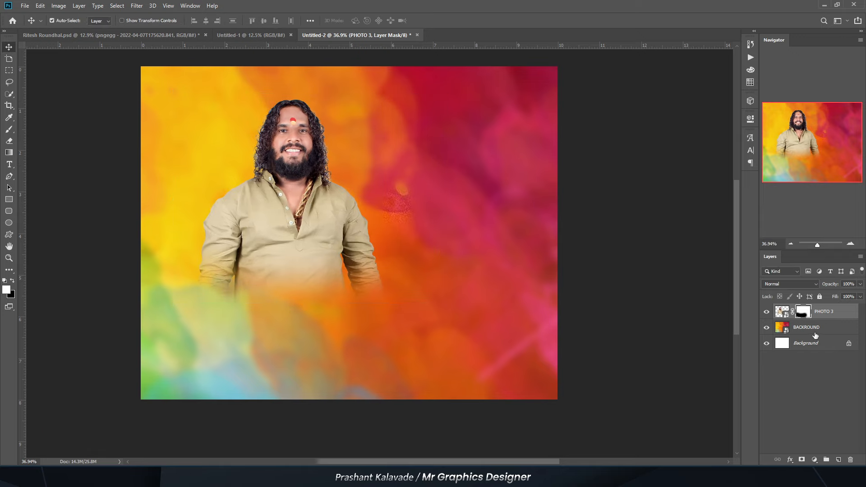
Step: Place the SHAPE image as an embedded object directly above BACKROUND and convert its layer to a smart object
scroll(327, 73, up, 2)
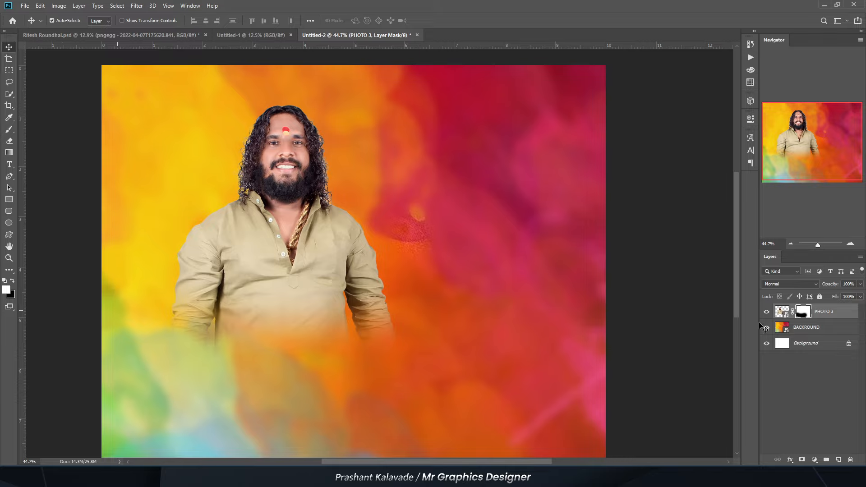
click(25, 6)
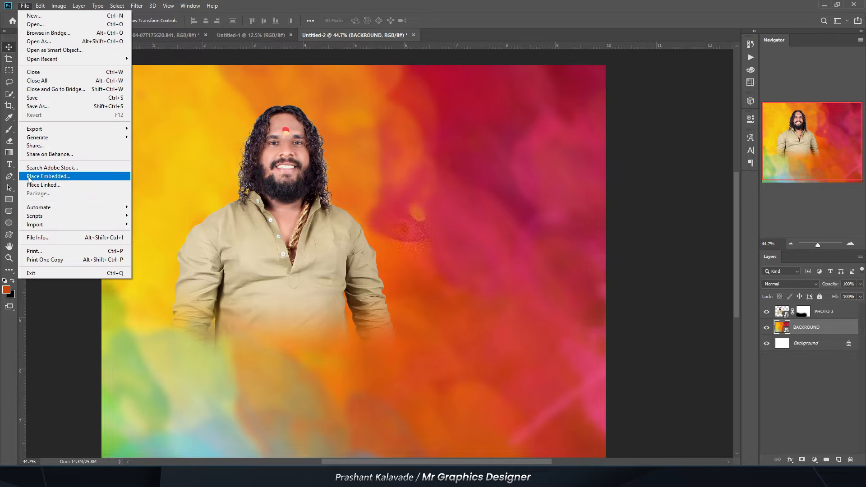
click(45, 170)
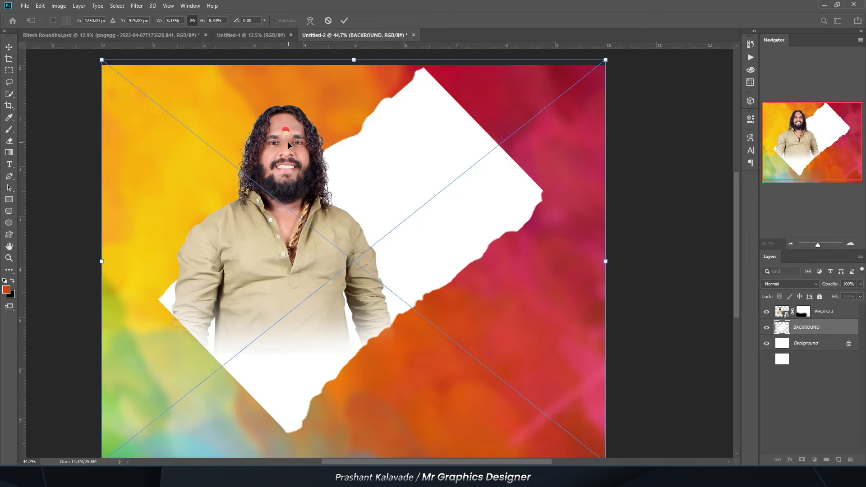
scroll(235, 181, down, 3)
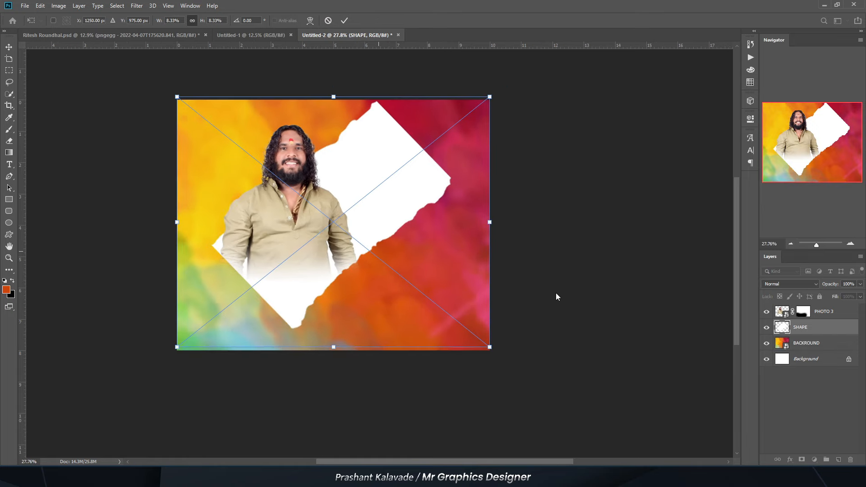
key(alt+space)
click(822, 324)
right_click(823, 327)
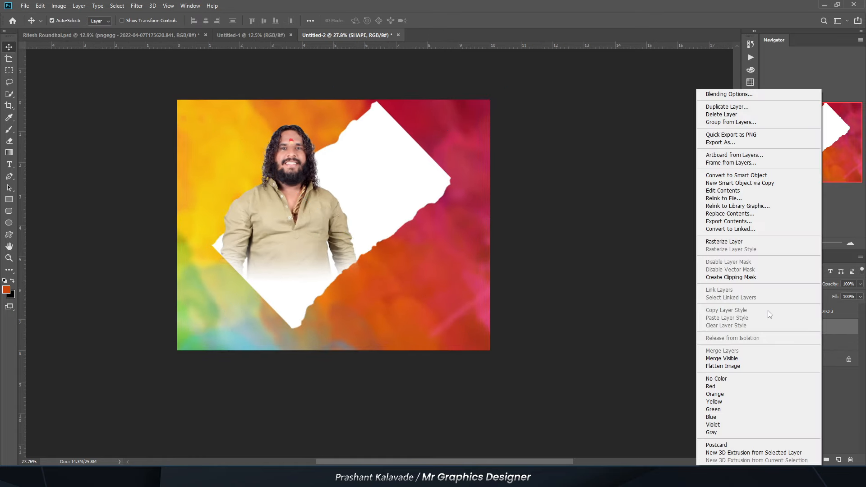
click(724, 176)
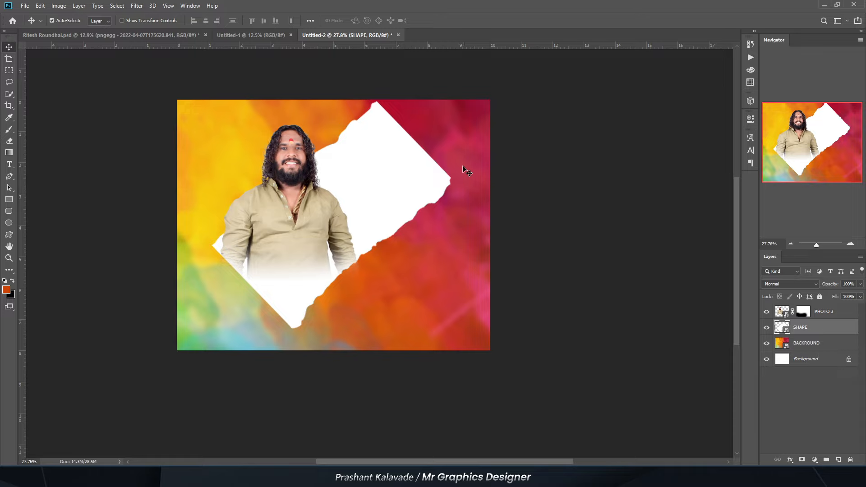
Step: Enlarge SHAPE to about 12 × 10.7 inches and position it so its torn white edge covers the canvas's upper-left corner
key(ctrl+t)
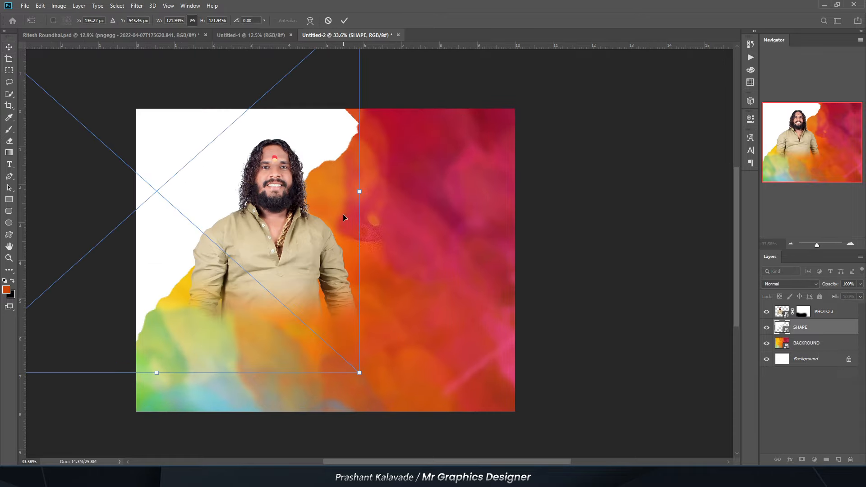
scroll(355, 102, down, 2)
drag(352, 105, 364, 60)
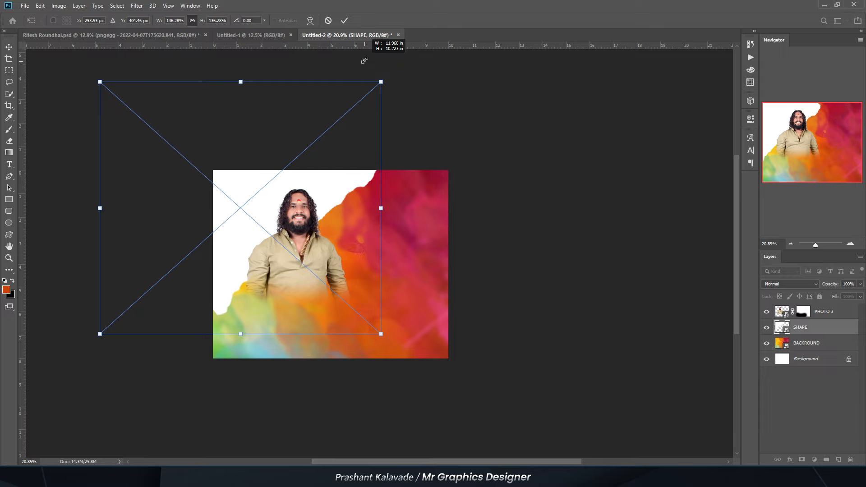
scroll(311, 205, up, 2)
drag(229, 258, 220, 253)
key(Return)
scroll(289, 299, up, 5)
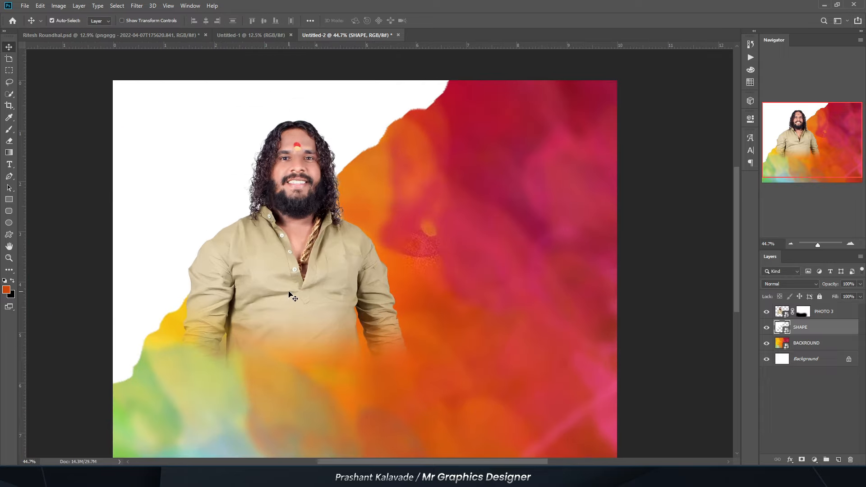
Step: Enlarge PHOTO 3 further and shift the man slightly so he overlaps the diagonal edge of the white shape
scroll(289, 299, down, 1)
ctrl+click(285, 280)
key(ctrl+t)
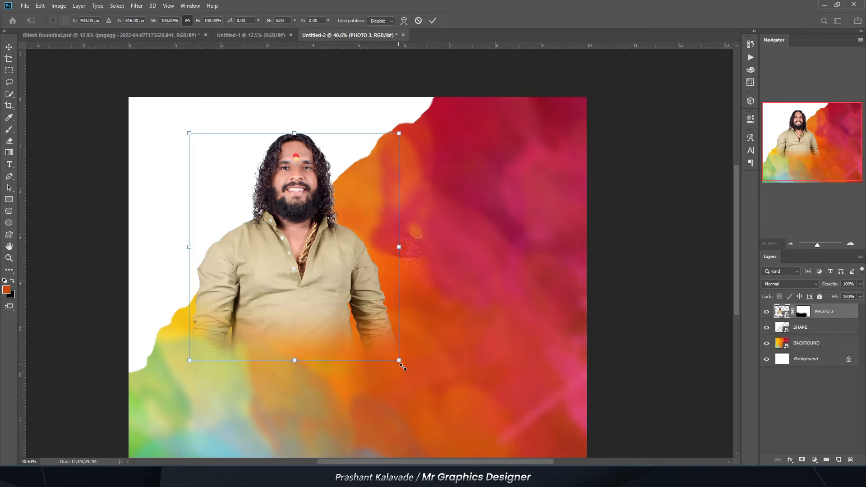
drag(403, 367, 426, 393)
scroll(343, 301, down, 3)
drag(312, 328, 319, 329)
key(Return)
scroll(276, 180, up, 1)
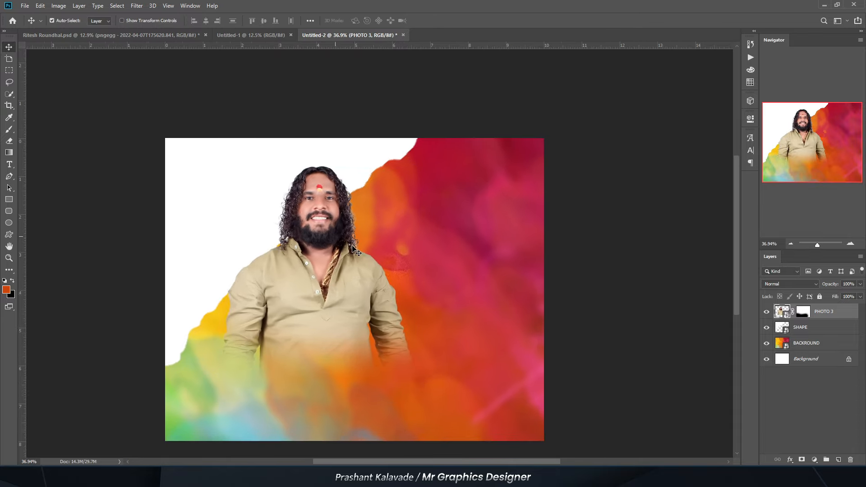
Step: Bring in the picture of the seated man reading a book, scale it to about 10% and position it at the canvas's upper left
drag(354, 248, 297, 242)
click(175, 125)
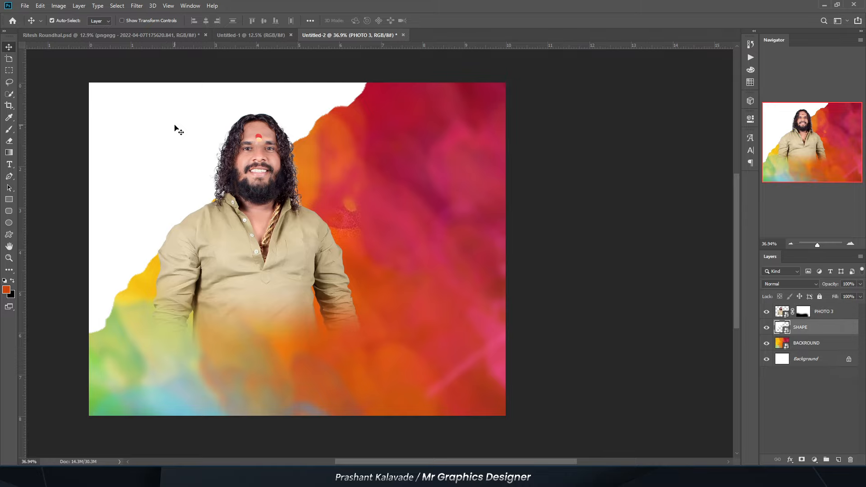
click(24, 6)
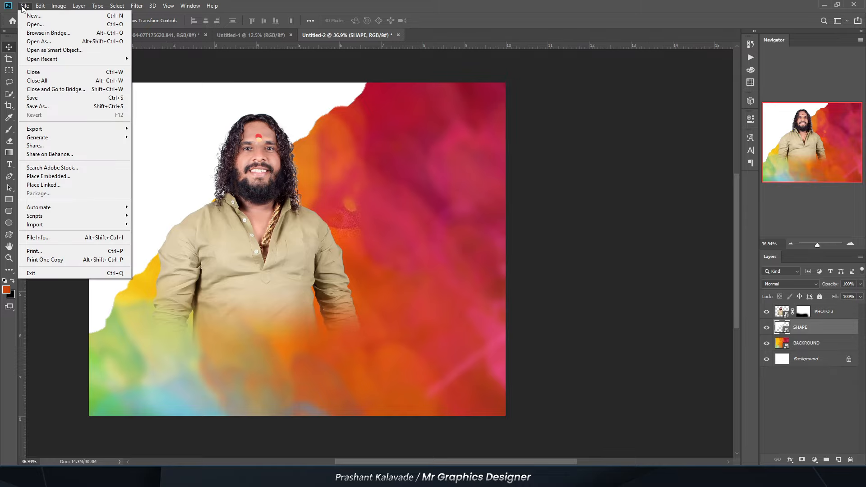
click(36, 176)
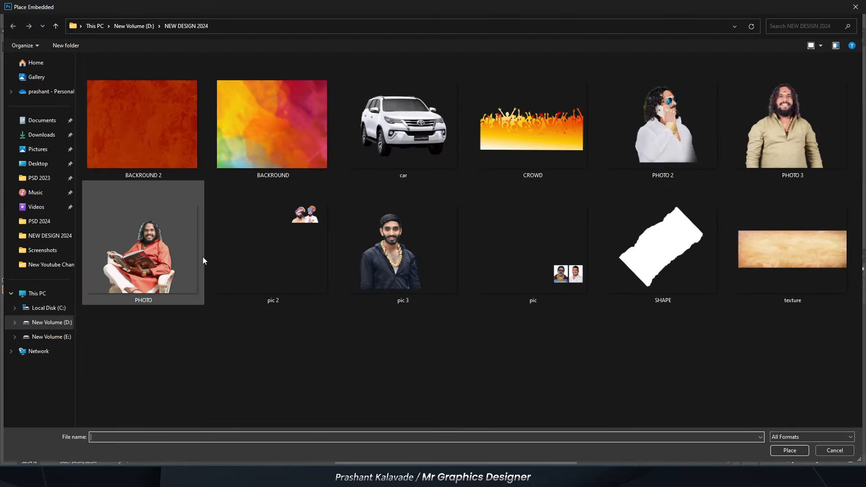
double_click(203, 261)
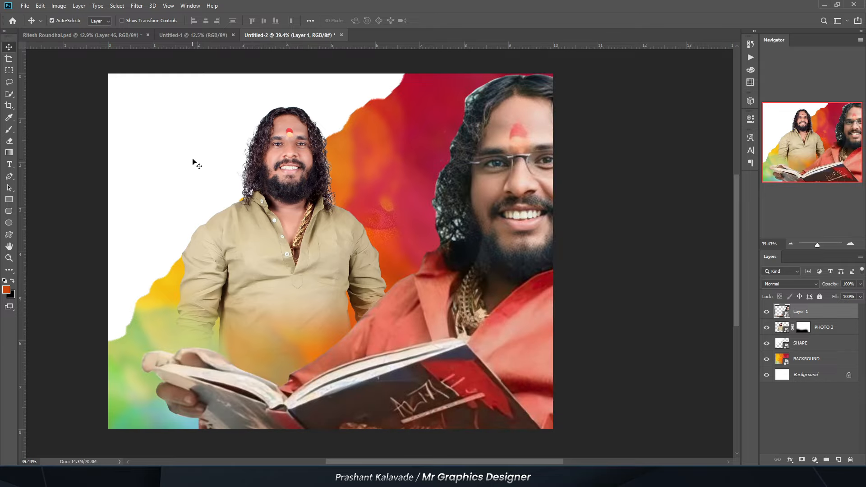
drag(136, 101, 278, 248)
drag(332, 323, 161, 175)
scroll(155, 155, up, 4)
key(Return)
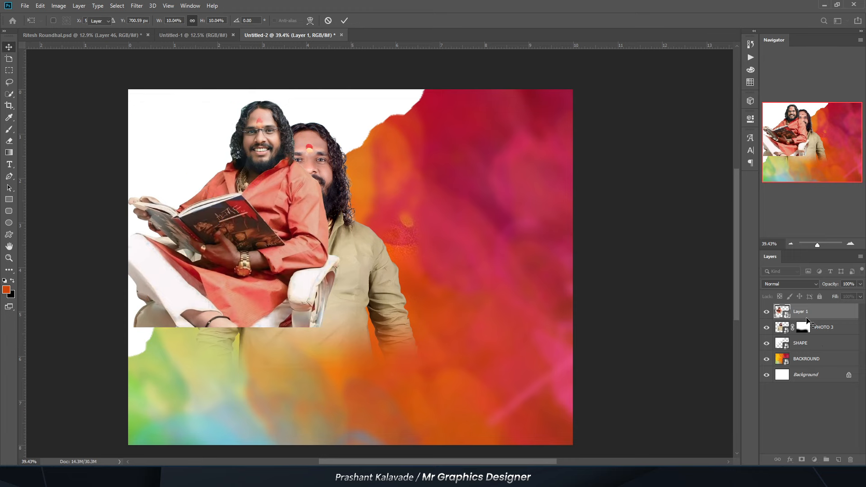
Step: Move the seated man's layer beneath PHOTO 3, scale it down to about 8% and fit it into the canvas's upper-left corner
drag(800, 311, 808, 336)
scroll(253, 249, up, 1)
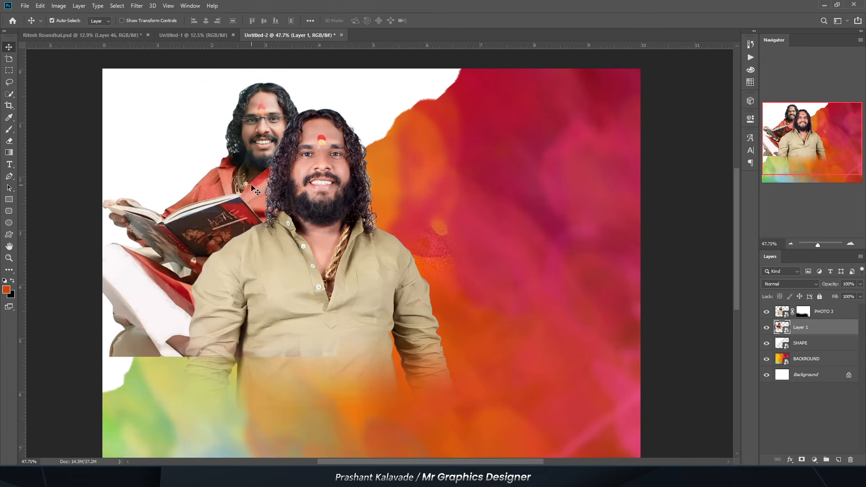
key(ctrl+t)
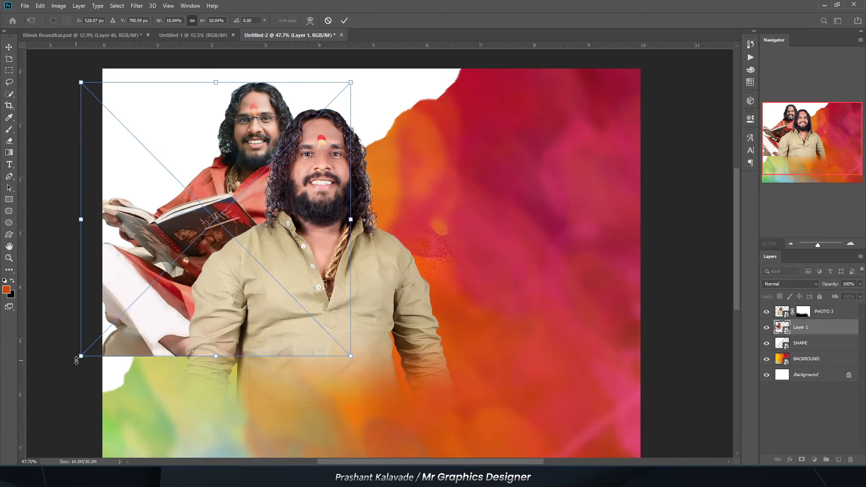
drag(81, 356, 145, 292)
scroll(191, 201, up, 1)
drag(215, 212, 203, 198)
scroll(95, 104, up, 2)
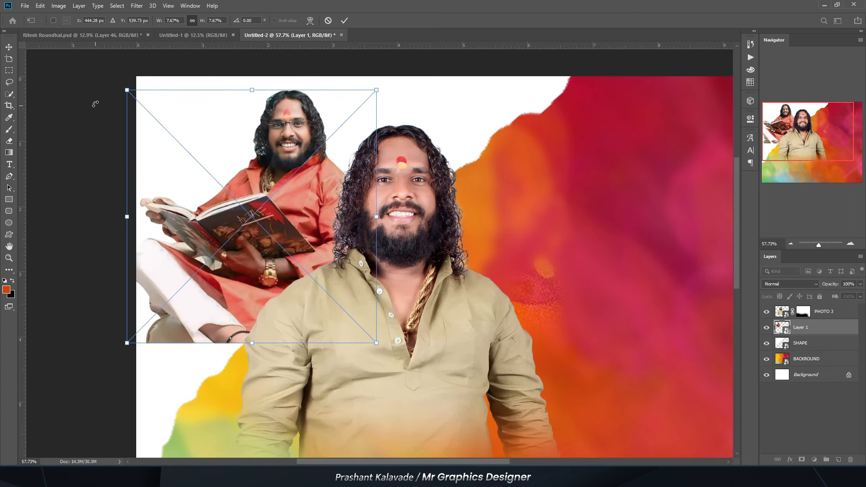
drag(123, 92, 117, 78)
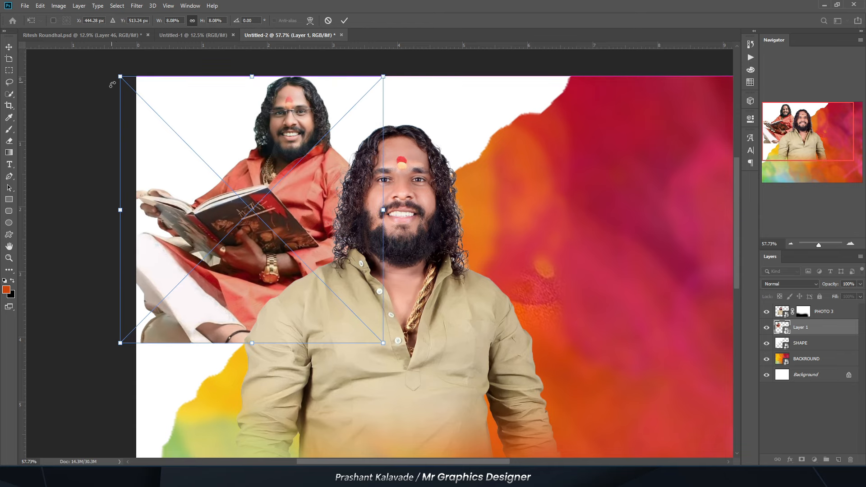
drag(171, 166, 164, 172)
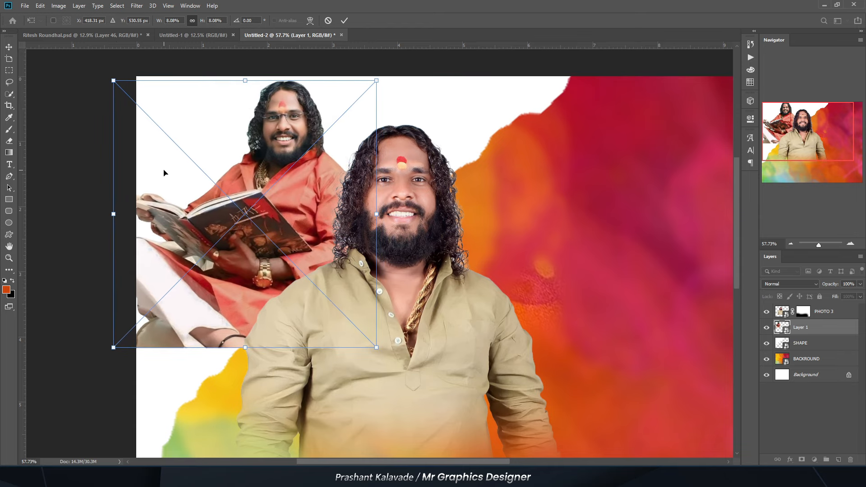
key(Return)
Step: Add a layer mask to Layer 1 and fade the seated man's lower edge into the white shape with a soft 700 px eraser
scroll(695, 373, down, 2)
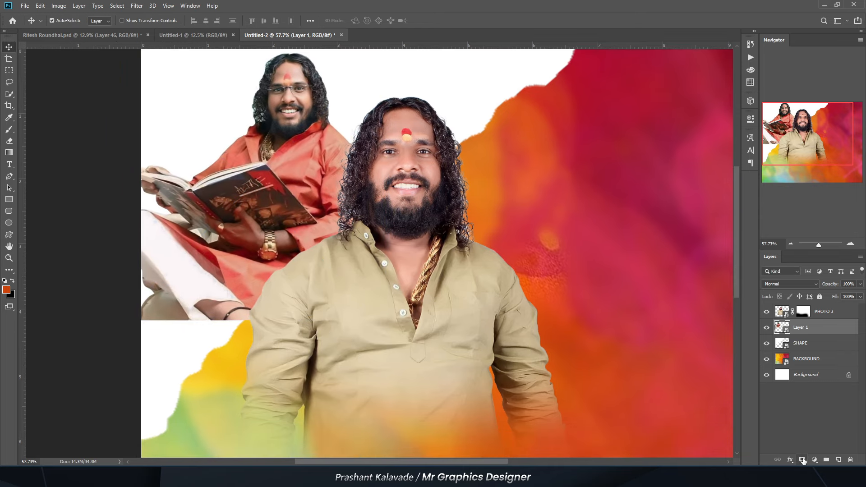
key(e)
scroll(194, 330, down, 2)
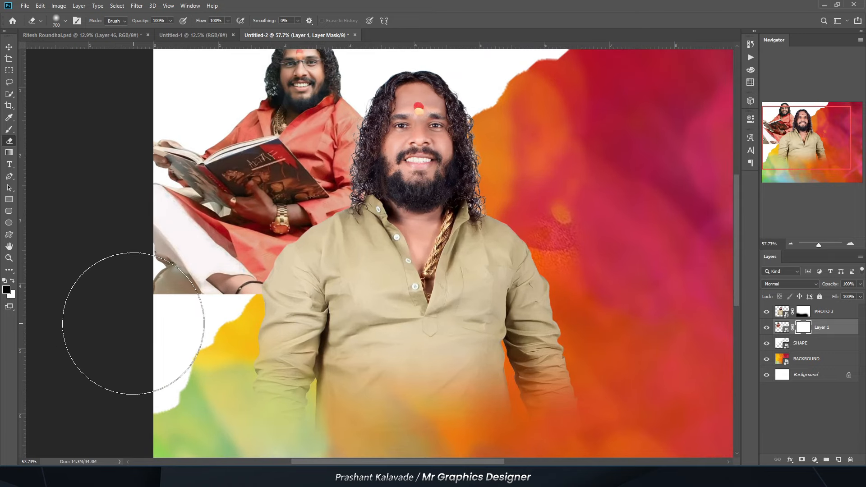
click(13, 281)
key(bracketright)
key(bracketright)
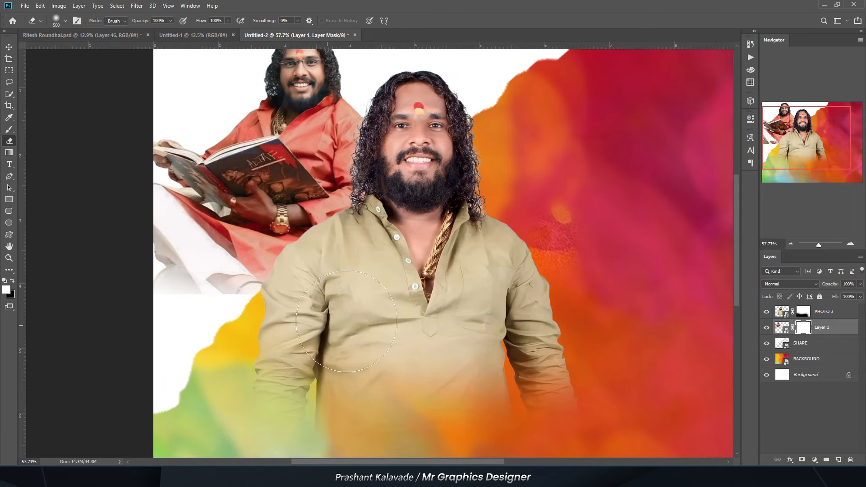
mouse_move(235, 253)
mouse_down()
mouse_move(188, 338)
mouse_move(107, 338)
mouse_up()
scroll(230, 363, down, 2)
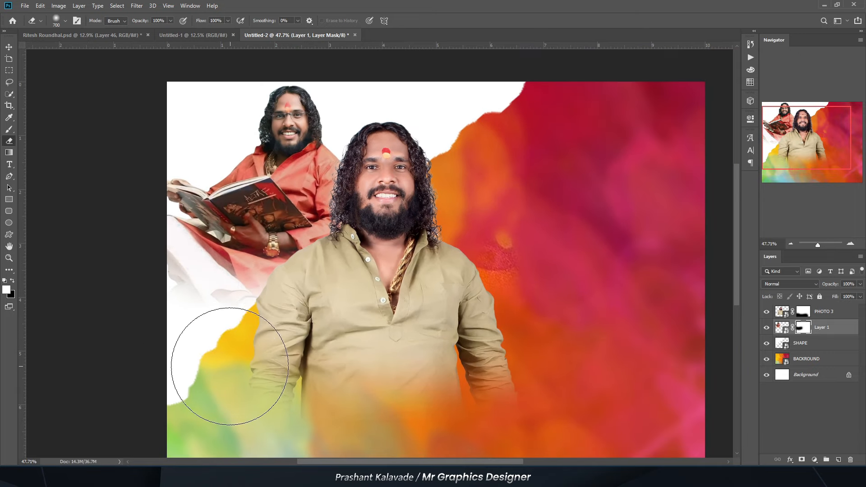
Step: Add a dark drop shadow to Layer 1 at 135° without global light, distance 13 px, size 10 px and reduced opacity
key(v)
scroll(296, 127, up, 6)
drag(293, 133, 294, 144)
scroll(351, 150, up, 2)
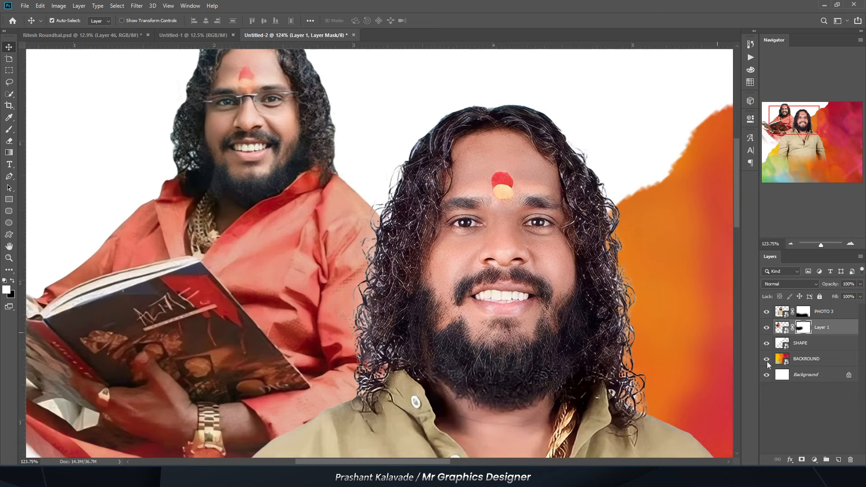
double_click(838, 332)
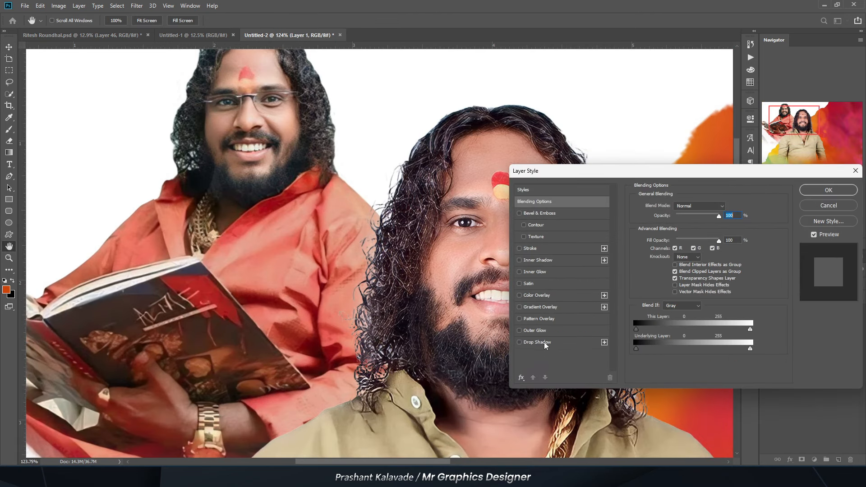
click(537, 342)
click(714, 232)
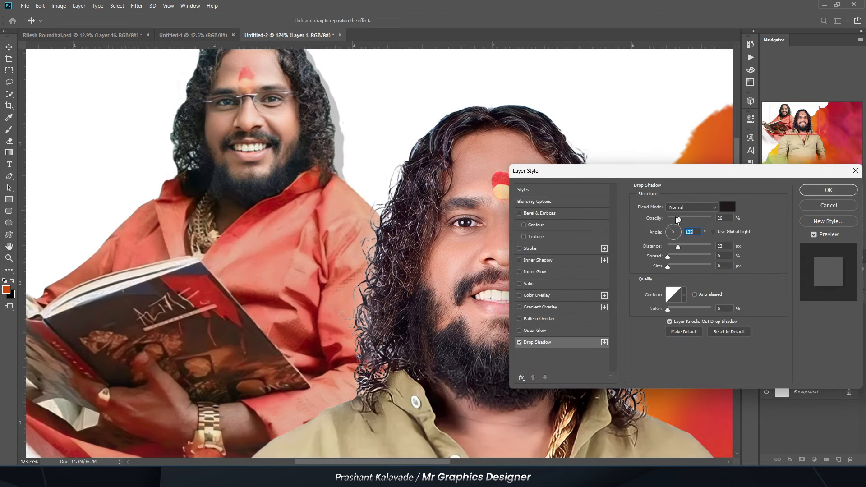
drag(677, 218, 706, 218)
drag(668, 267, 675, 248)
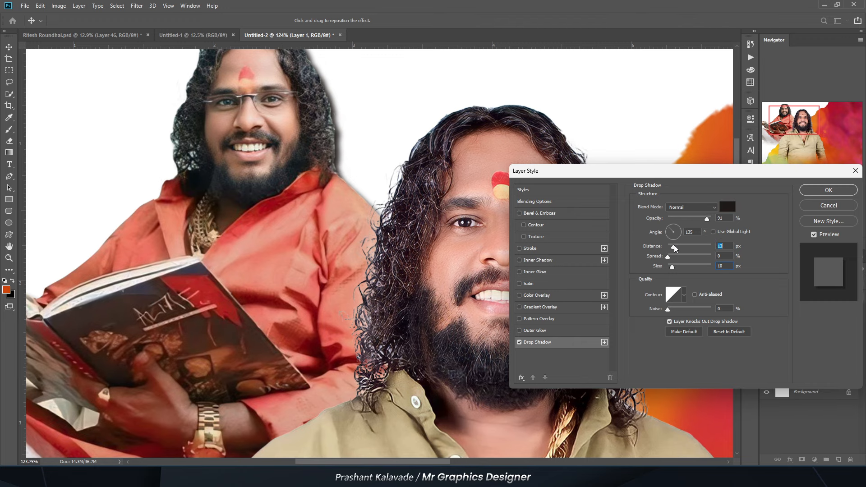
click(678, 218)
drag(684, 218, 686, 218)
key(Return)
scroll(97, 124, down, 3)
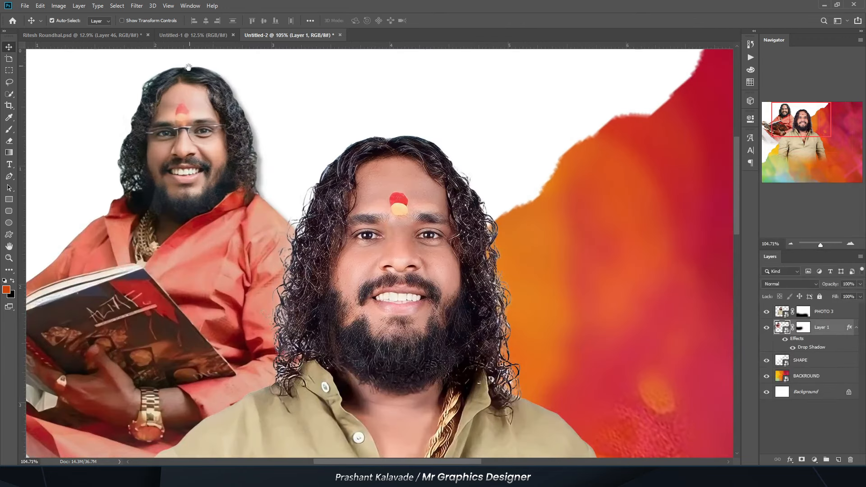
drag(194, 137, 293, 157)
scroll(293, 157, down, 4)
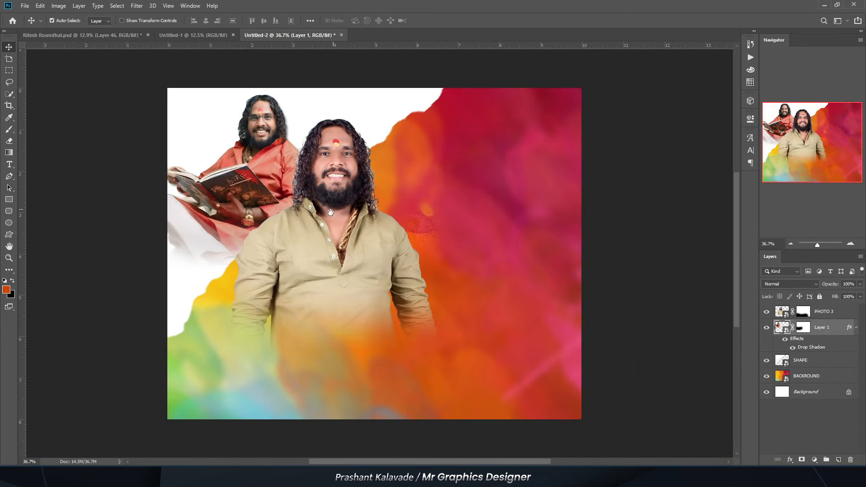
scroll(338, 221, up, 1)
scroll(347, 200, up, 4)
drag(342, 203, 304, 220)
scroll(304, 221, down, 3)
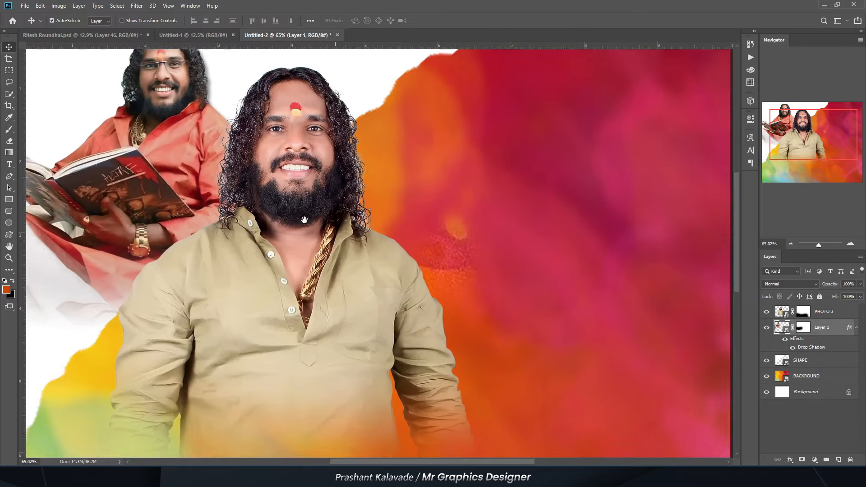
Step: Place the car image, scale it down to about 2.6% and position it over the lower part of the standing man's shirt
scroll(217, 217, down, 2)
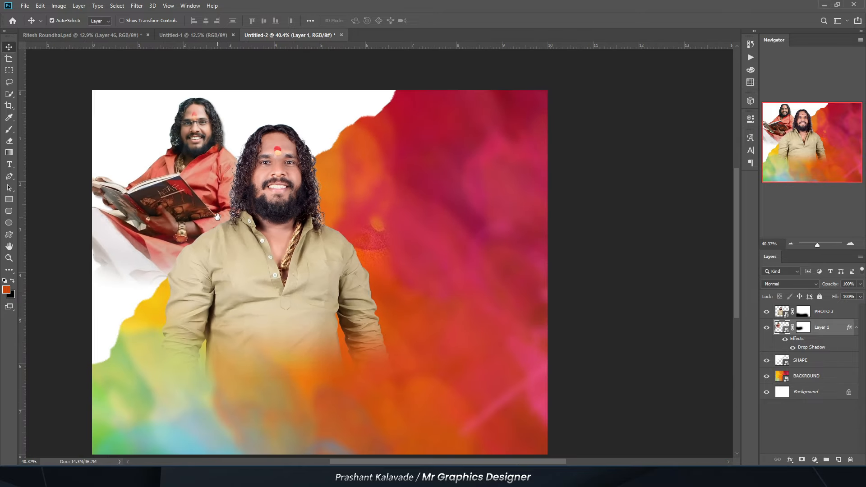
click(589, 280)
click(23, 5)
click(41, 183)
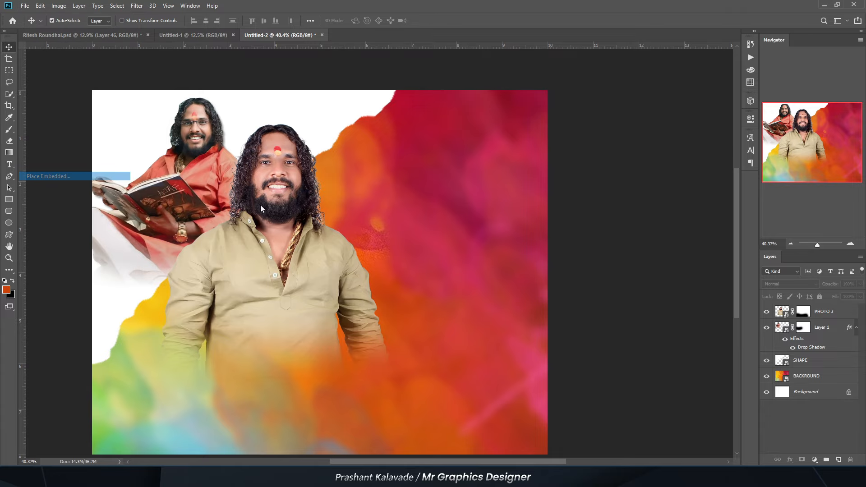
double_click(399, 131)
scroll(281, 177, down, 2)
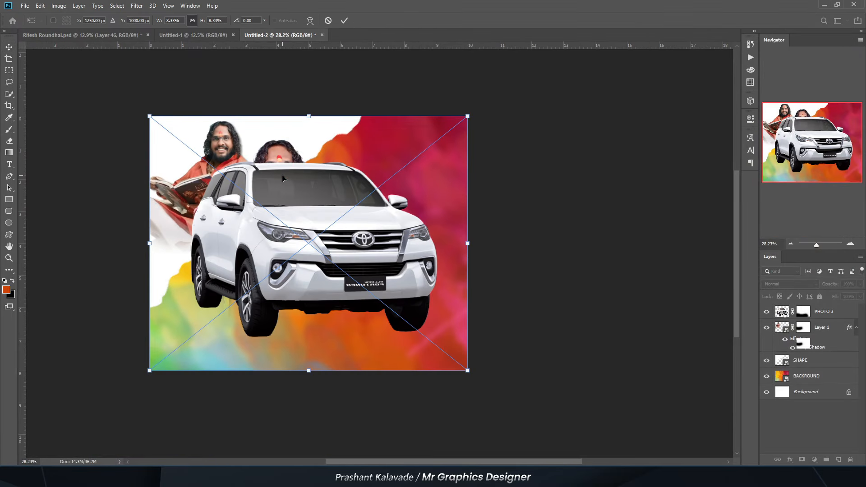
drag(144, 119, 344, 271)
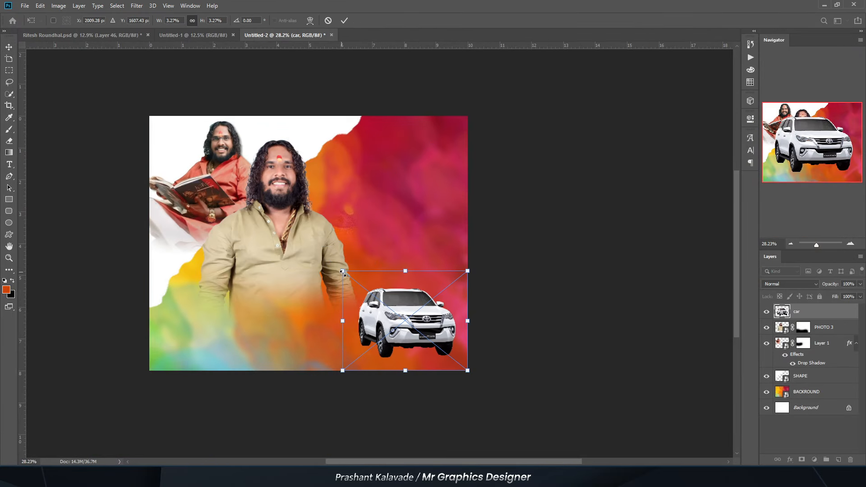
scroll(381, 332, up, 2)
drag(379, 335, 193, 308)
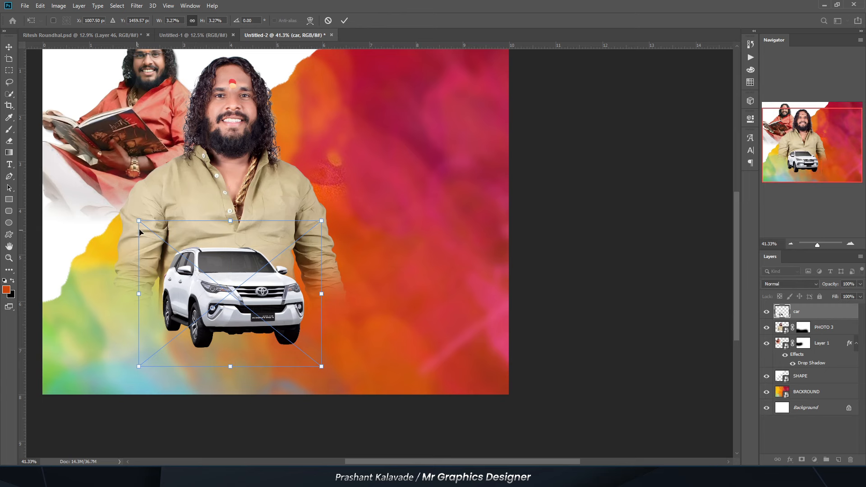
drag(142, 221, 178, 250)
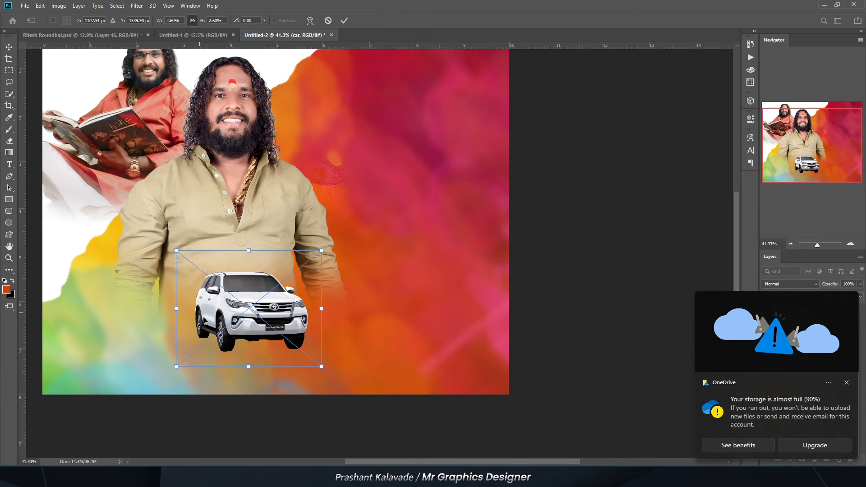
key(Return)
scroll(249, 348, up, 1)
click(848, 384)
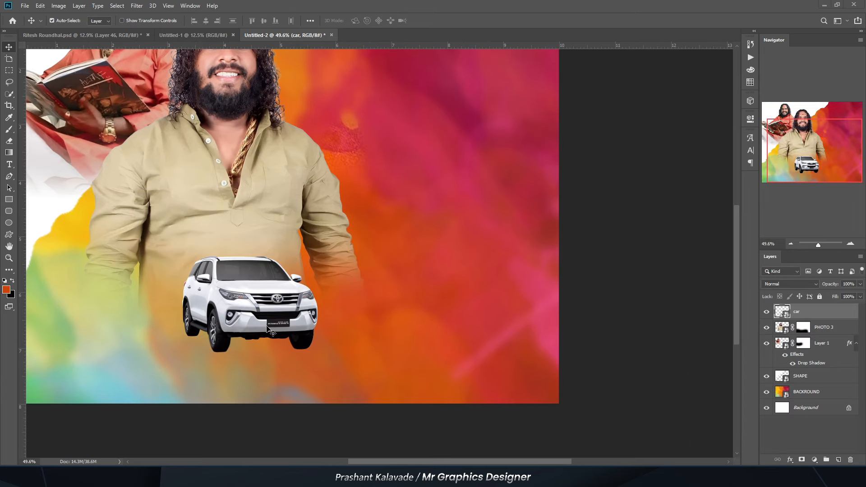
Step: Enlarge the car slightly to about 2.77% and centre it over the standing man's faded waist
scroll(258, 317, up, 1)
drag(242, 310, 223, 305)
scroll(223, 306, down, 2)
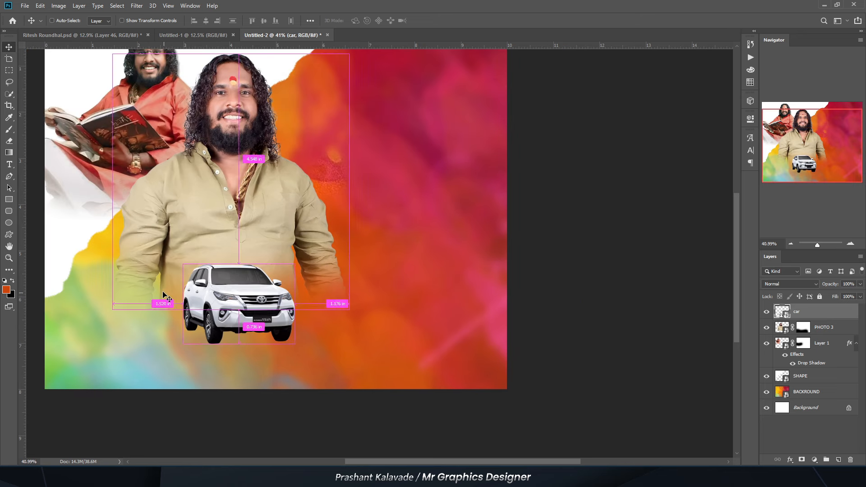
key(ctrl+t)
drag(159, 246, 158, 238)
key(Return)
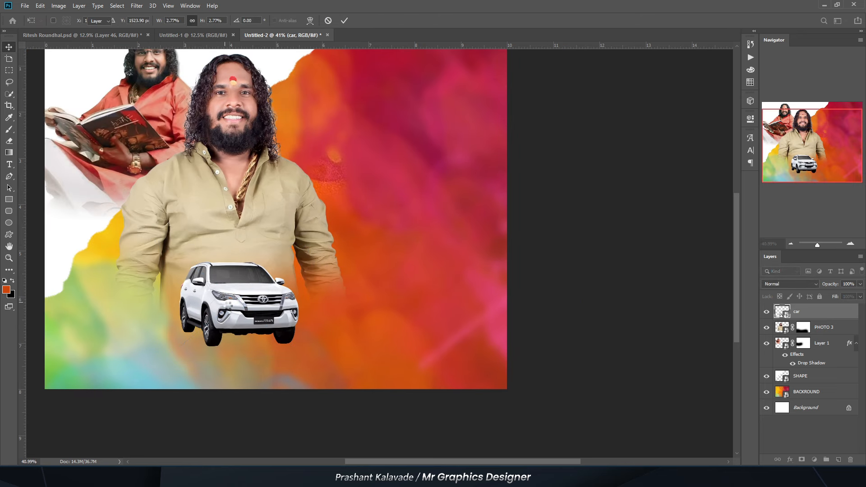
drag(228, 309, 226, 302)
scroll(239, 306, down, 2)
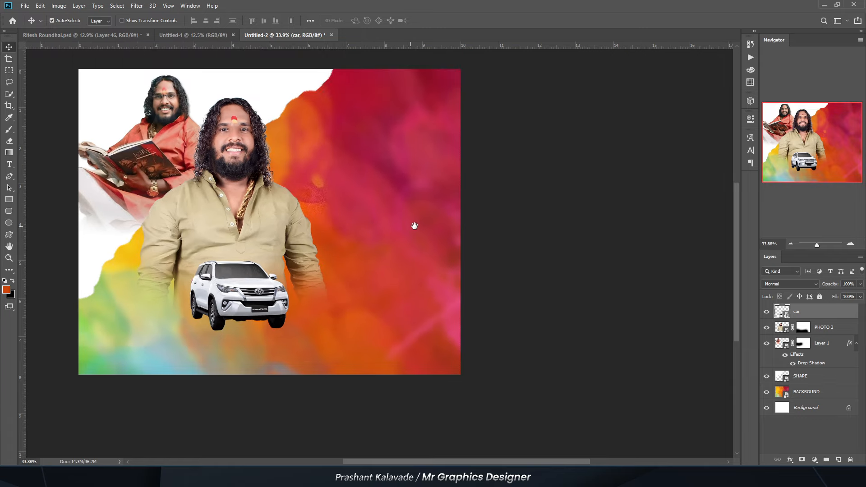
drag(419, 224, 435, 234)
click(582, 246)
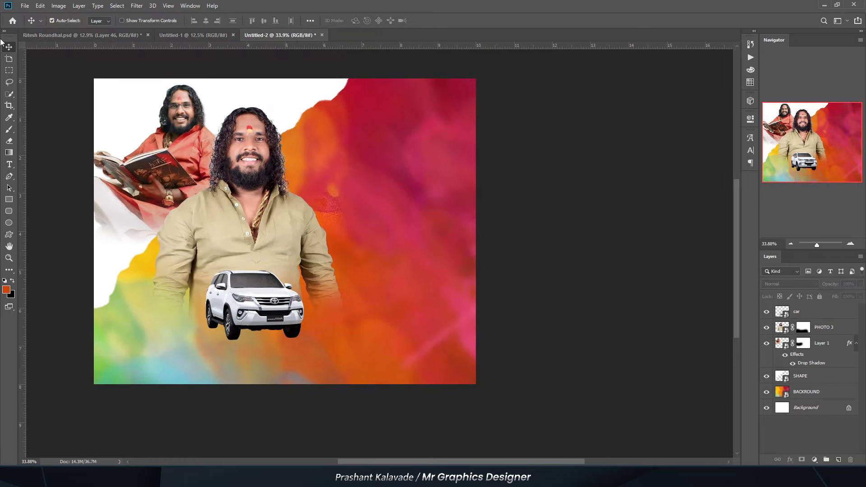
Step: Place the pic image with the two boxed portraits at its original position, and shift the car slightly to the right
click(22, 6)
click(50, 177)
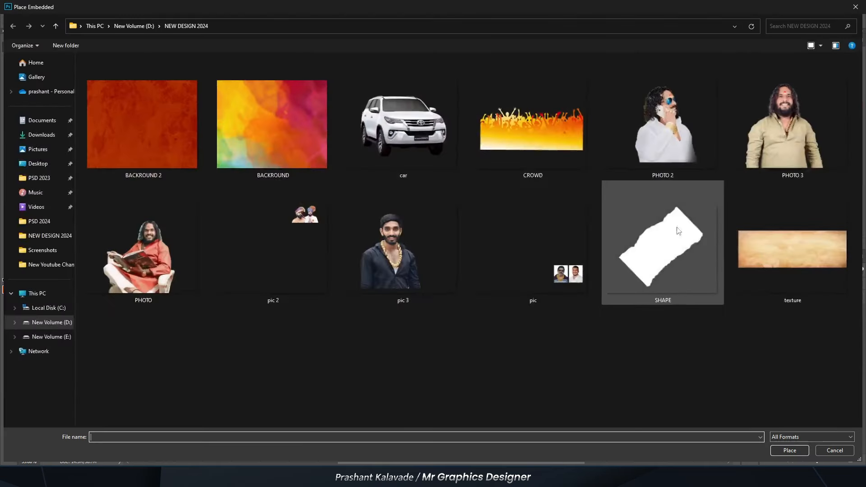
double_click(508, 289)
key(Return)
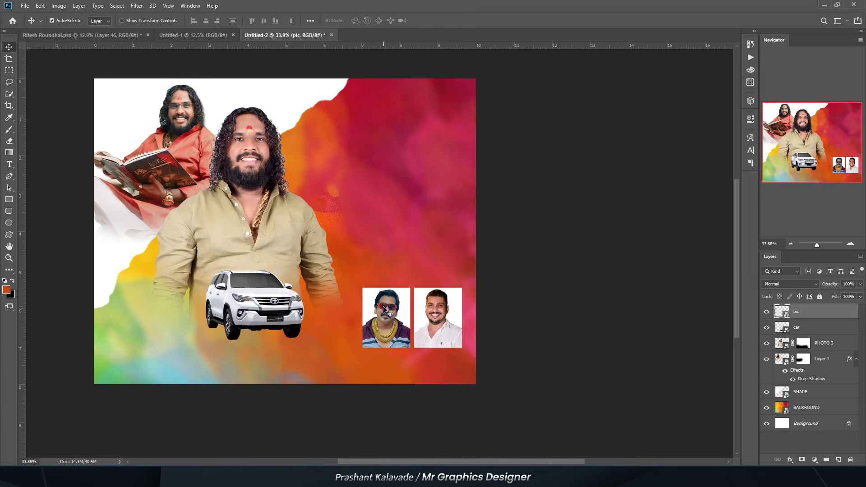
scroll(319, 327, up, 1)
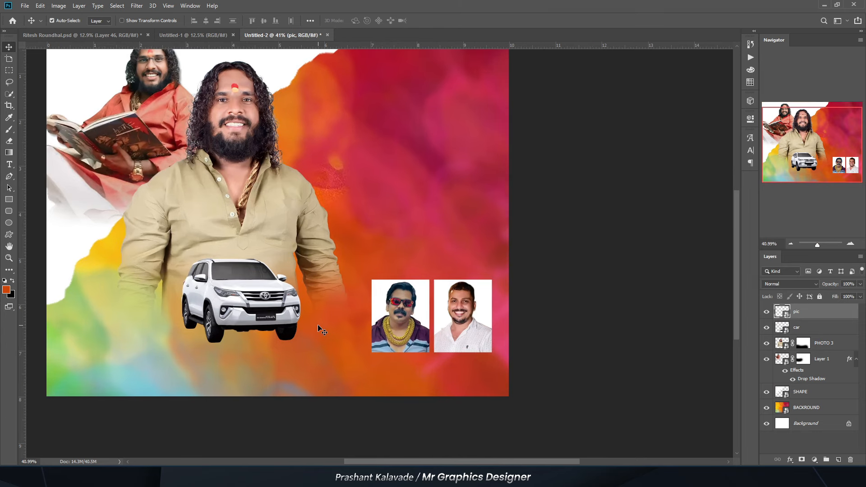
drag(254, 318, 261, 317)
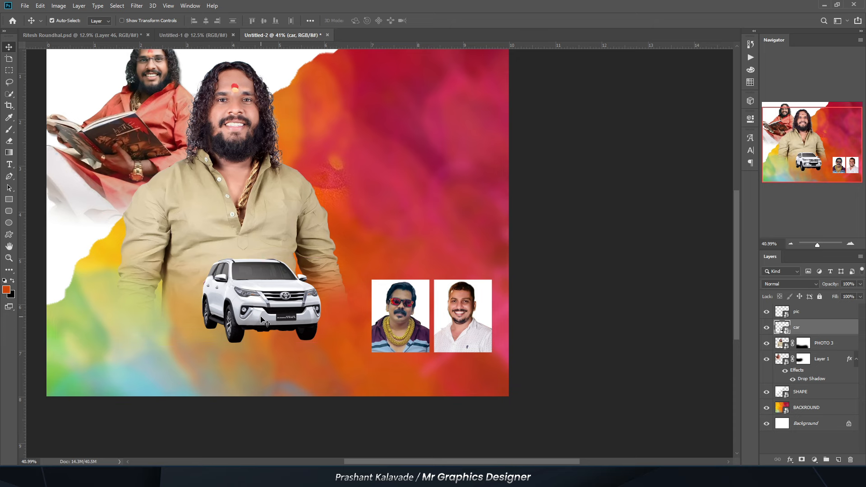
Step: Add a new layer directly above PHOTO 3 and reduce the soft brush to 150 px
scroll(261, 318, up, 3)
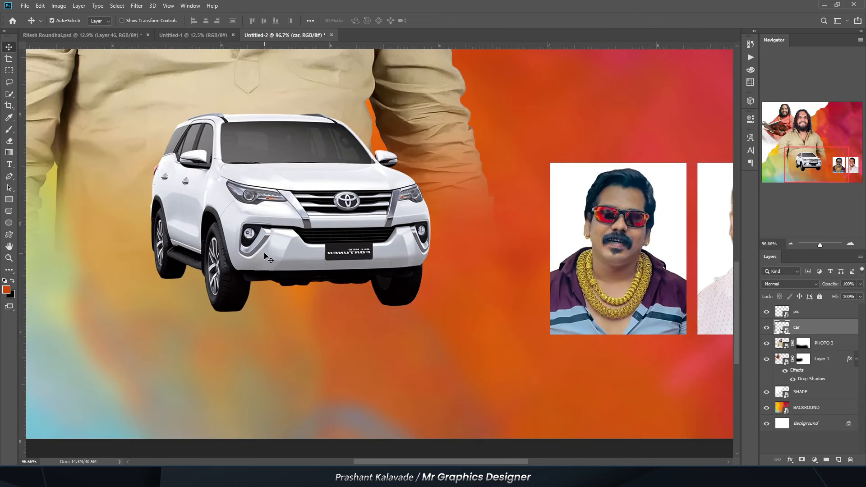
click(827, 344)
click(838, 460)
key(b)
scroll(336, 245, up, 1)
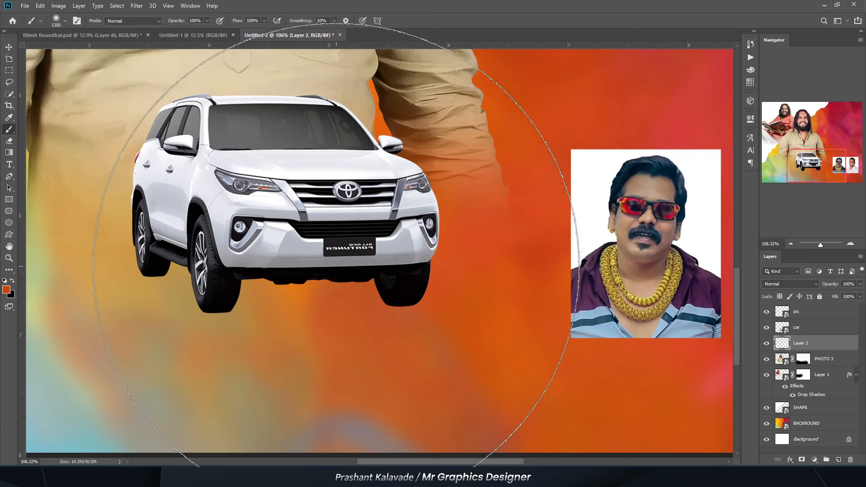
key(bracketleft)
key(bracketleft)
key(bracketleft)
key(bracketleft)
key(bracketleft)
key(bracketleft)
key(bracketleft)
key(bracketleft)
key(bracketleft)
key(bracketleft)
key(bracketleft)
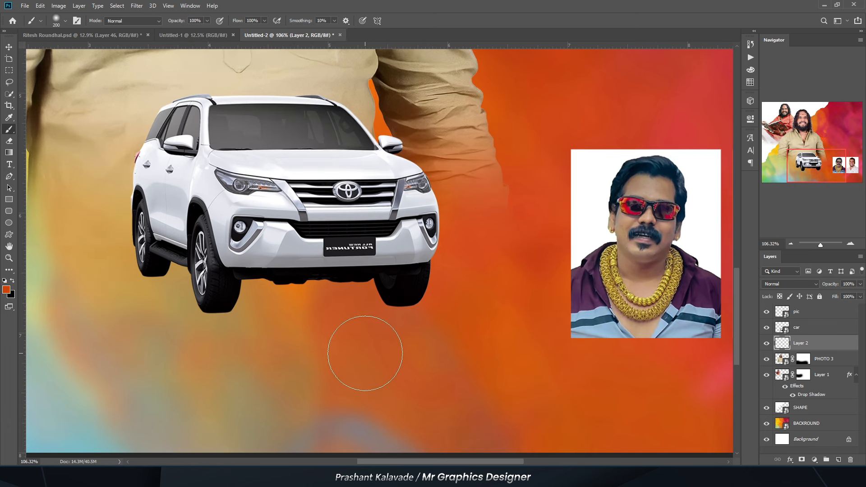
key(bracketleft)
key(bracketleft)
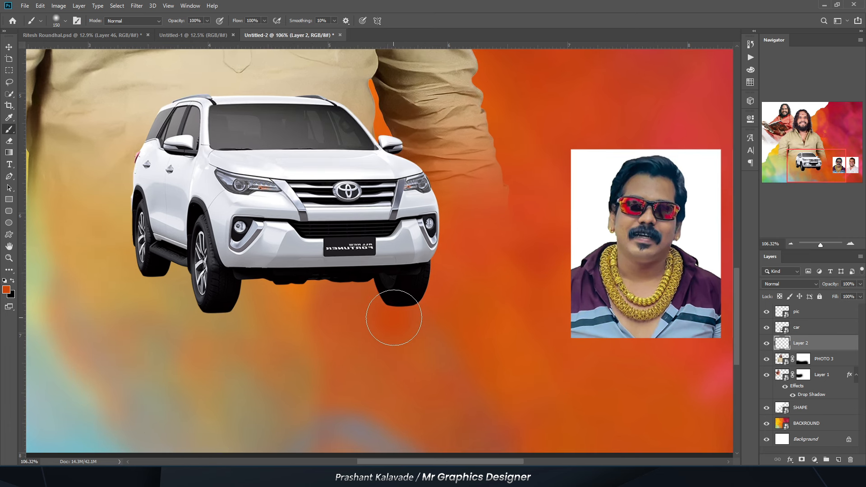
Step: Set the foreground colour to black
click(11, 294)
key(Escape)
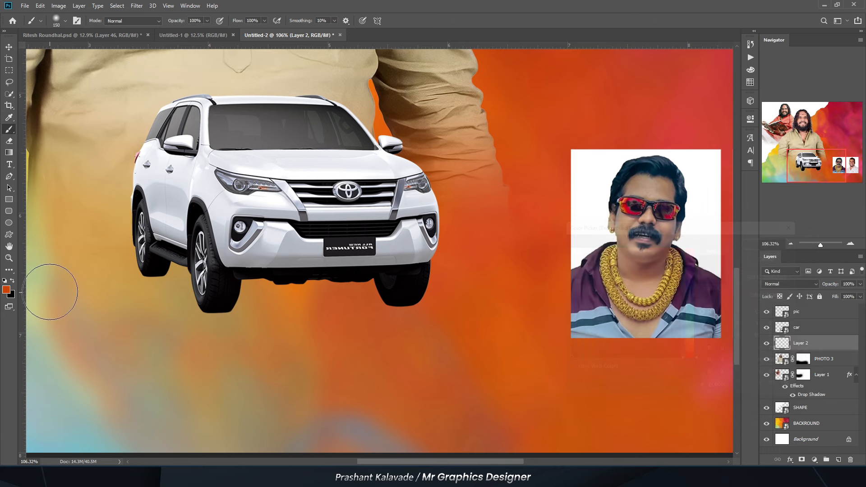
click(6, 289)
drag(586, 334, 437, 438)
key(Return)
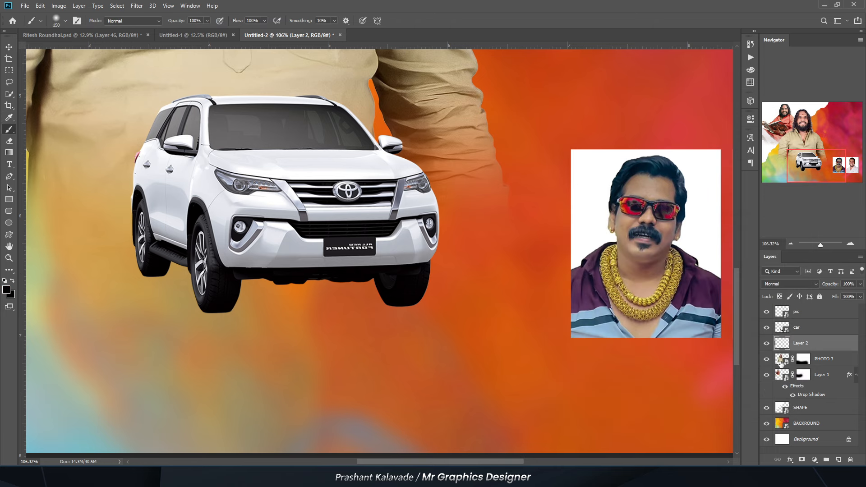
Step: Try painting a black dab below the car and squashing it flat as a wheel shadow, and delete its layer
scroll(402, 366, up, 2)
click(402, 366)
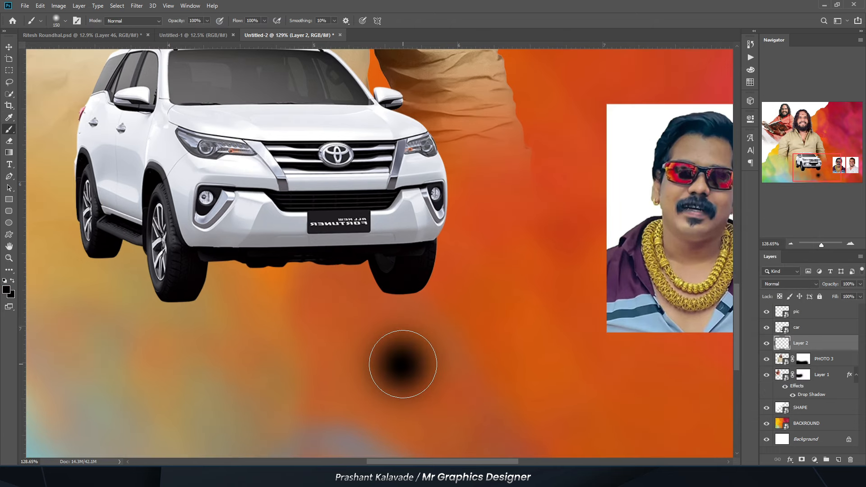
key(ctrl+t)
drag(402, 291, 402, 350)
key(Return)
key(Delete)
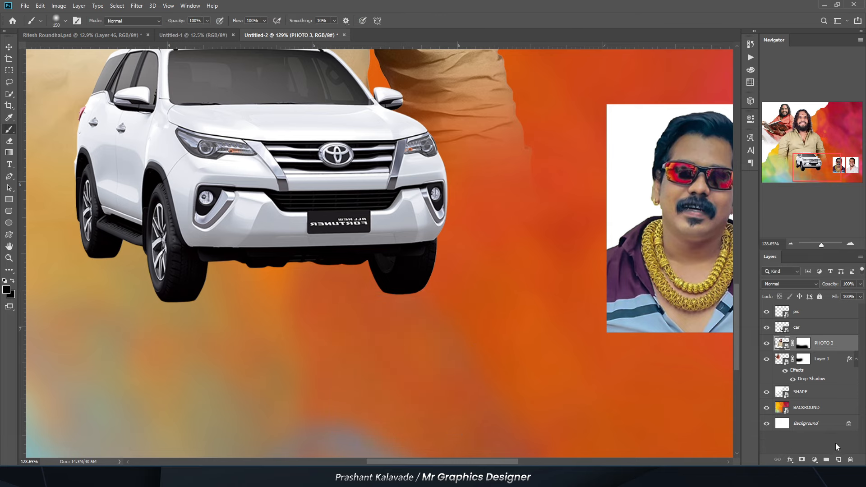
Step: Add a new layer above PHOTO 3 and flatten the 150 px soft brush tip into a thin horizontal ellipse
click(839, 461)
click(56, 25)
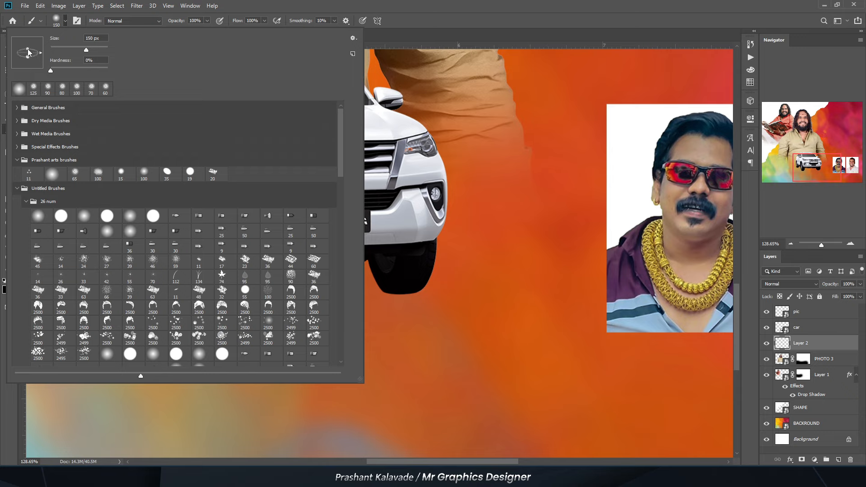
click(249, 8)
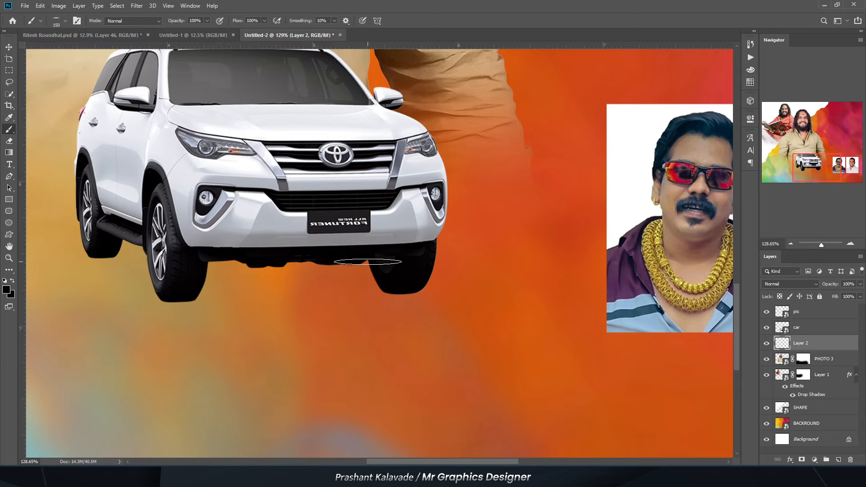
Step: Paint flat black contact shadows under the car's visible wheels, using 150 px for the first and 125 px for the others
scroll(389, 276, up, 3)
click(399, 297)
key(bracketleft)
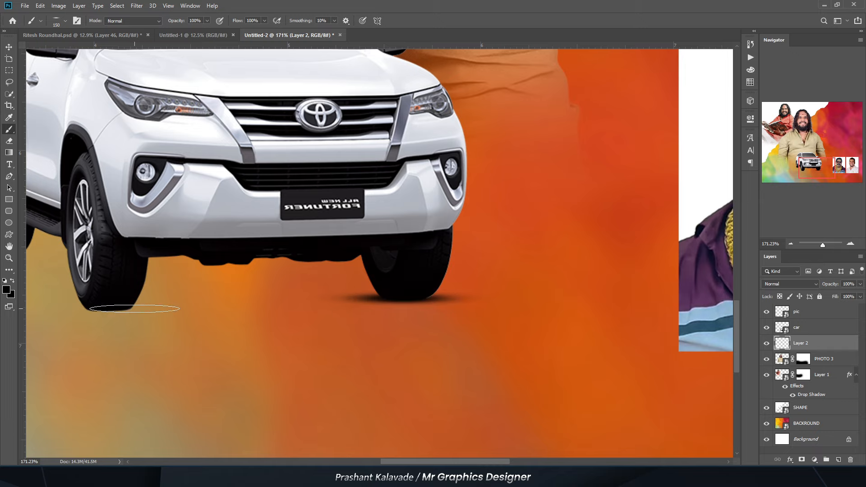
scroll(300, 280, down, 1)
scroll(112, 298, up, 1)
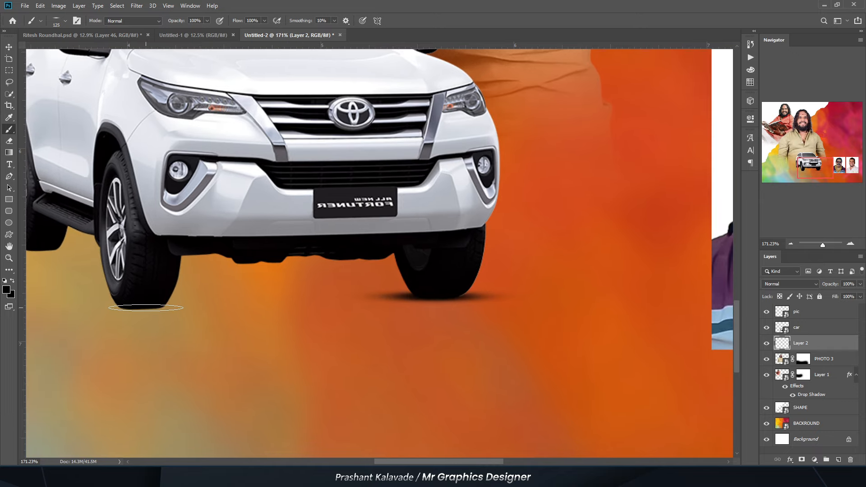
drag(88, 308, 199, 309)
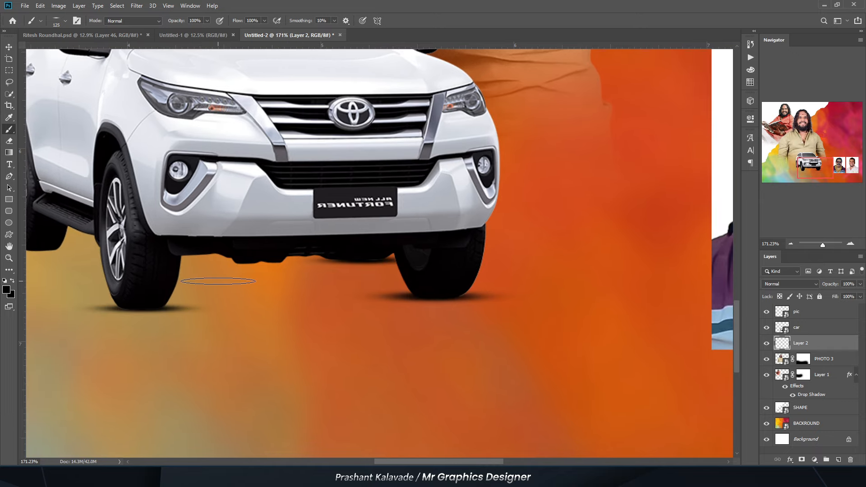
scroll(420, 246, down, 3)
scroll(185, 248, up, 2)
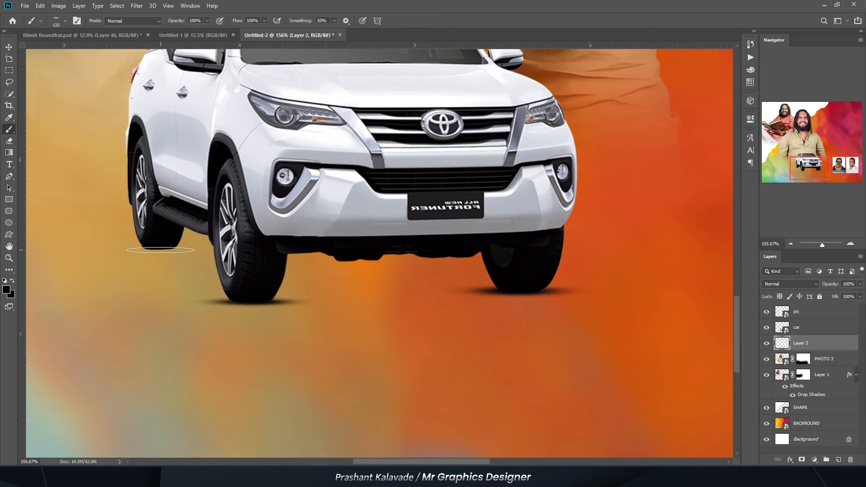
scroll(218, 277, down, 3)
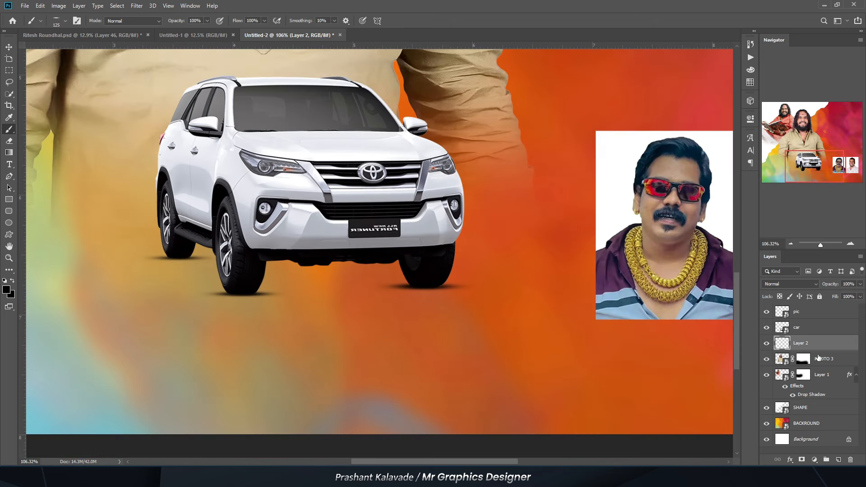
Step: Duplicate the car layer and apply a black Color Overlay at 100% opacity to the original car layer
click(814, 331)
key(ctrl+j)
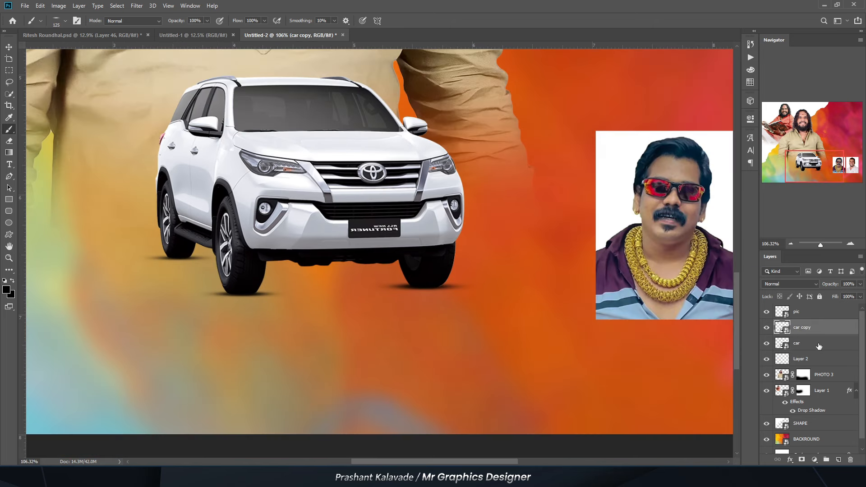
double_click(819, 346)
click(535, 297)
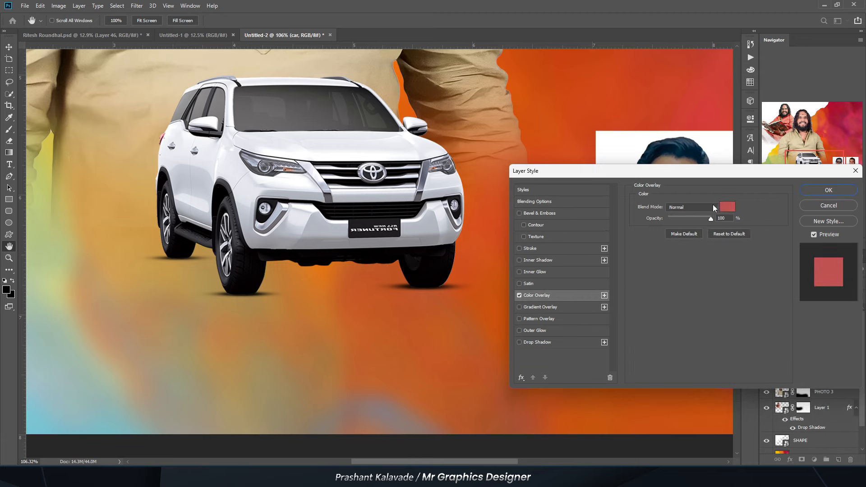
click(724, 210)
drag(603, 320, 373, 460)
key(Return)
key(Return)
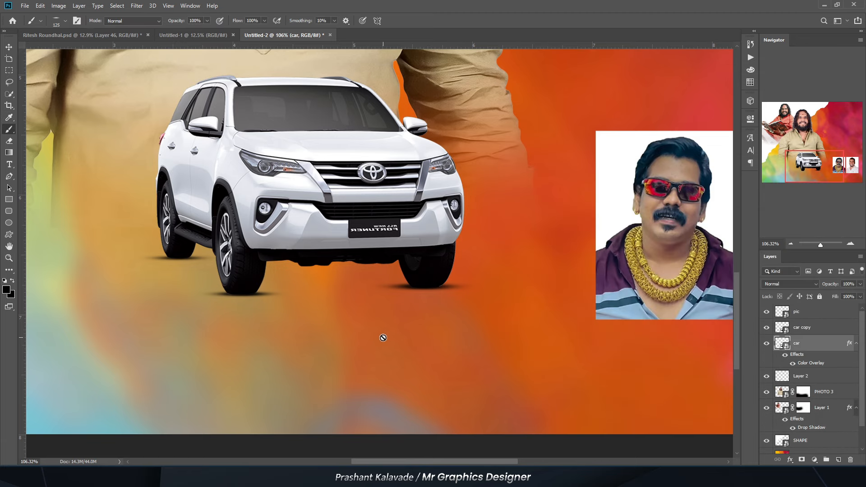
Step: Flatten and distort the black original car layer into a slanted ground shadow under the car, extending past its front wheel
key(ctrl+t)
scroll(271, 298, down, 4)
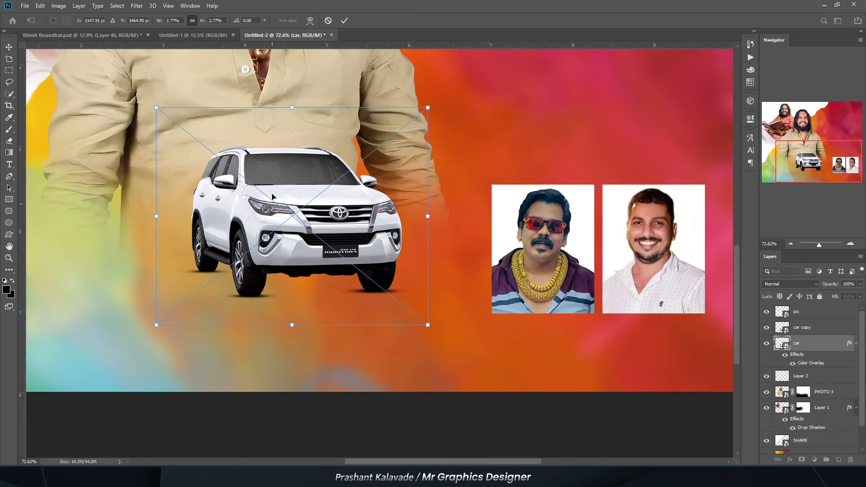
scroll(287, 109, up, 3)
drag(295, 109, 428, 314)
drag(267, 367, 246, 336)
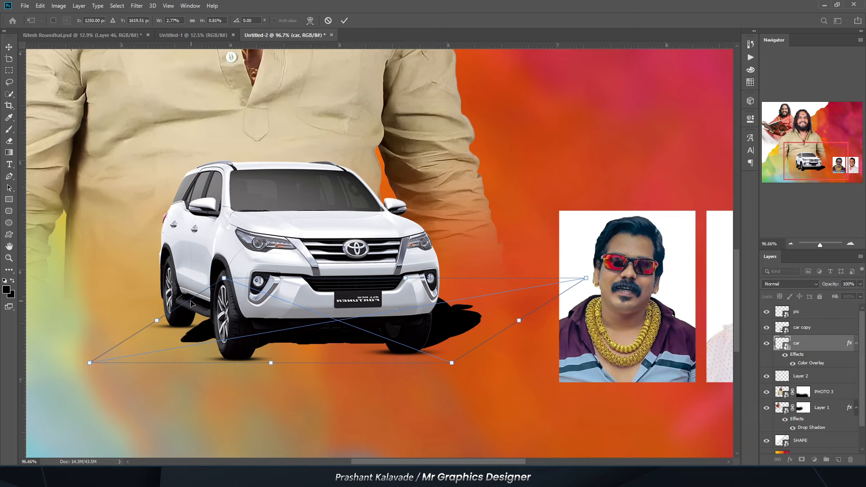
mouse_move(86, 345)
mouse_down()
mouse_move(88, 323)
mouse_move(134, 323)
mouse_up()
key(Return)
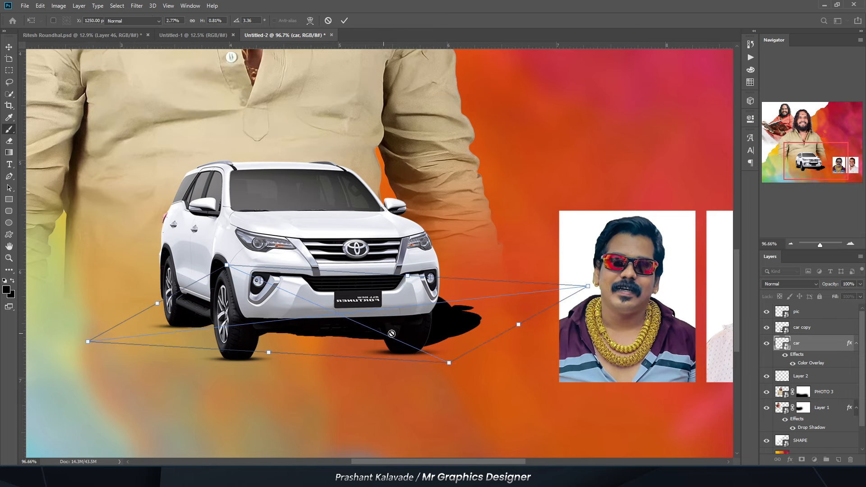
key(v)
scroll(440, 316, up, 4)
drag(472, 343, 488, 347)
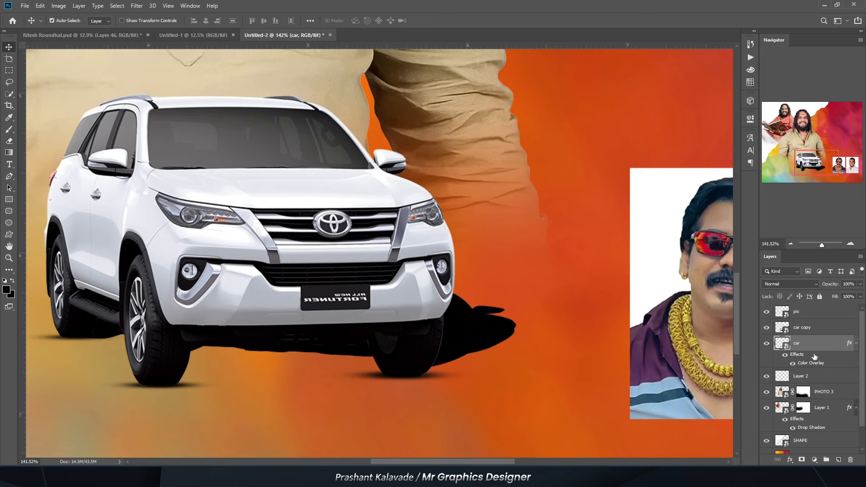
Step: Apply a Gaussian Blur to the black car shadow to soften its edges
click(137, 6)
mouse_move(234, 108)
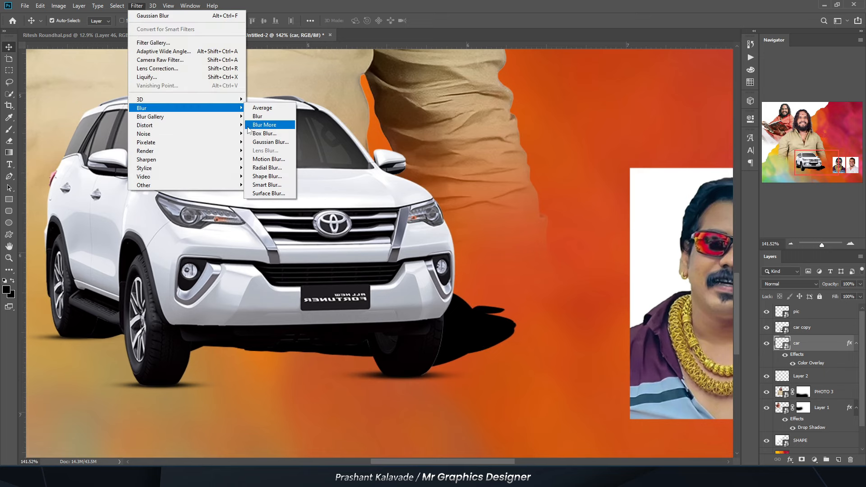
click(256, 143)
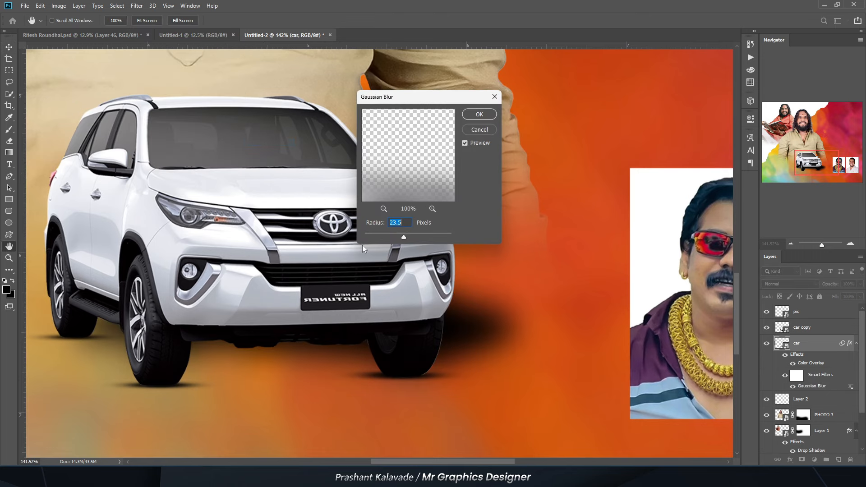
drag(390, 234, 393, 234)
key(Return)
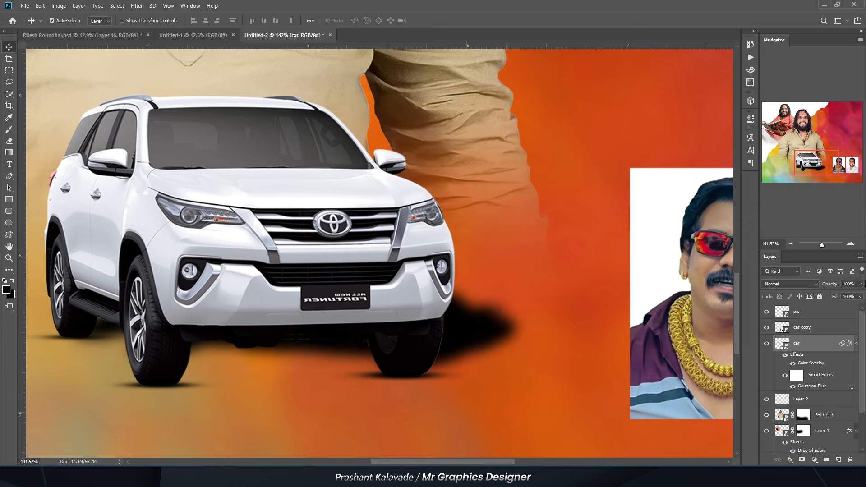
Step: Lower the blurred car shadow layer's opacity to 52%
click(861, 284)
drag(845, 293, 844, 295)
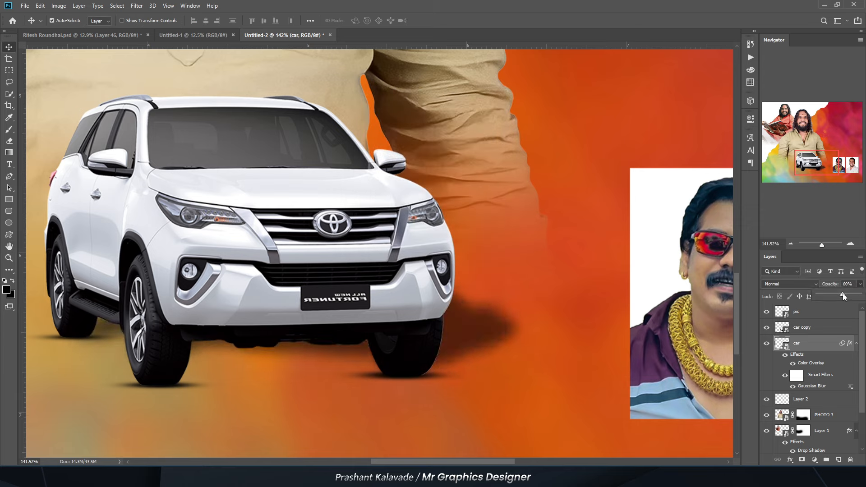
scroll(311, 345, down, 5)
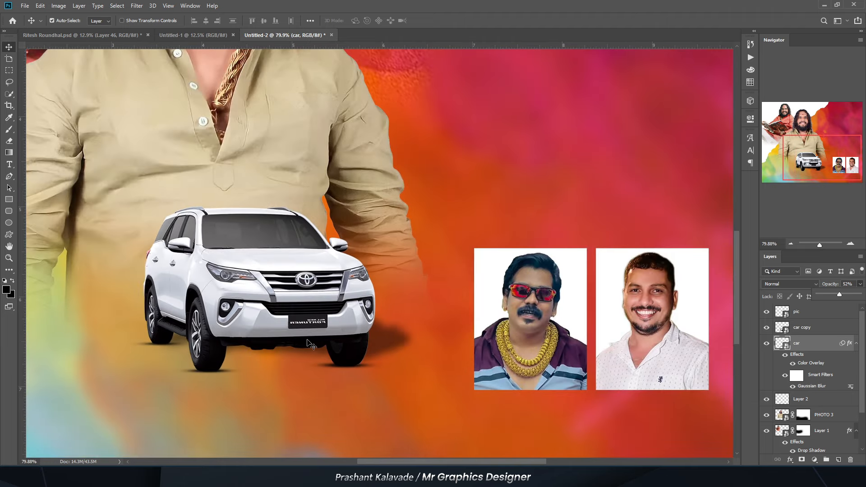
scroll(343, 342, down, 5)
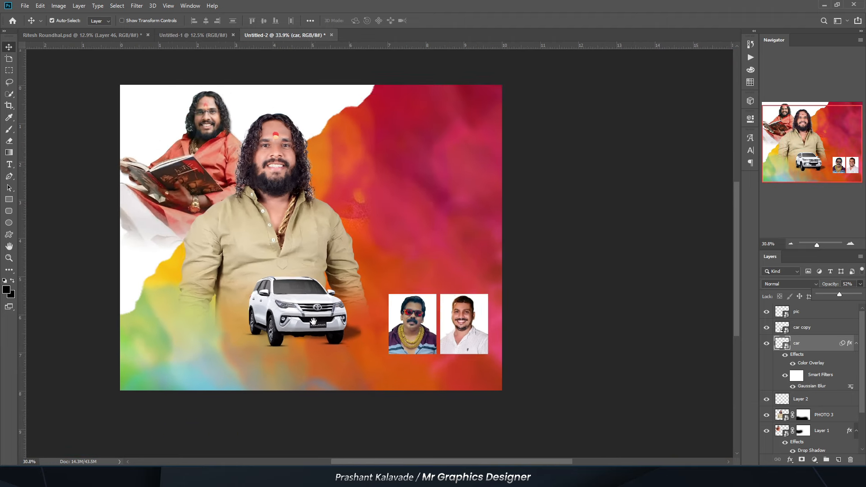
Step: Group the car copy, car and Layer 2 layers and name the group CAR
scroll(299, 328, up, 2)
click(816, 328)
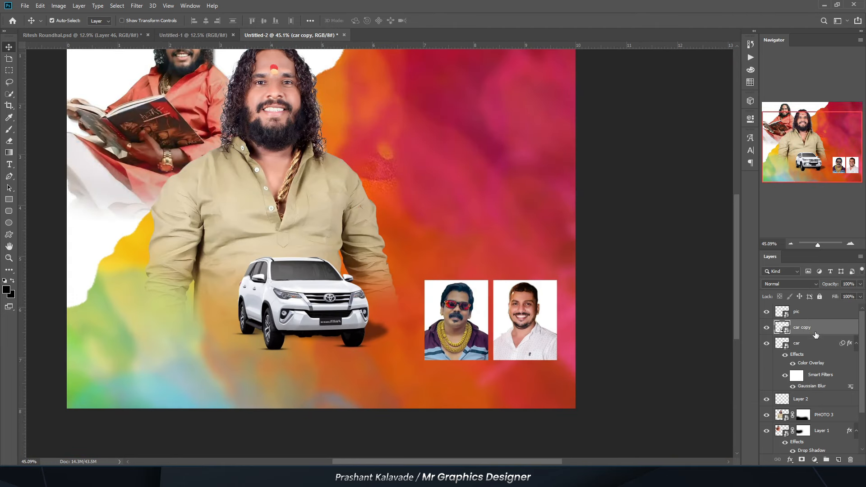
shift+click(800, 400)
key(ctrl+g)
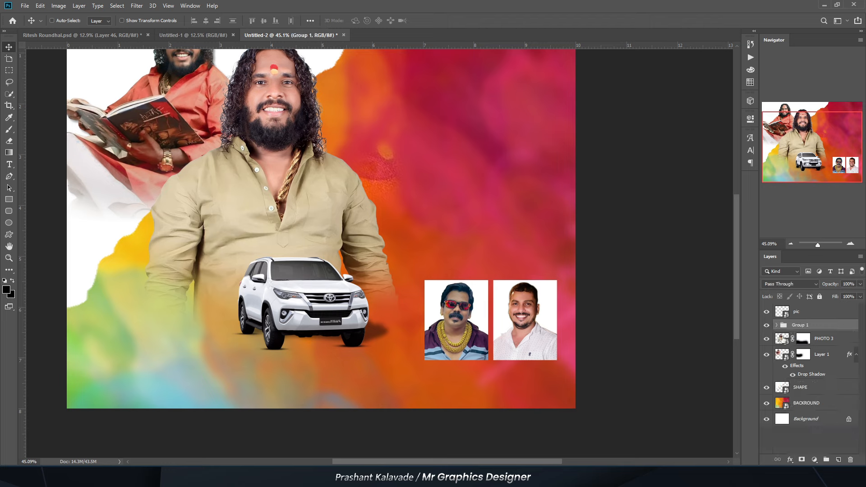
click(766, 325)
key(Return)
Step: Add a placeholder text line on the red background beside the main portrait and set its color to white
scroll(467, 148, up, 2)
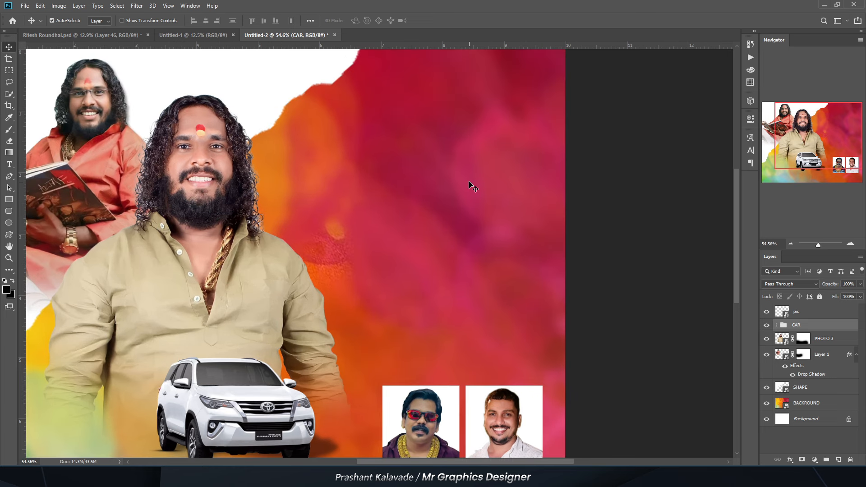
key(t)
scroll(460, 185, up, 2)
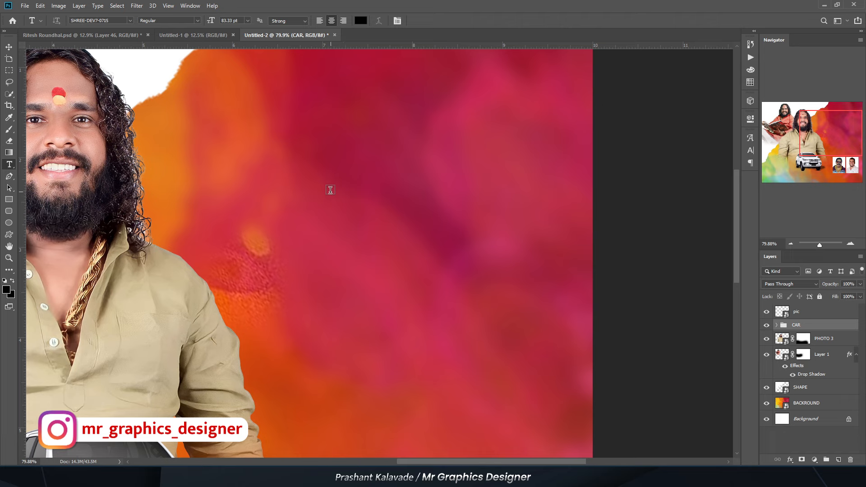
click(286, 194)
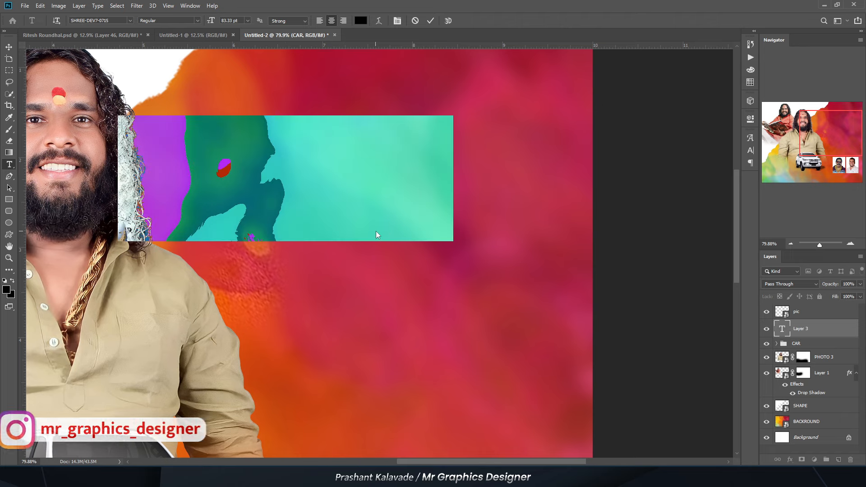
click(361, 21)
drag(633, 270, 496, 192)
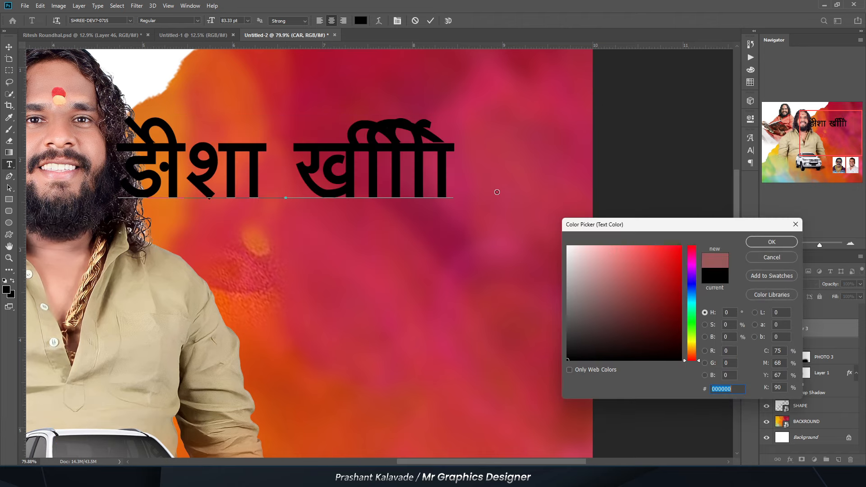
key(Return)
Step: Scale the white placeholder text down to a small line on the red background
click(9, 48)
key(ctrl+t)
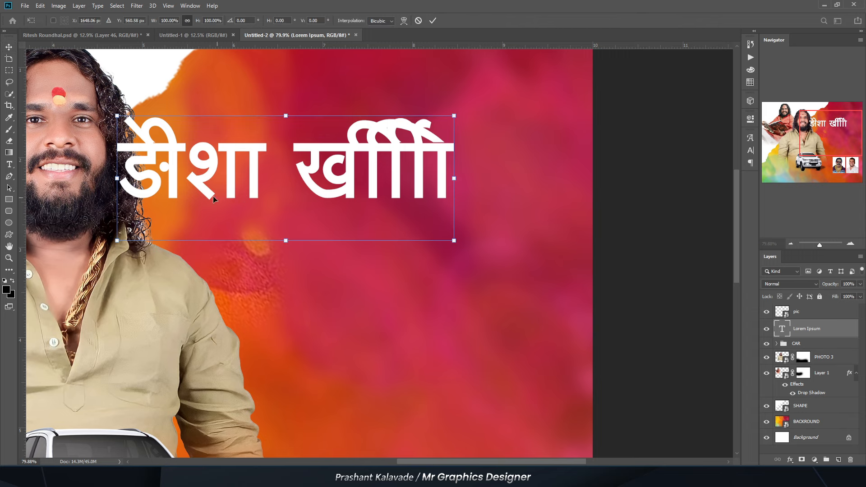
click(118, 117)
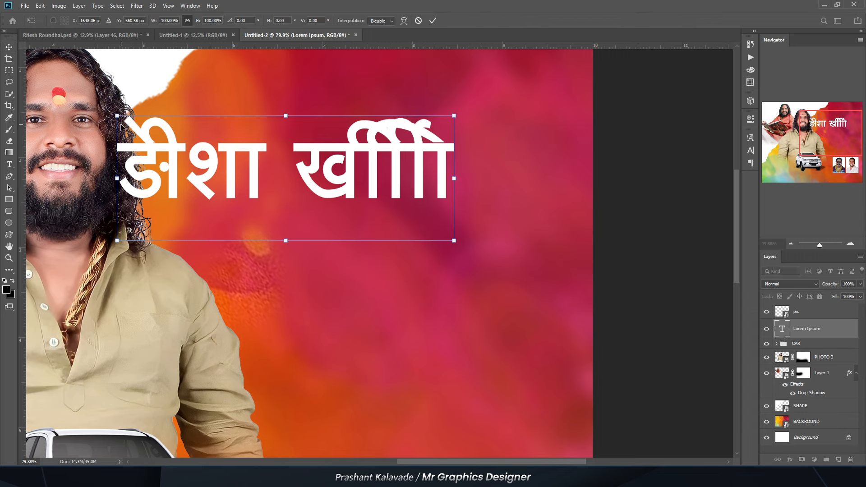
drag(125, 122, 324, 182)
key(Return)
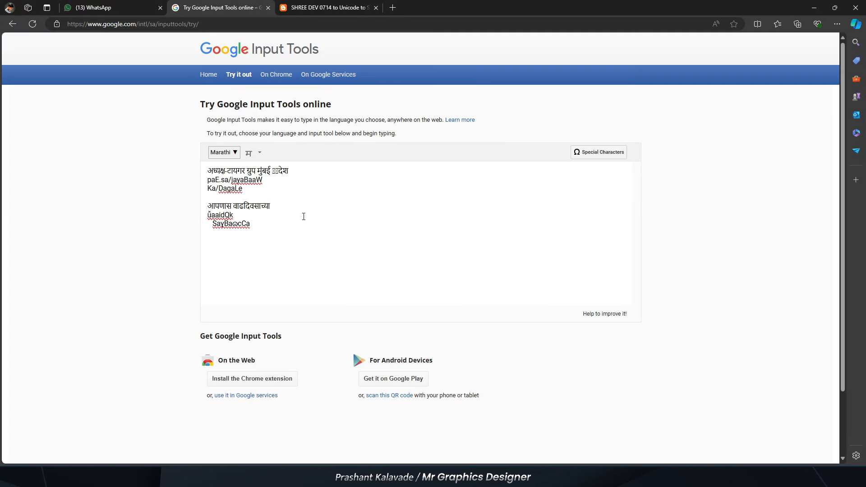
Step: Copy the Marathi line "अध्यक्ष-टायगर ग्रुप मुंबई प्रदेश" from Google Input Tools in the browser and replace Photoshop's placeholder text with it
drag(299, 168, 173, 168)
key(ctrl+c)
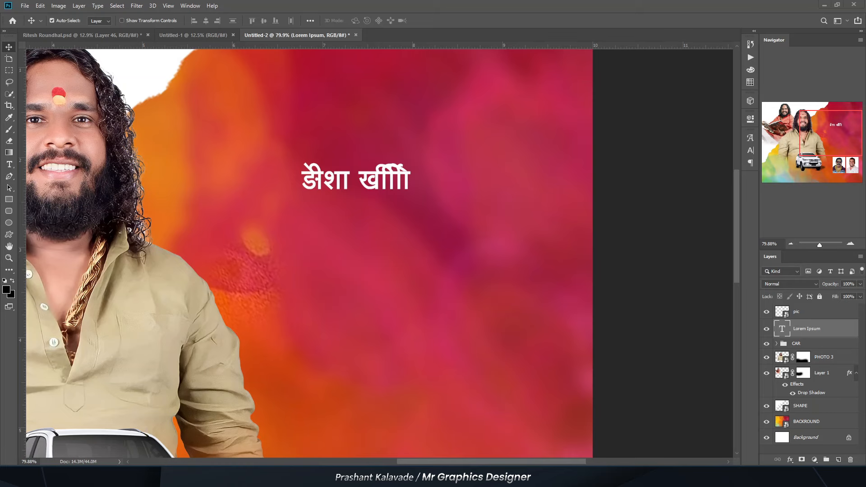
scroll(397, 194, down, 3)
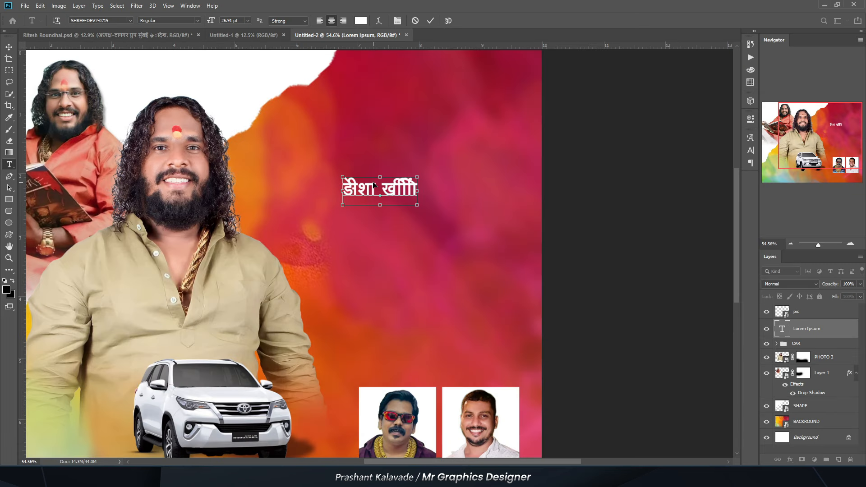
key(ctrl+a)
key(ctrl+v)
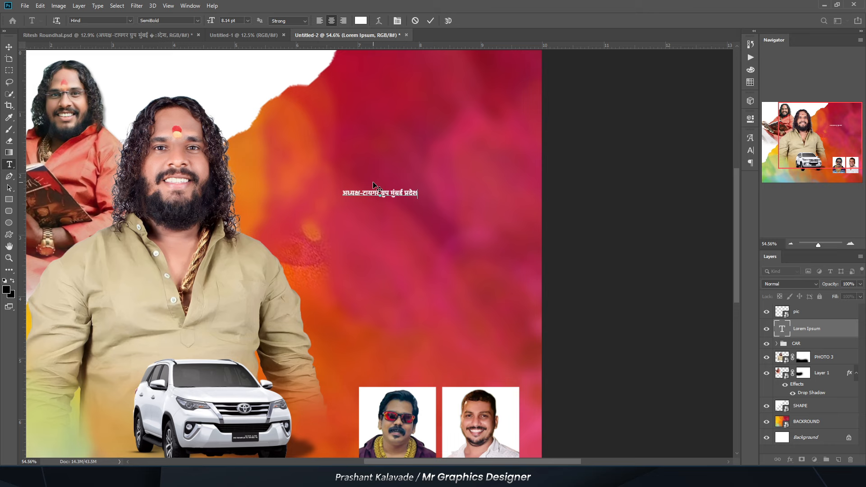
Step: Enlarge the Marathi title line and place it in the upper red area beside the main portrait
click(8, 47)
key(ctrl+t)
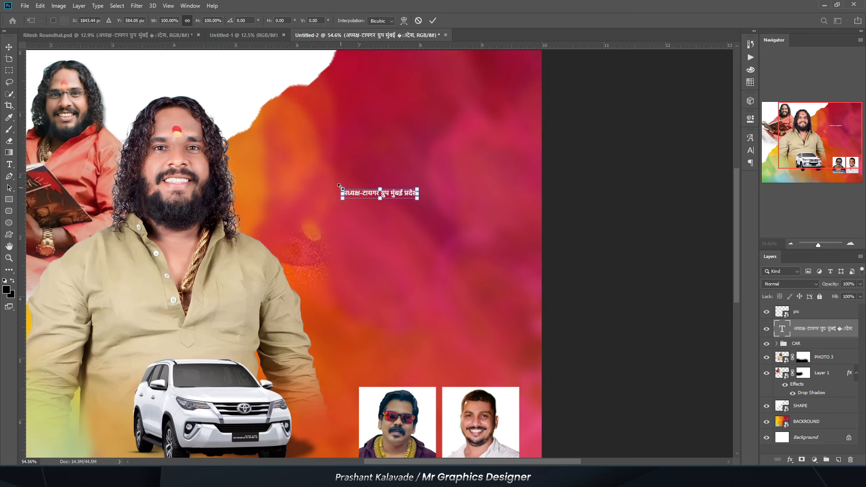
mouse_move(340, 187)
mouse_down()
mouse_move(286, 179)
mouse_move(342, 183)
mouse_up()
key(Return)
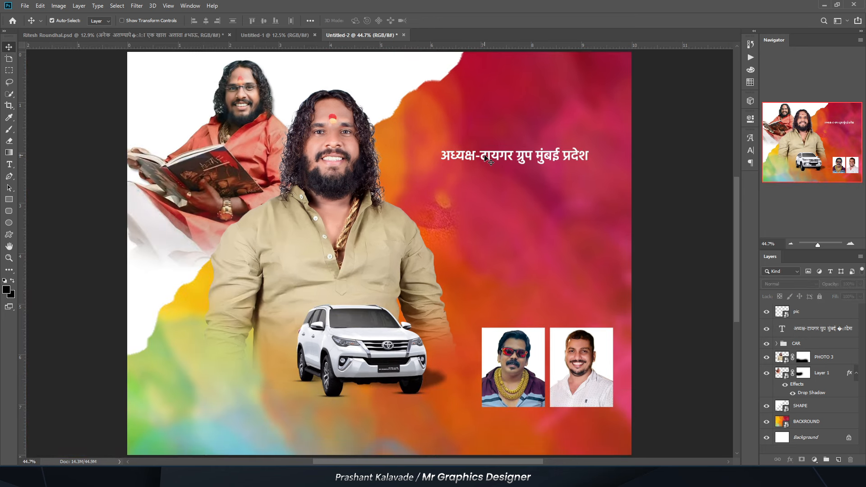
Step: Duplicate the Marathi title line and place the copy just below the original
click(486, 158)
key(ctrl+j)
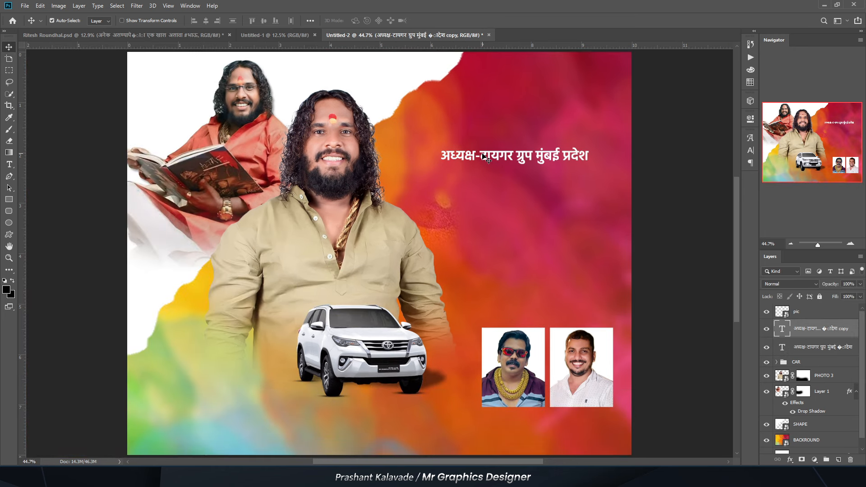
drag(481, 155, 473, 188)
scroll(499, 183, up, 3)
drag(382, 199, 320, 195)
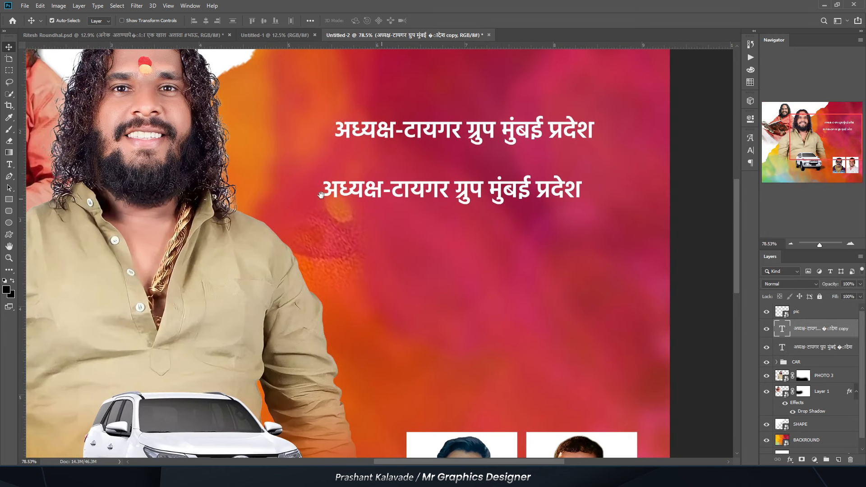
Step: Replace the lower title copy's text with trial characters and set its font to DGCally-06 Regular
double_click(374, 190)
click(751, 137)
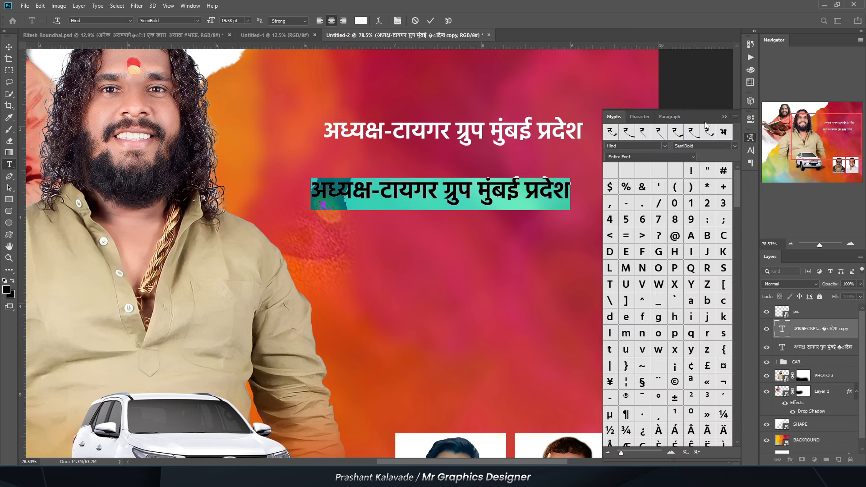
double_click(628, 131)
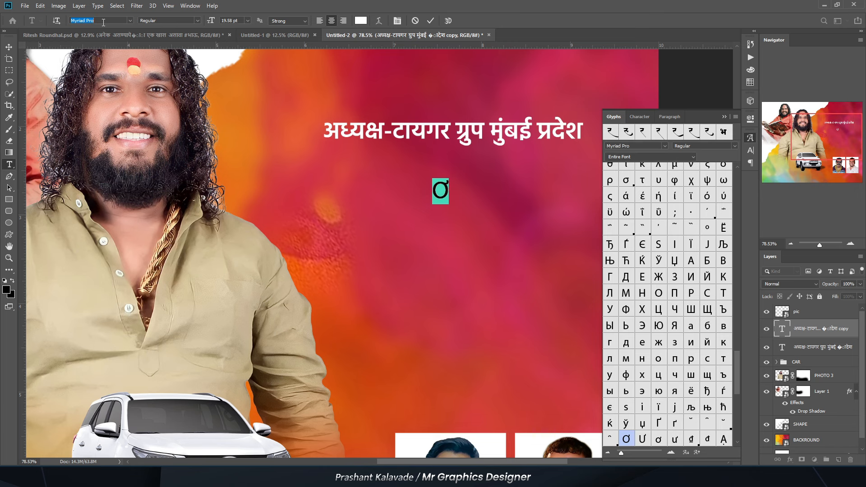
text(DGC)
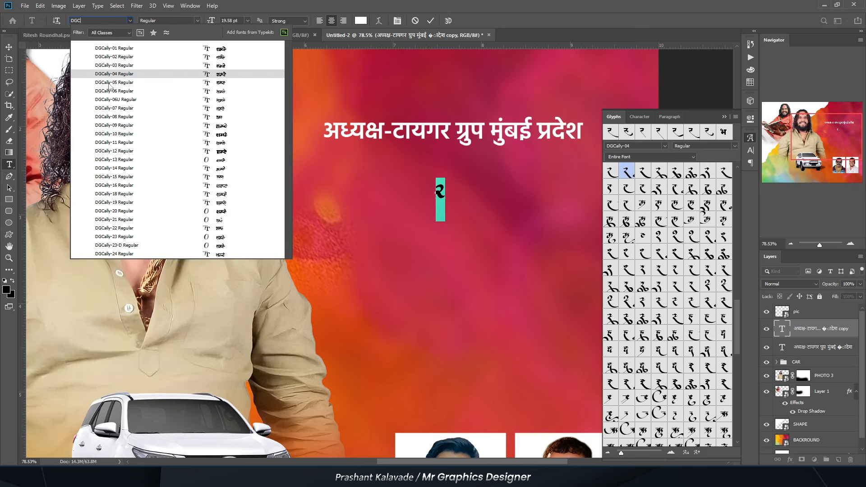
click(113, 91)
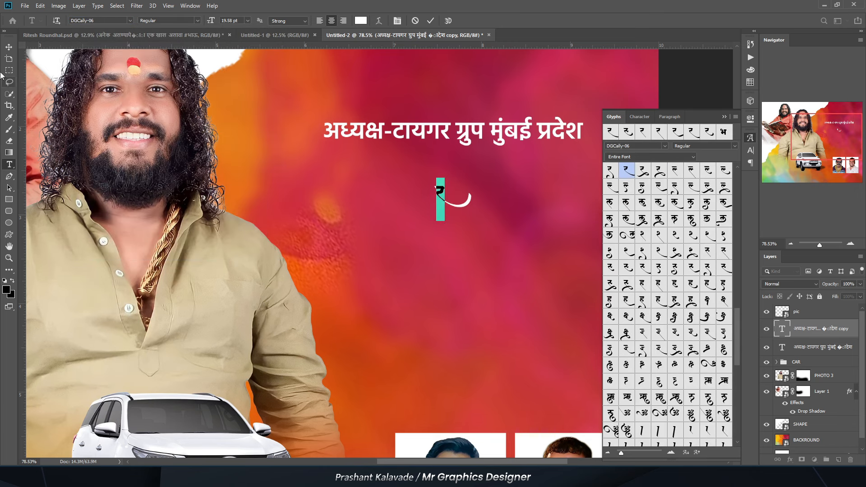
key(BackSpace)
text(MN)
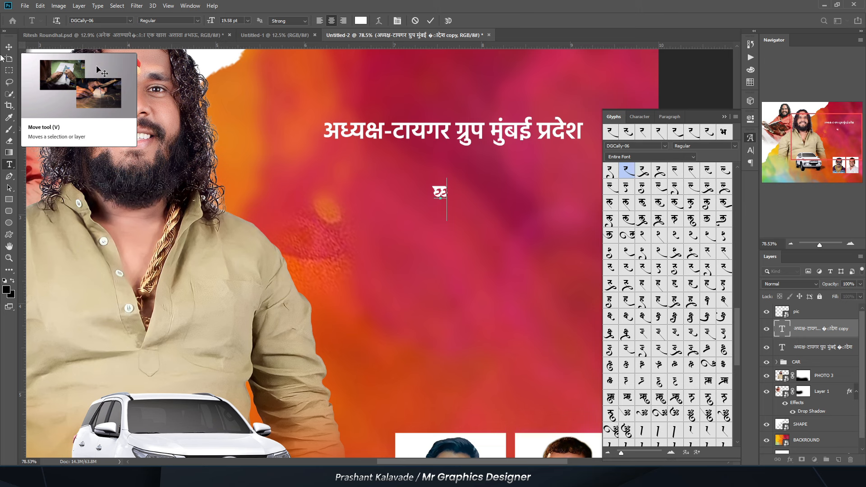
Step: Enlarge the DGCally-06 trial letters and move them beneath the start of the Marathi title line
click(9, 46)
key(ctrl+t)
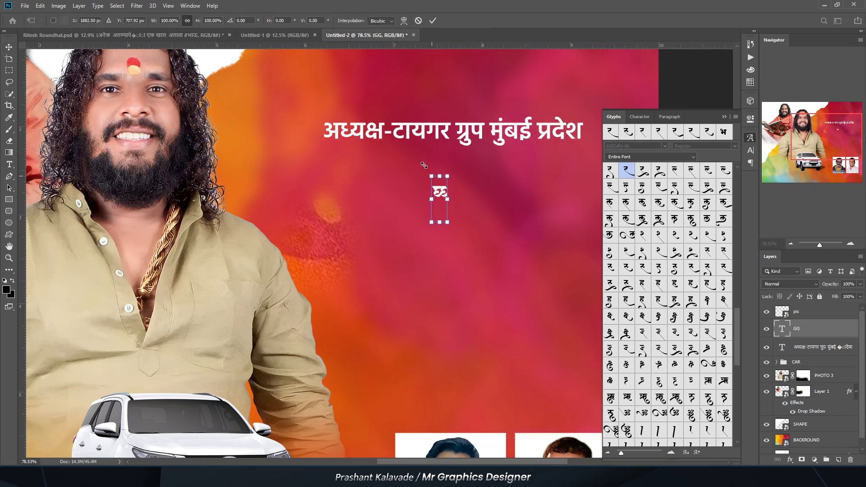
drag(427, 180, 409, 153)
key(Return)
drag(420, 187, 327, 211)
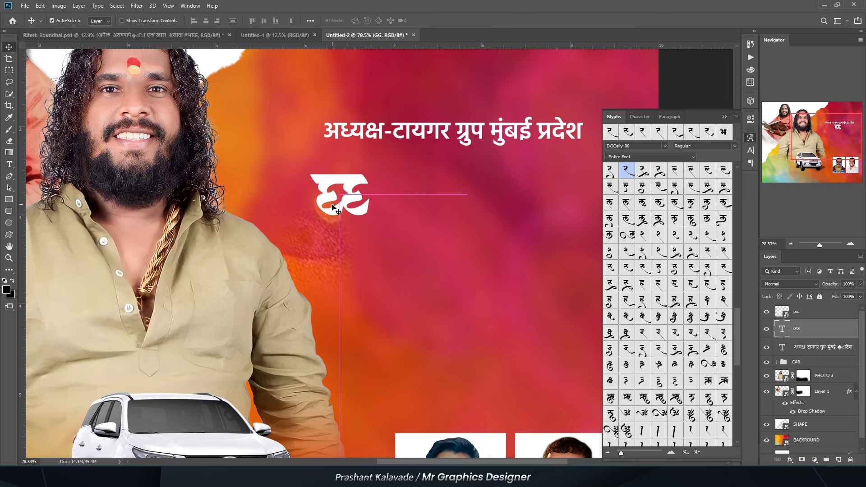
Step: Replace the DGCally-06 trial letters beneath the title line with the Marathi abbreviation "पै."
double_click(332, 203)
text(H)
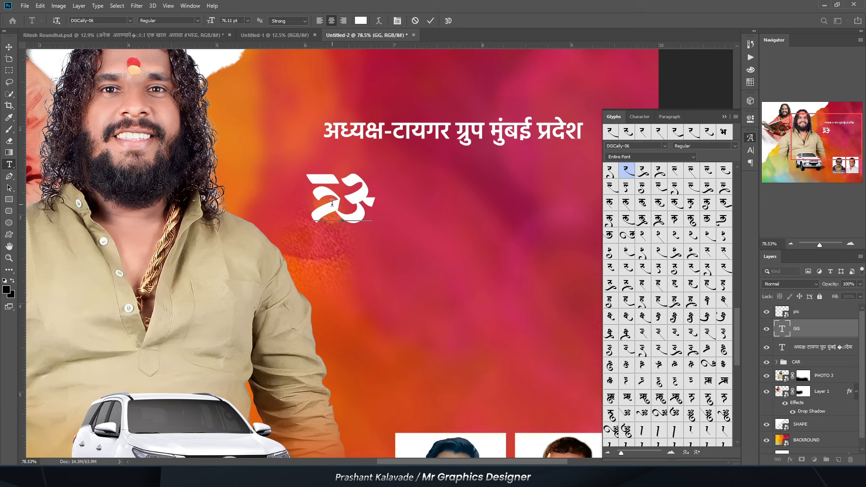
key(BackSpace)
text(JK)
key(BackSpace)
key(BackSpace)
text(Tk)
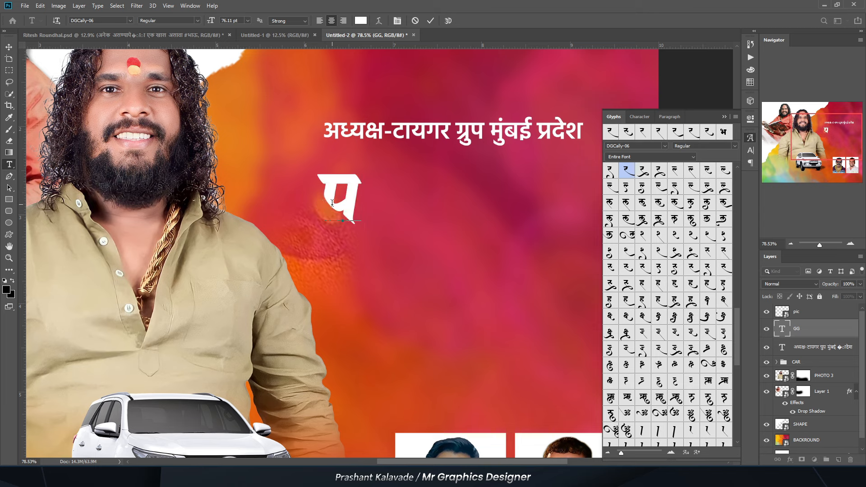
text(S)
text(.)
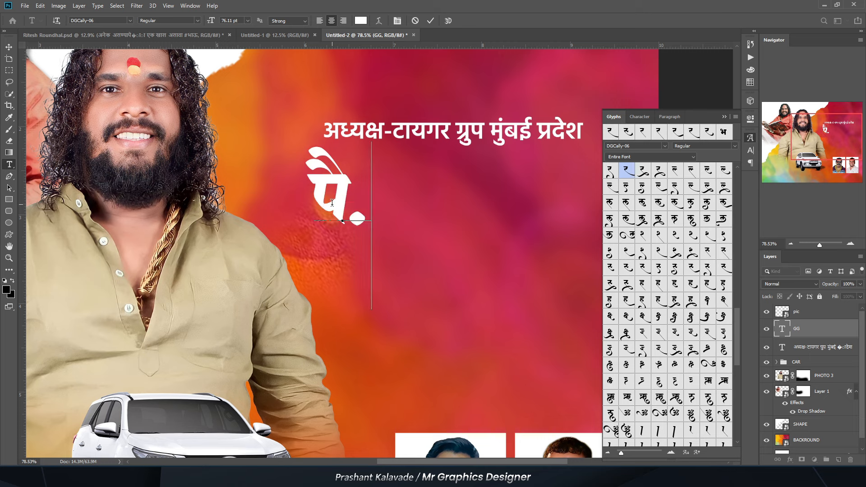
Step: Add the person's Marathi first name after "पै." and end it with the ऊ glyph from DGCally-06
text(liu)
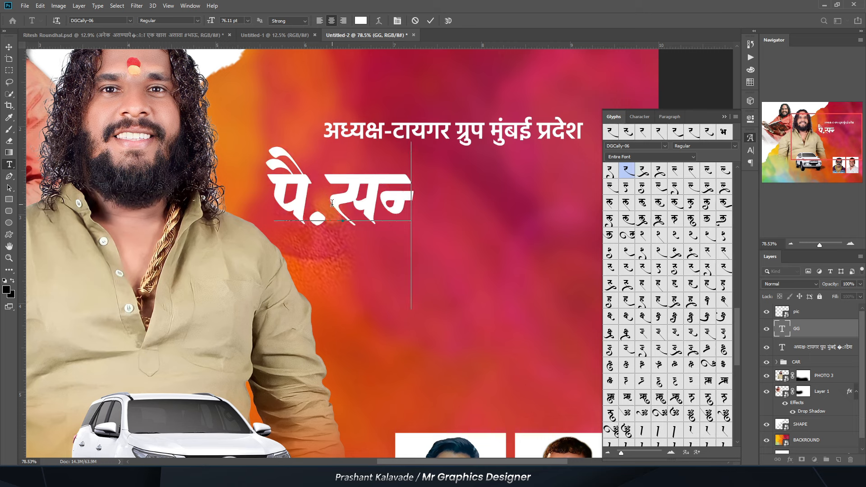
text(=)
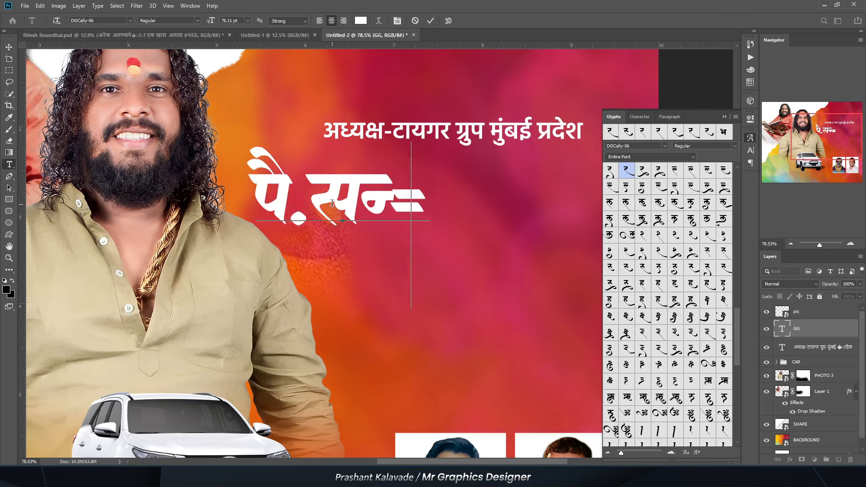
key(BackSpace)
key(BackSpace)
text(ज)
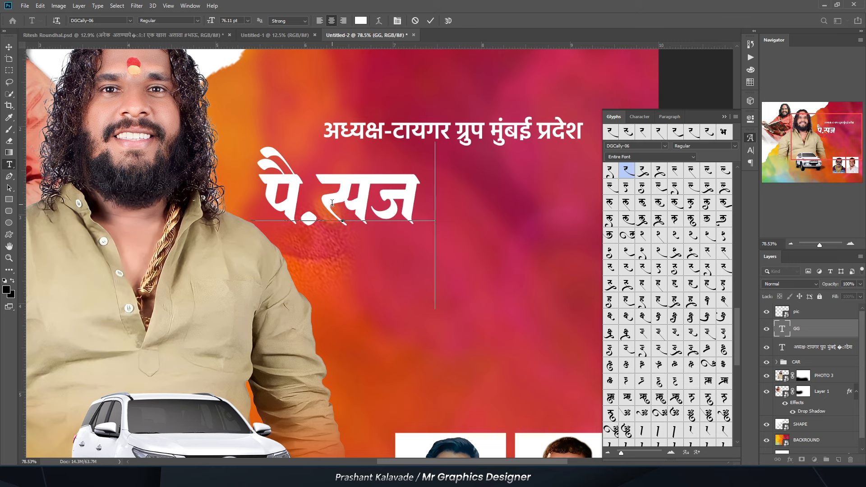
text(;Hk)
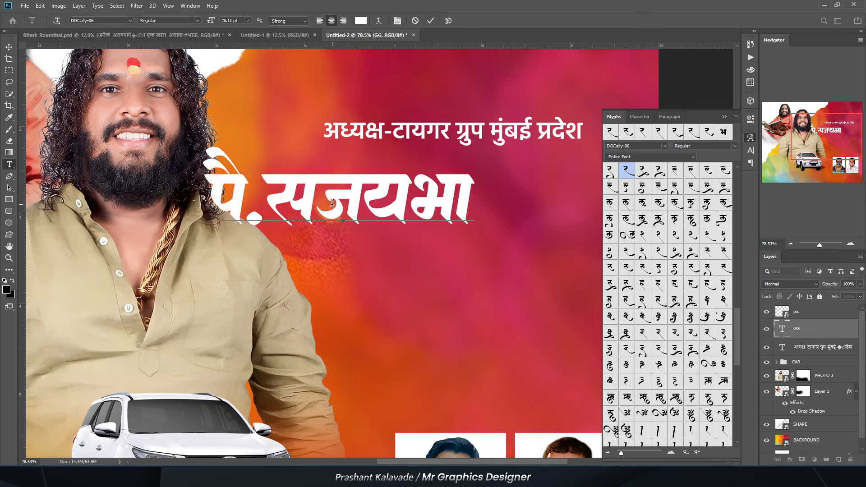
scroll(629, 329, up, 5)
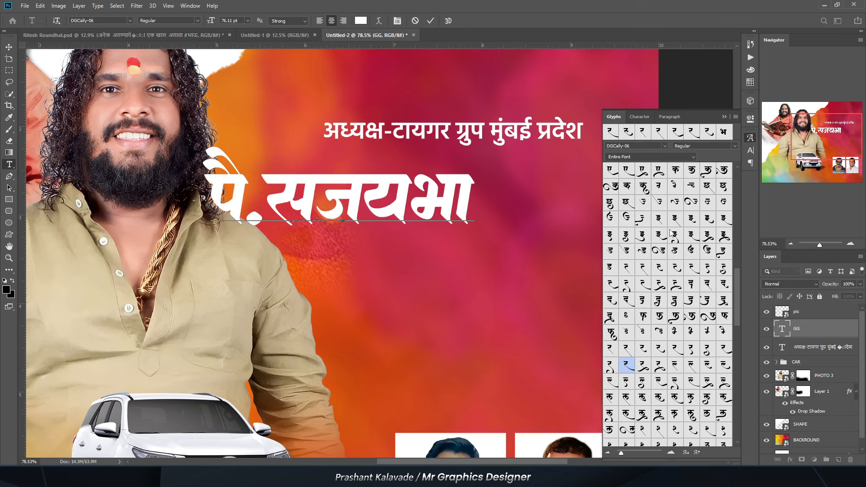
double_click(643, 299)
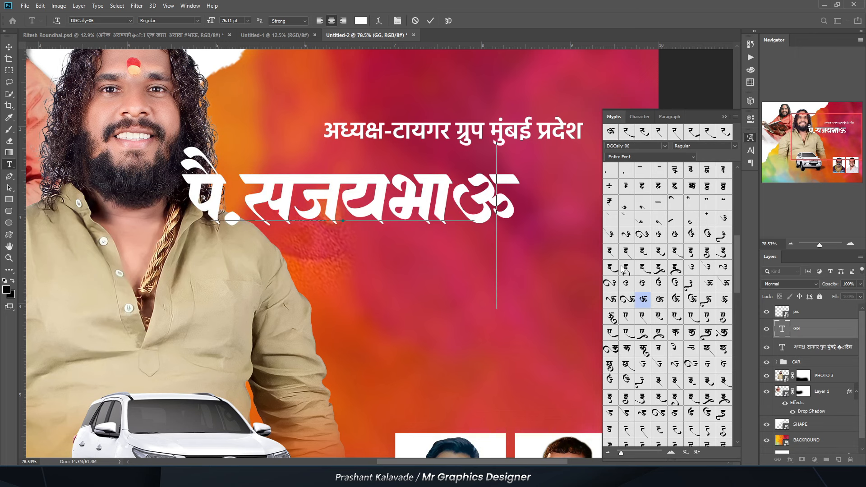
Step: Swap the name's initial स for a swash-tailed DGCally-06 glyph and add an anusvara above it
scroll(309, 194, down, 1)
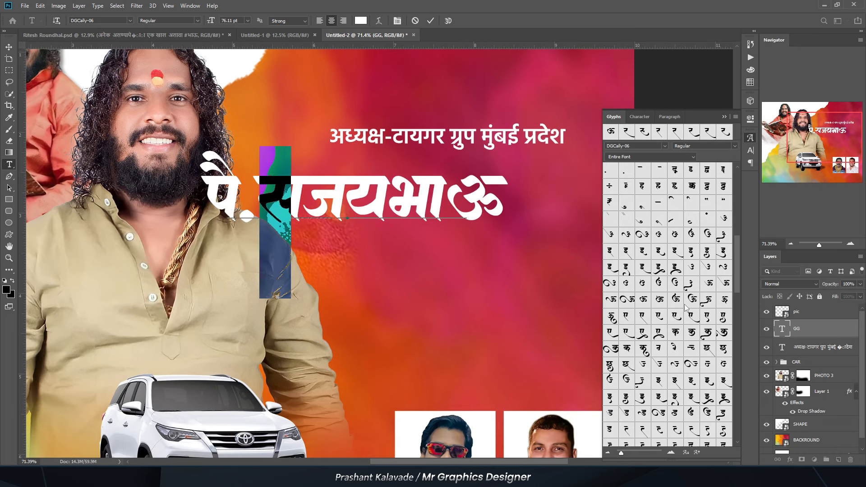
scroll(686, 308, down, 5)
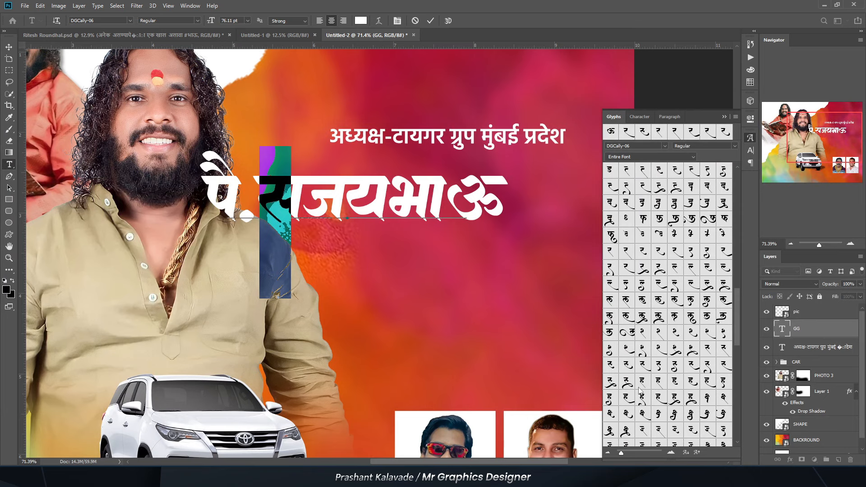
double_click(628, 365)
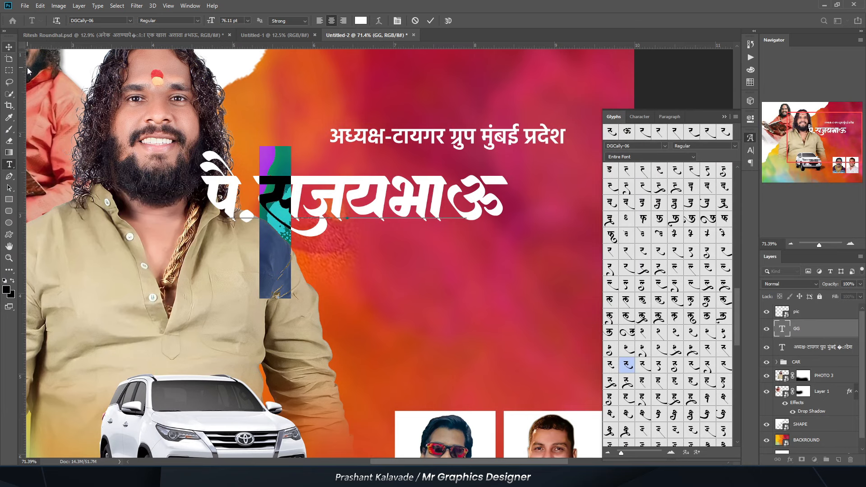
click(305, 192)
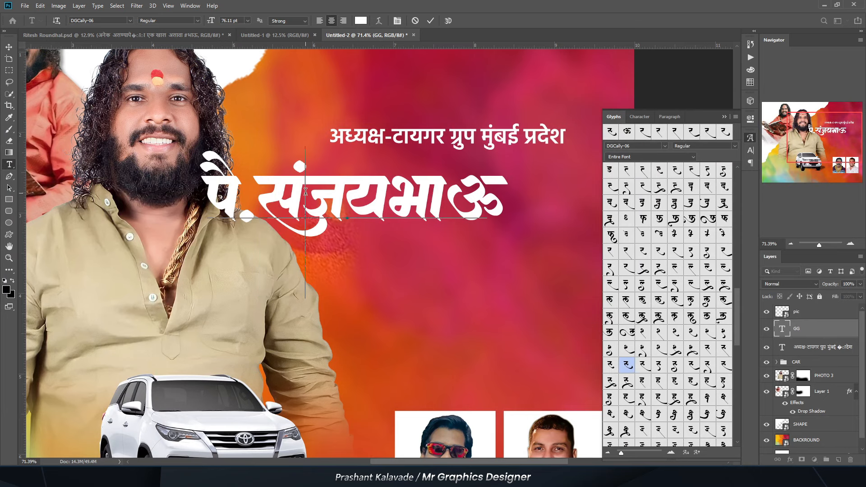
key(ctrl+Return)
Step: Shrink the first-name line to 60.04 pt and place it directly beneath the Marathi title line
key(v)
scroll(306, 192, down, 3)
drag(300, 193, 353, 188)
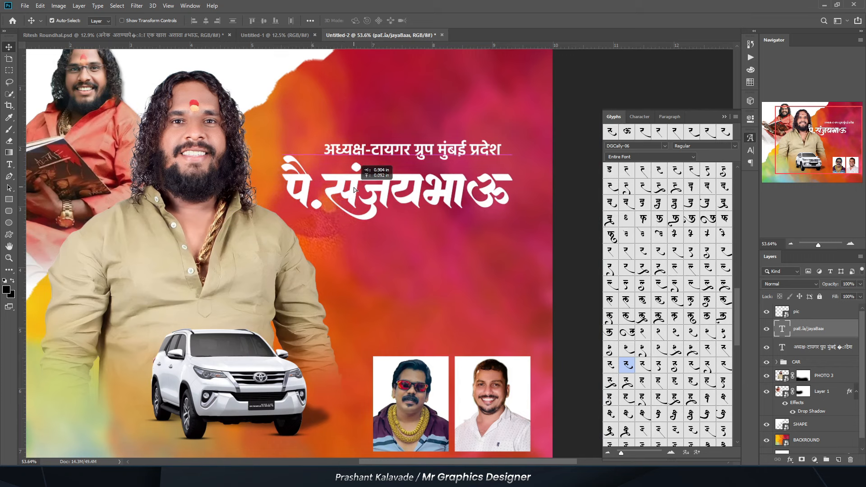
key(ctrl+t)
drag(283, 155, 307, 165)
key(Return)
drag(384, 195, 394, 189)
Step: Select the first-name text and show its character formatting settings
double_click(782, 329)
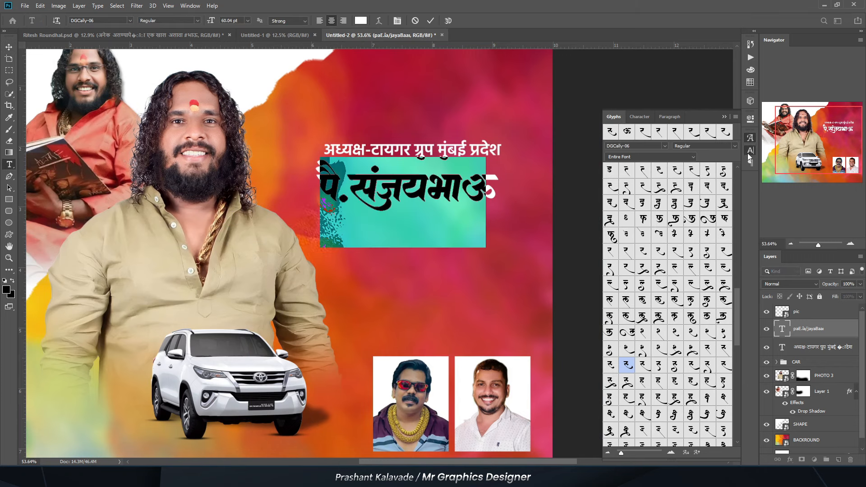
click(750, 151)
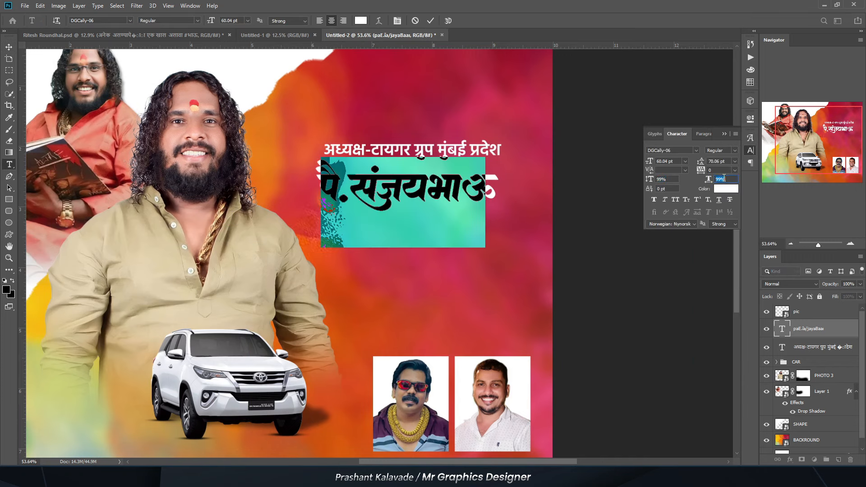
click(10, 48)
Step: Duplicate the first-name line just below the original and clear the copy's text
drag(376, 191, 375, 232)
double_click(374, 232)
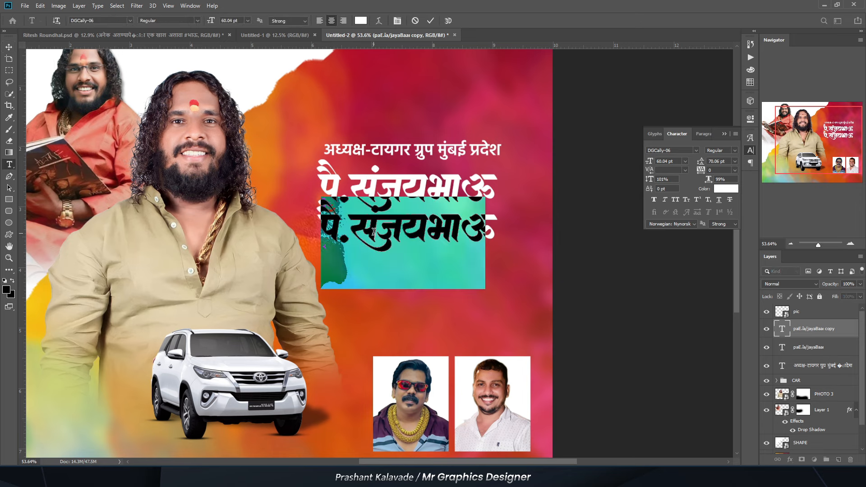
text(क)
key(BackSpace)
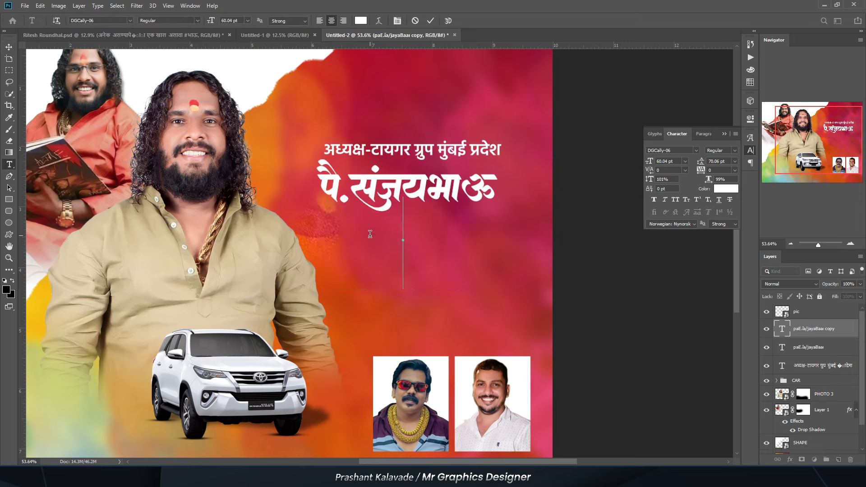
Step: Enter the person's Marathi surname in the emptied lower copy, keeping the DGCally-06 font
text(खअ)
text(na)
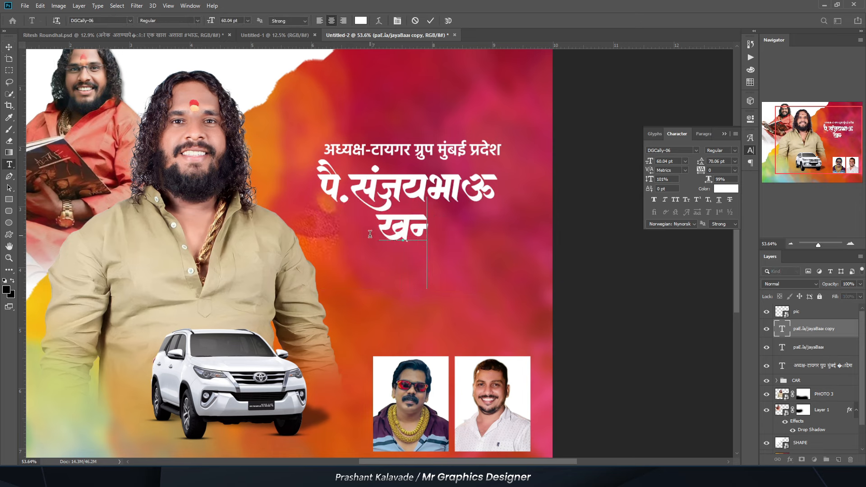
key(BackSpace)
key(BackSpace)
text(Daa)
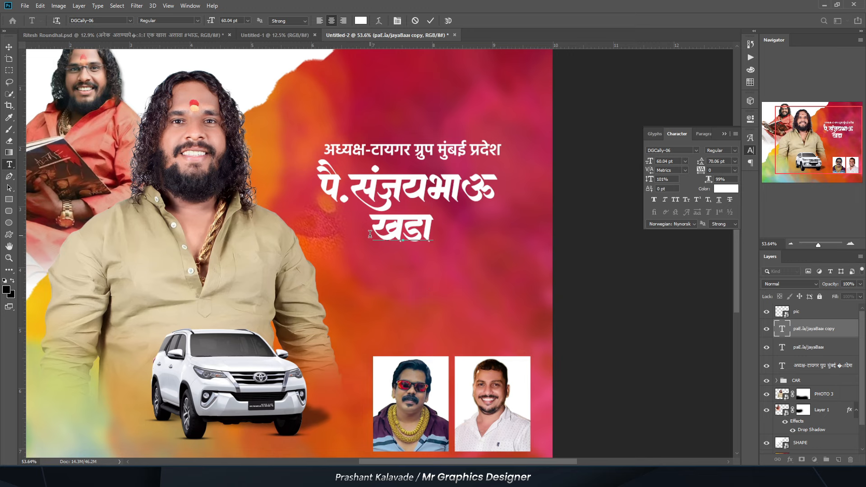
text(gL)
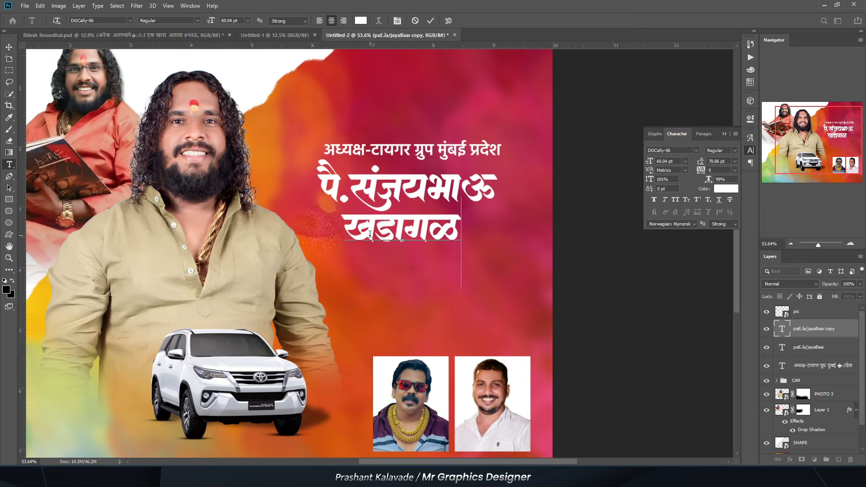
text(e)
key(ctrl+Return)
Step: Shift the surname line sideways so it sits beneath the end of the first-name line
scroll(370, 234, up, 1)
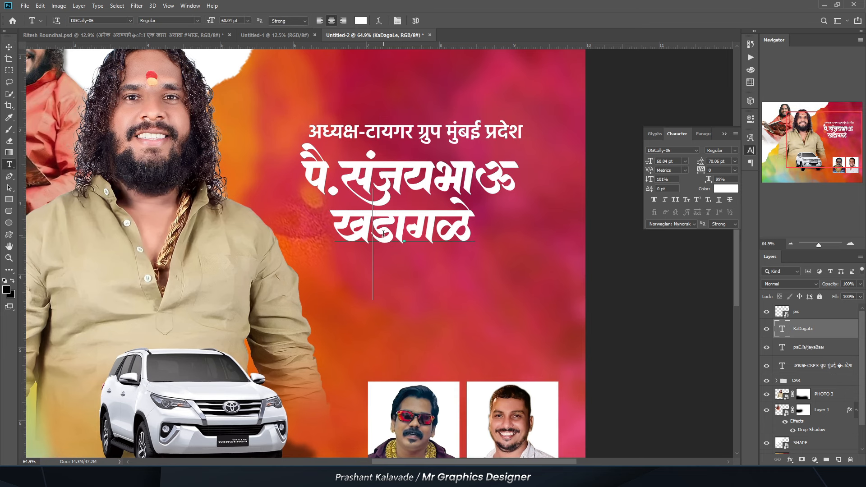
key(v)
scroll(384, 234, up, 2)
drag(374, 220, 416, 224)
Step: Replace the swash-tailed स in the first-name line with the plain letter form
key(t)
drag(356, 168, 331, 170)
text(s)
click(9, 47)
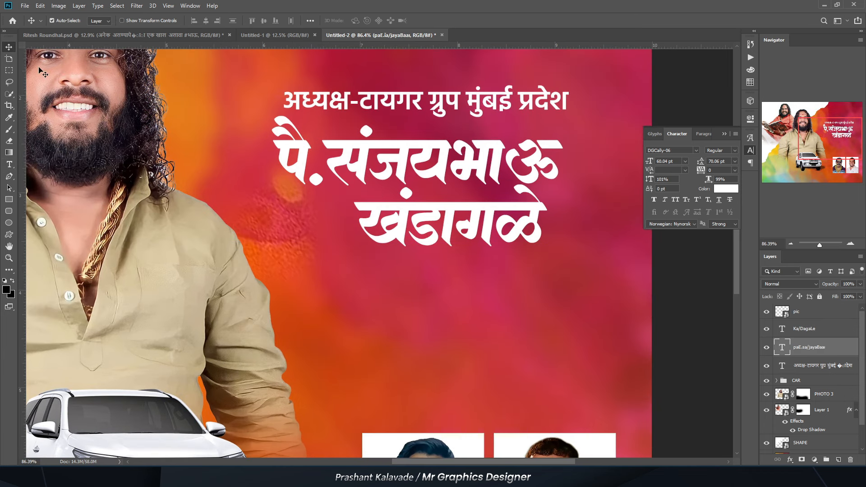
Step: Move the surname line slightly closer to the first name and group the two name lines
drag(425, 232, 409, 225)
key(ctrl+0)
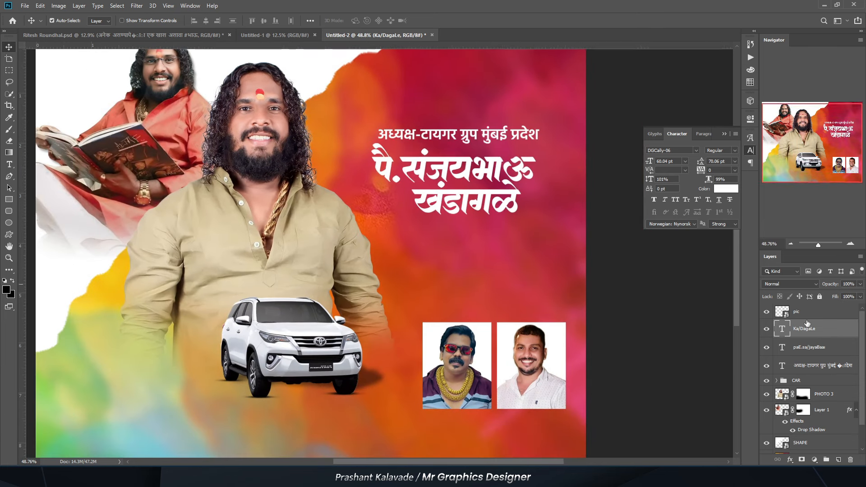
ctrl+click(809, 347)
scroll(416, 150, up, 2)
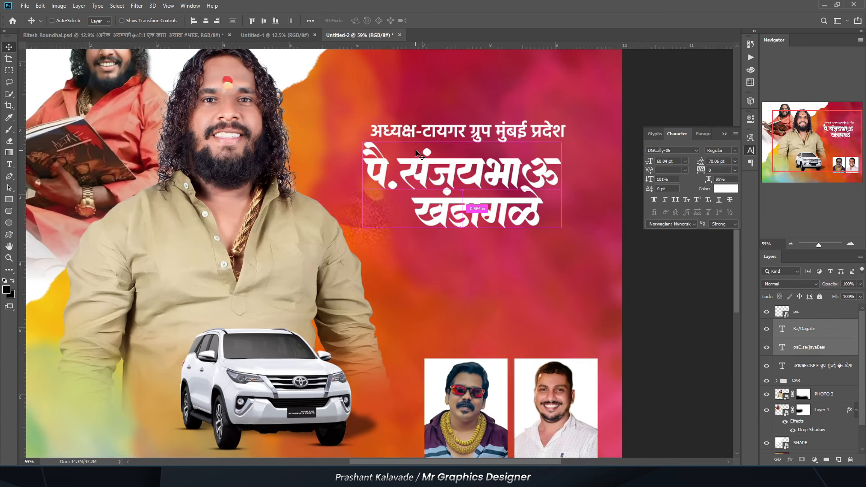
key(ctrl+g)
Step: Scale the name group to 100.85% and align it with the width of the title line above
key(ctrl+t)
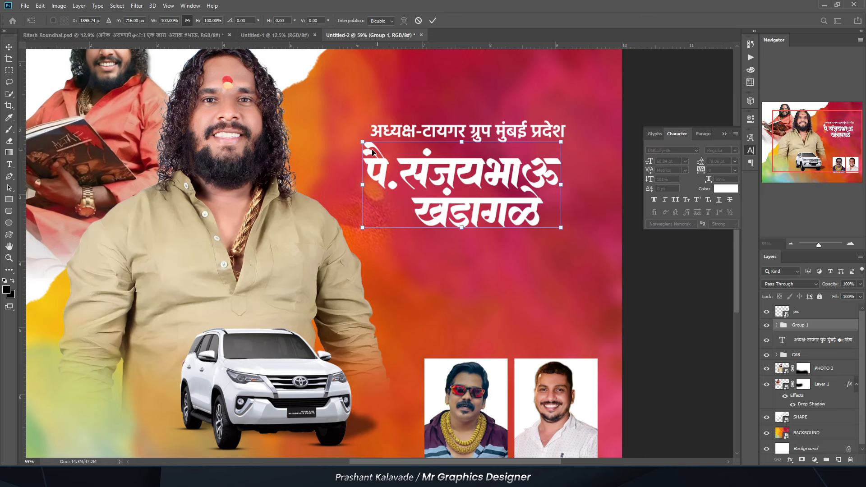
drag(361, 144, 357, 150)
drag(421, 190, 424, 191)
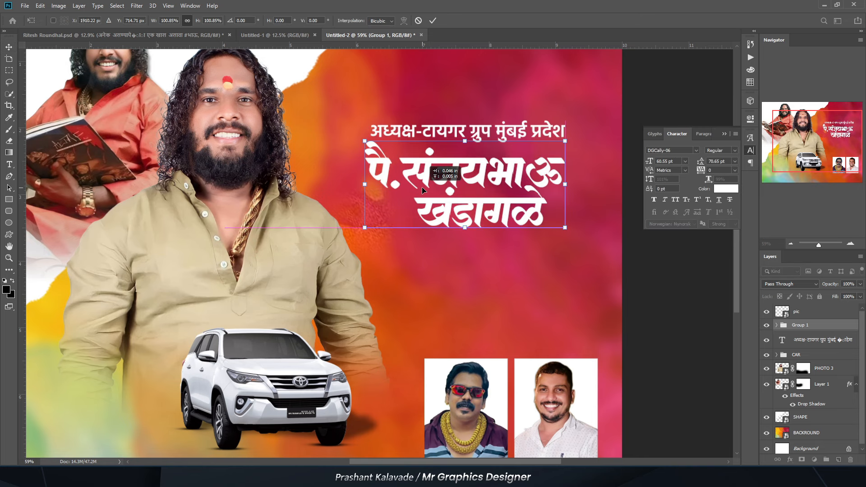
key(Return)
scroll(418, 187, up, 3)
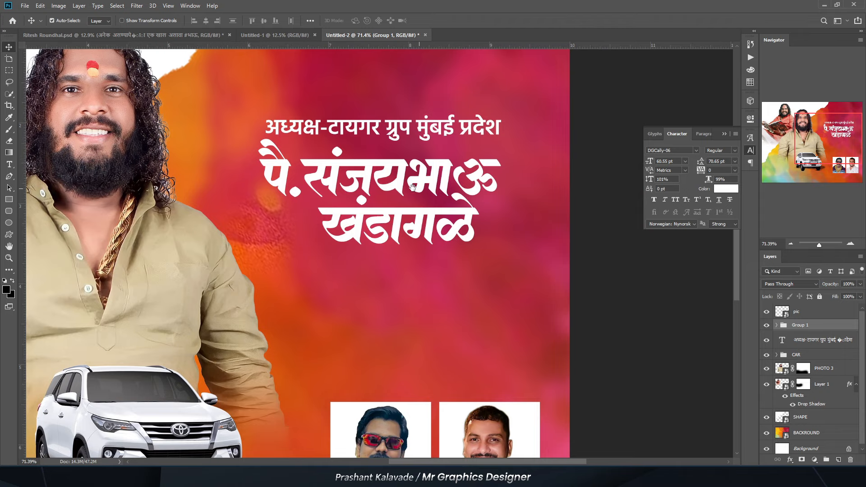
scroll(396, 220, down, 3)
scroll(376, 188, up, 2)
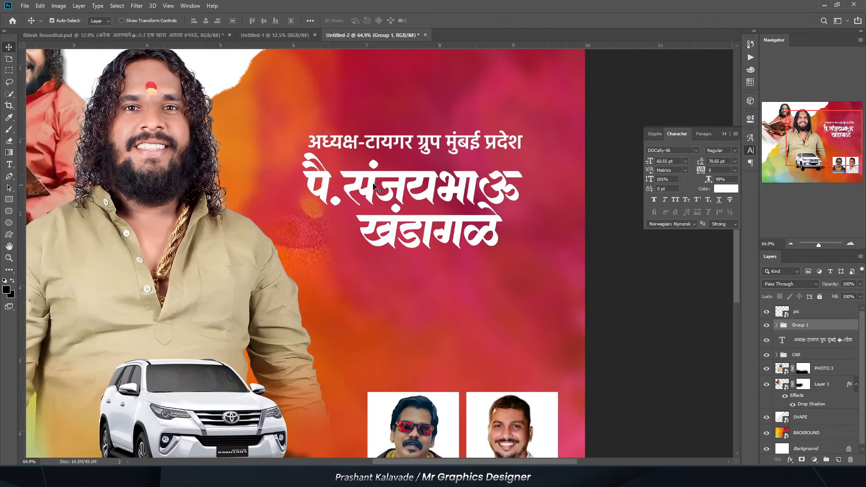
Step: Place the "texture" image as an embedded layer above the name group and clip it to that group
click(25, 6)
click(54, 176)
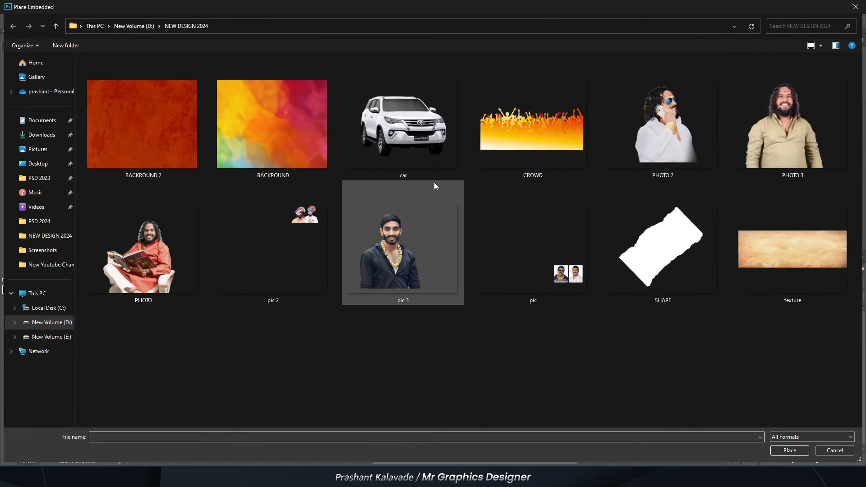
double_click(830, 253)
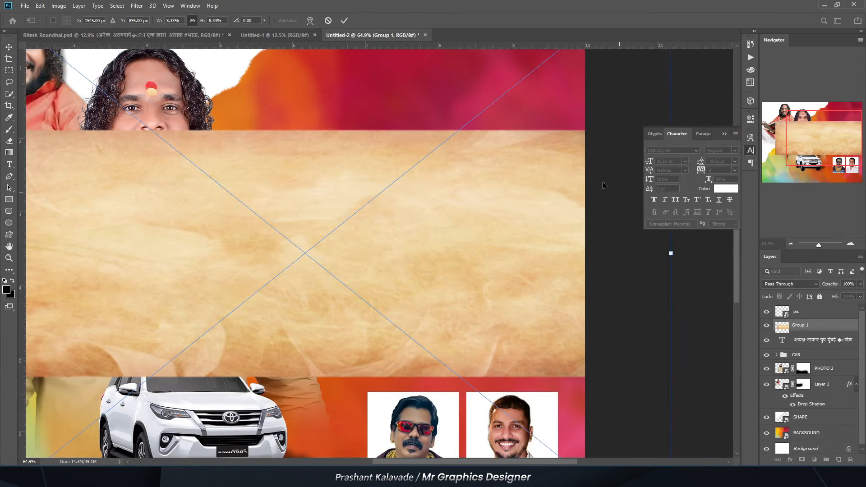
scroll(604, 185, down, 2)
key(Return)
right_click(805, 313)
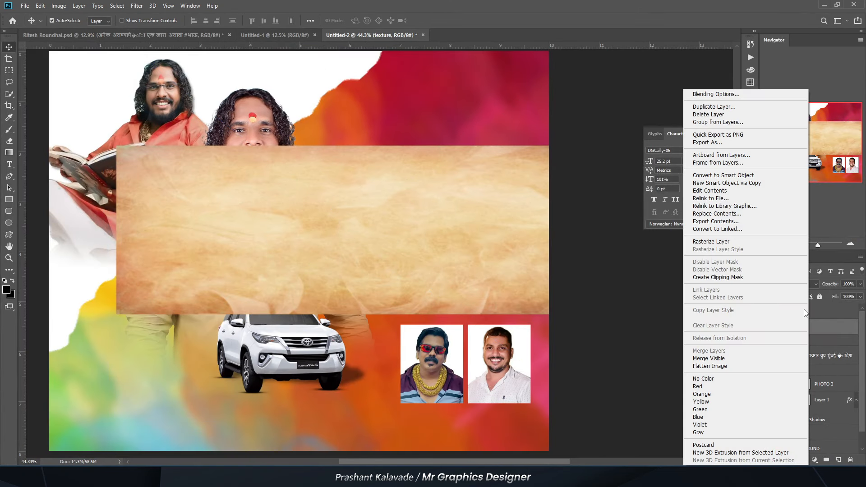
click(718, 277)
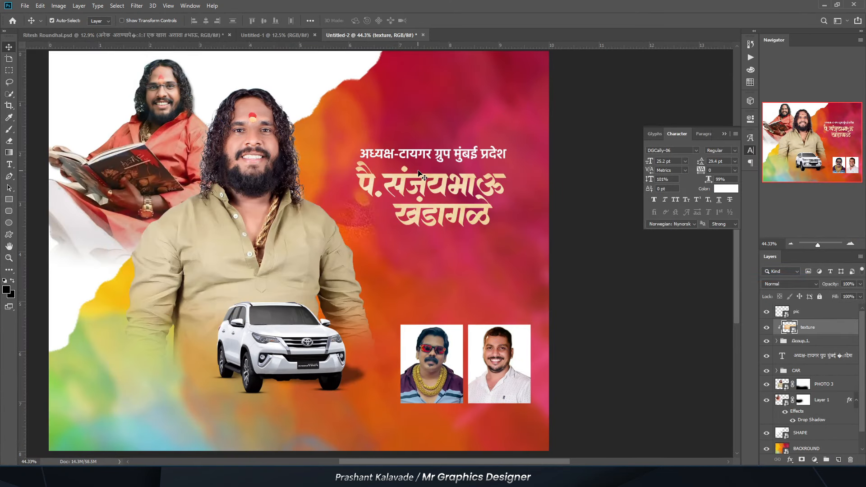
Step: Scale the clipped texture down to about the size of the name lettering and position it over the text
scroll(418, 171, down, 4)
key(ctrl+t)
drag(325, 227, 366, 204)
drag(247, 327, 382, 212)
scroll(375, 231, up, 4)
key(Return)
scroll(442, 189, up, 5)
drag(455, 198, 319, 213)
scroll(307, 171, up, 3)
scroll(312, 175, down, 8)
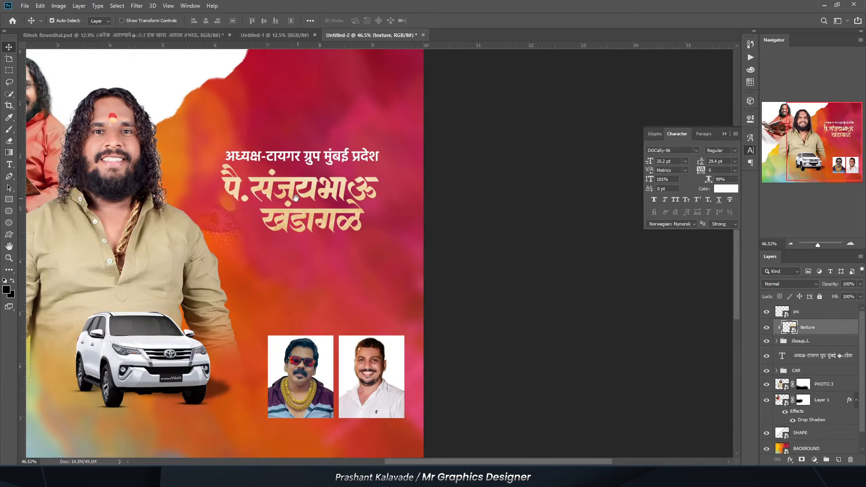
scroll(296, 197, up, 1)
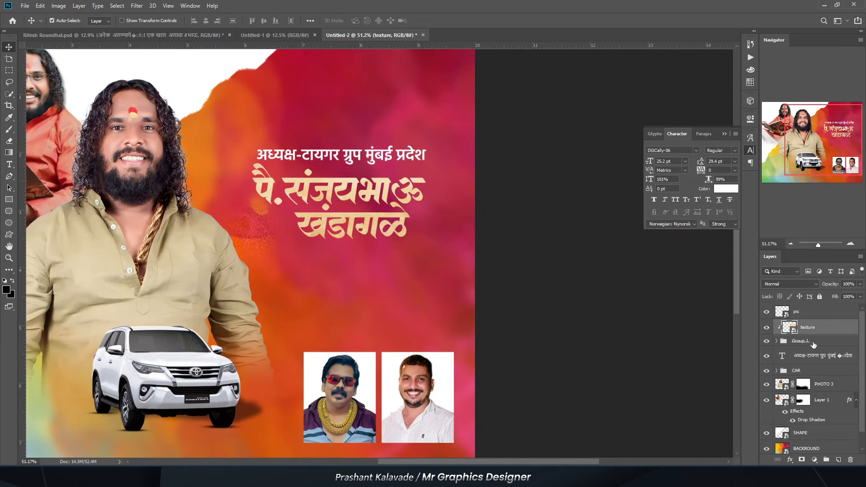
Step: Add a Drop Shadow to the name group with 45% opacity, 110° angle, 11 px distance and 11 px size
double_click(813, 345)
click(537, 342)
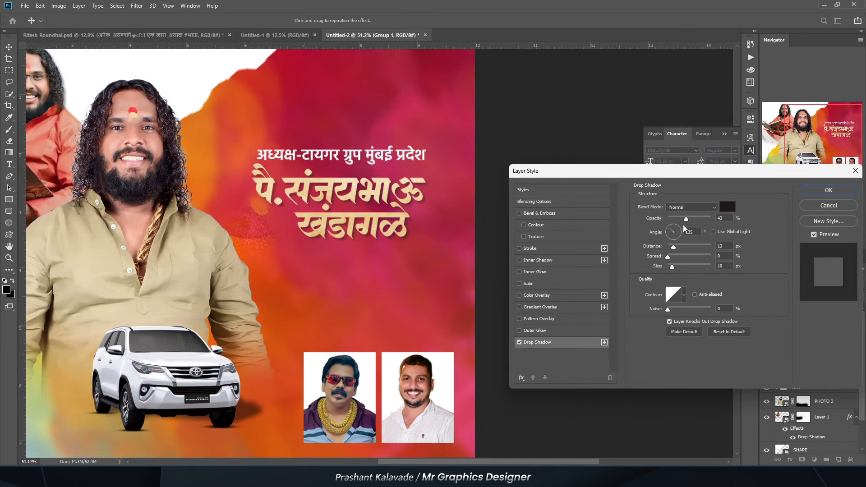
text(90)
drag(698, 232, 712, 219)
mouse_move(673, 267)
mouse_down()
mouse_move(672, 246)
mouse_move(673, 266)
mouse_up()
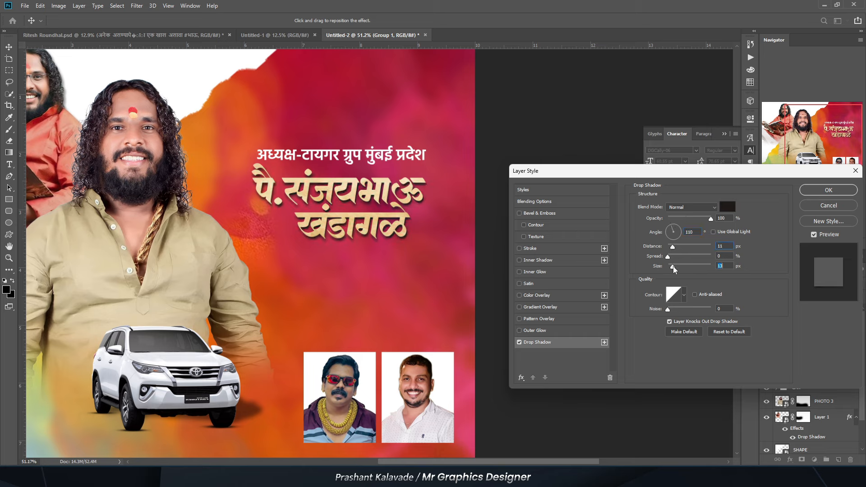
click(687, 219)
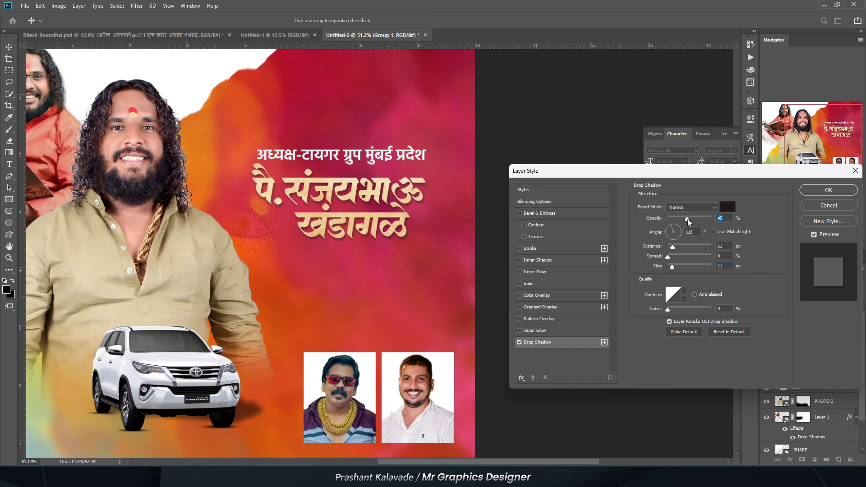
Step: Enable an Inner Shadow on the name group without global light, at a 90° angle, with distance and size at 0 px
click(533, 260)
key(ctrl+plus)
key(ctrl+plus)
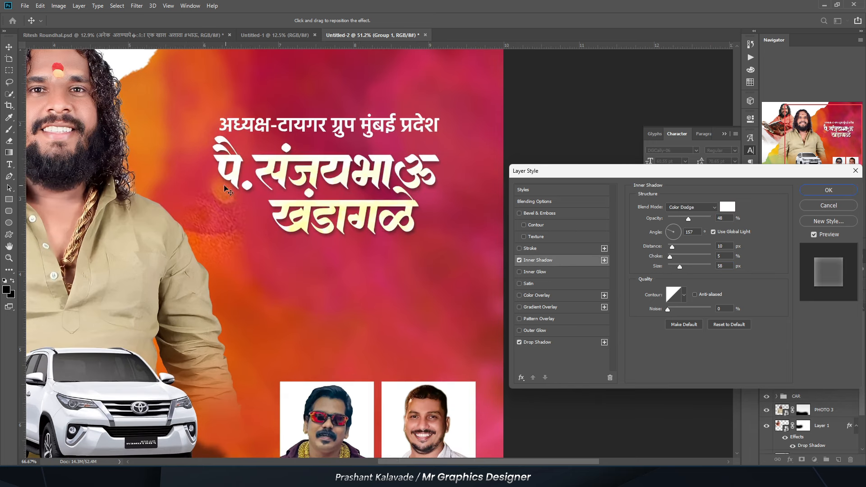
click(713, 232)
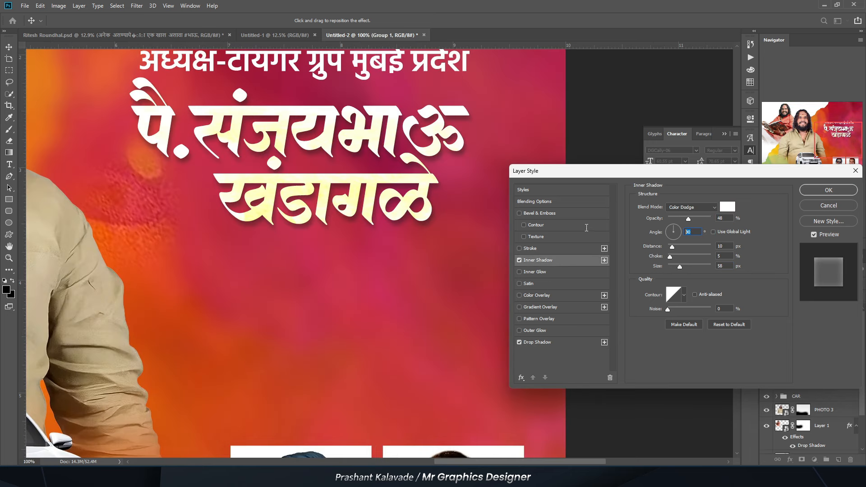
mouse_move(670, 246)
mouse_down()
mouse_move(660, 249)
mouse_move(659, 265)
mouse_up()
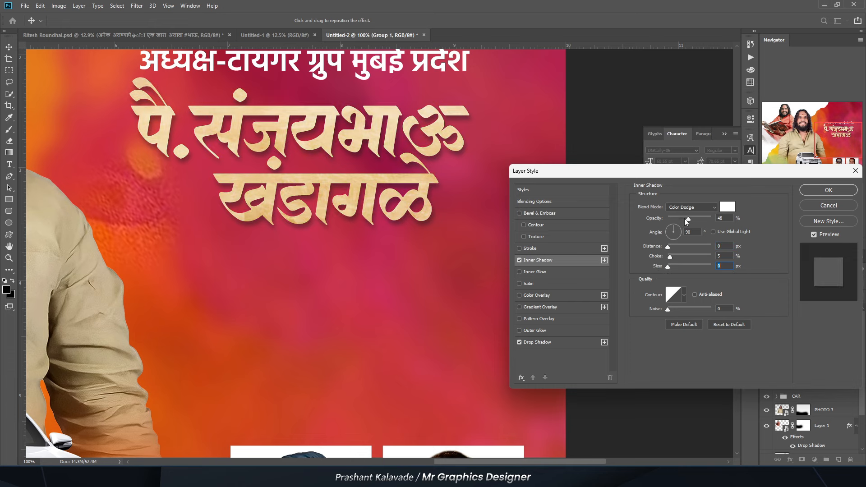
Step: Set the Inner Shadow to Linear Dodge (Add), 100% opacity, 3 px distance, 0% choke and 5 px size, and apply the layer style
click(688, 207)
click(683, 297)
drag(688, 219, 715, 219)
click(670, 247)
click(670, 267)
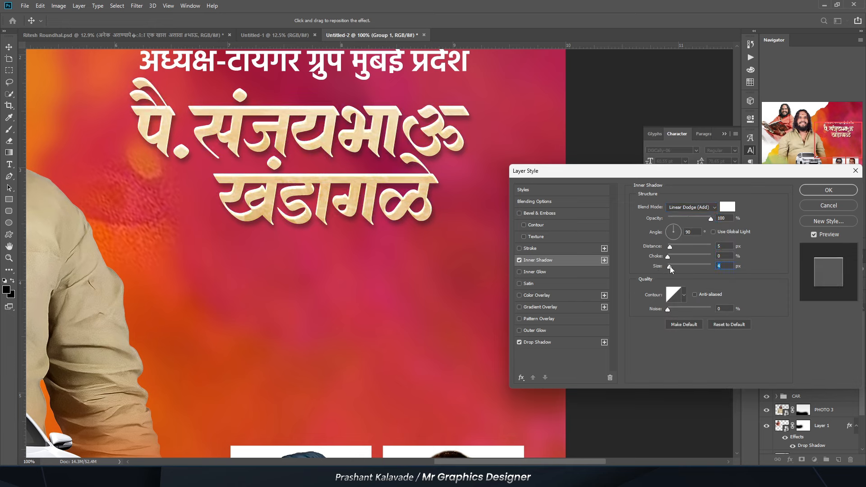
click(670, 266)
click(670, 246)
key(Down)
key(Down)
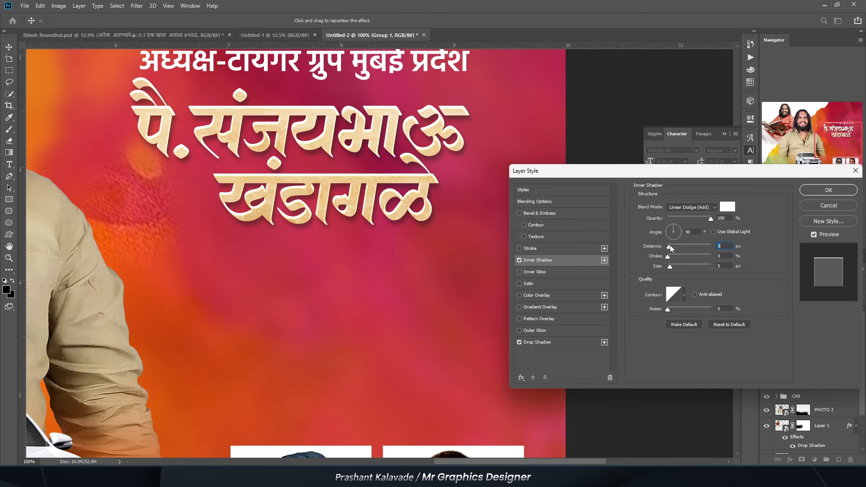
key(Return)
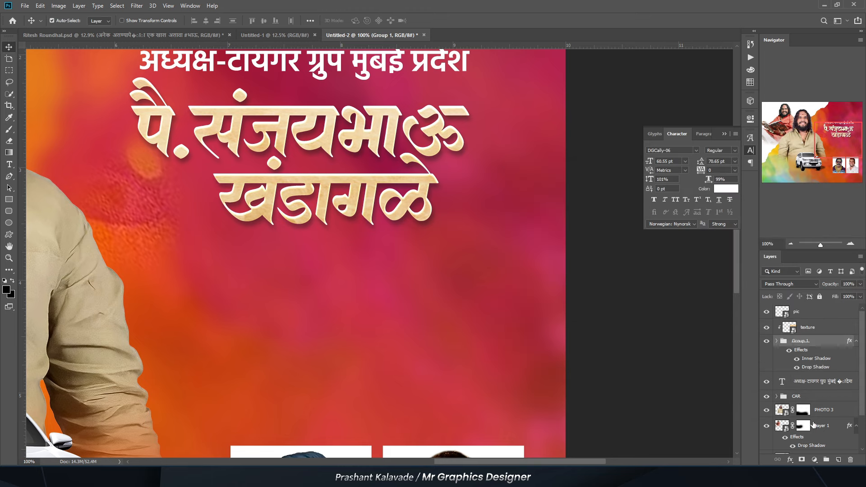
Step: Add an Exposure adjustment clipped to the texture layer, raising the exposure slightly and lowering gamma correction to about 0.47
click(802, 325)
click(815, 460)
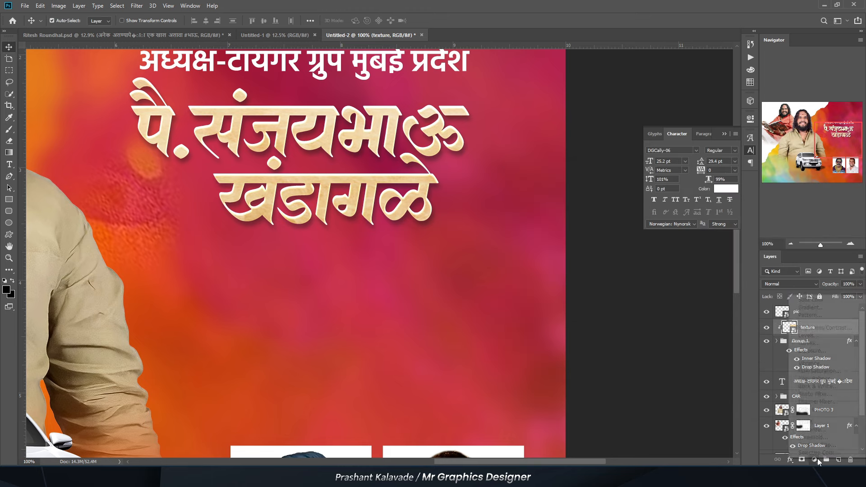
click(810, 351)
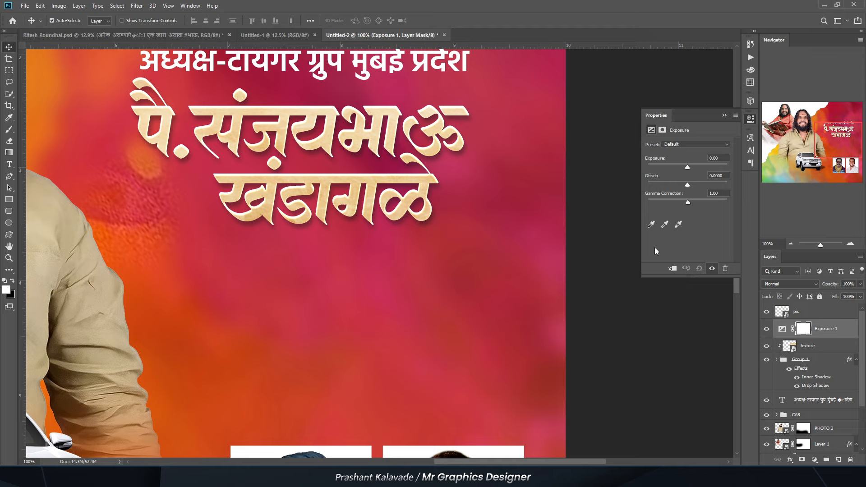
click(673, 269)
drag(687, 168, 690, 168)
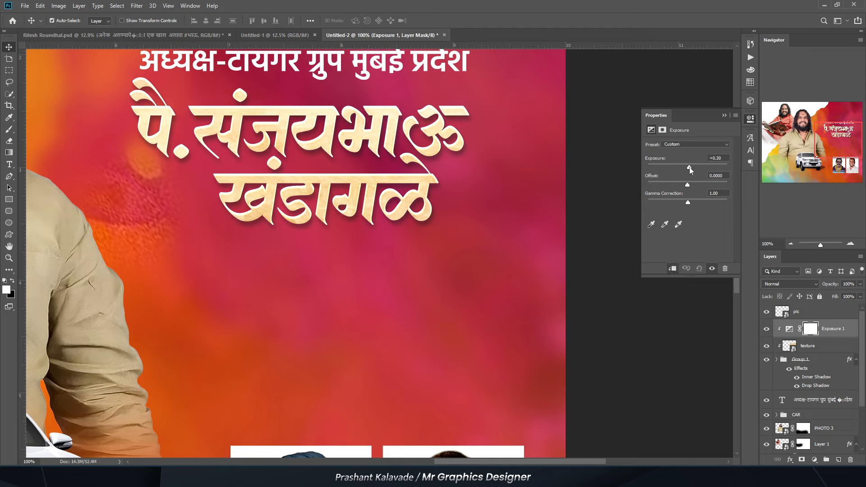
drag(688, 201, 700, 219)
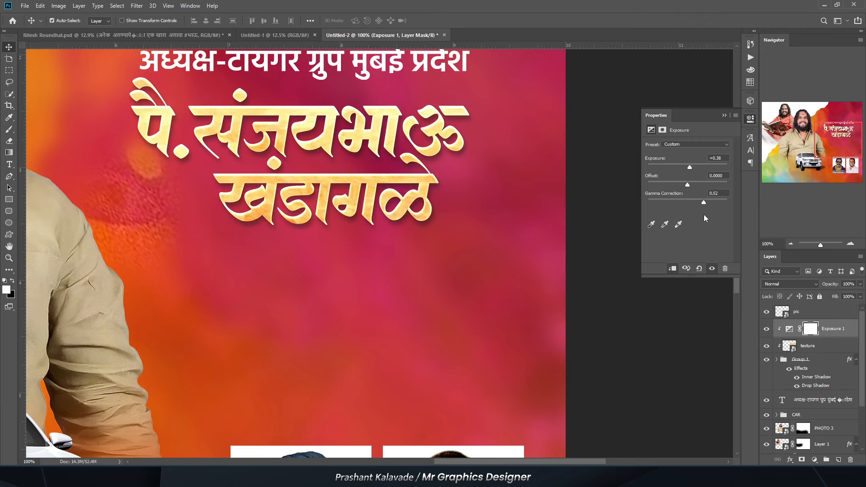
drag(691, 165, 693, 165)
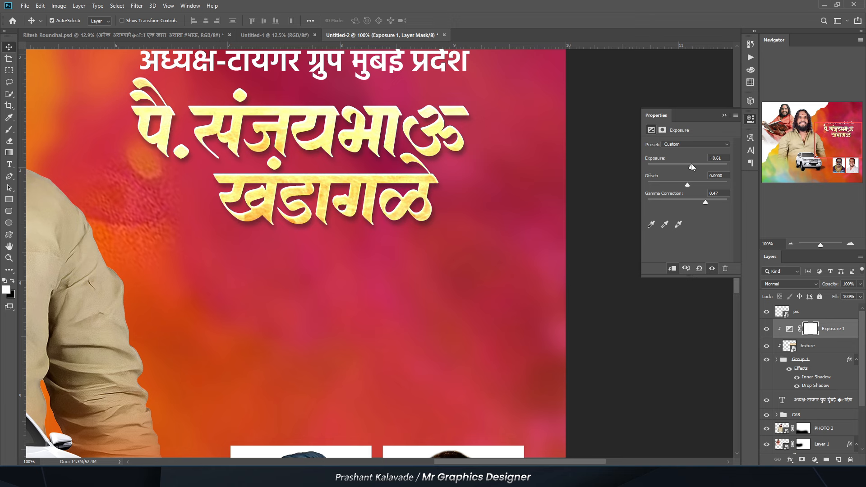
click(724, 115)
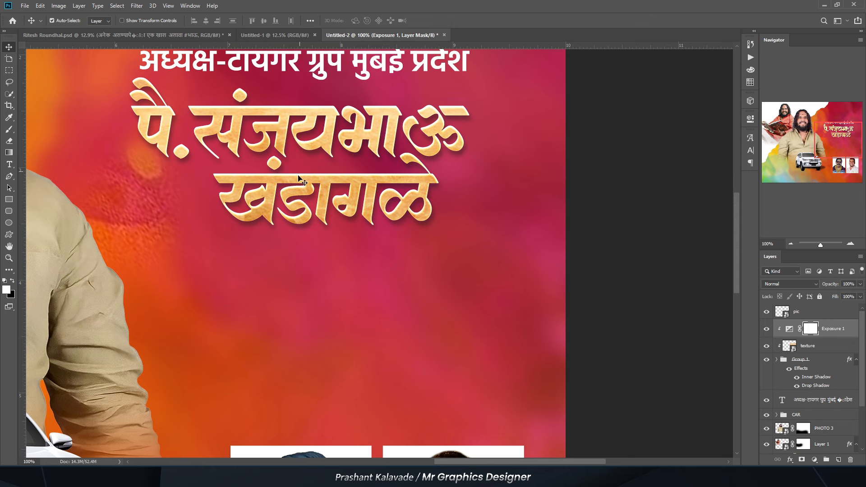
Step: Duplicate the white title line and place the copy below the surname
scroll(289, 178, down, 5)
scroll(286, 149, up, 1)
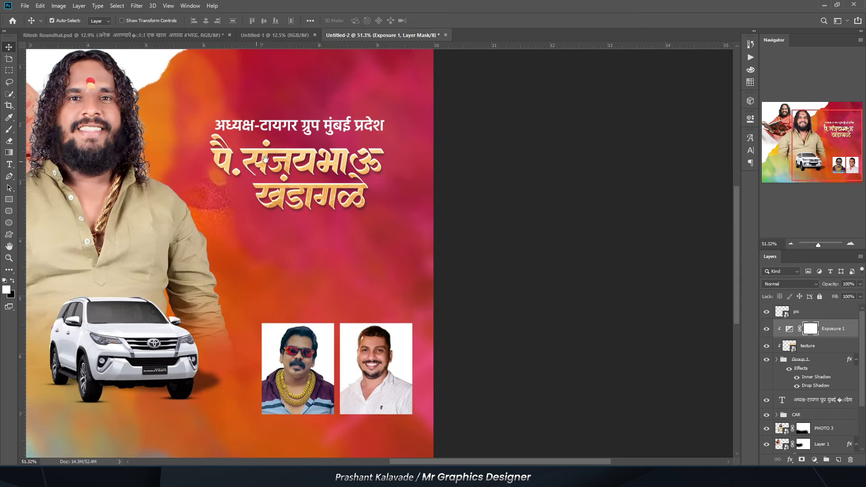
drag(265, 159, 345, 172)
click(328, 141)
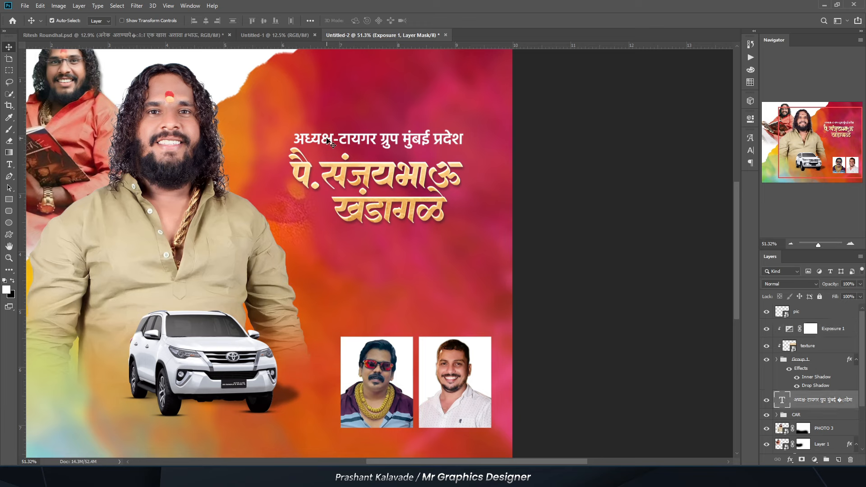
key(ctrl+j)
drag(325, 139, 344, 246)
Step: Switch to Google Input Tools in the browser and copy the line "आपणास वाढदिवसाच्या"
key(alt+Tab)
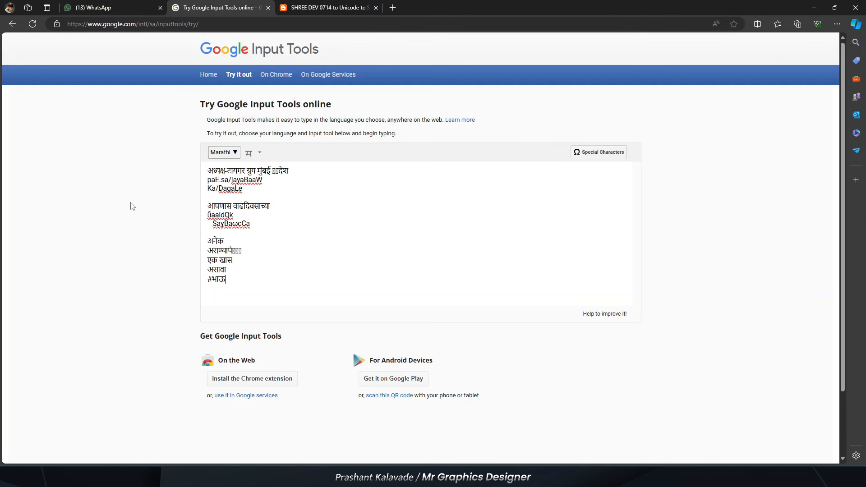
drag(208, 204, 288, 204)
key(ctrl+c)
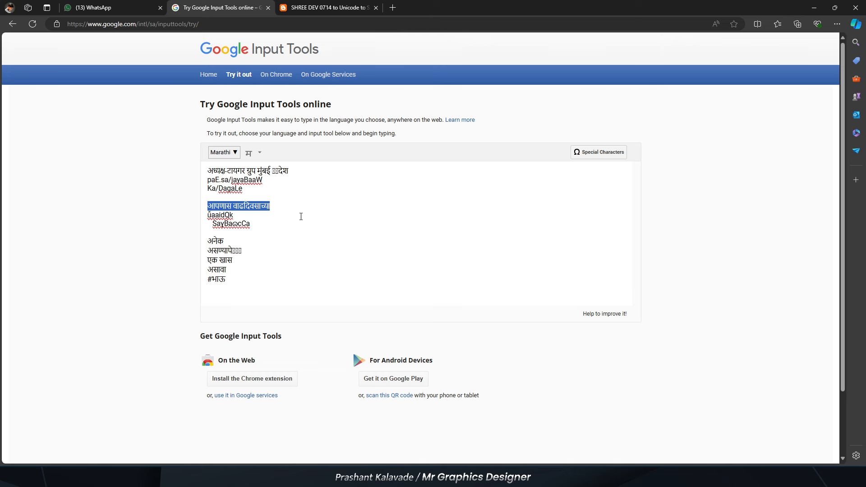
Step: Switch back to Photoshop and replace the duplicated title line's text with "आपणास वाढदिवसाच्या"
key(alt+Tab)
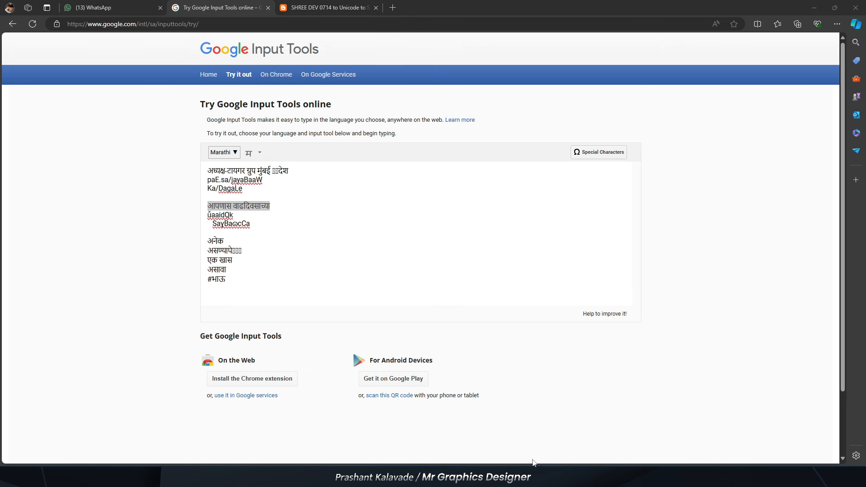
click(533, 476)
key(t)
click(413, 251)
key(ctrl+a)
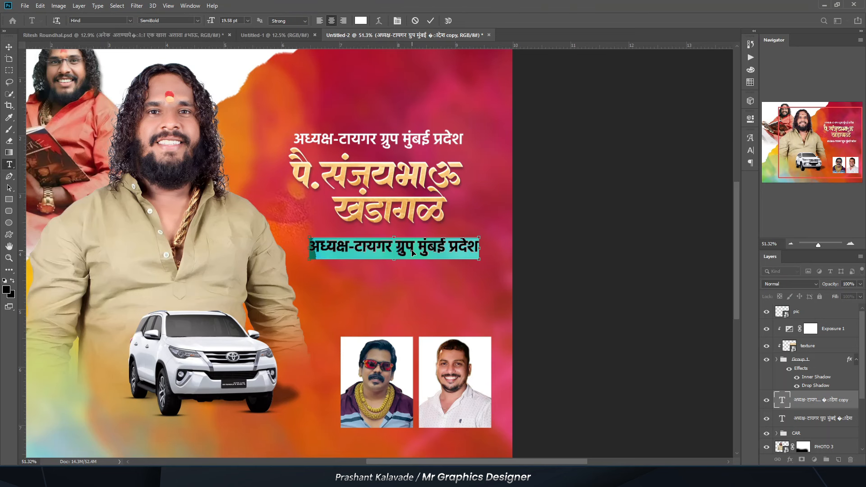
key(ctrl+v)
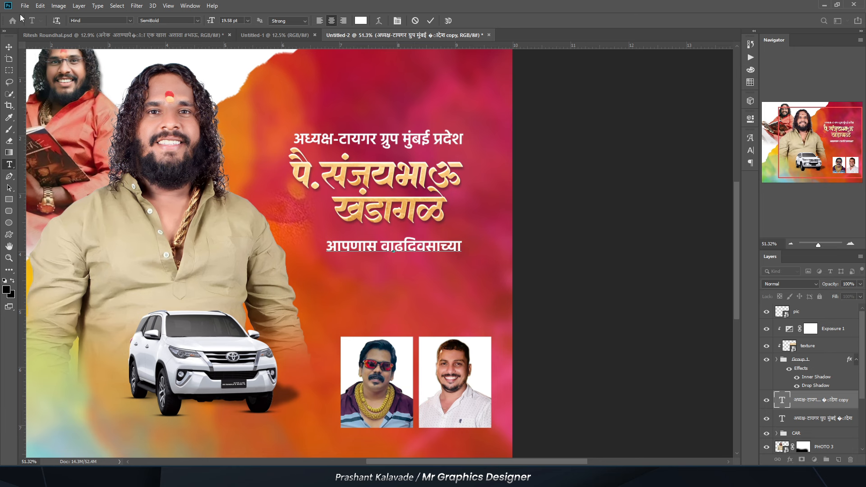
Step: Scale the "आपणास वाढदिवसाच्या" line down to 16.52 pt and position it close beneath the surname
click(9, 47)
key(ctrl+t)
scroll(334, 239, up, 2)
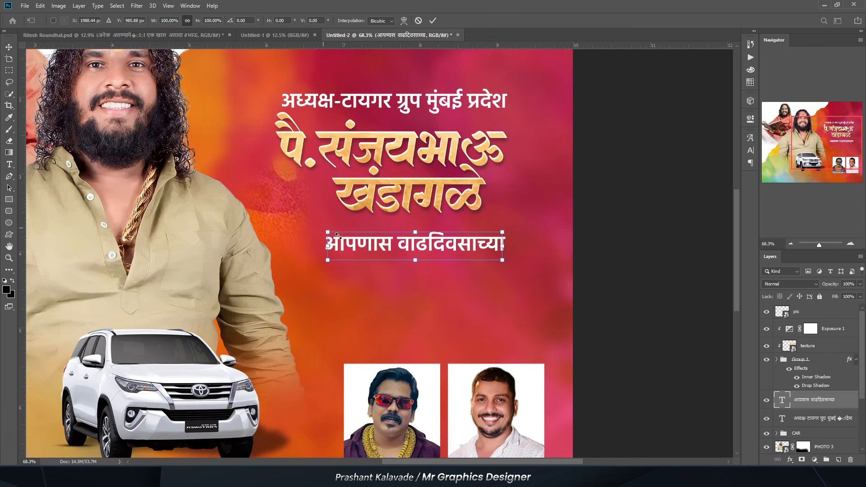
drag(328, 232, 371, 261)
key(Return)
Step: Duplicate the greeting line below itself and replace the copy's text with the two encoded lines beneath "आपणास वाढदिवसाच्या" in Google Input Tools
alt+click(369, 235)
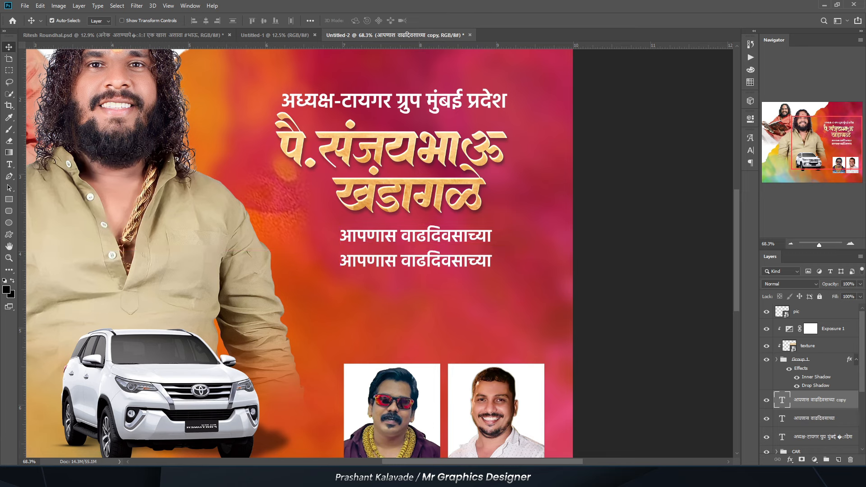
key(alt+Tab)
drag(208, 214, 277, 241)
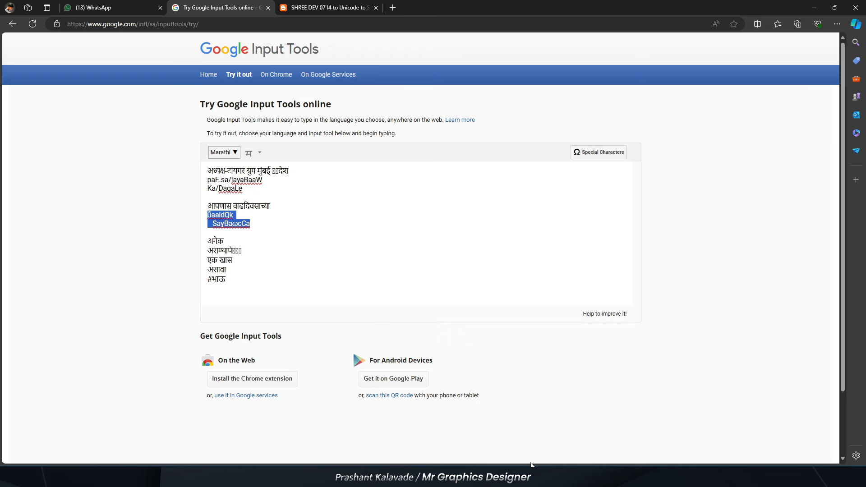
key(alt+Tab)
double_click(420, 263)
text(ũaaidQk  SaũBaũcCa)
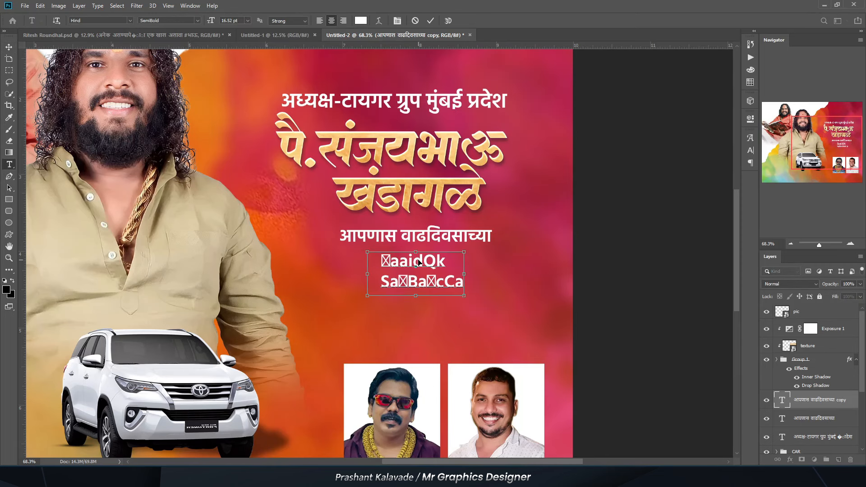
Step: Set the new two-line text to the DGCally-16 Regular font with 16 pt leading
key(ctrl+a)
key(ctrl+plus)
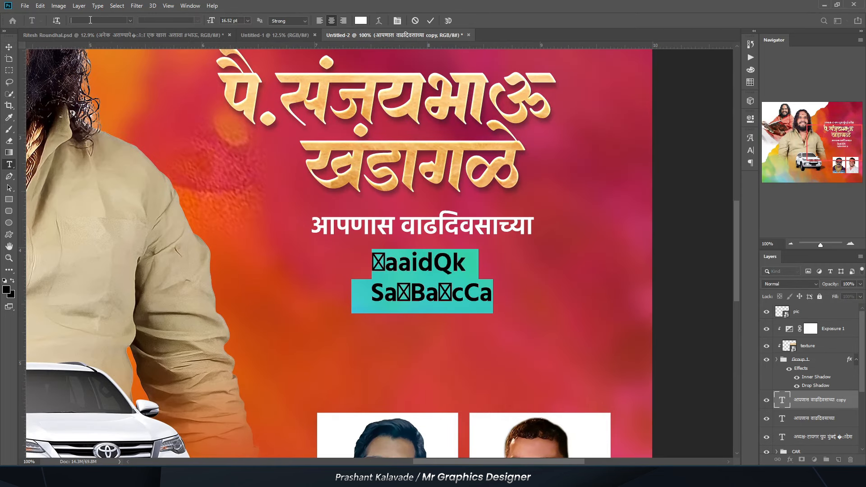
text(DGC)
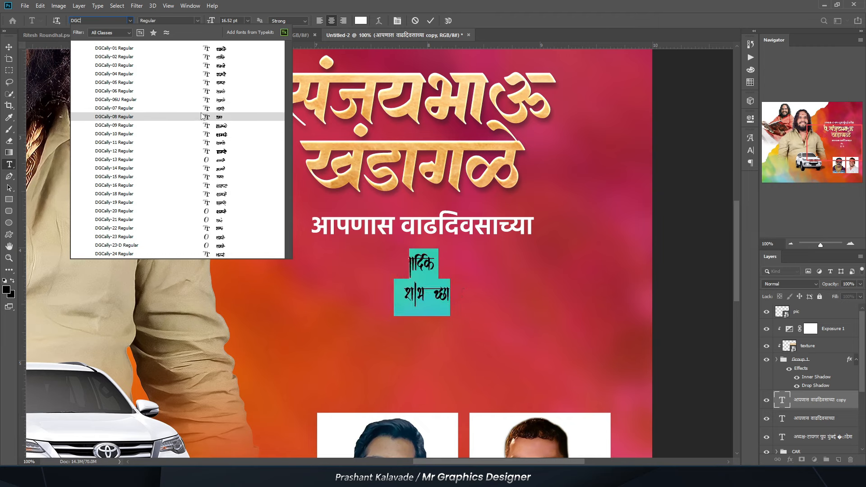
click(201, 185)
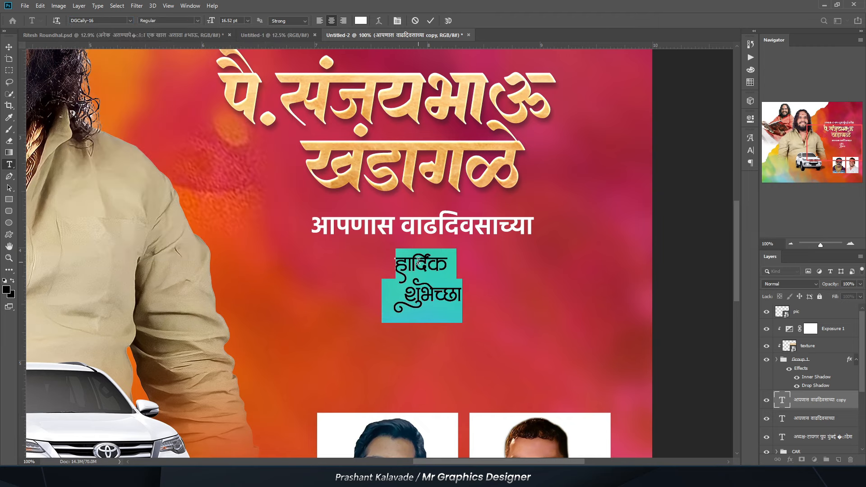
click(751, 153)
drag(701, 161, 690, 161)
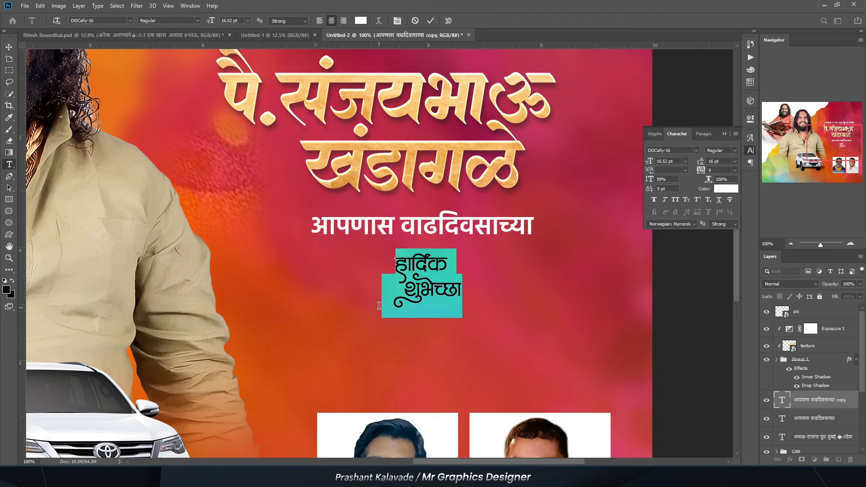
Step: Recolour the word "शुभेच्छा" in the two-line greeting to a saturated golden yellow and commit the text
scroll(442, 292, up, 3)
click(361, 21)
click(637, 253)
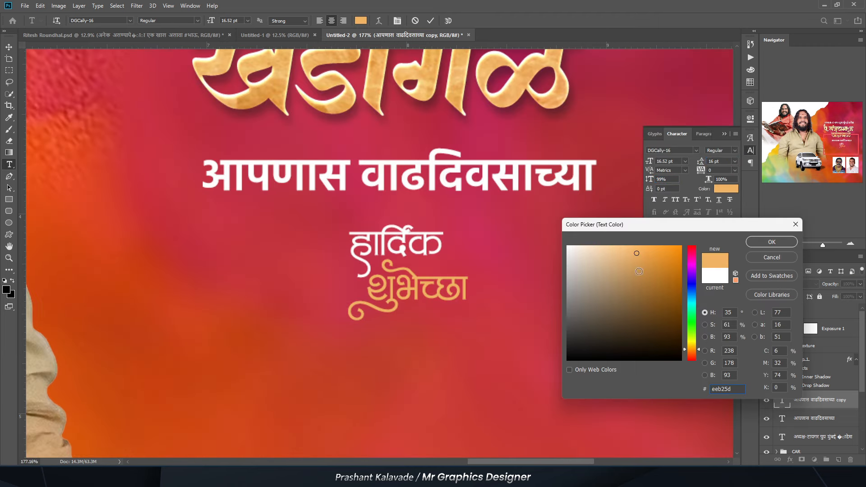
click(678, 248)
drag(690, 350, 692, 346)
click(772, 242)
key(ctrl+Return)
key(v)
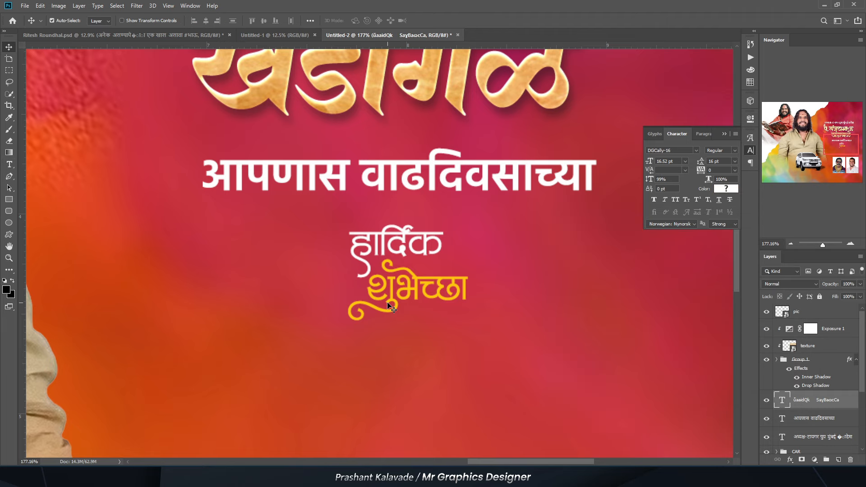
Step: Enlarge the "हार्दिक शुभेच्छा" text to about 41.94 pt and position it below the "आपणास वाढदिवसाच्या" line
key(ctrl+t)
drag(323, 219, 265, 154)
scroll(301, 188, down, 2)
key(Return)
scroll(368, 253, down, 2)
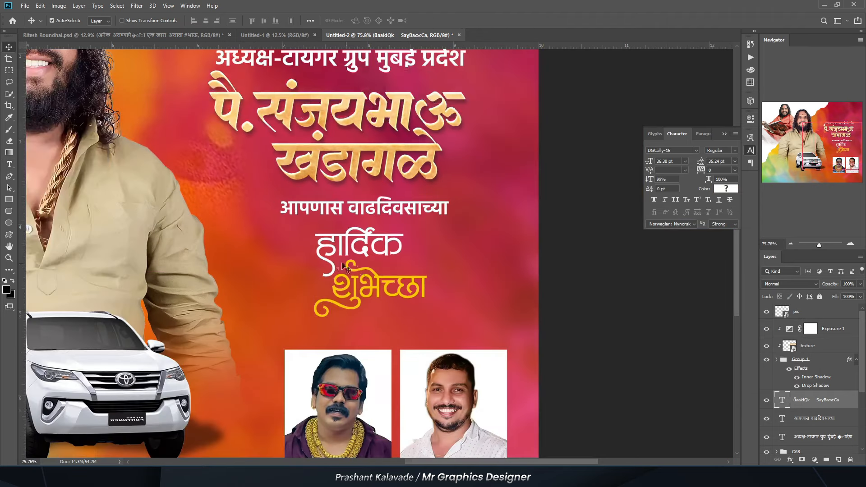
scroll(335, 246, up, 2)
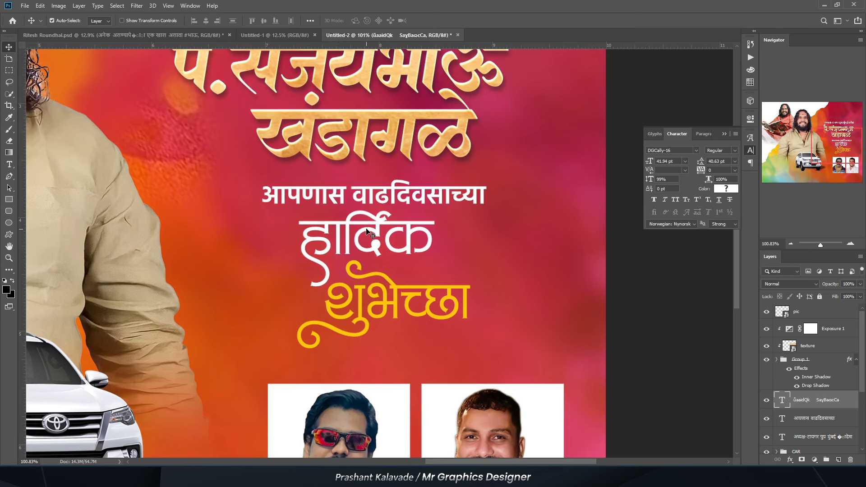
Step: Draw a thin tapered underline shape about 209 px wide and 8 px high beneath "शुभेच्छा" with the Pen tool
key(p)
scroll(370, 234, up, 4)
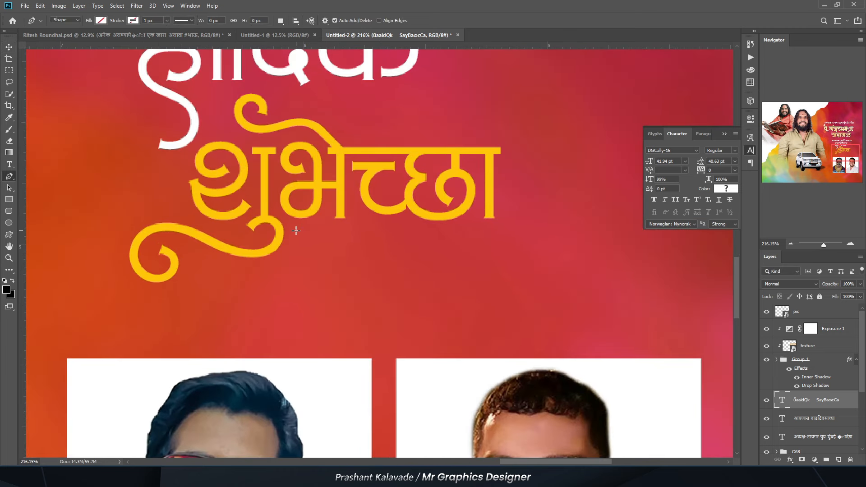
click(296, 231)
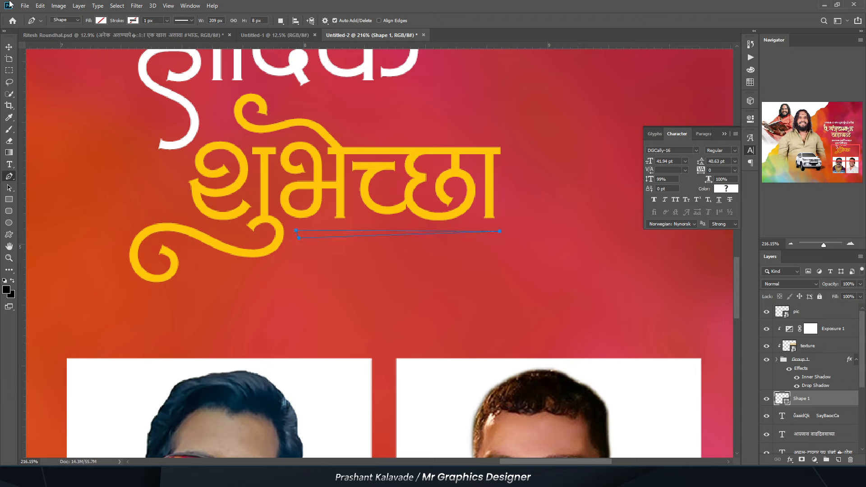
Step: Fill the tapered underline shape with the golden yellow sampled from the word "शुभेच्छा"
click(101, 20)
click(143, 38)
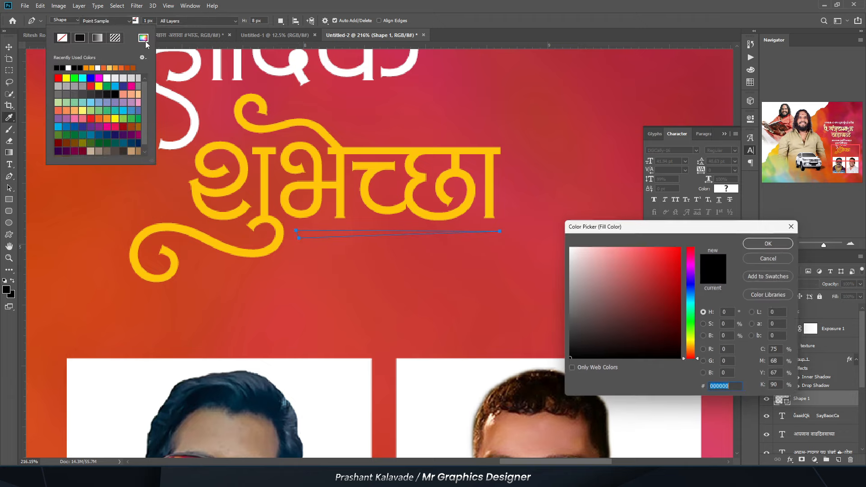
click(216, 149)
key(Return)
click(9, 49)
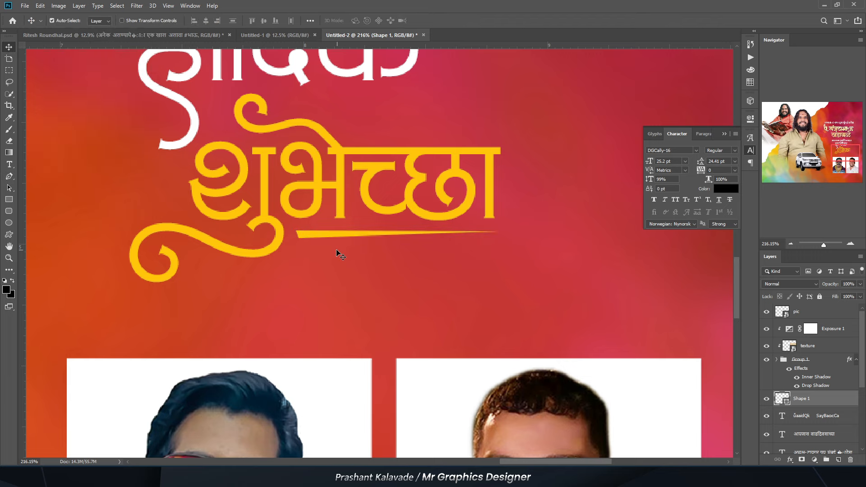
Step: Shift the yellow underline slightly to the left and stretch it horizontally to a width of about 1.004 in
drag(314, 234, 307, 234)
key(ctrl+t)
drag(495, 235, 535, 235)
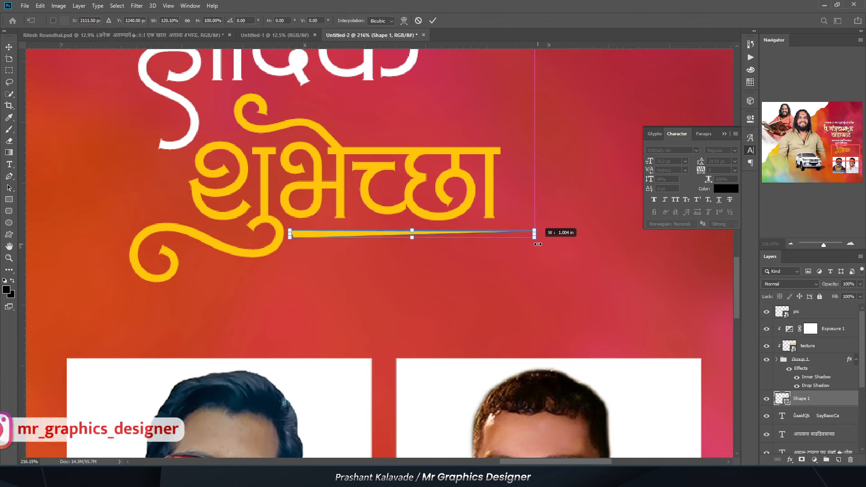
key(Return)
scroll(435, 262, down, 3)
scroll(400, 241, down, 6)
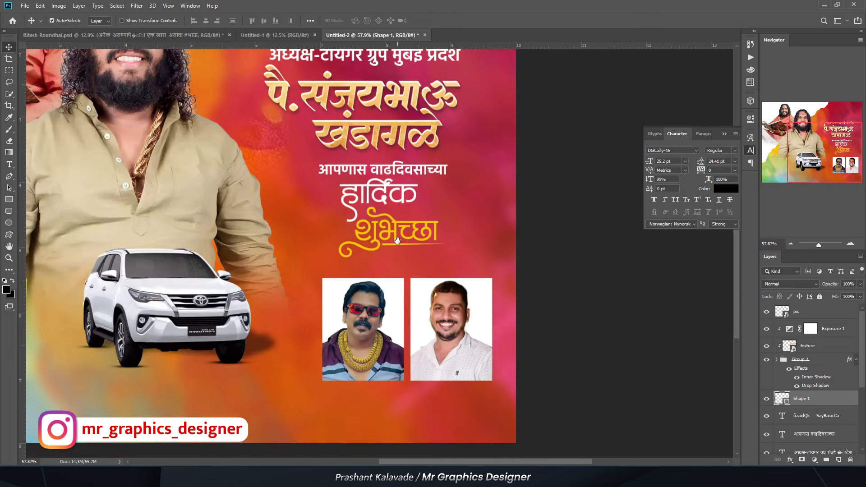
Step: Group the underline shape with the two greeting text layers and name the group SHUBHECHHA
scroll(369, 139, up, 6)
drag(359, 165, 355, 287)
scroll(354, 283, down, 3)
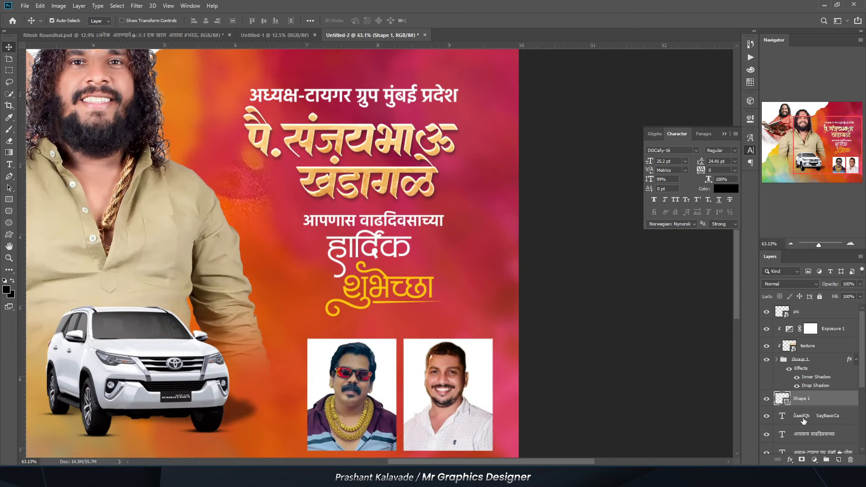
shift+click(806, 435)
key(ctrl+g)
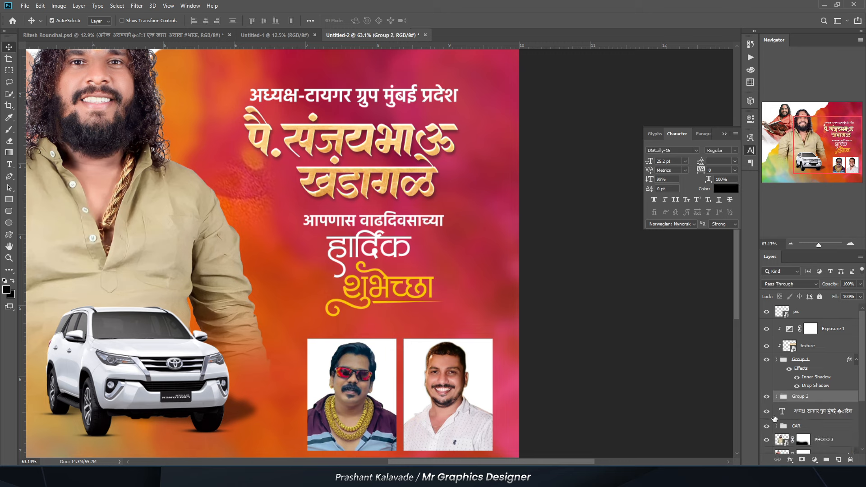
double_click(800, 396)
key(Return)
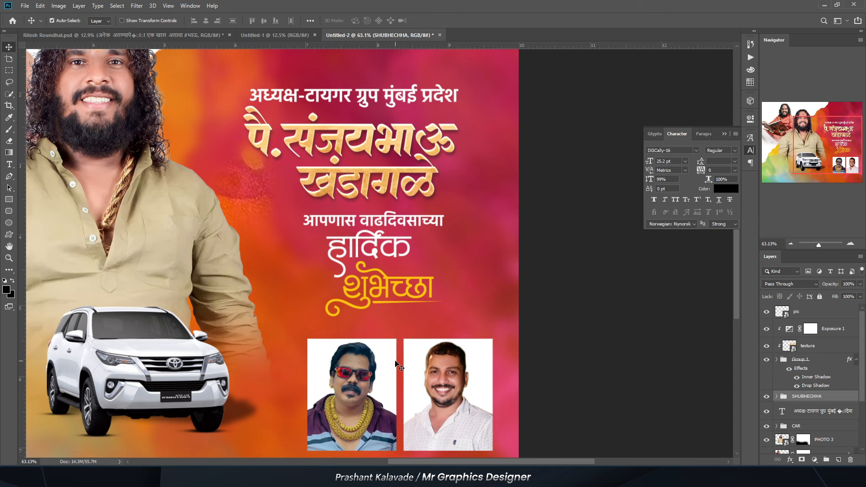
Step: Enlarge the calligraphic name group together with its texture layer to about 125.45% and shift it slightly to balance the layout
scroll(464, 286, down, 3)
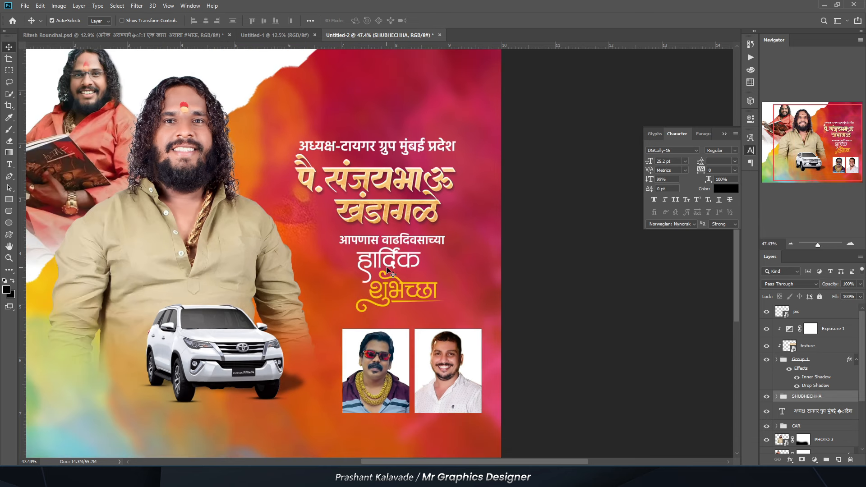
scroll(416, 200, down, 1)
click(381, 191)
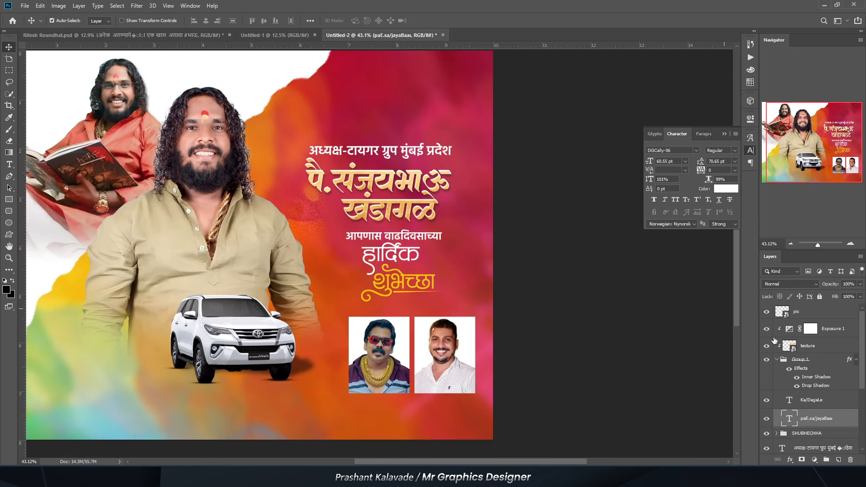
click(806, 359)
shift+click(806, 345)
key(ctrl+t)
scroll(267, 151, down, 1)
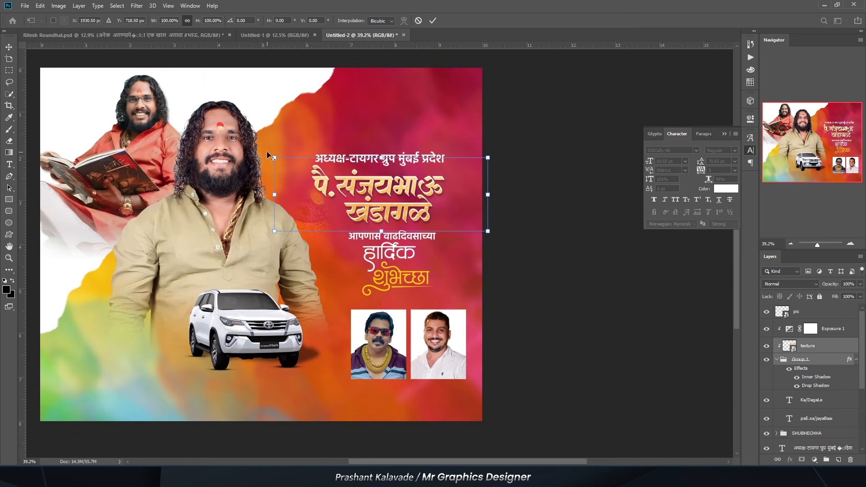
drag(274, 158, 247, 149)
drag(293, 199, 295, 194)
key(Return)
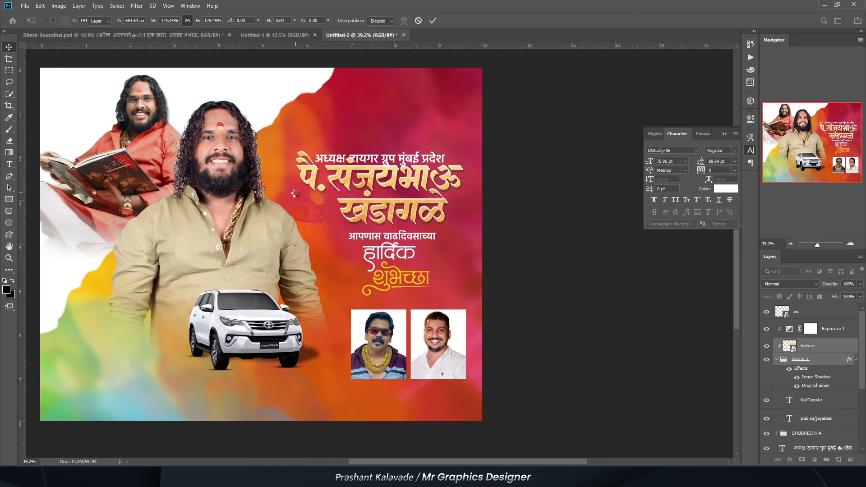
Step: Move the "अध्यक्ष-टायगर ग्रुप मुंबई प्रदेश" text layer above Exposure 1 and raise the line clear of the enlarged name
click(430, 155)
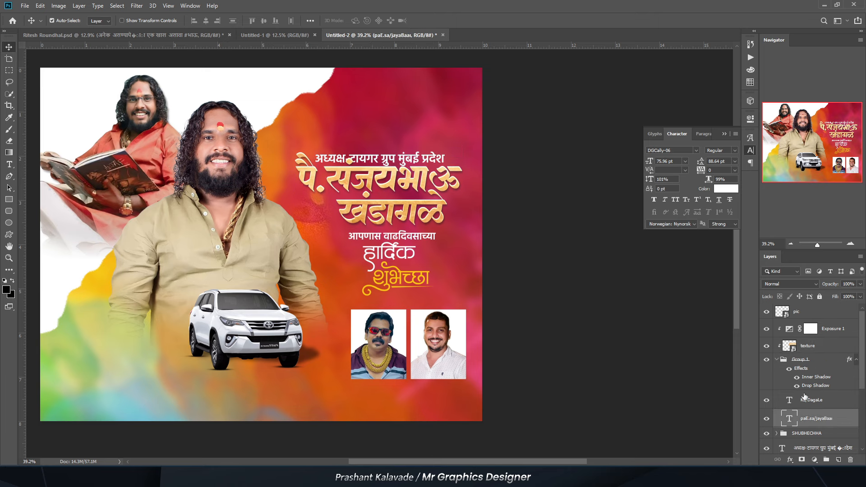
drag(808, 446, 806, 333)
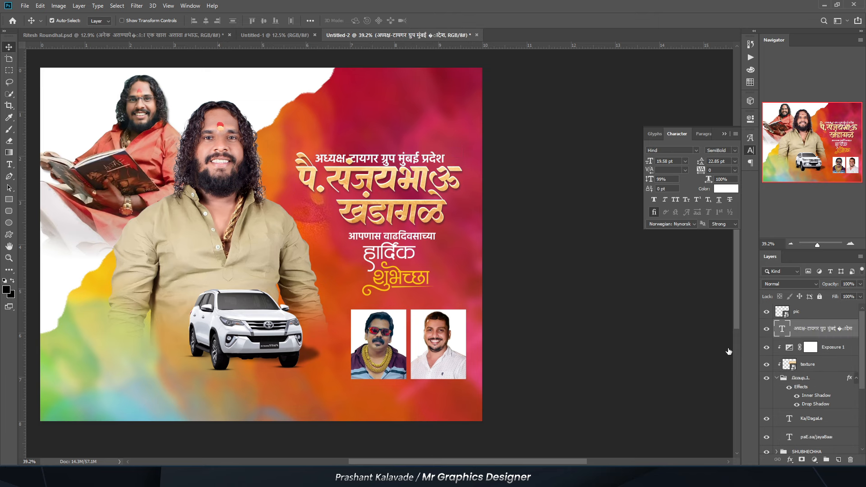
scroll(350, 136, up, 2)
drag(379, 167, 380, 155)
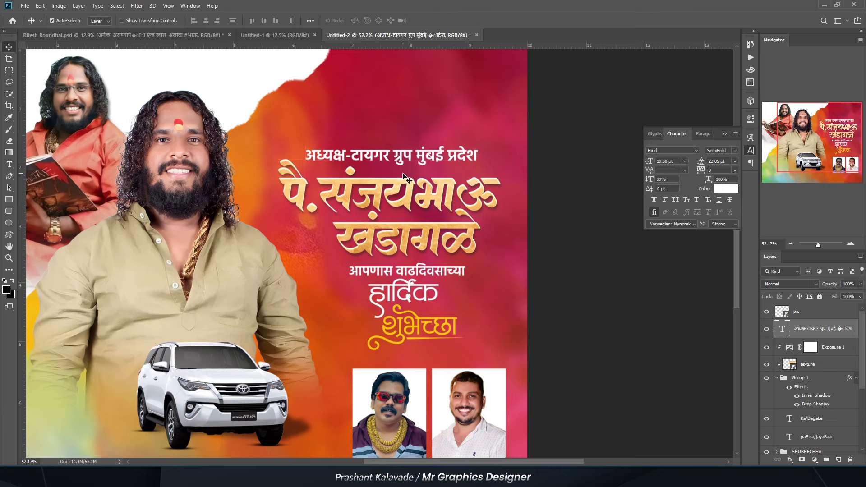
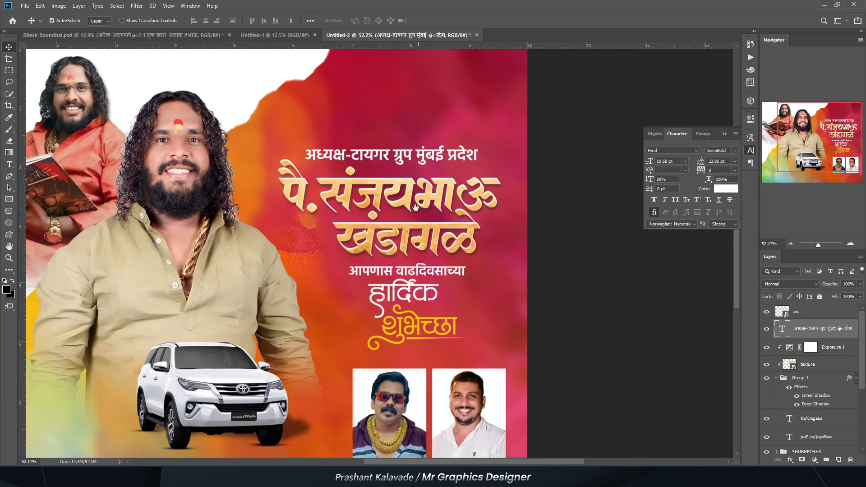
Step: Place the "pic 2" image of the two turbaned men as an embedded object and position it above the "अध्यक्ष-टायगर ग्रुप मुंबई प्रदेश" line
scroll(416, 208, up, 2)
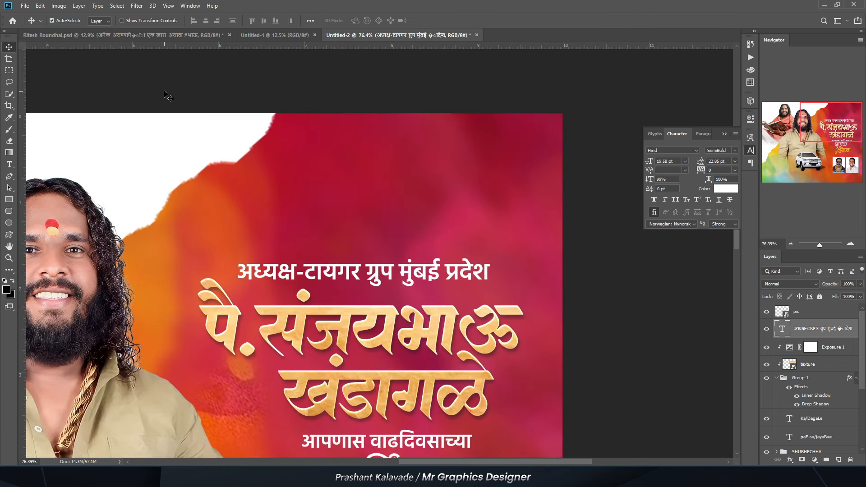
click(164, 95)
click(25, 6)
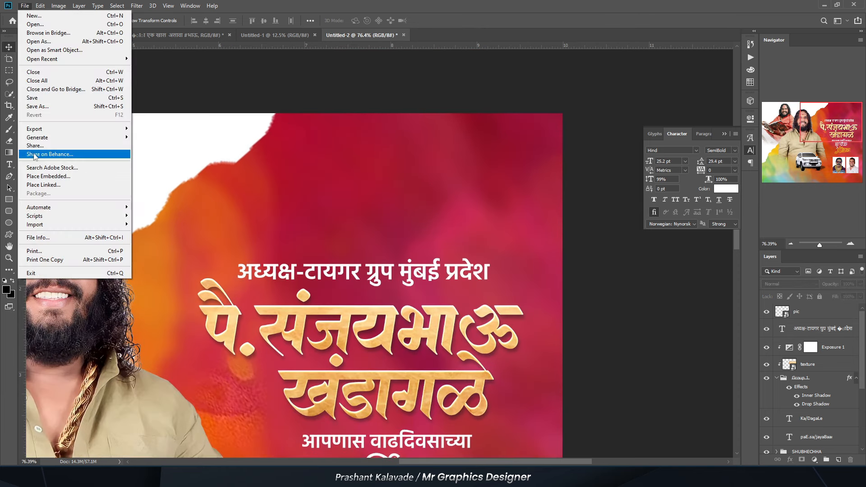
click(43, 176)
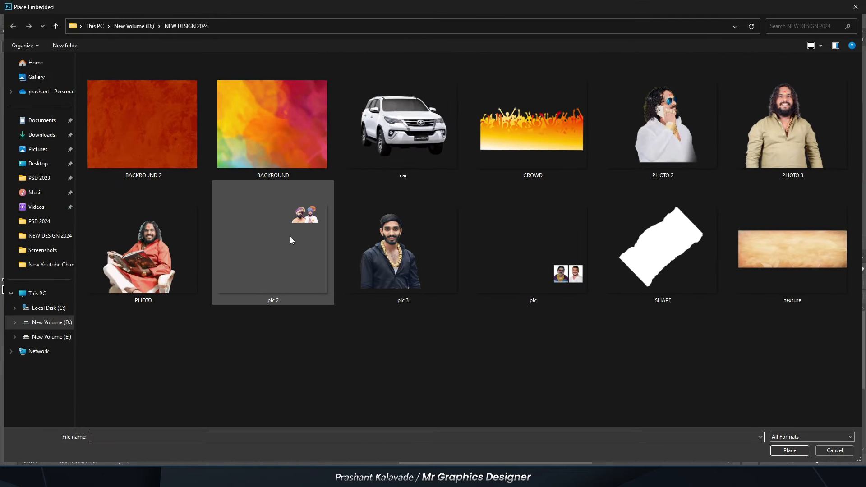
double_click(291, 237)
scroll(439, 163, down, 2)
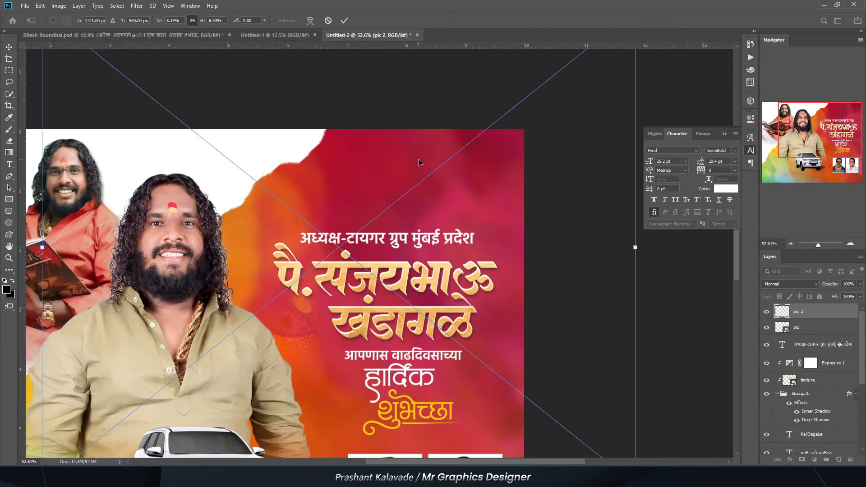
drag(419, 160, 293, 283)
key(Return)
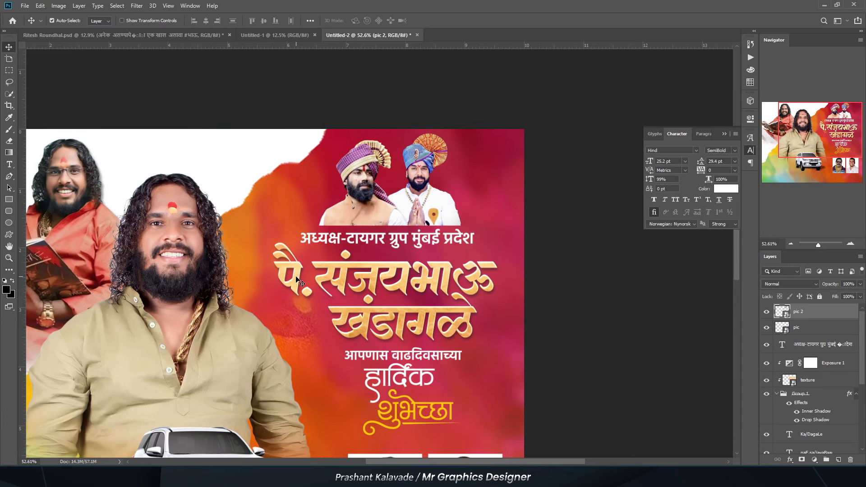
Step: Draw a thin orange rectangle about 624 × 6 px along the lower edge of the two turbaned men's picture
scroll(406, 216, up, 3)
scroll(425, 214, up, 2)
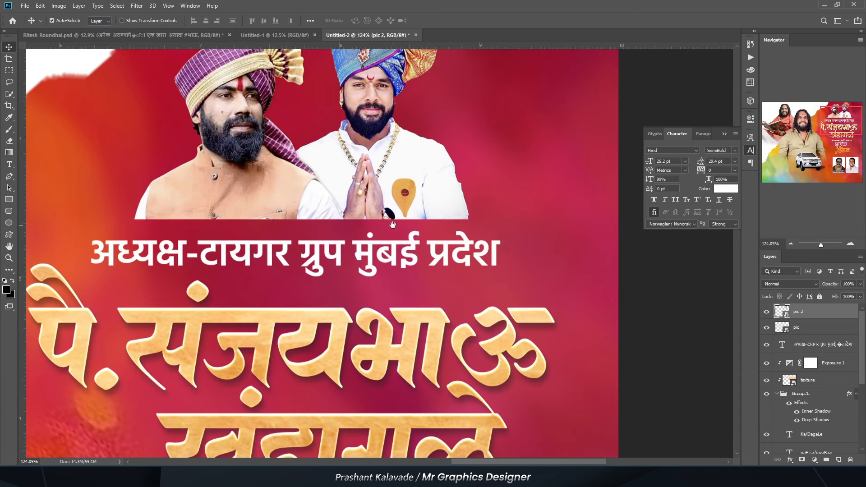
click(9, 200)
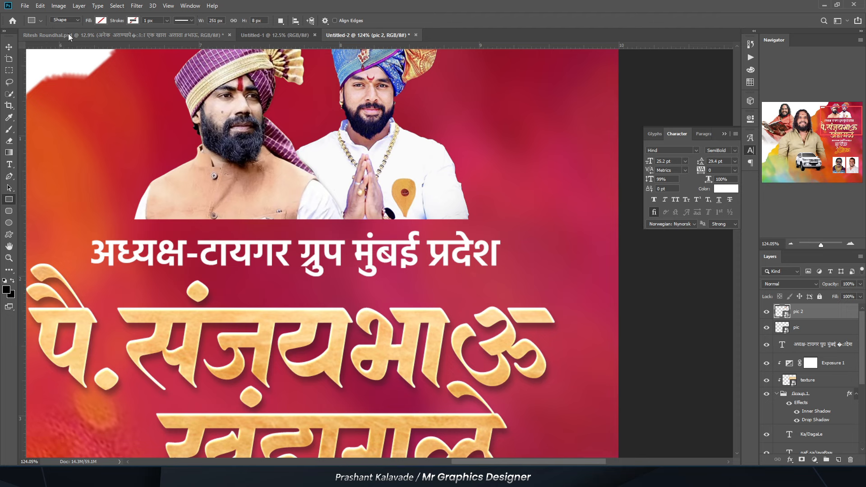
click(101, 21)
click(59, 66)
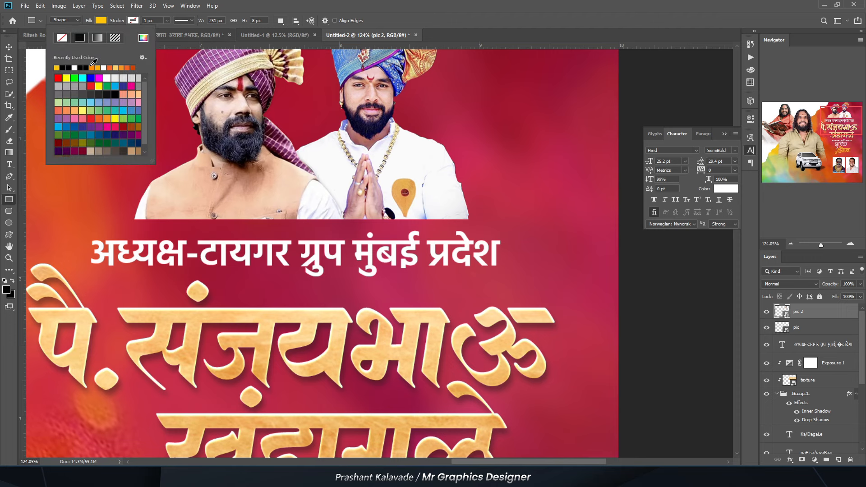
click(92, 67)
click(295, 73)
scroll(427, 207, up, 2)
drag(483, 219, 123, 224)
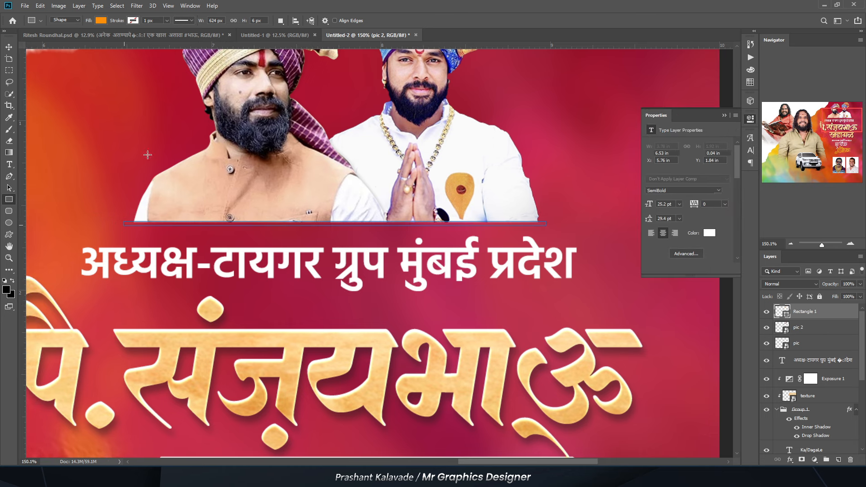
key(v)
scroll(298, 266, down, 2)
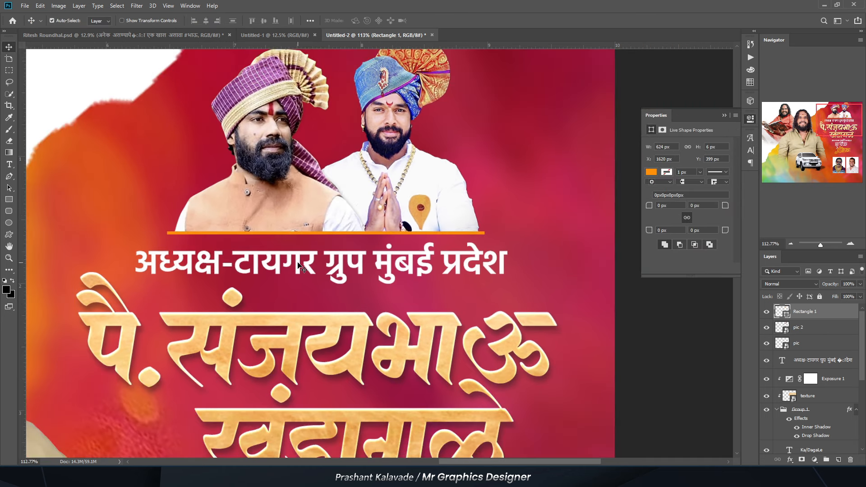
Step: Group the orange line with the "pic 2" layer and nudge the group slightly up and to the right
shift+click(820, 328)
key(ctrl+g)
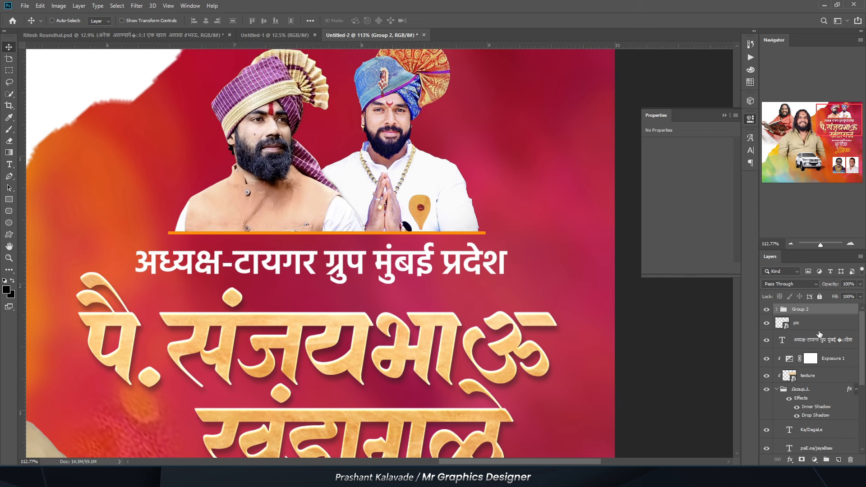
scroll(326, 191, down, 3)
key(ctrl+t)
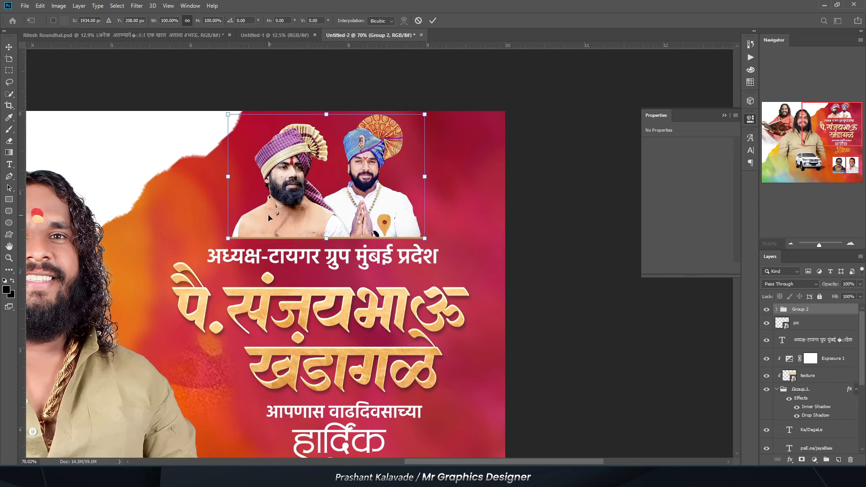
mouse_move(266, 217)
mouse_down()
mouse_move(274, 218)
mouse_move(270, 212)
mouse_up()
key(Return)
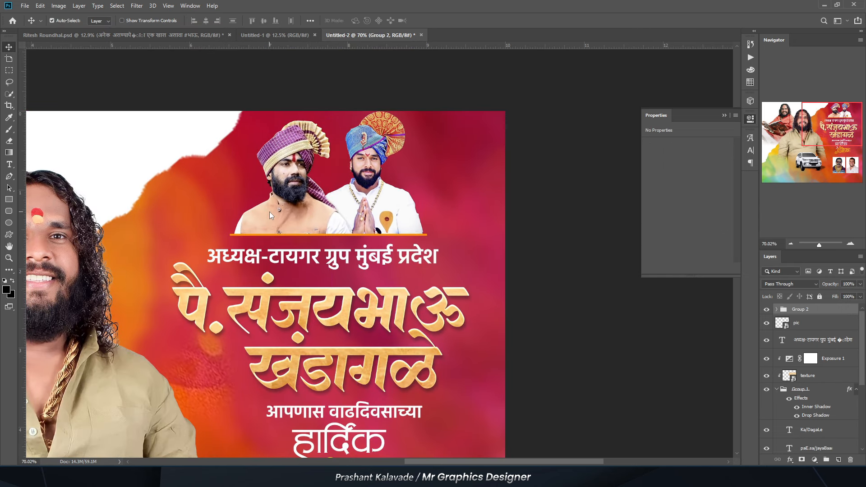
Step: Adjust the name texture's Exposure 1 layer to an exposure of +0.30 and a gamma correction of 0.45
scroll(341, 196, down, 6)
drag(332, 289, 356, 202)
scroll(355, 201, up, 4)
click(355, 201)
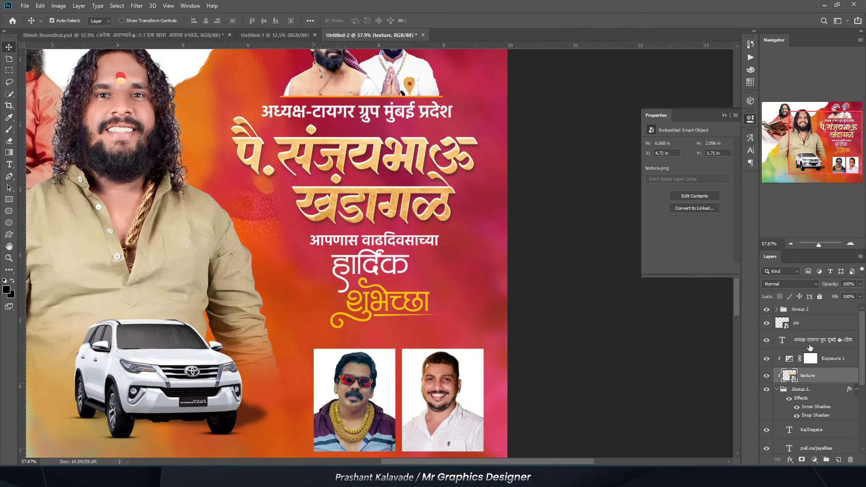
click(790, 354)
drag(689, 167, 690, 167)
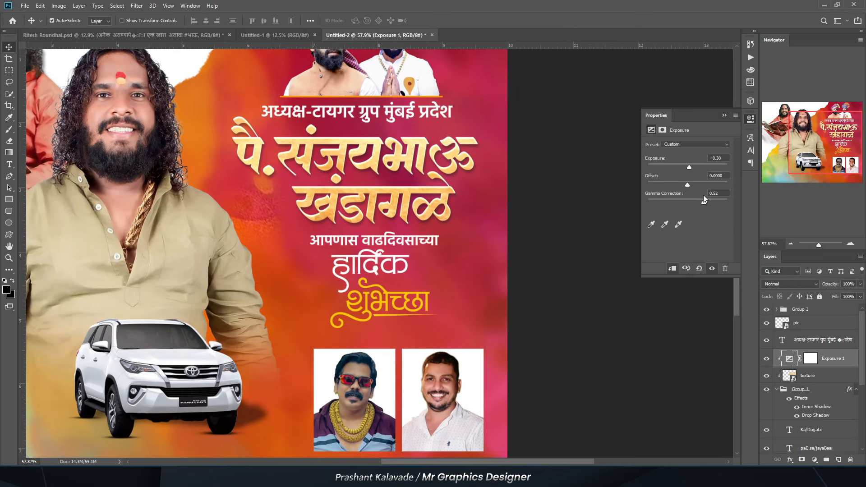
drag(704, 202, 707, 203)
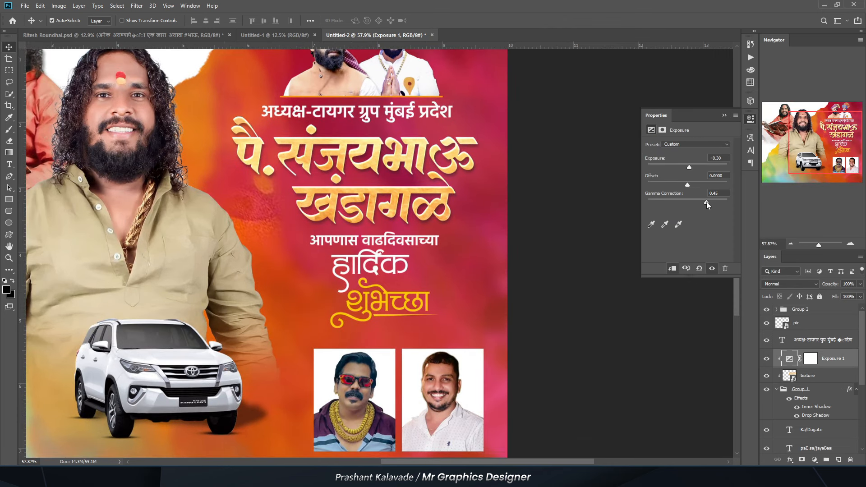
click(724, 116)
click(632, 292)
scroll(482, 217, down, 4)
scroll(389, 293, up, 4)
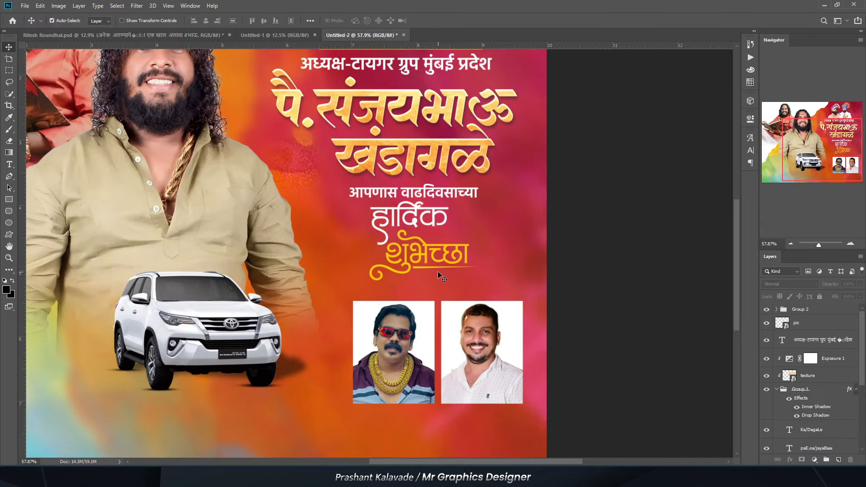
Step: Place the CROWD image as an embedded object directly above the BACKROUND layer, scale it to 5.29% and position it behind the greeting text
scroll(823, 394, down, 3)
click(805, 433)
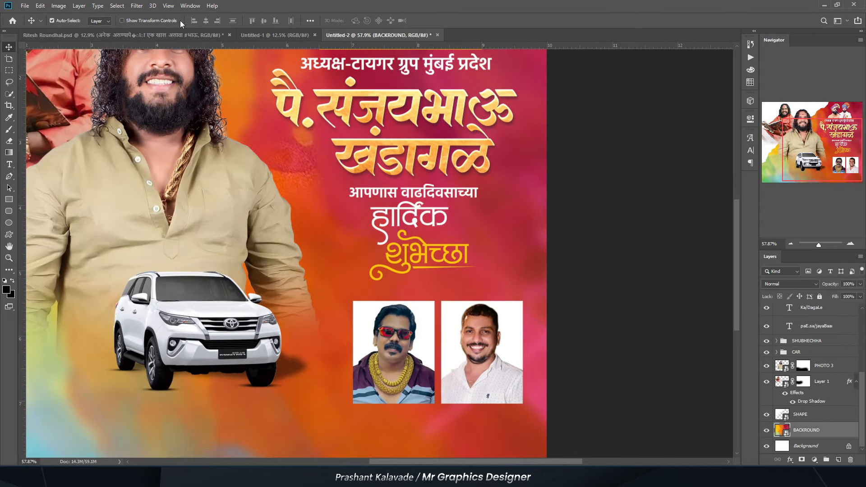
click(25, 6)
click(40, 183)
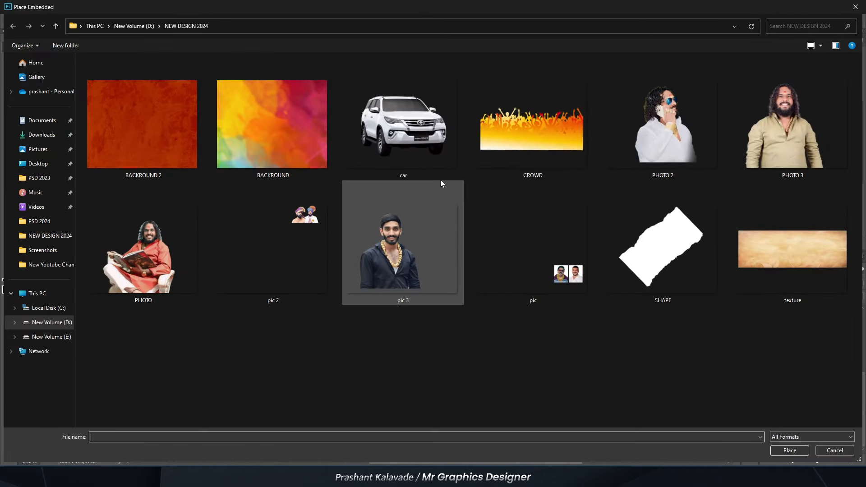
double_click(532, 114)
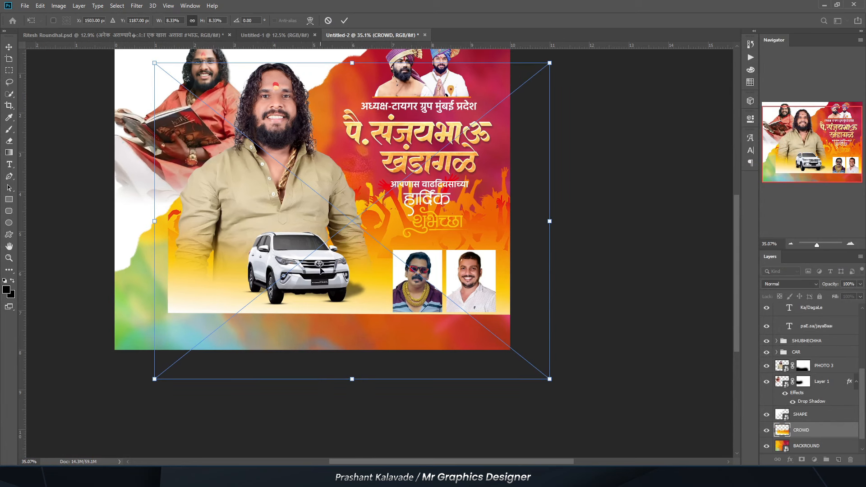
drag(154, 379, 299, 263)
drag(372, 207, 352, 253)
key(Return)
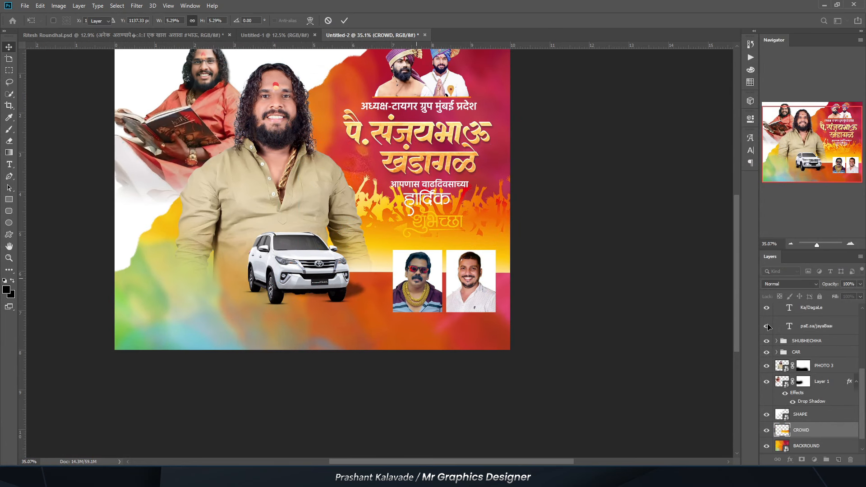
Step: Add a layer mask to the CROWD layer and erase its lower part with a soft 800 px eraser
click(801, 459)
key(e)
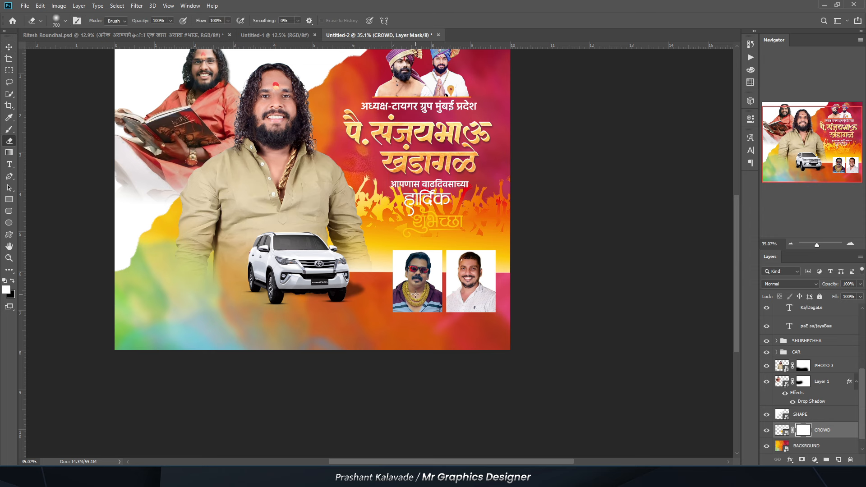
scroll(470, 278, up, 3)
key(bracketright)
key(bracketright)
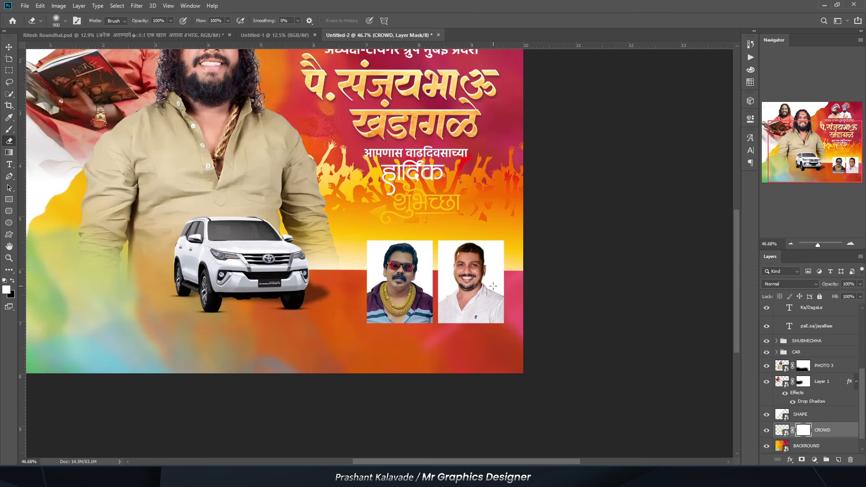
key(bracketleft)
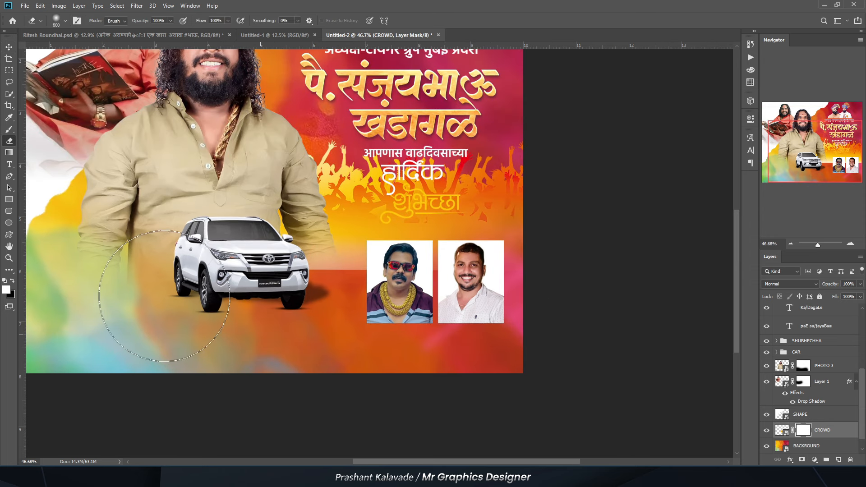
mouse_move(164, 296)
mouse_down()
mouse_move(352, 336)
mouse_move(243, 252)
mouse_move(270, 280)
mouse_move(451, 313)
mouse_up()
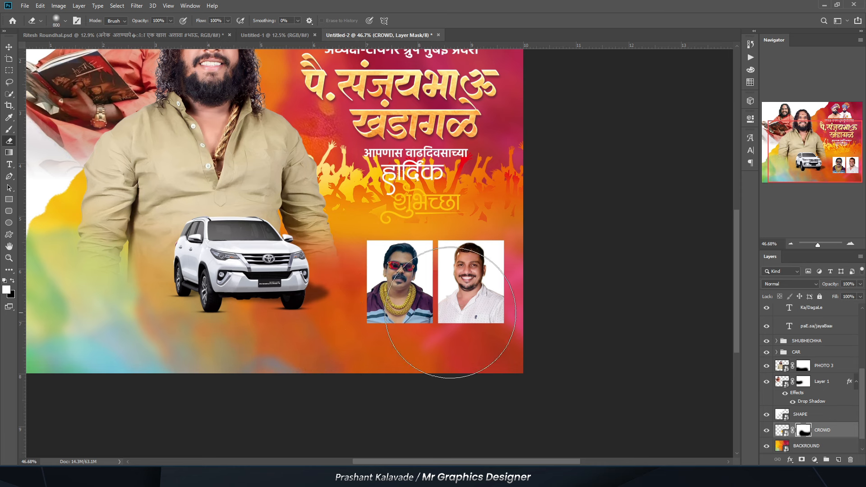
Step: Try the Soft Light blend mode at 59% opacity on the CROWD layer and return the mode to Normal
click(793, 284)
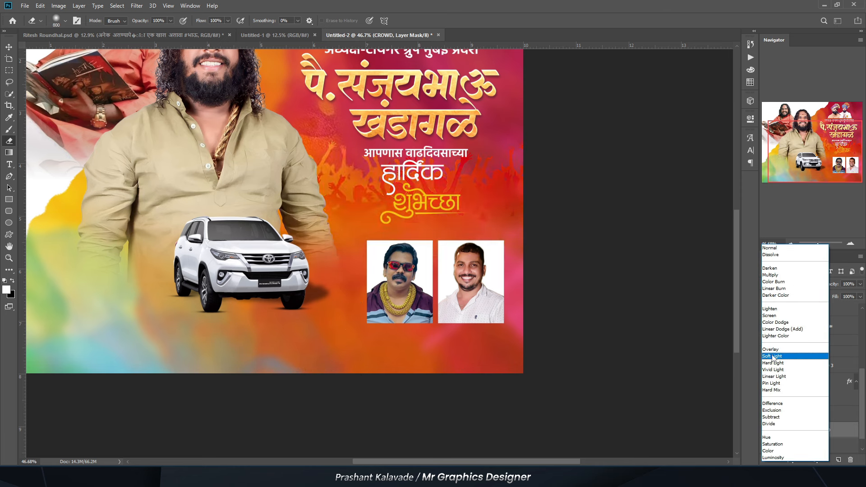
click(772, 356)
drag(861, 284, 836, 296)
click(779, 284)
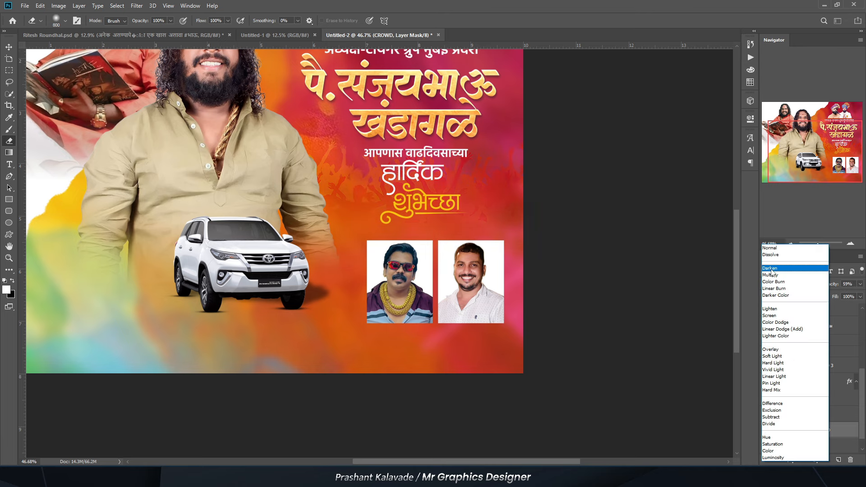
click(770, 249)
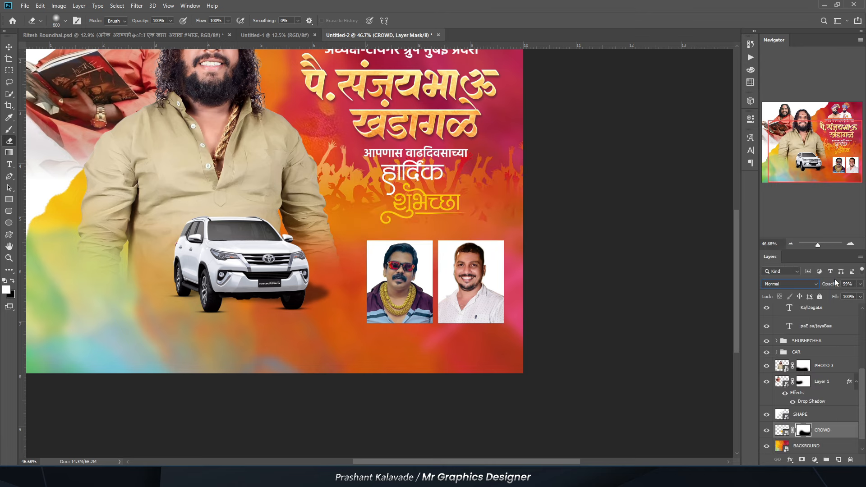
Step: Set the CROWD layer's opacity to 34% and move the crowd slightly down behind the greeting text
click(858, 284)
drag(834, 297, 832, 297)
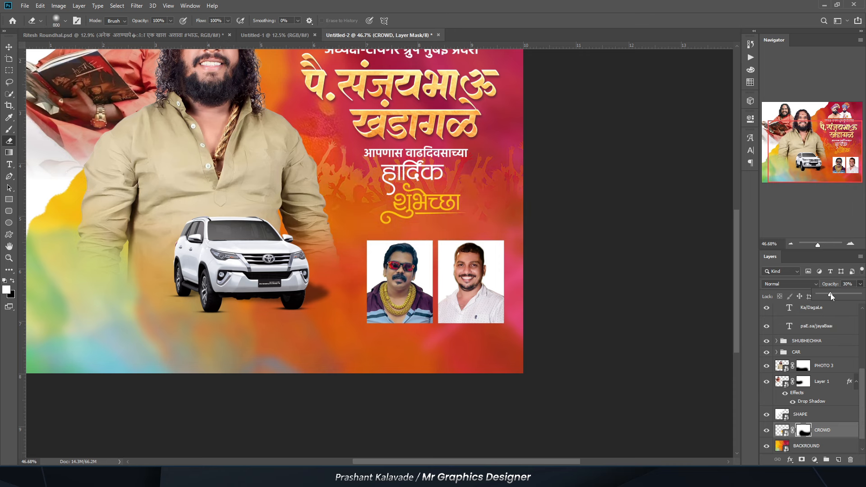
key(v)
drag(346, 192, 350, 205)
scroll(397, 204, down, 5)
scroll(404, 188, up, 3)
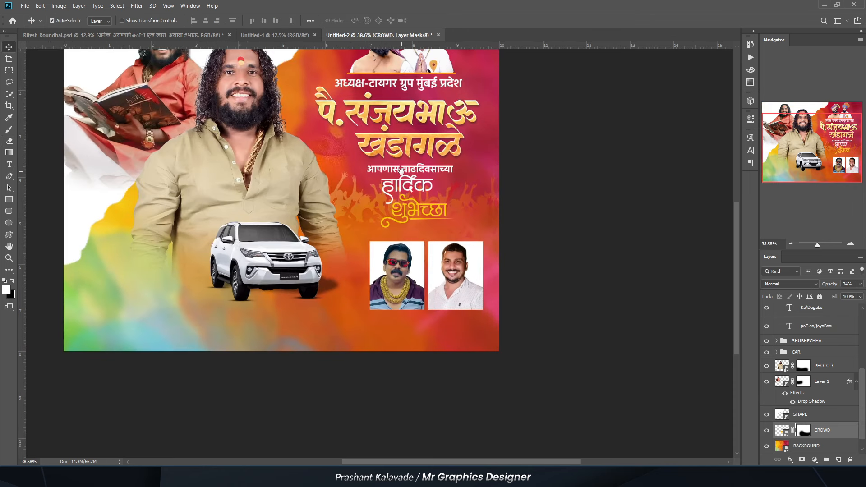
drag(418, 97, 404, 129)
scroll(405, 129, up, 1)
scroll(405, 129, up, 2)
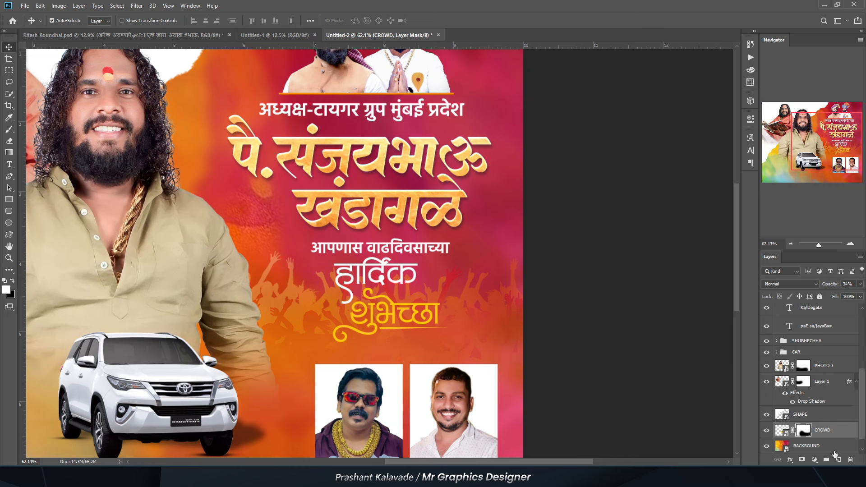
Step: Create a new layer above the CROWD layer and choose a 3500 px splatter brush for painting
click(838, 460)
key(b)
key(d)
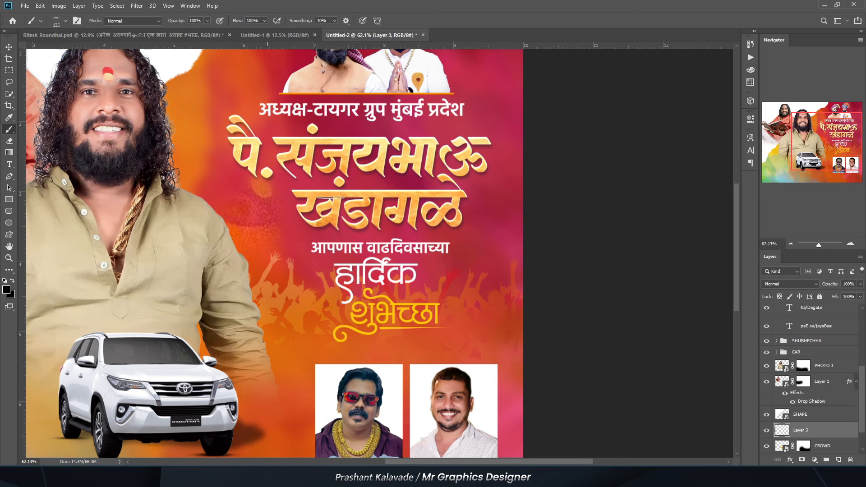
click(55, 21)
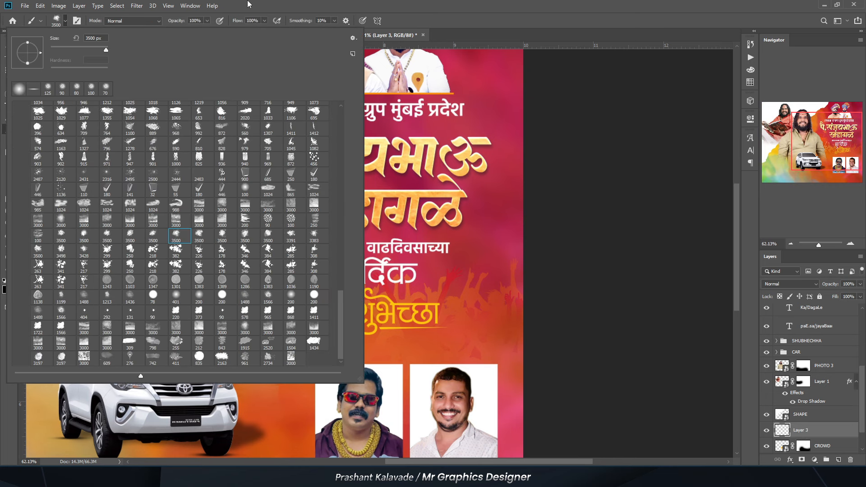
click(247, 12)
Step: Sample the red of the background beside the man's shoulder and set the foreground colour to #cb1d0a
click(6, 290)
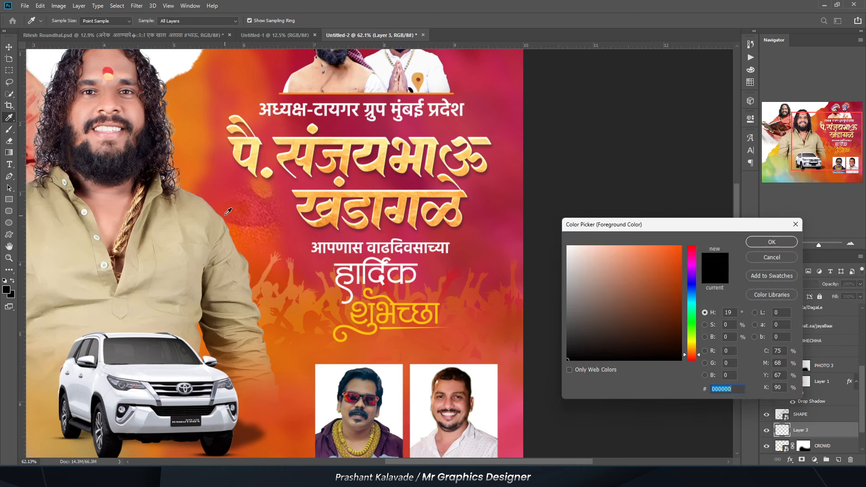
click(231, 206)
click(671, 270)
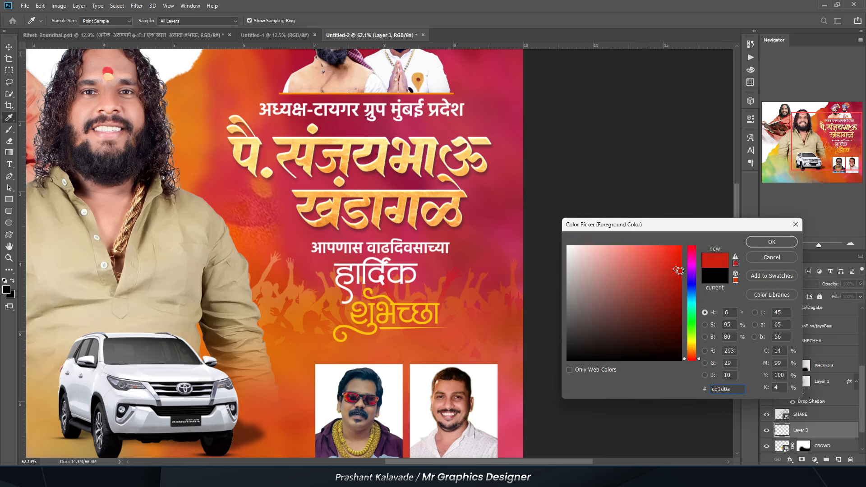
key(Return)
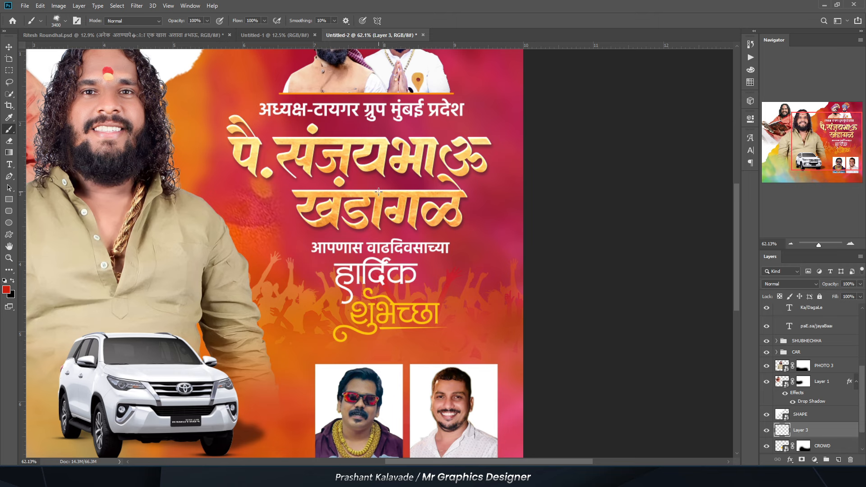
Step: Reduce the splatter brush to 1000 px and stamp a red splash on the new layer behind the calligraphic name
key(bracketleft)
key(bracketleft)
key(bracketleft)
key(bracketleft)
key(bracketleft)
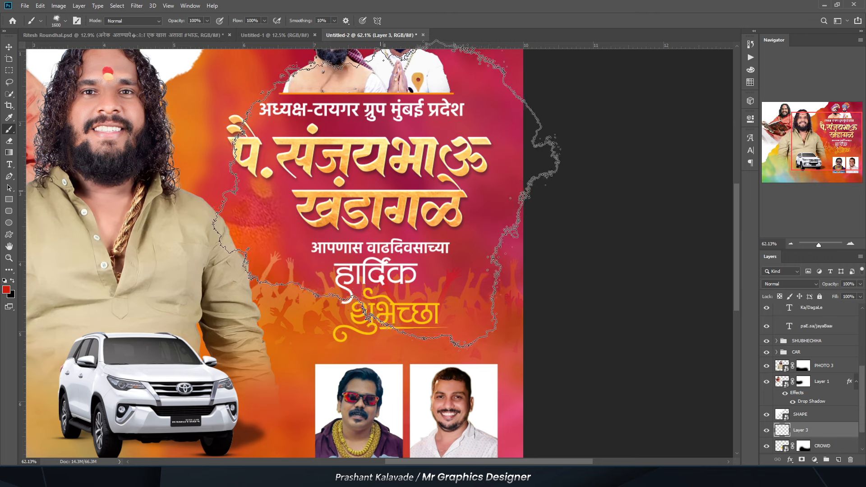
key(bracketleft)
key(bracketleft)
key(bracketleft)
key(bracketright)
key(bracketright)
key(bracketright)
key(bracketright)
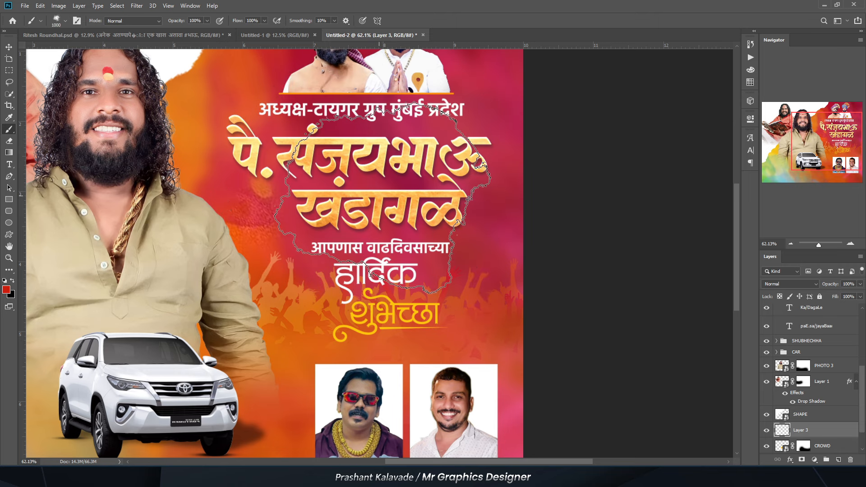
click(378, 196)
key(bracketleft)
key(bracketleft)
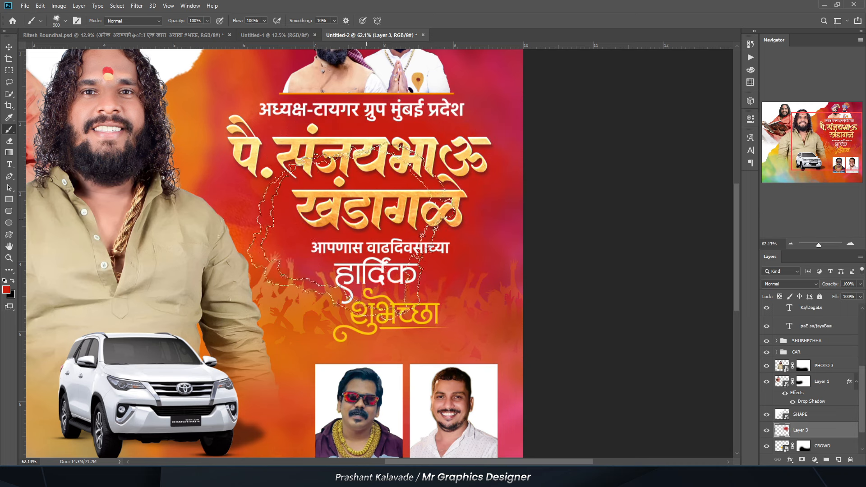
Step: Place the BACKROUND 2 image as an embedded object above the red splash layer and enlarge and shift it to cover the whole canvas
scroll(401, 176, down, 3)
scroll(370, 211, up, 2)
key(v)
scroll(331, 199, down, 2)
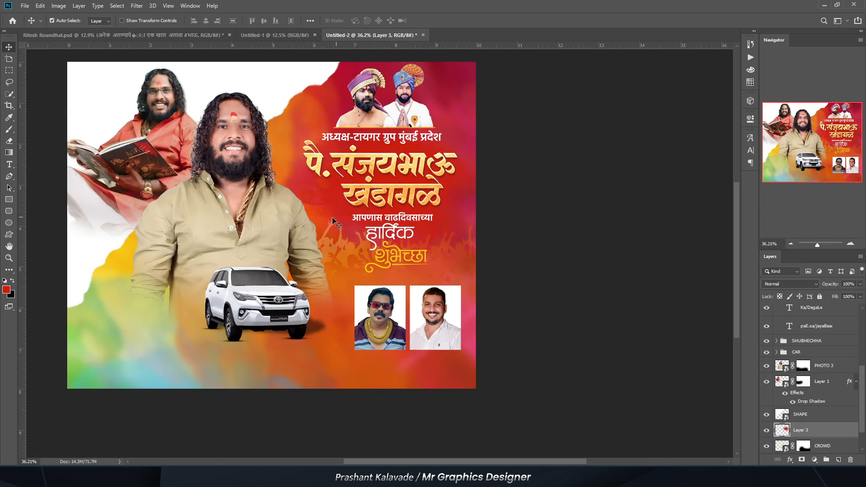
scroll(336, 220, up, 2)
drag(355, 208, 374, 206)
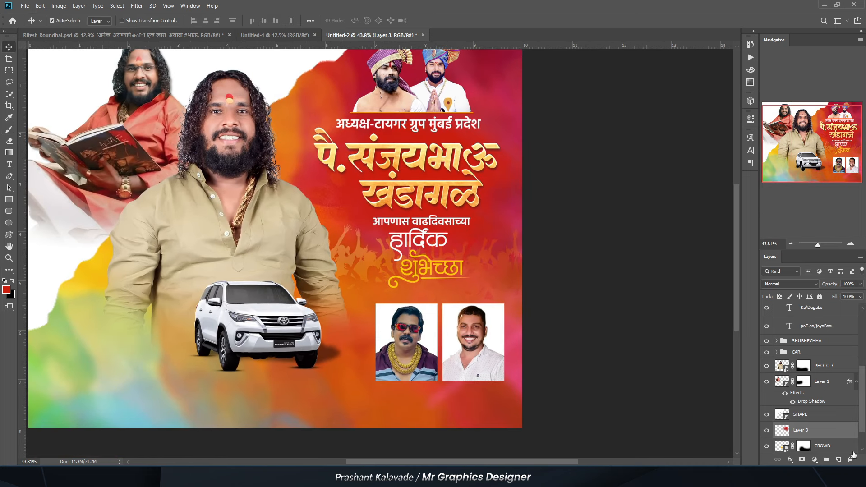
click(40, 6)
mouse_move(25, 6)
click(44, 176)
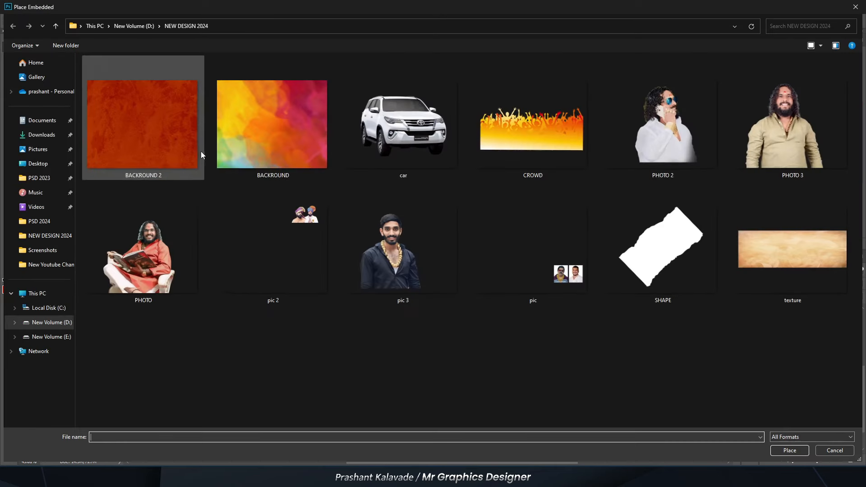
double_click(160, 145)
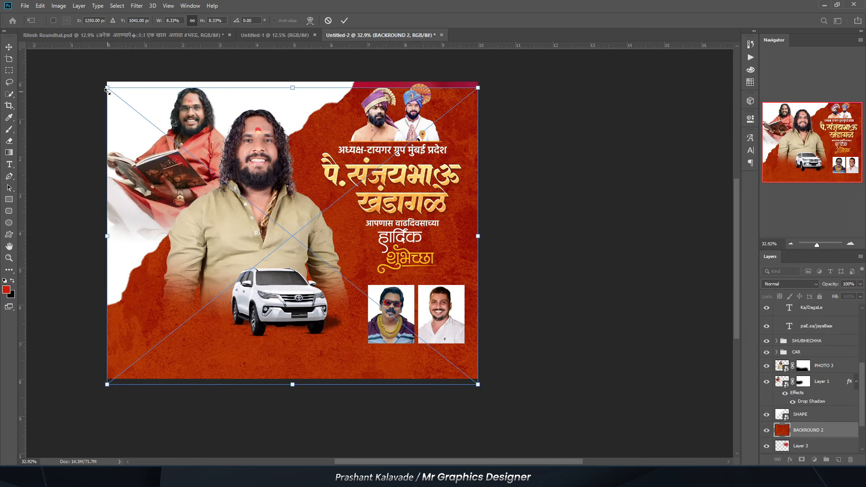
drag(103, 86, 94, 78)
drag(134, 149, 135, 144)
key(Return)
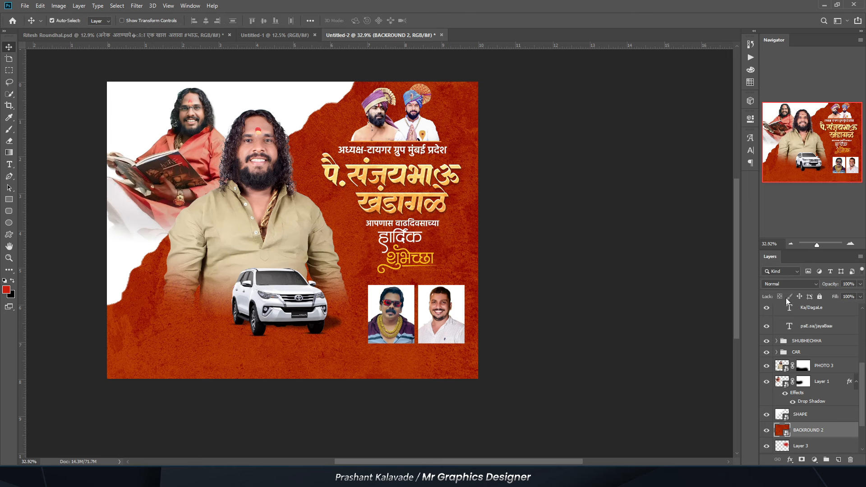
Step: Set the blend mode of the BACKROUND 2 layer to Soft Light
click(789, 284)
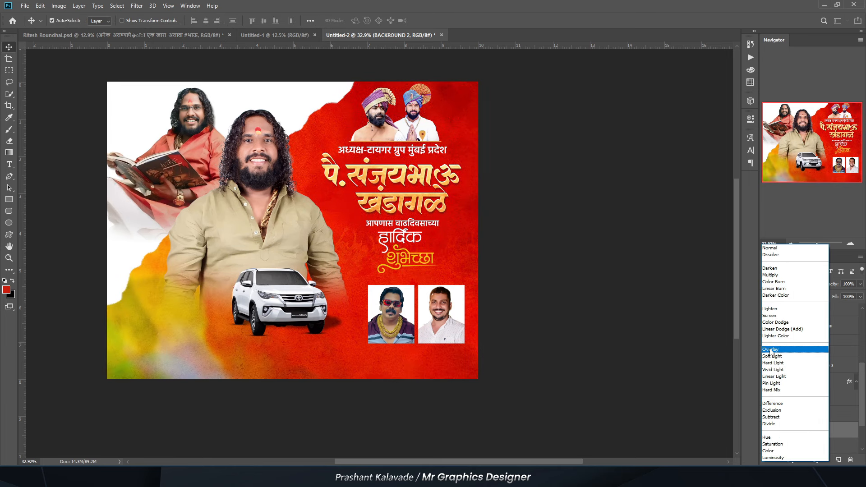
click(772, 356)
click(643, 332)
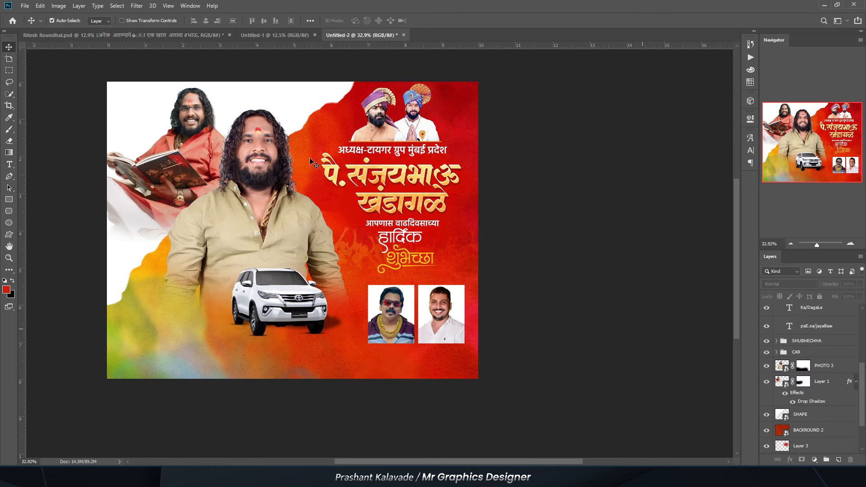
Step: Lower the opacity of the BACKROUND 2 layer to about 52%
scroll(279, 144, up, 5)
scroll(350, 189, down, 3)
scroll(584, 229, up, 4)
click(794, 430)
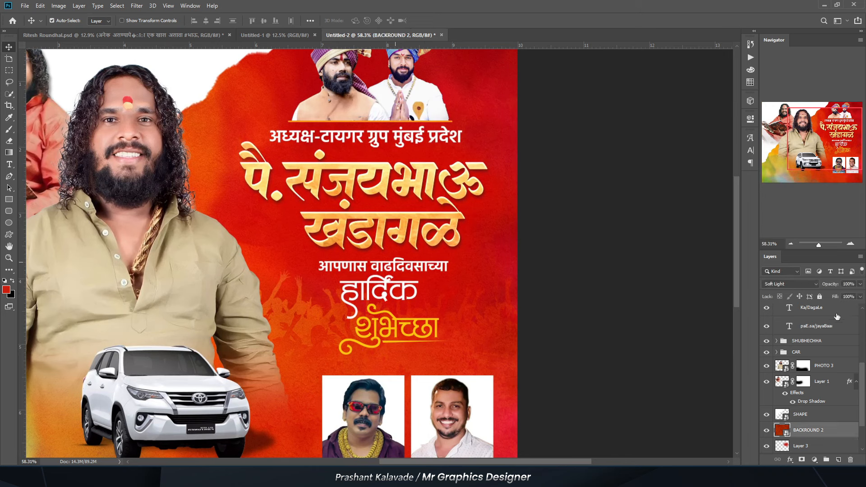
click(858, 294)
drag(831, 295, 848, 295)
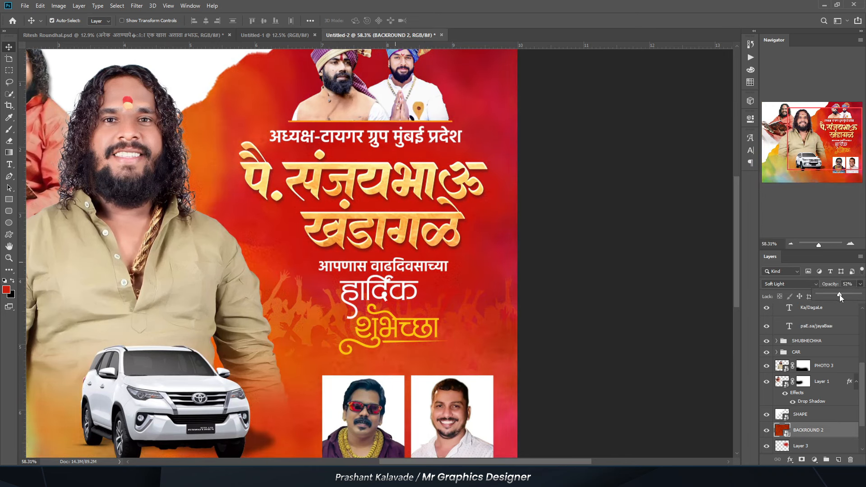
click(611, 247)
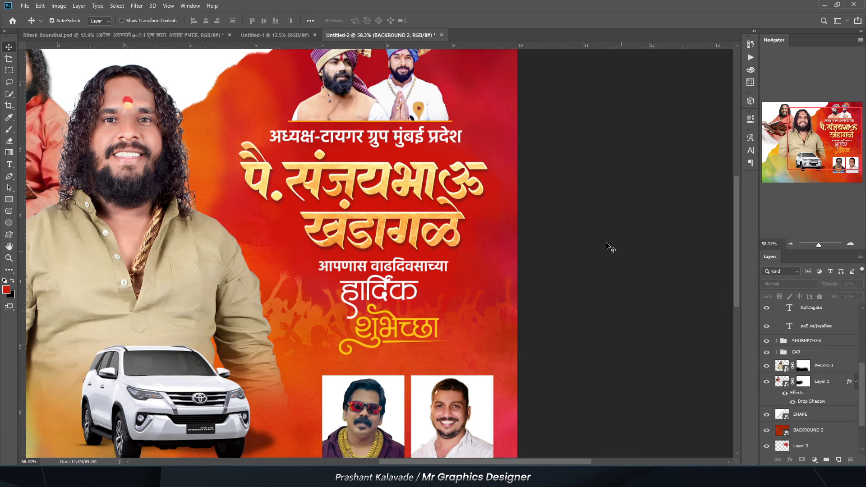
Step: Scale the tulip bouquet image down to 9.82% and place it over the right end of the greeting text
scroll(420, 223, down, 4)
scroll(390, 287, up, 5)
drag(387, 283, 306, 267)
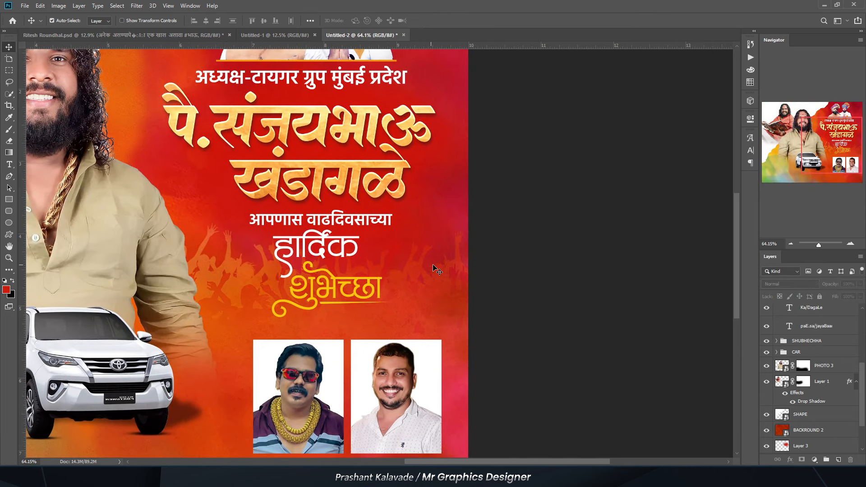
scroll(424, 244, up, 3)
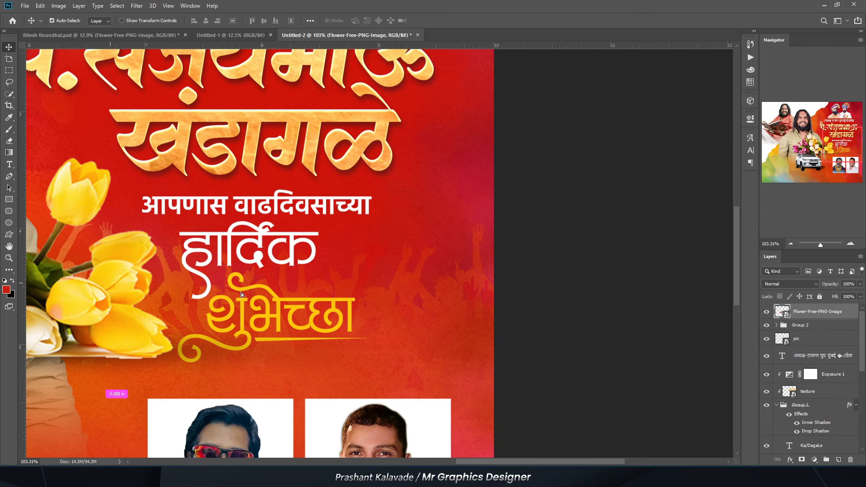
drag(114, 293, 423, 273)
scroll(426, 271, down, 5)
key(ctrl+t)
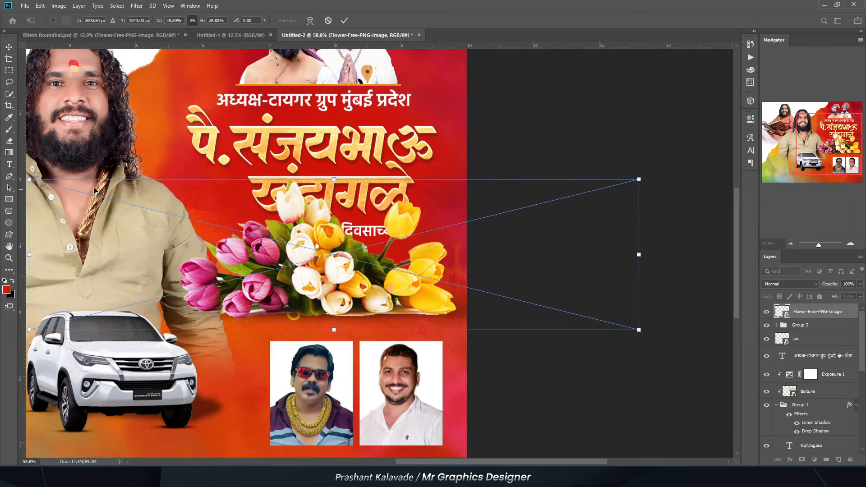
drag(28, 176, 203, 230)
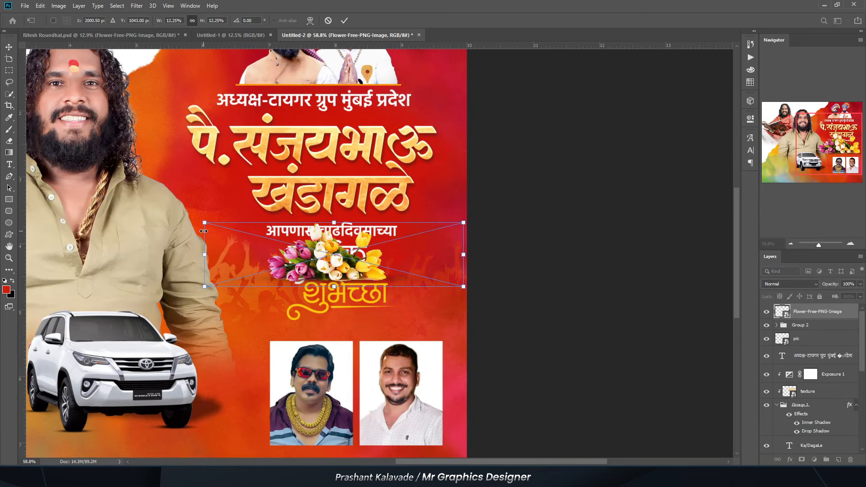
drag(261, 256, 328, 282)
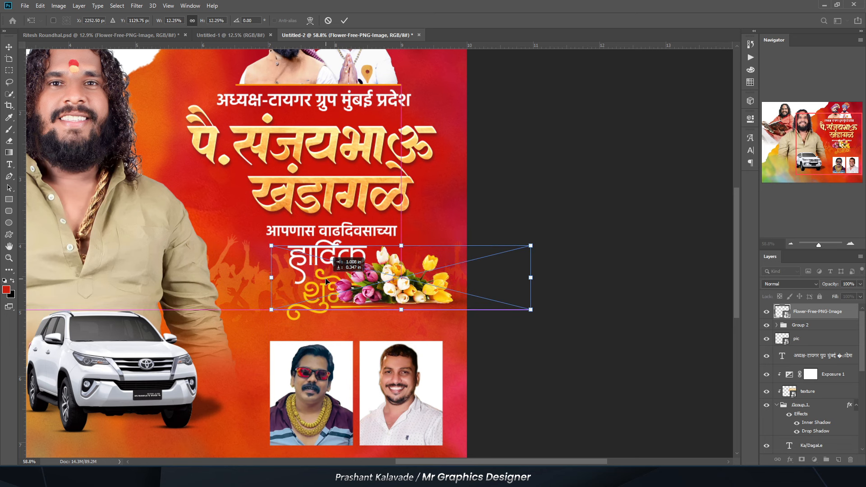
drag(272, 247, 298, 253)
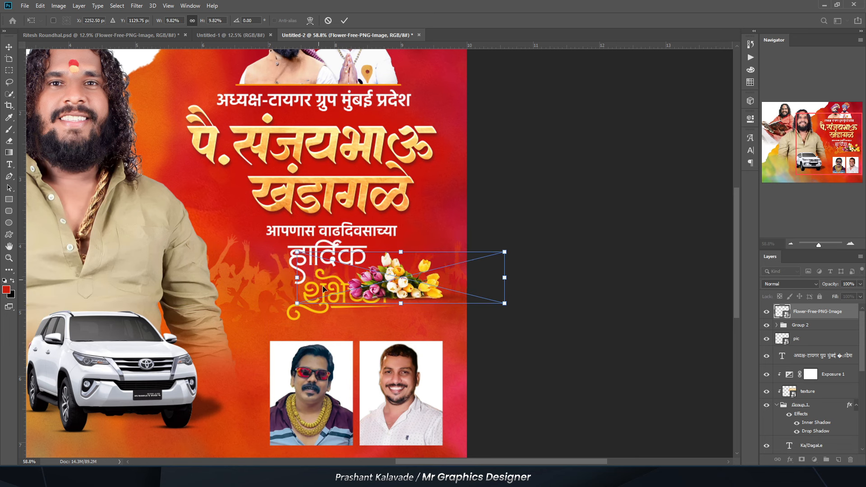
key(Return)
Step: Enlarge the SHUBHECHHA group to 107.44% and shift it down and left, clear of the tulips
click(311, 268)
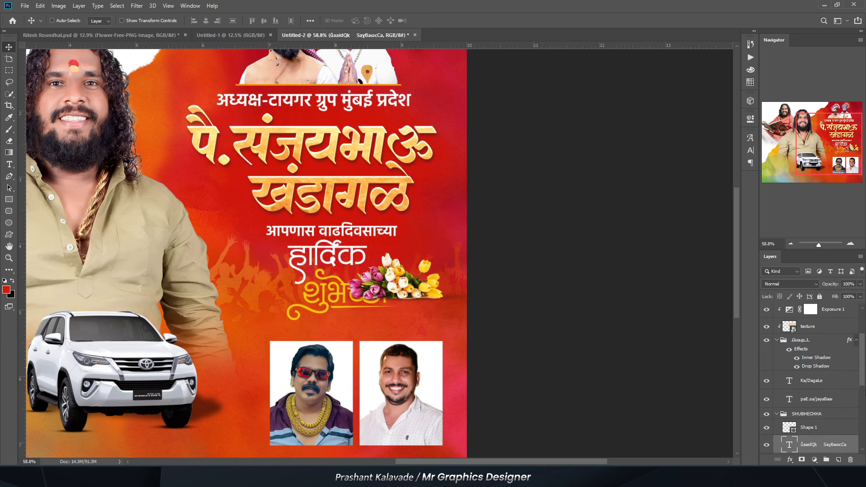
click(806, 413)
key(ctrl+t)
drag(323, 297, 304, 313)
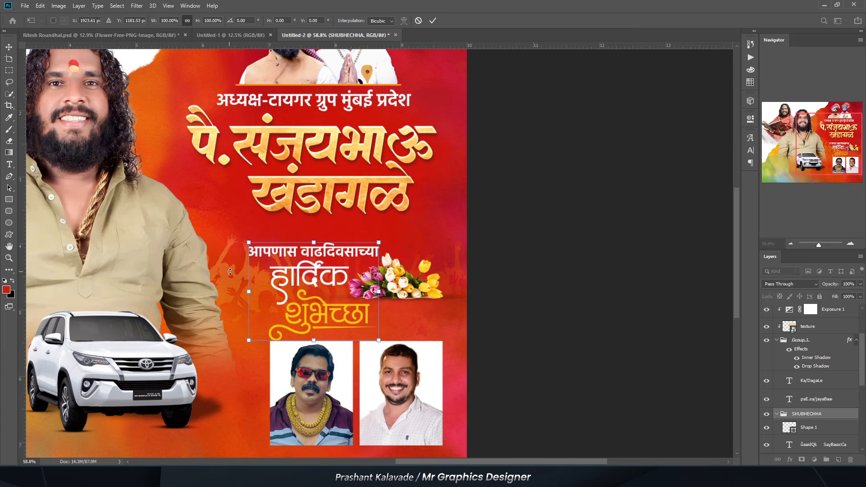
drag(251, 242, 238, 235)
drag(275, 296, 266, 296)
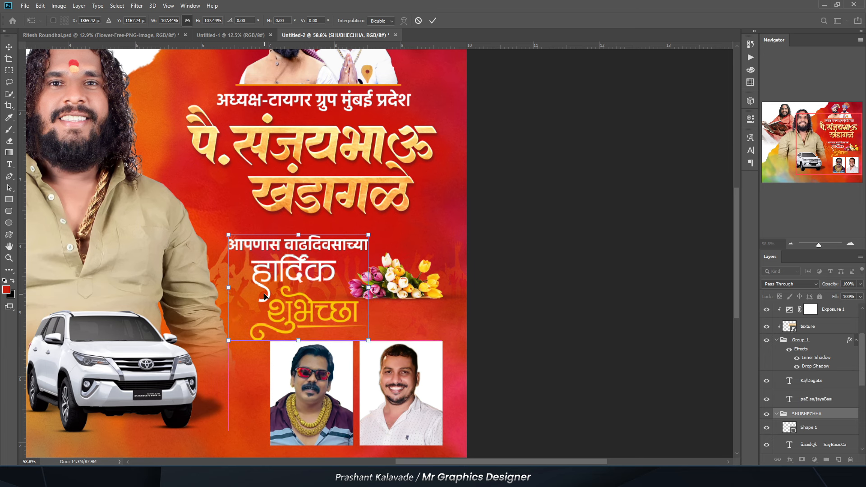
key(Return)
Step: Set the Move tool to auto-select groups instead of layers
click(379, 296)
scroll(397, 269, down, 1)
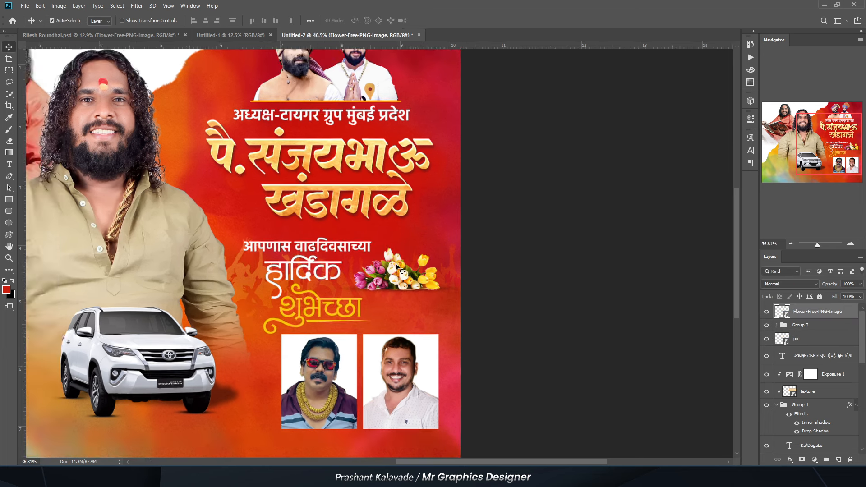
scroll(397, 268, up, 1)
click(352, 223)
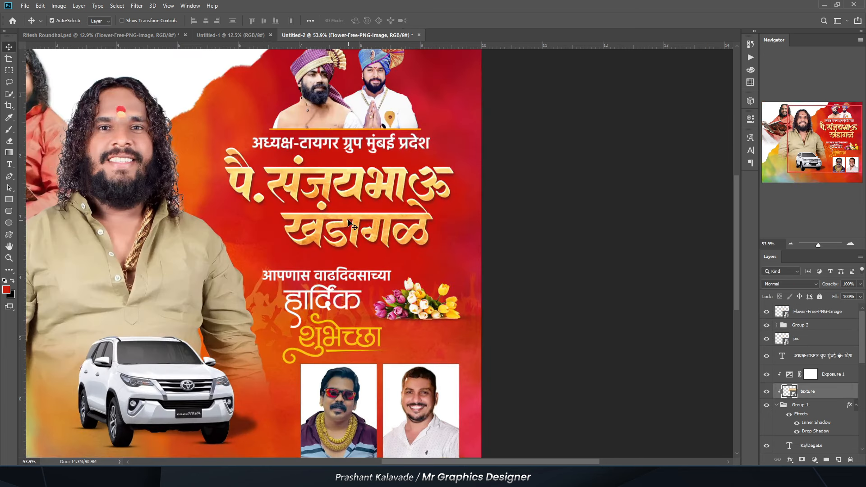
click(93, 19)
click(97, 30)
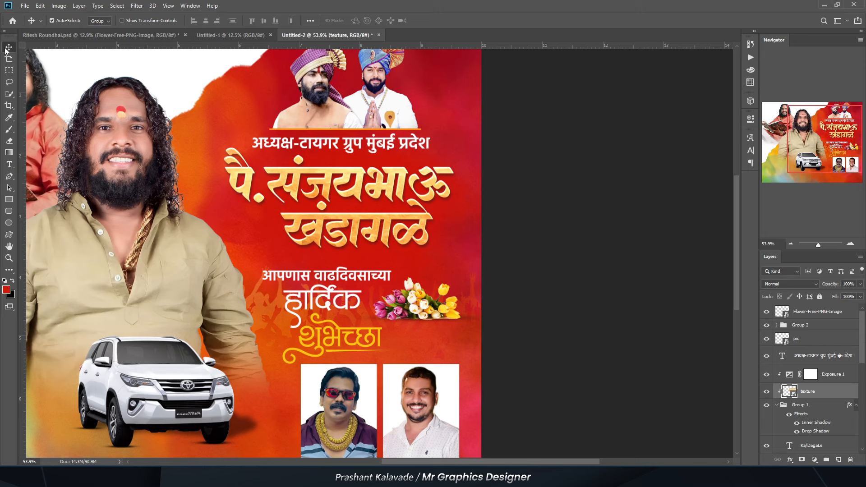
Step: Group the golden name title's Exposure 1, texture and Group 1 layers and rename the new group as text
shift+click(822, 379)
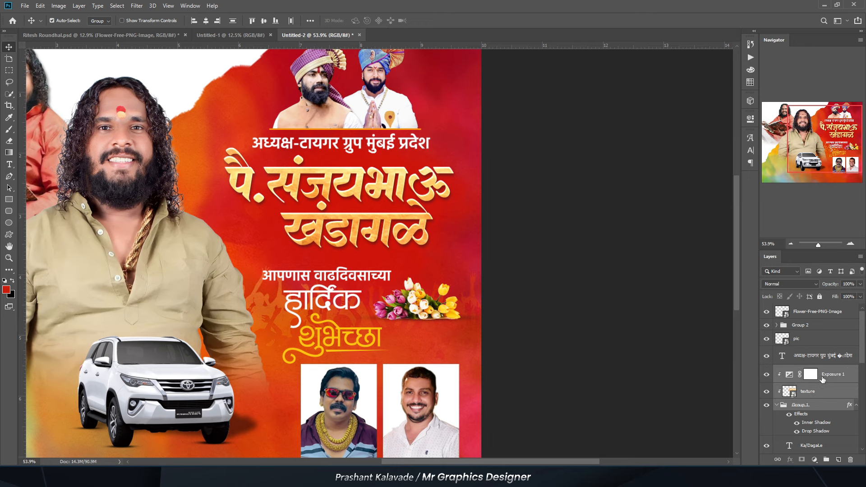
key(ctrl+g)
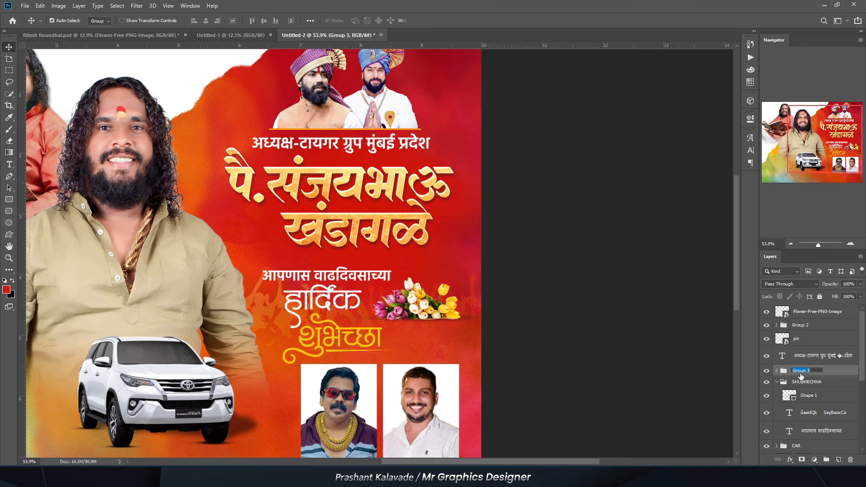
key(Return)
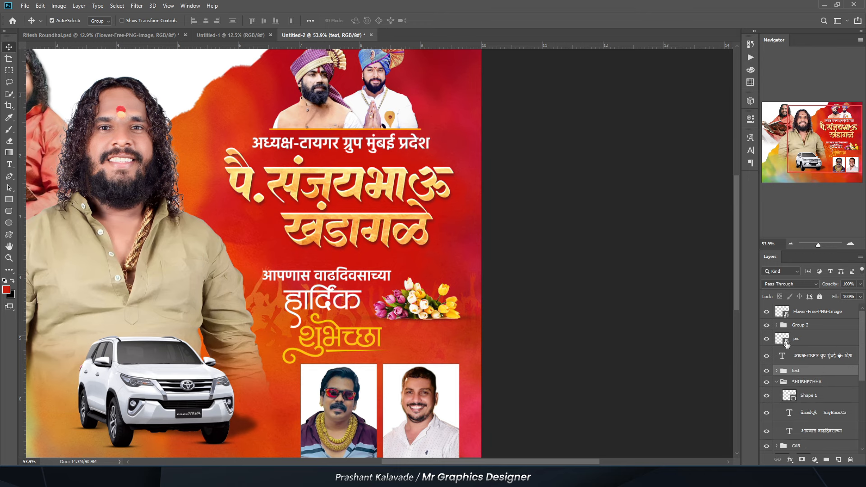
Step: Enlarge the text group slightly and move it down closer to the greeting text
key(ctrl+t)
scroll(427, 283, down, 3)
drag(211, 254, 195, 260)
scroll(327, 226, up, 3)
drag(263, 232, 268, 237)
key(Return)
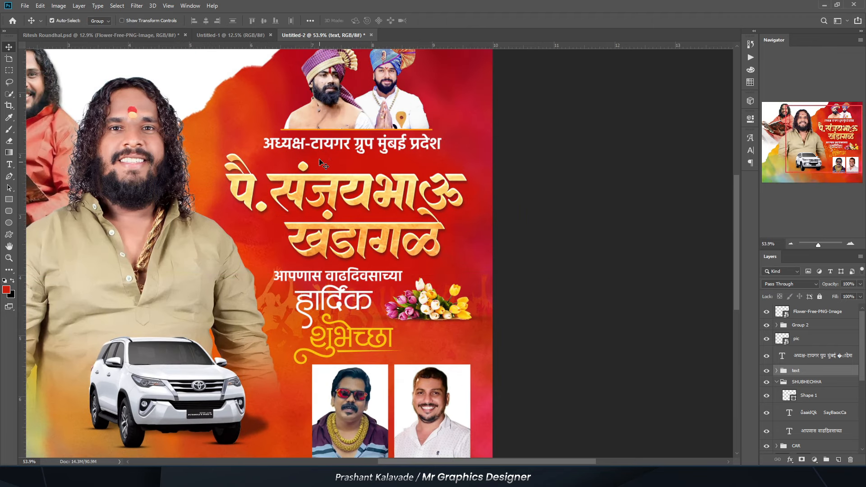
Step: Move the white designation line above the golden title slightly down
drag(321, 145, 321, 151)
scroll(374, 121, down, 5)
scroll(345, 152, up, 5)
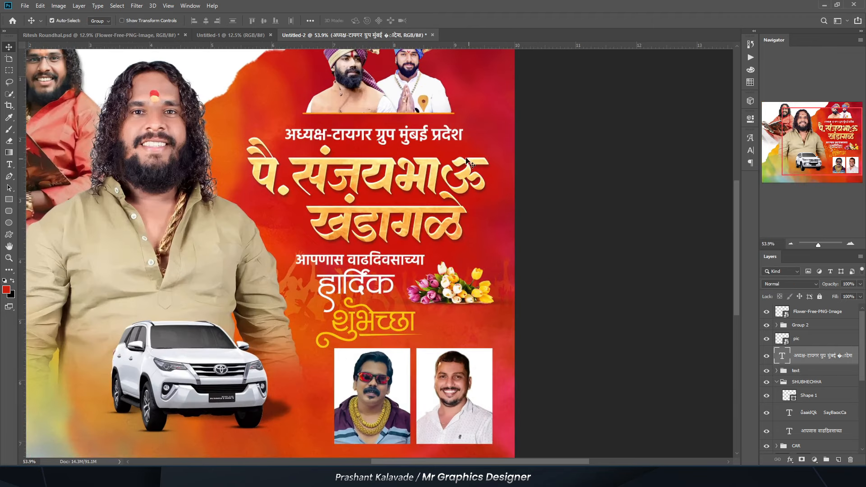
Step: Examine the two turbaned portraits at the poster's top and the two large photos beside them
scroll(467, 158, up, 4)
drag(342, 108, 367, 276)
scroll(445, 153, up, 2)
scroll(564, 157, up, 2)
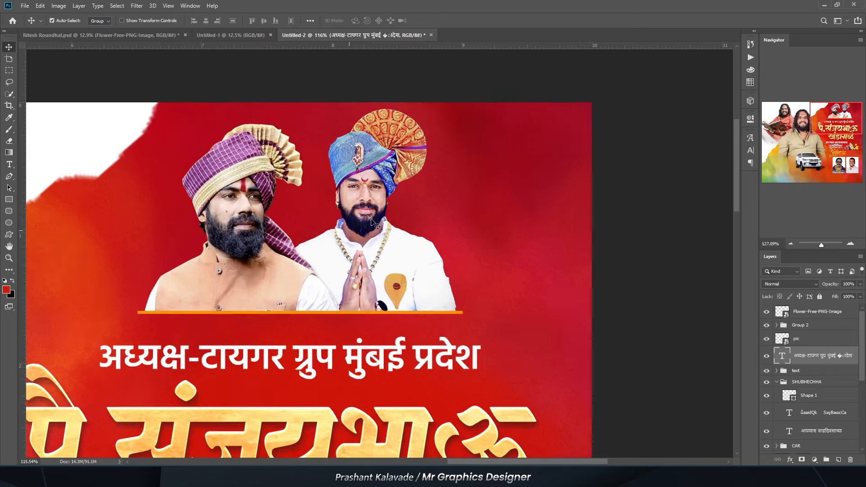
scroll(491, 136, down, 6)
scroll(133, 213, down, 6)
drag(133, 214, 356, 200)
scroll(244, 183, up, 6)
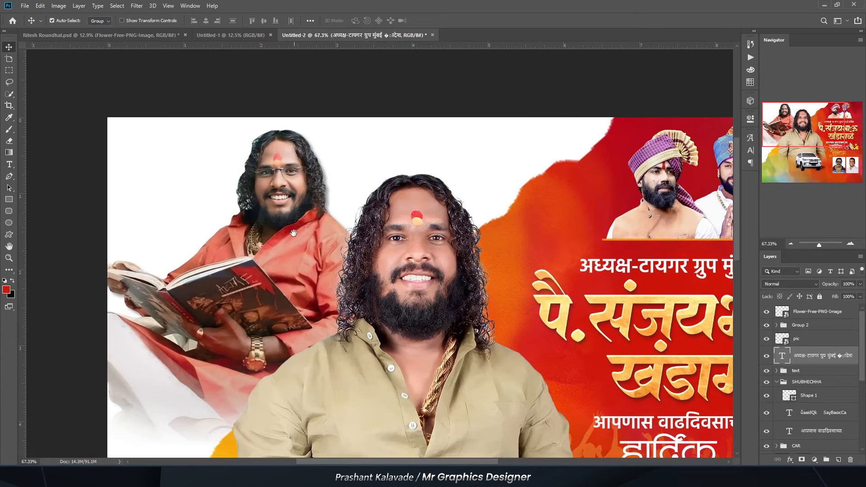
drag(285, 217, 268, 195)
Step: Above the SHAPE layer, draw an orange circle about 586 px in diameter and position it behind the main portrait's head
click(379, 199)
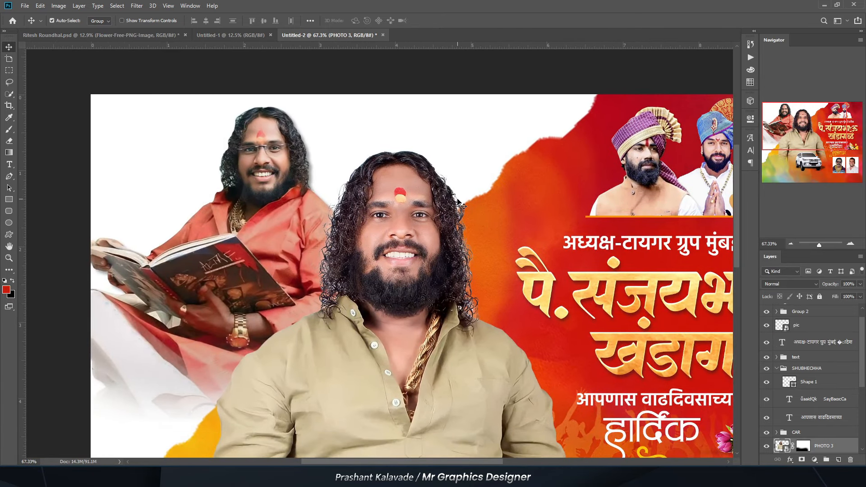
scroll(818, 440, down, 2)
click(818, 447)
scroll(818, 451, down, 1)
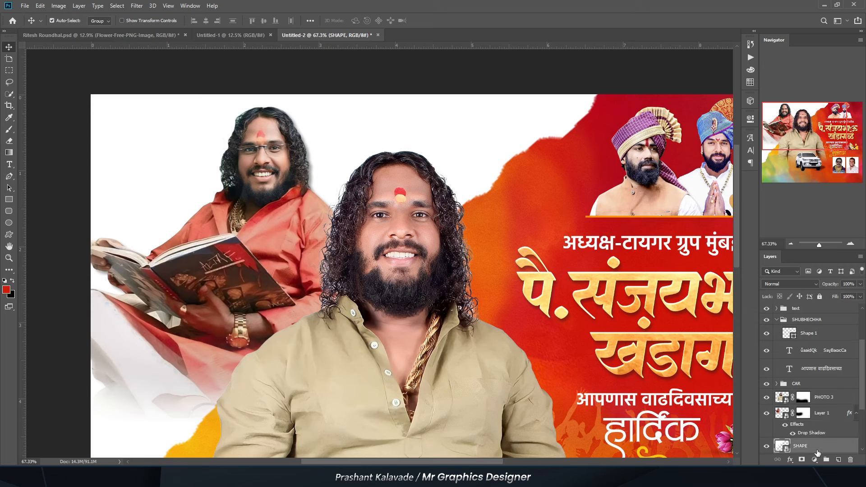
click(11, 225)
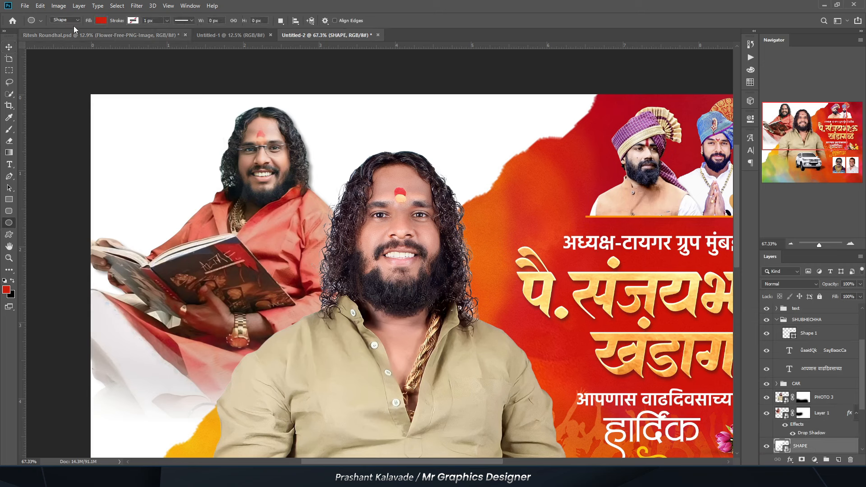
click(101, 20)
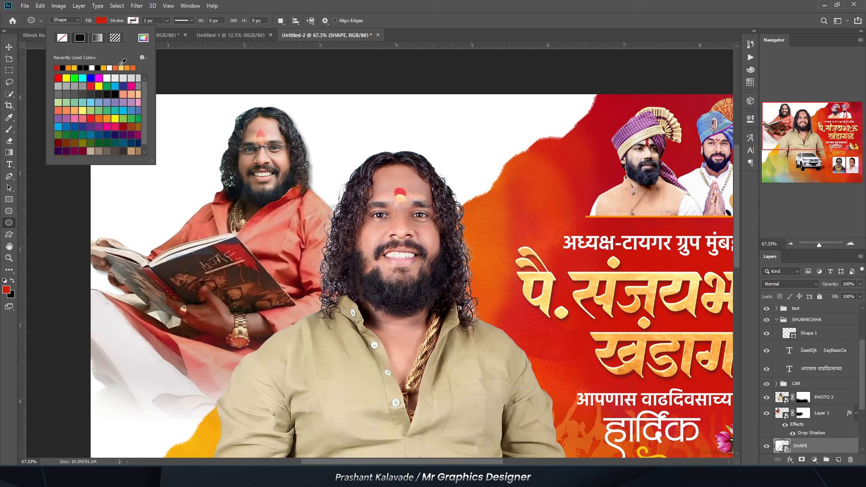
click(127, 68)
click(246, 17)
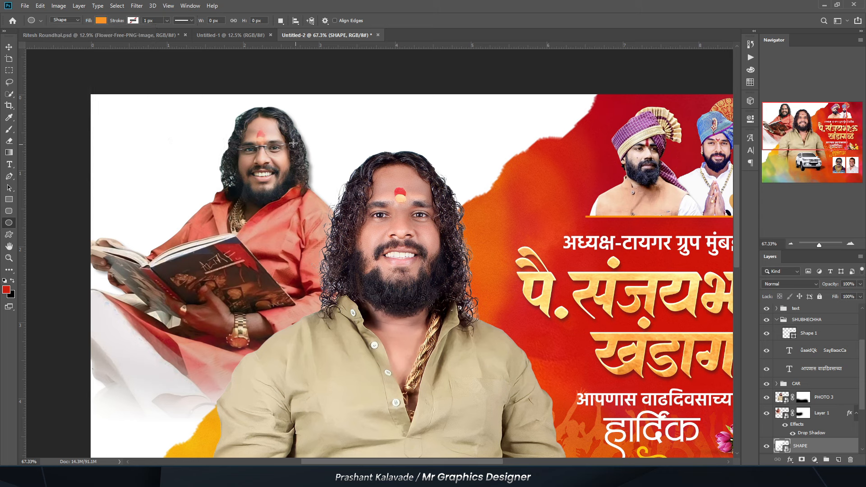
drag(293, 144, 422, 303)
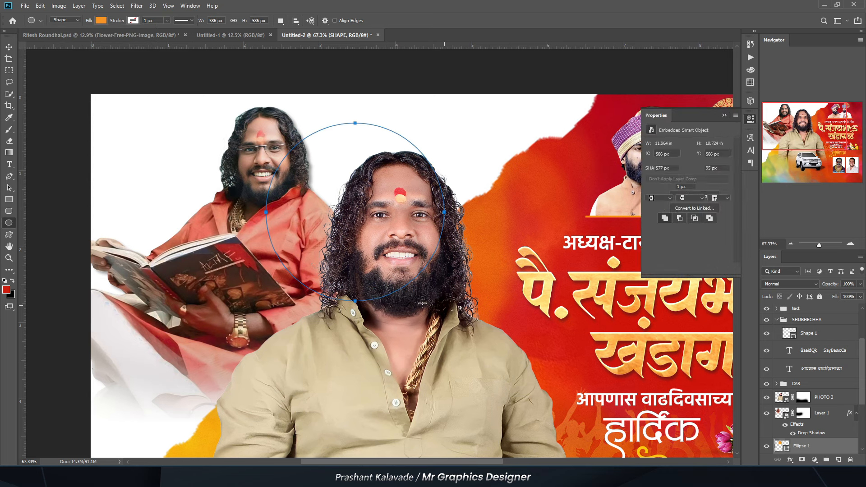
click(9, 48)
drag(339, 146, 378, 153)
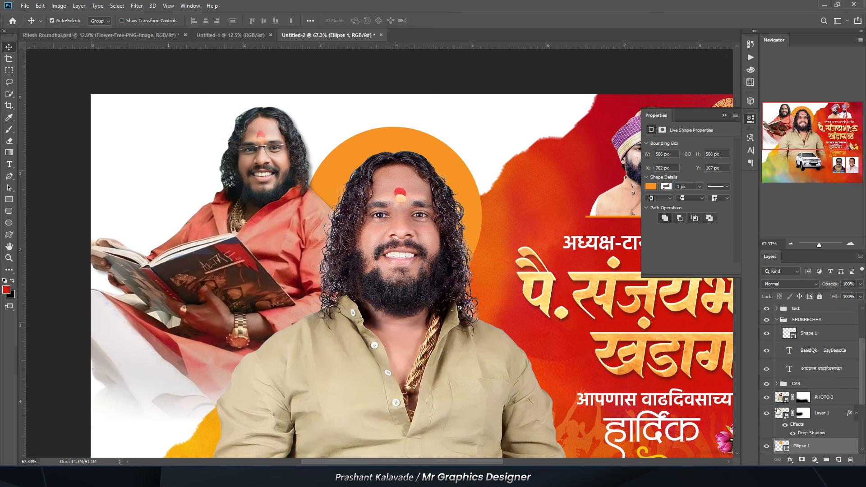
Step: Add a new empty layer above the orange circle and clip it to the circle
click(838, 460)
right_click(822, 451)
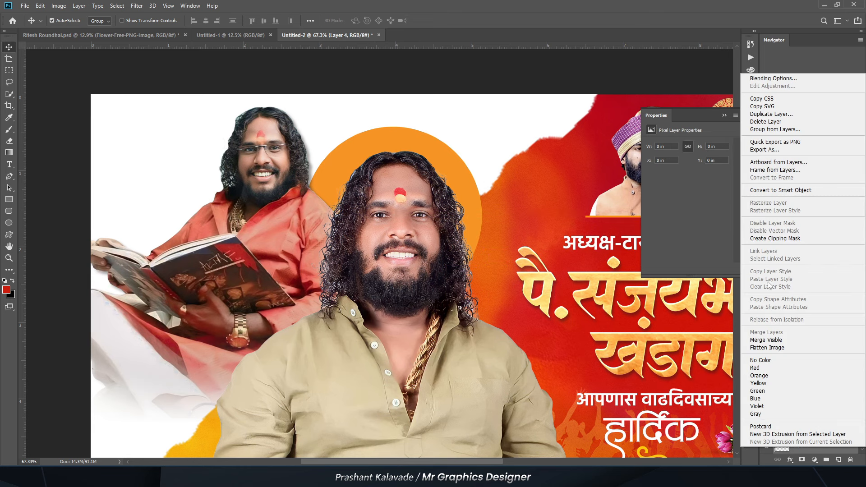
click(776, 239)
Step: Prepare a soft round brush and set the foreground colour to a yellow shifted from the circle's orange
key(b)
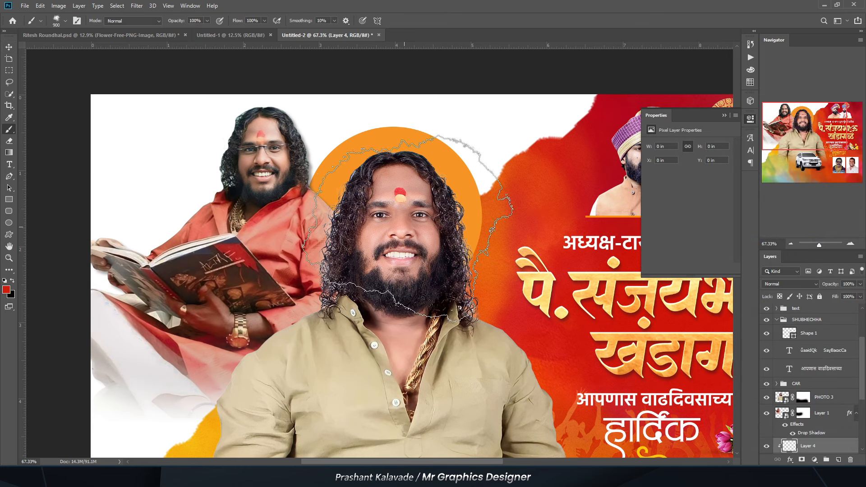
click(66, 21)
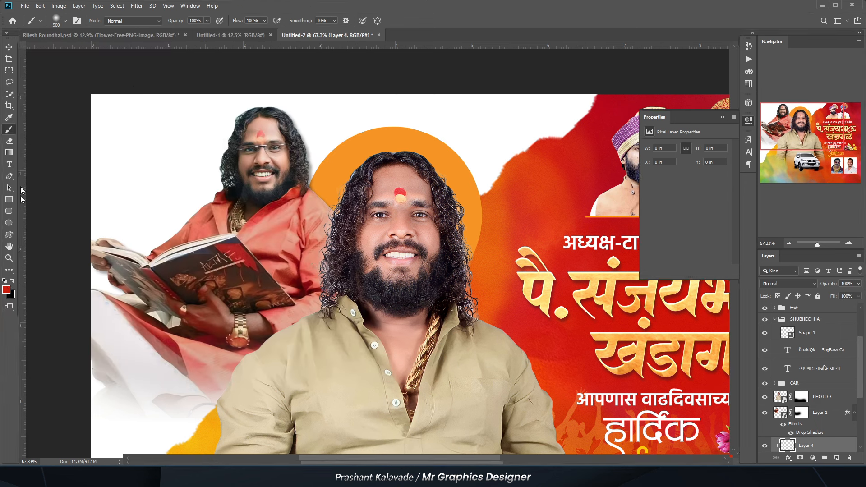
click(7, 289)
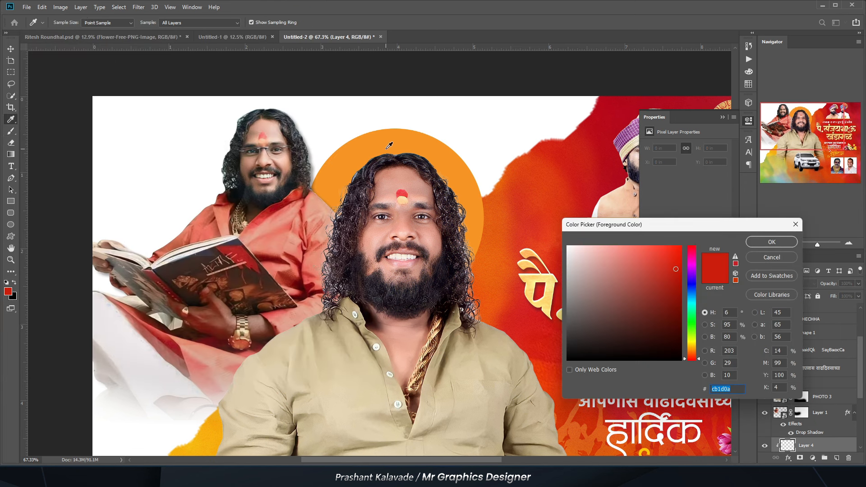
click(387, 148)
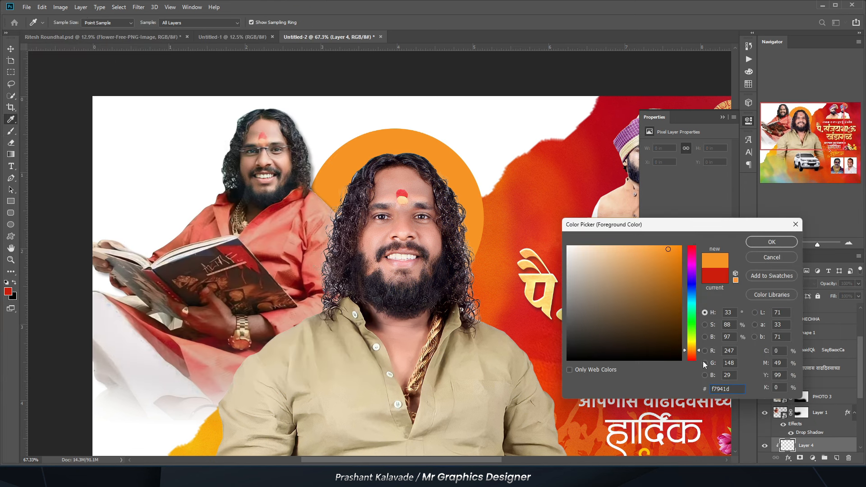
drag(696, 352, 694, 349)
click(772, 242)
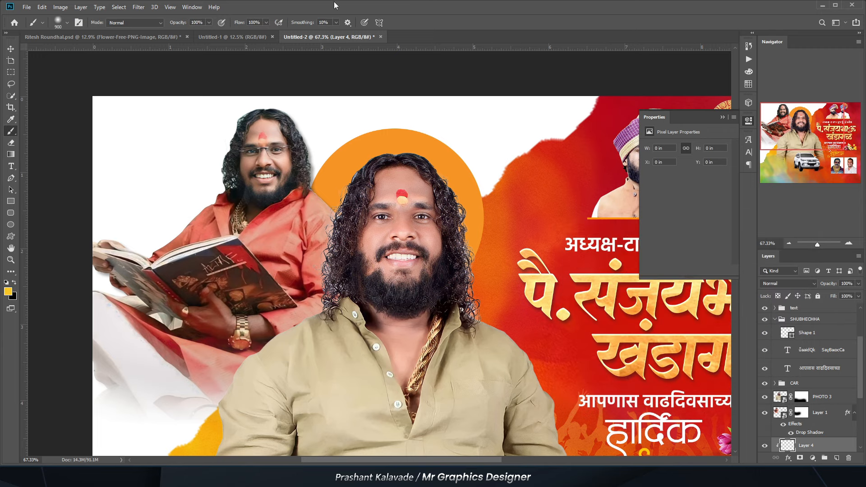
key(b)
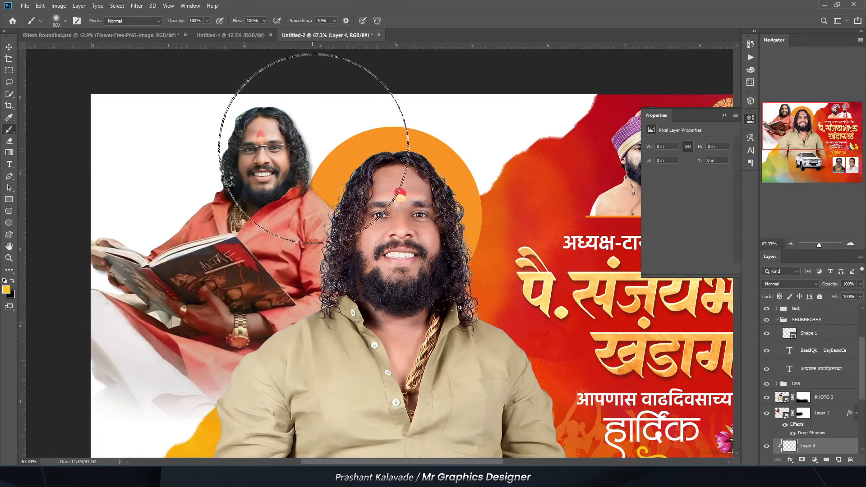
Step: Dab a soft yellow glow onto the clipped layer over the orange circle, using brush sizes of 500 and 400 px
key(bracketleft)
key(bracketleft)
key(bracketleft)
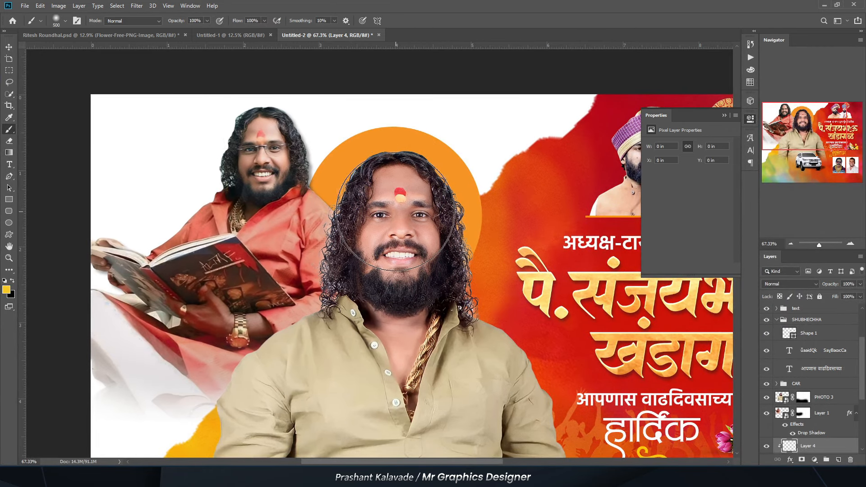
click(396, 209)
click(391, 211)
click(390, 210)
key(bracketleft)
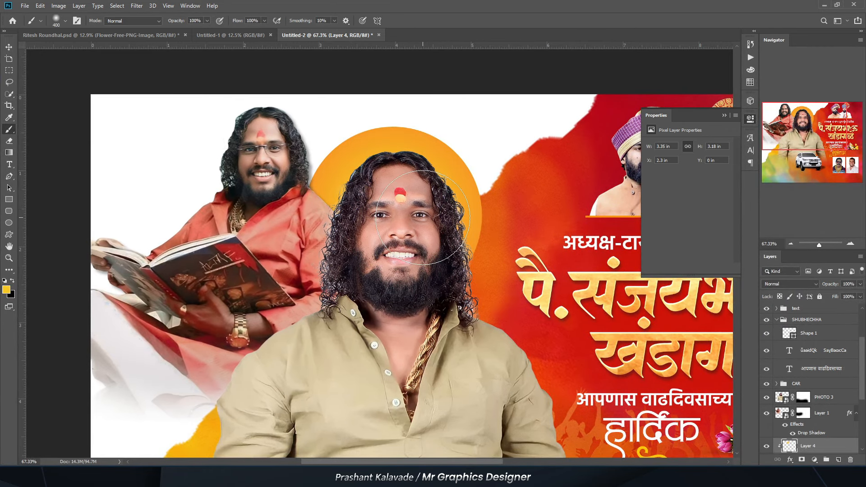
click(418, 219)
scroll(338, 205, down, 4)
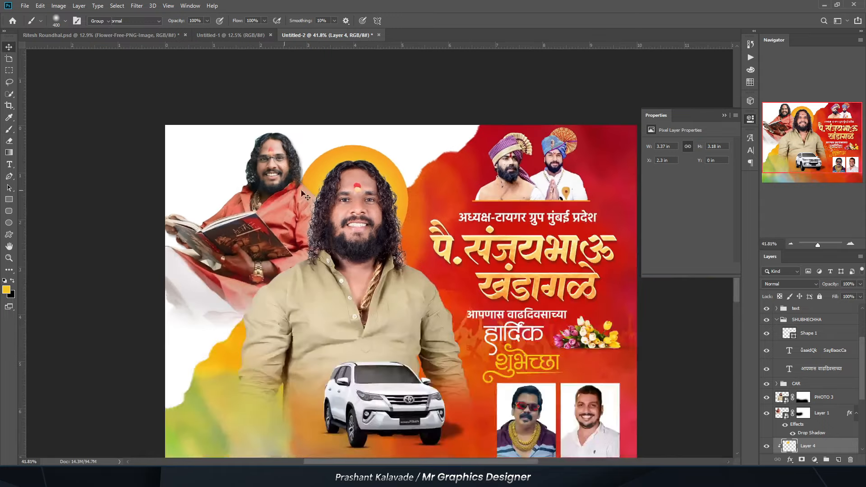
key(v)
scroll(369, 181, up, 4)
drag(409, 191, 351, 184)
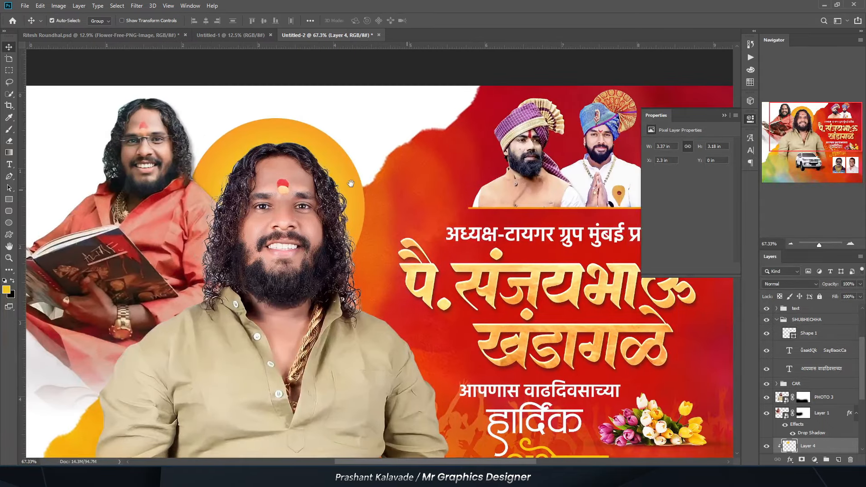
Step: Place the PHOTO 2 image above Layer 1, scale it to 4.56%, and position it behind the main portrait beside the circle
click(821, 415)
click(25, 6)
click(107, 179)
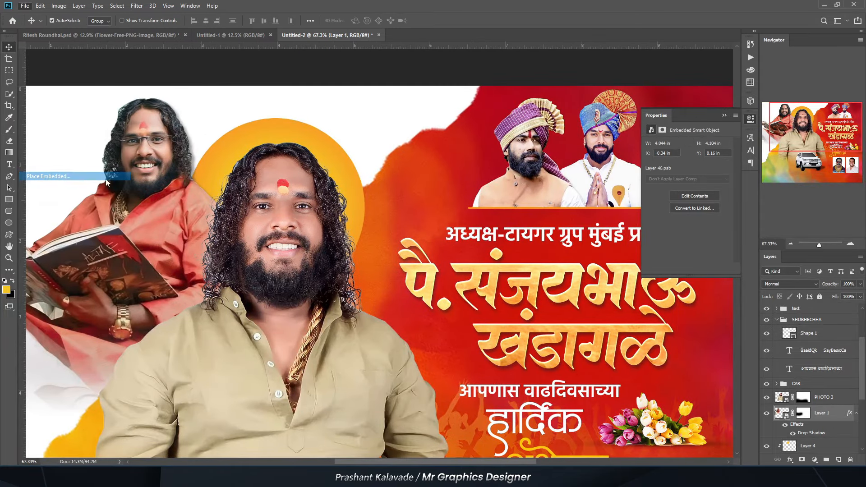
double_click(634, 135)
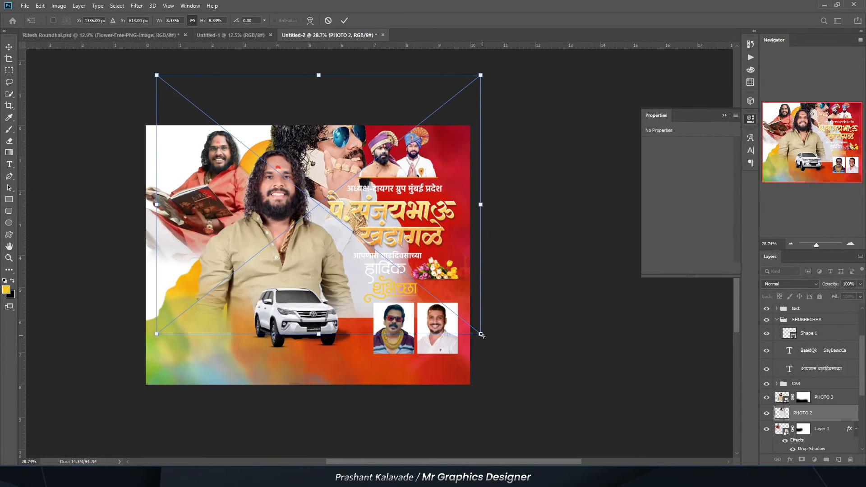
drag(483, 336, 353, 199)
scroll(196, 173, up, 2)
drag(194, 163, 323, 180)
scroll(376, 137, up, 1)
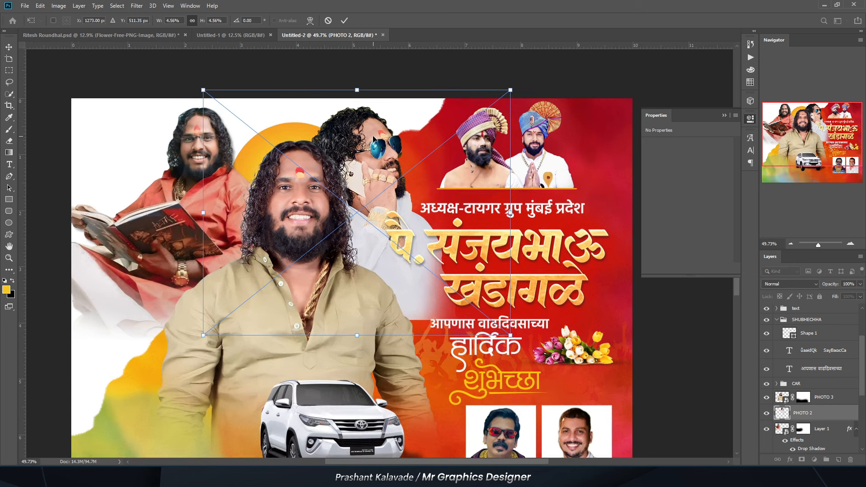
drag(233, 150, 237, 145)
key(Return)
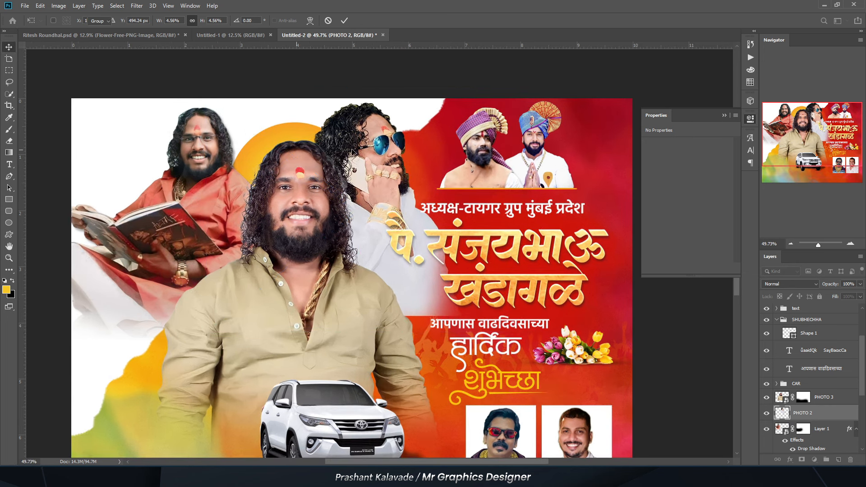
Step: Add a layer mask to PHOTO 2 and softly erase the figure's lower body so it fades into the red background
scroll(397, 154, up, 2)
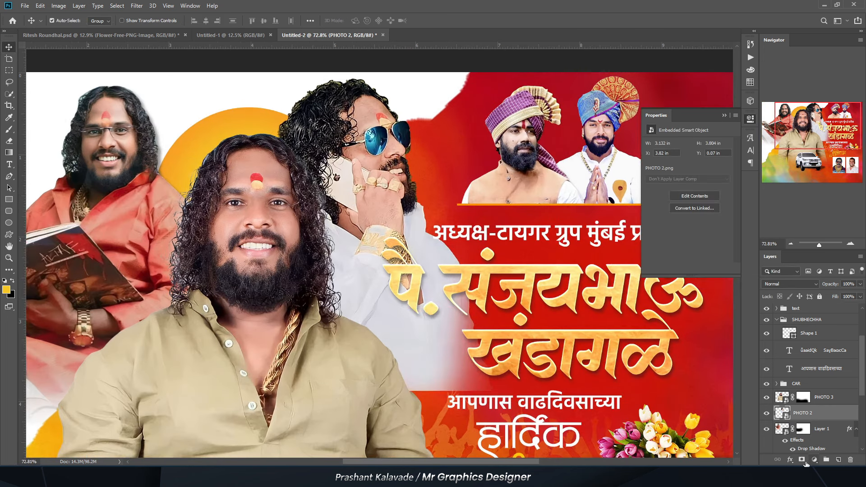
click(802, 460)
key(e)
scroll(425, 266, down, 3)
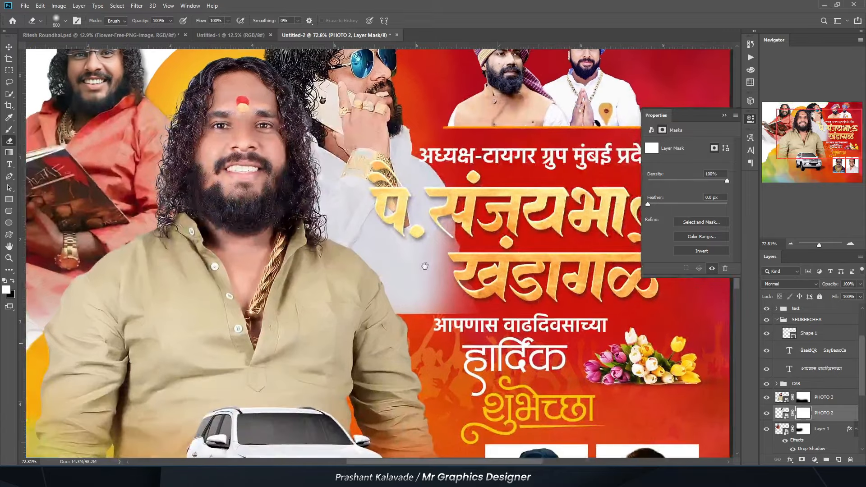
drag(438, 297, 393, 314)
key(bracketleft)
key(bracketleft)
key(bracketleft)
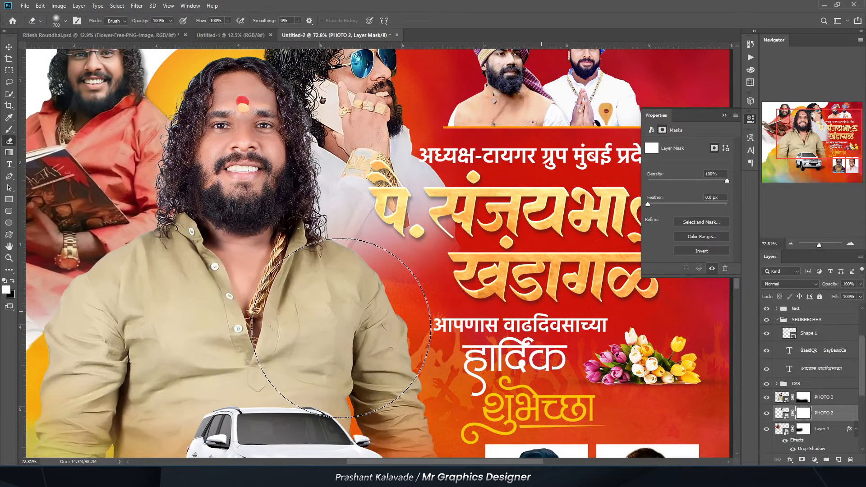
drag(312, 357, 411, 305)
mouse_move(475, 236)
mouse_down()
mouse_move(433, 194)
mouse_move(275, 293)
mouse_move(311, 226)
mouse_move(377, 271)
mouse_move(469, 189)
mouse_move(451, 217)
mouse_move(342, 254)
mouse_up()
scroll(342, 254, down, 2)
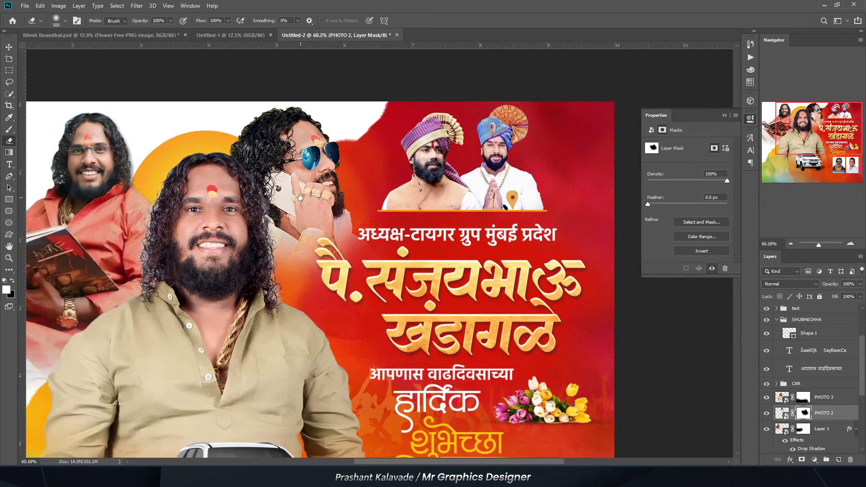
Step: Clip a Hue/Saturation adjustment to PHOTO 2 and set its saturation to -100
scroll(293, 184, up, 2)
key(v)
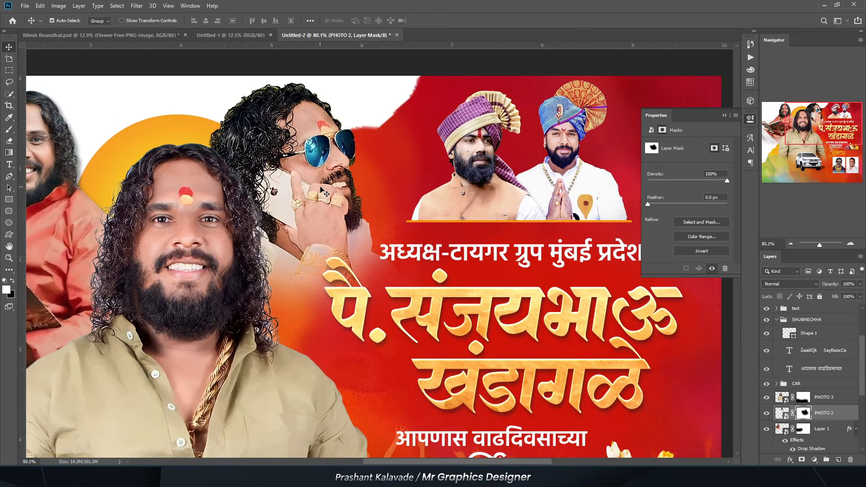
scroll(328, 179, up, 2)
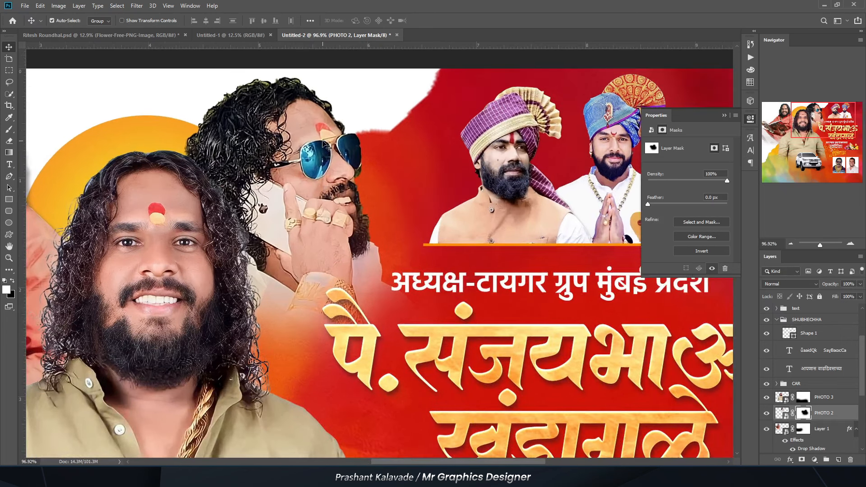
click(811, 460)
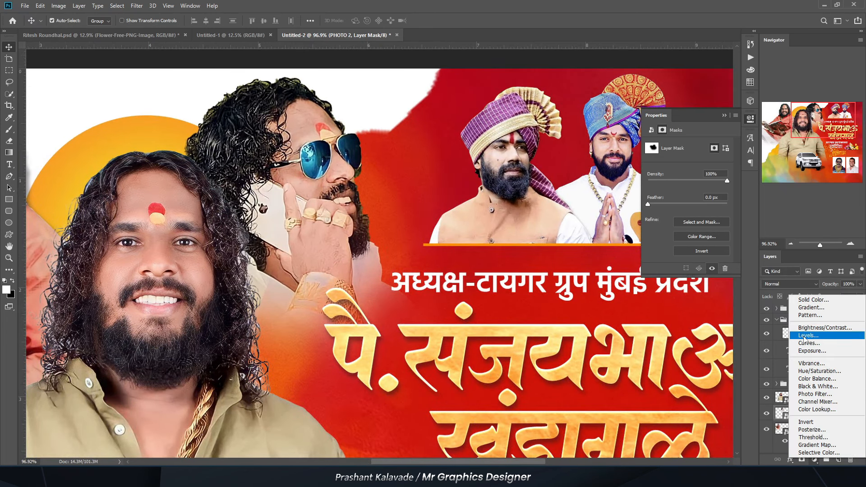
click(807, 371)
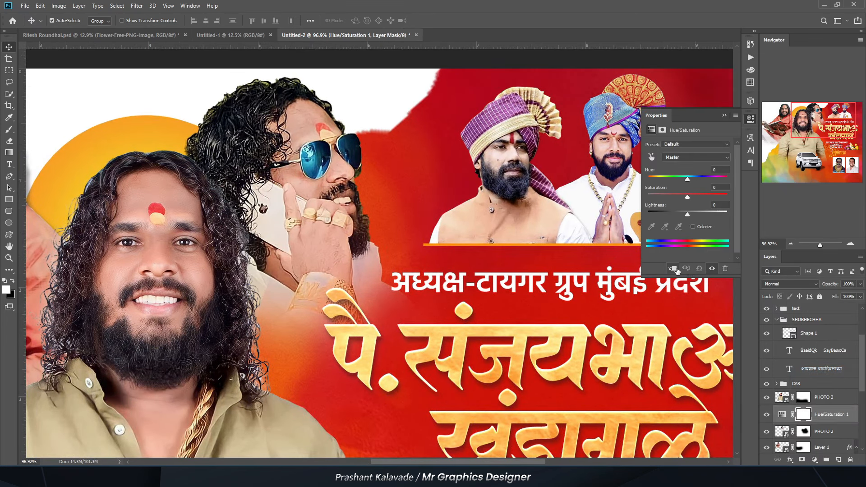
click(674, 269)
drag(688, 197, 645, 196)
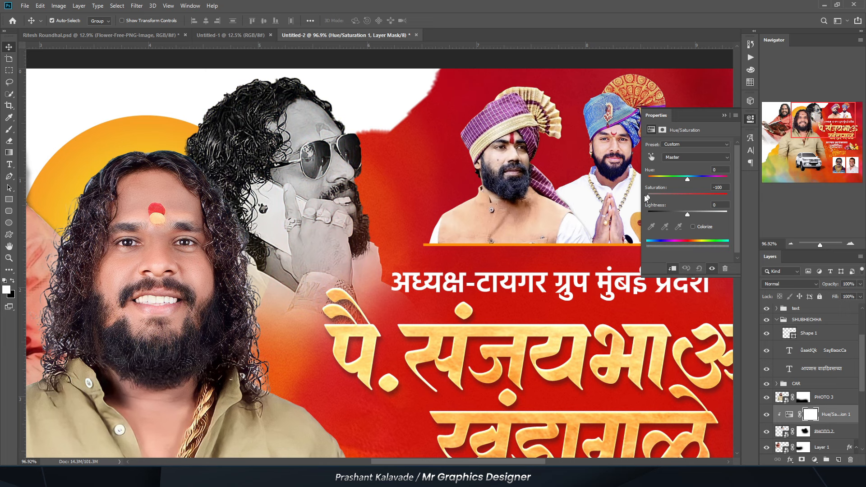
click(724, 116)
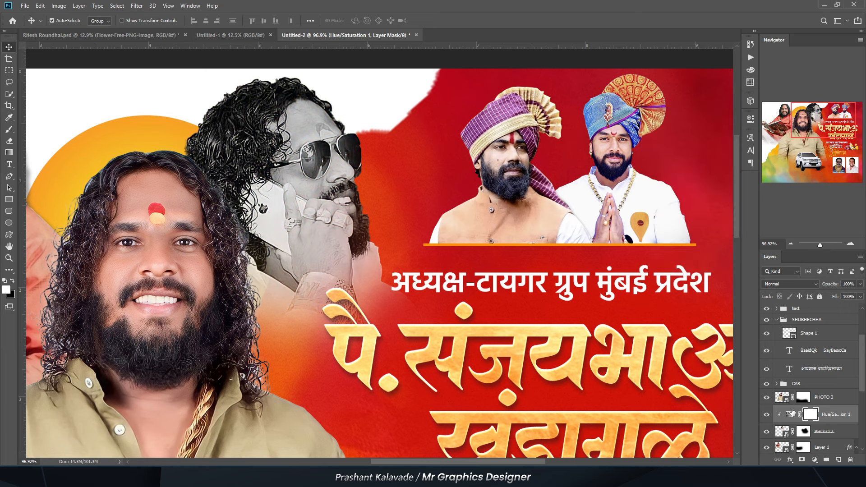
Step: Erase the Hue/Saturation mask over the forehead mark in PHOTO 2 with a small eraser to restore its red colour
key(e)
scroll(310, 149, up, 3)
scroll(312, 136, up, 4)
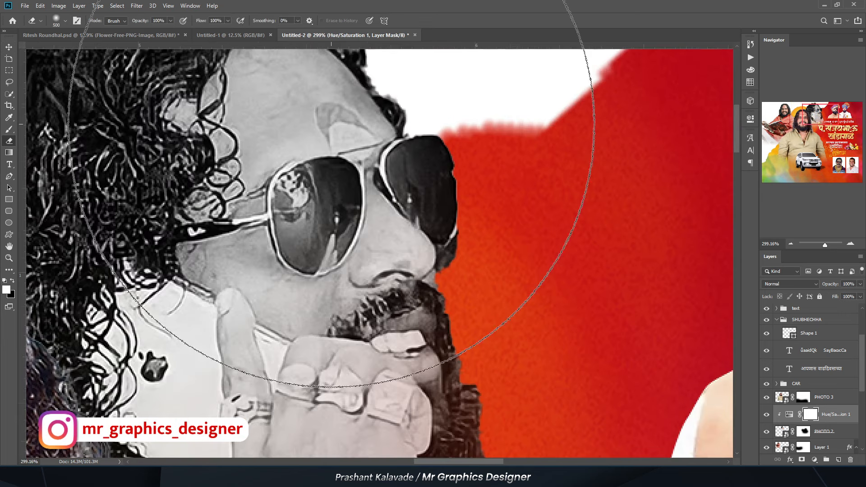
key(bracketleft)
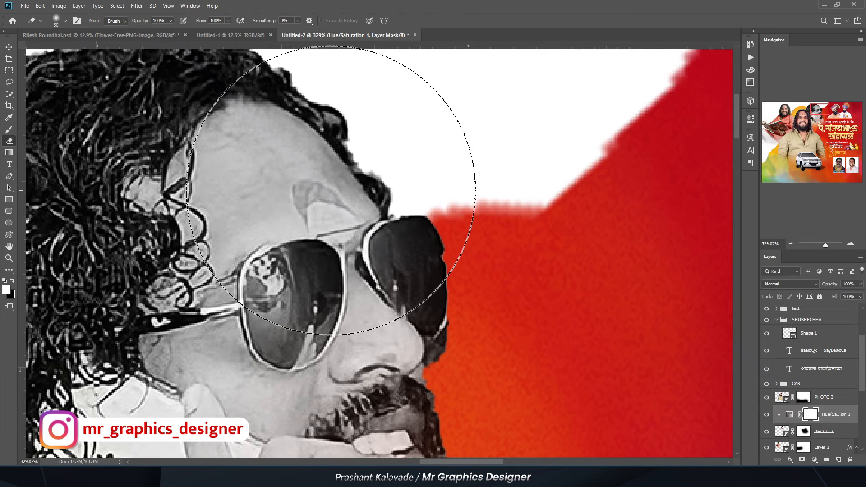
key(bracketleft)
key(bracketleft)
key(bracketleft)
key(bracketleft)
key(bracketleft)
key(bracketleft)
key(bracketleft)
key(bracketleft)
key(bracketleft)
key(bracketleft)
key(bracketleft)
key(bracketleft)
key(bracketleft)
key(bracketleft)
key(bracketleft)
scroll(328, 198, up, 3)
mouse_move(327, 197)
mouse_down()
mouse_move(280, 184)
mouse_move(290, 213)
mouse_up()
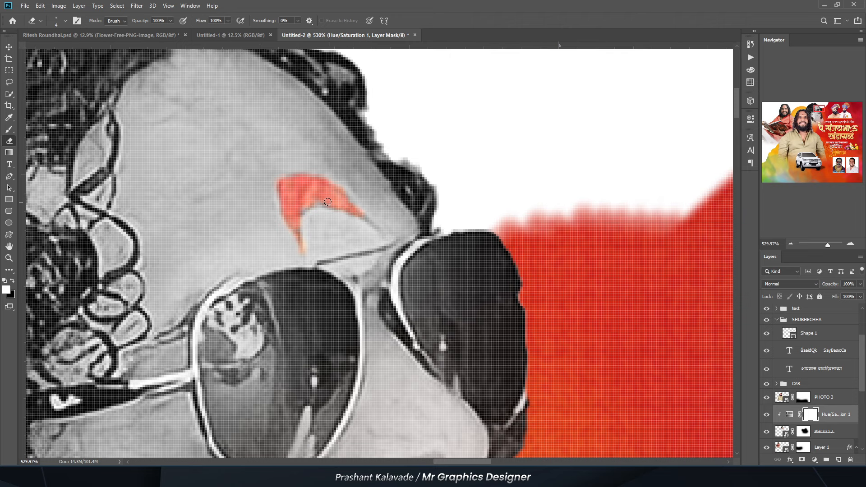
scroll(325, 169, down, 5)
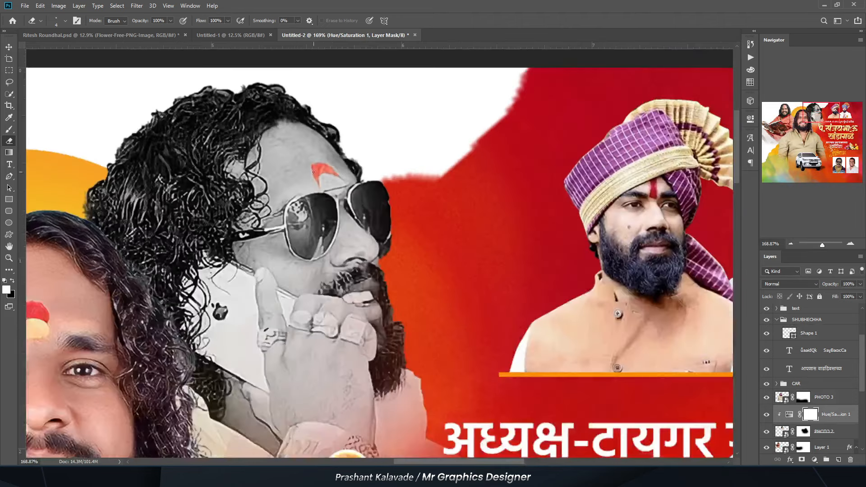
scroll(328, 169, up, 6)
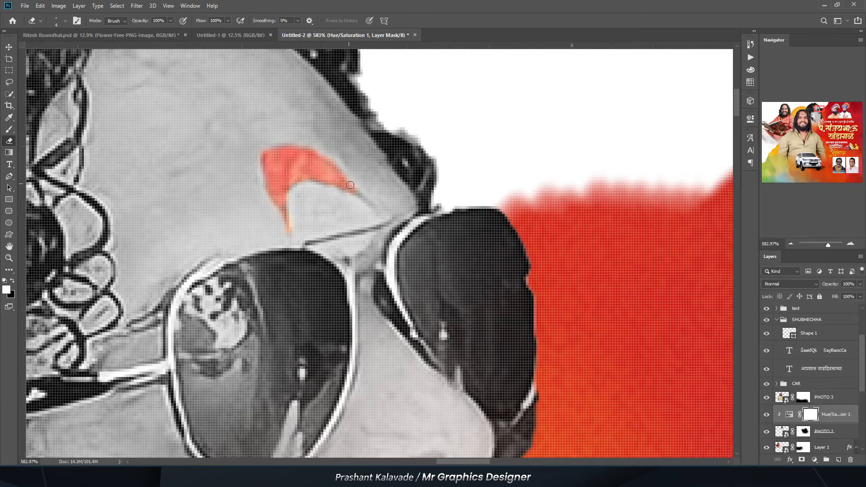
scroll(350, 185, down, 6)
Step: Erase the Hue/Saturation mask over the finger rings in PHOTO 2 to restore their gold colour
scroll(234, 246, up, 5)
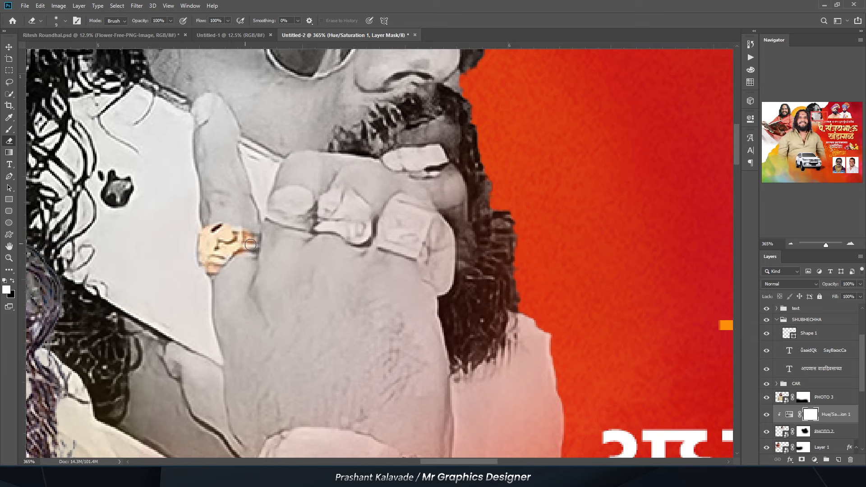
drag(294, 221, 289, 201)
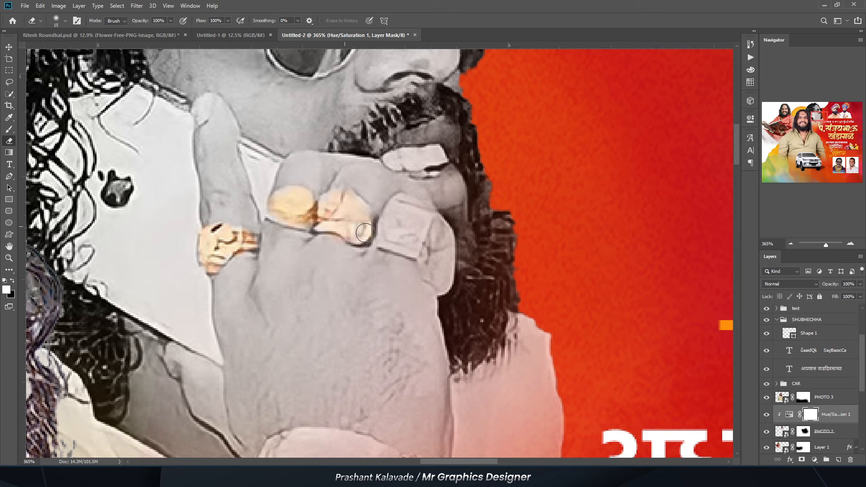
mouse_move(414, 230)
mouse_down()
mouse_move(389, 219)
mouse_move(398, 245)
mouse_move(432, 236)
mouse_up()
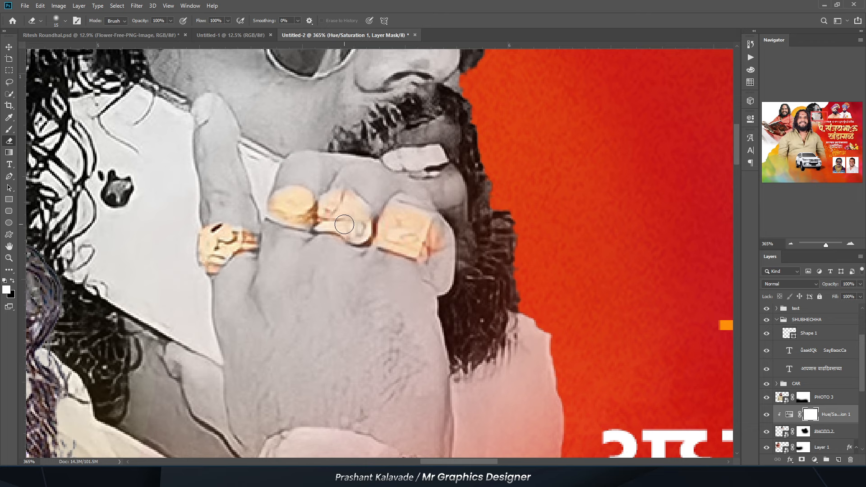
scroll(310, 215, down, 10)
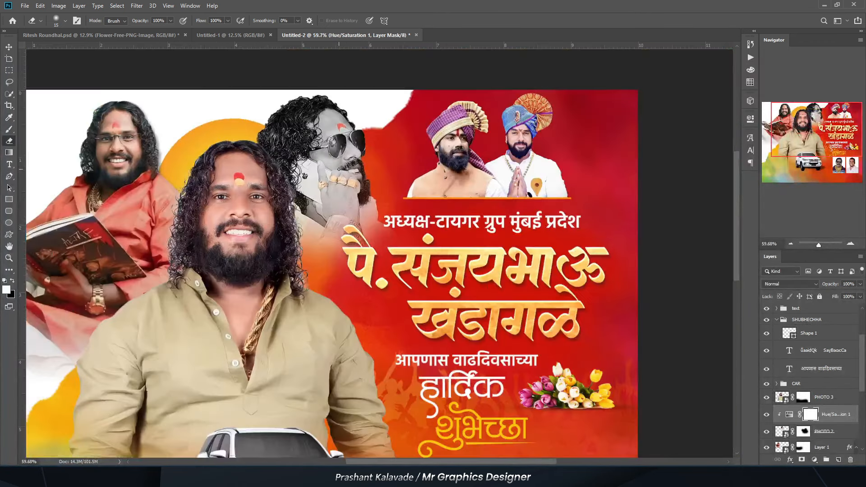
scroll(338, 166, down, 3)
scroll(330, 169, down, 3)
key(v)
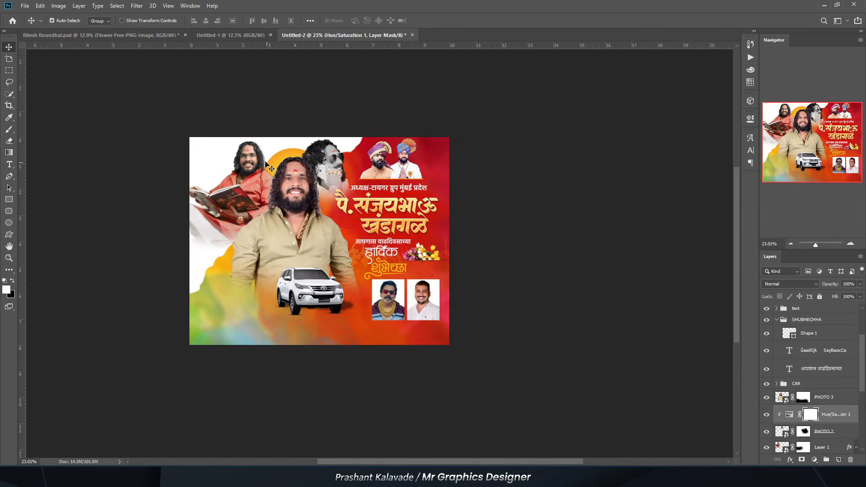
scroll(267, 135, up, 5)
scroll(357, 137, down, 4)
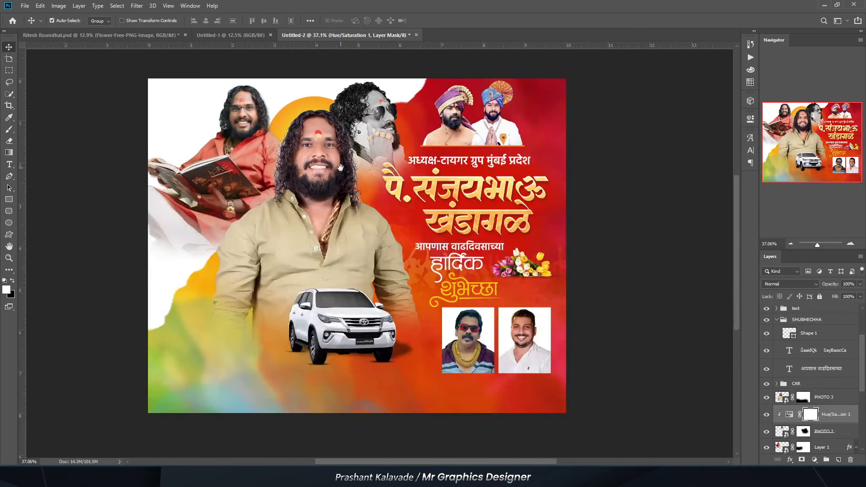
Step: Duplicate the white designation line onto the white area by the book-reading portrait and recolour the copy with red sampled from the background
scroll(176, 103, up, 8)
drag(172, 103, 143, 183)
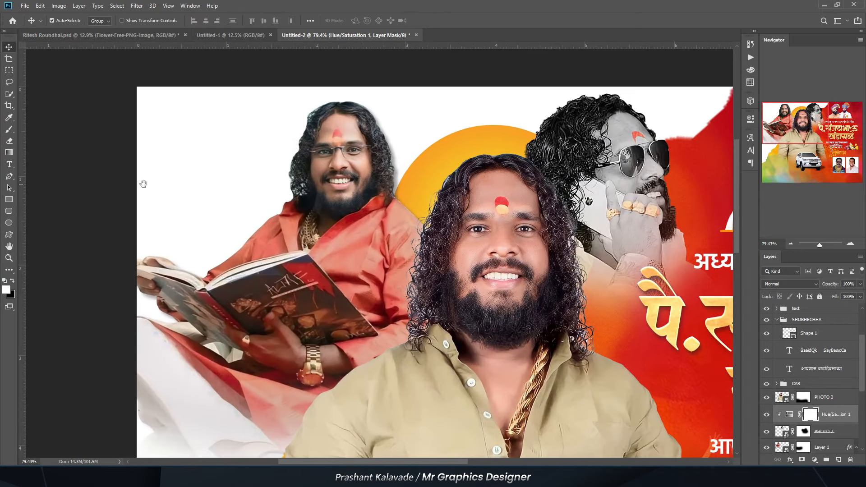
click(697, 262)
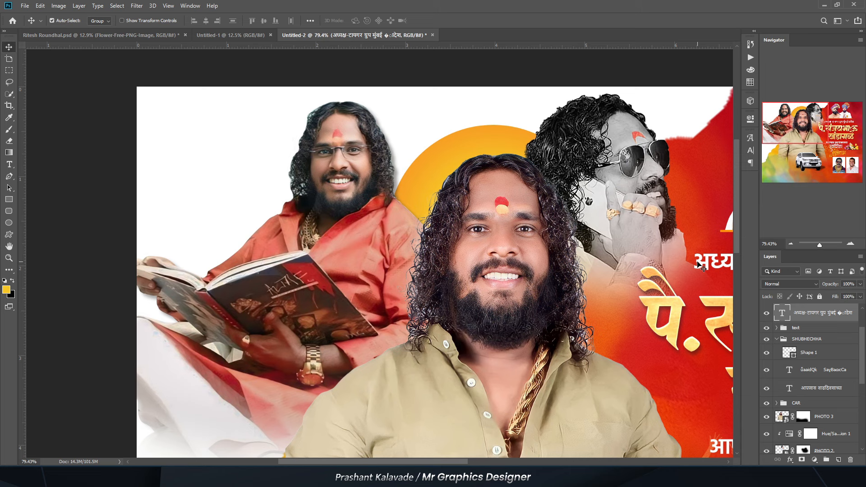
drag(699, 263, 129, 146)
double_click(180, 153)
click(361, 20)
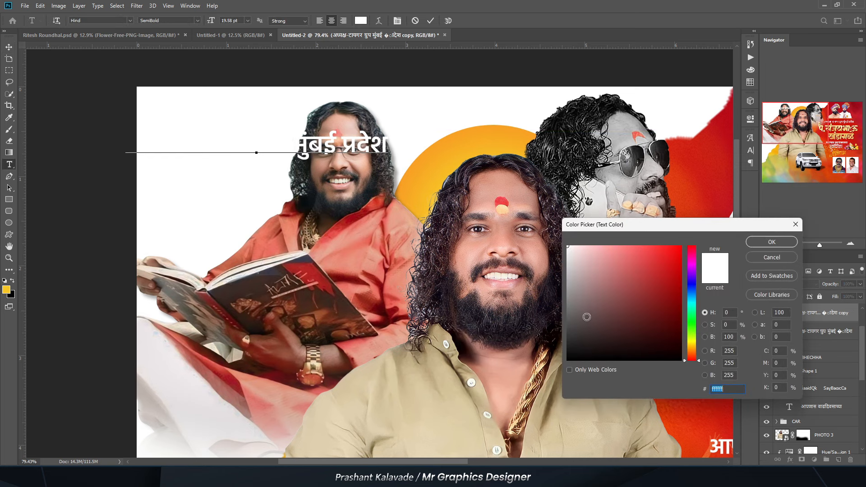
click(696, 192)
key(Return)
key(ctrl+Return)
key(v)
drag(196, 144, 206, 138)
Step: Switch to Google Input Tools in the browser, copy the five-line slogan from अनेक through #भाऊ, and return to Photoshop
click(465, 476)
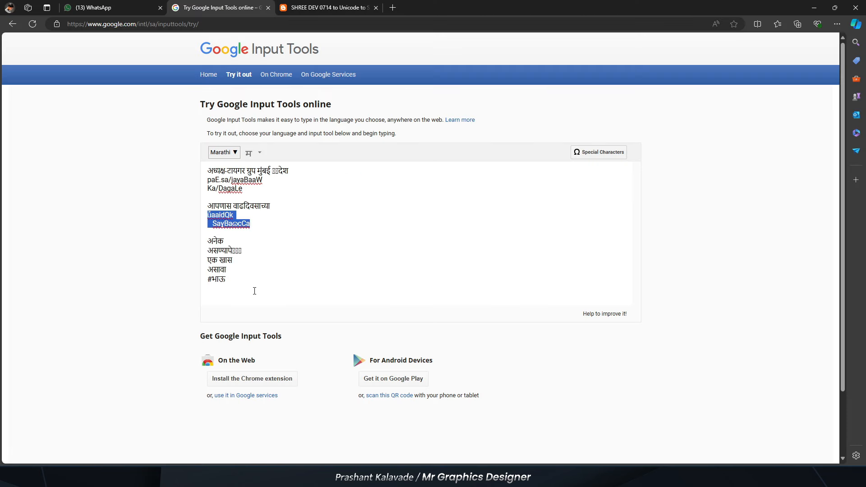
click(234, 231)
drag(209, 241, 254, 293)
key(ctrl+c)
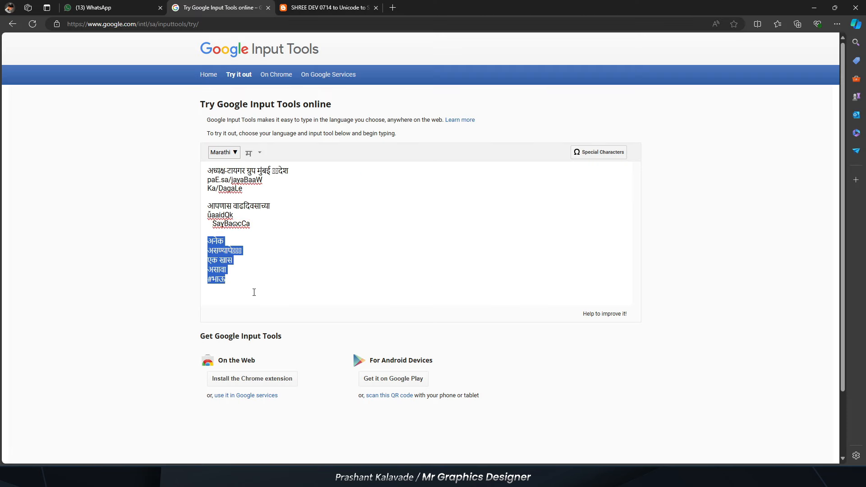
click(500, 476)
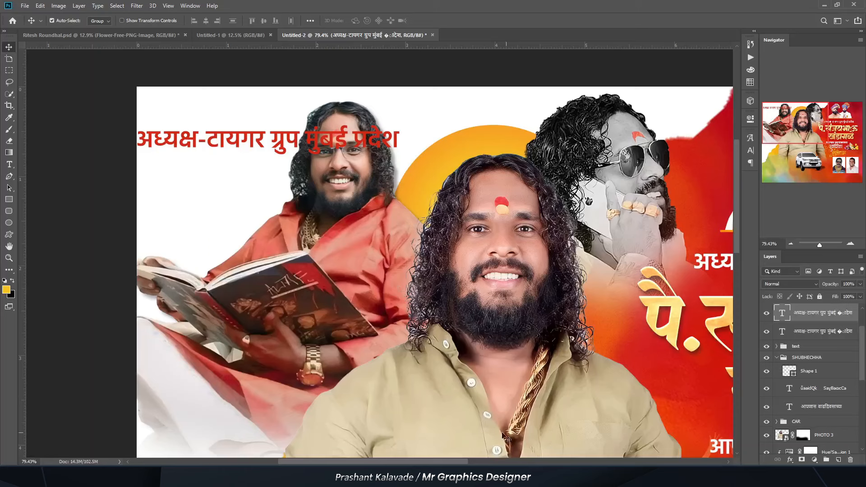
Step: Replace the duplicated line's text with the copied slogan and place it on the white area beside the book-reading portrait
double_click(232, 145)
key(ctrl+a)
key(ctrl+v)
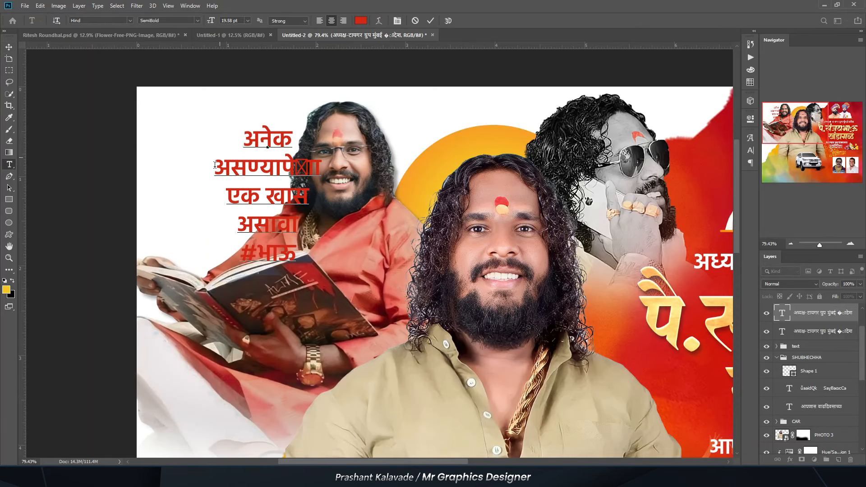
drag(212, 257, 153, 233)
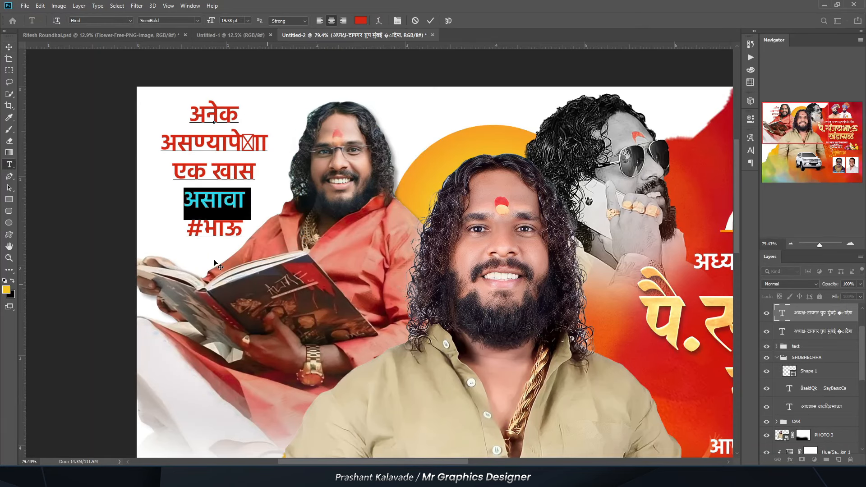
key(ctrl+Return)
key(ctrl+s)
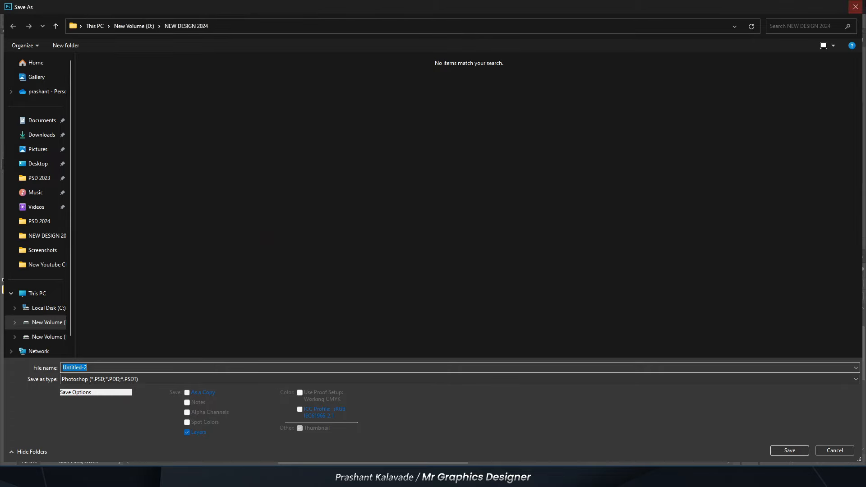
click(856, 6)
Step: Set the leading of the whole five-line slogan to 18 pt
click(216, 161)
key(ctrl+a)
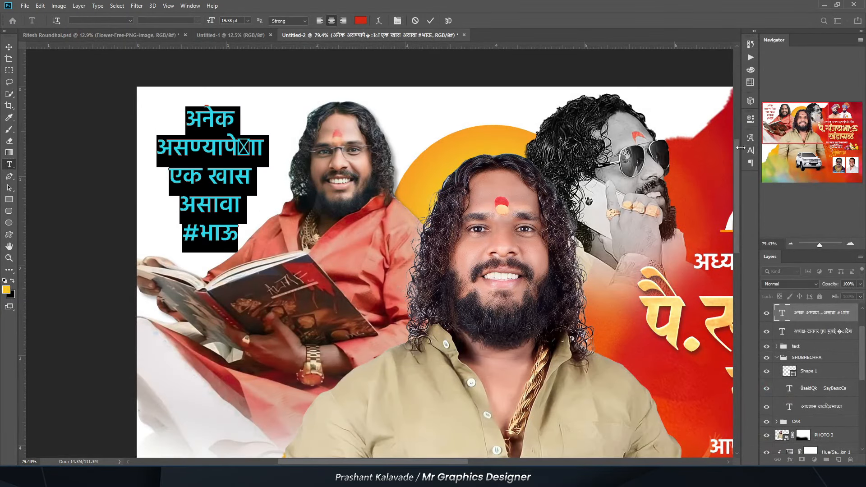
click(750, 150)
scroll(722, 161, down, 10)
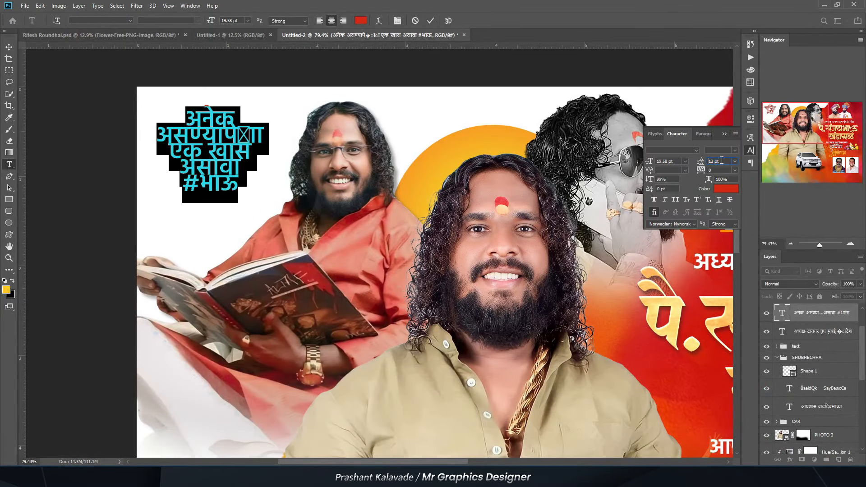
scroll(722, 160, up, 5)
click(190, 144)
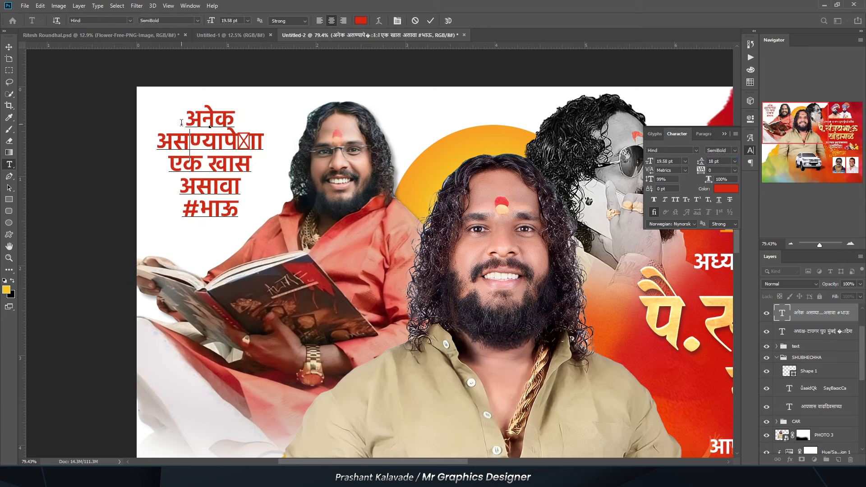
Step: Recolour the entire slogan text black
drag(186, 119, 235, 120)
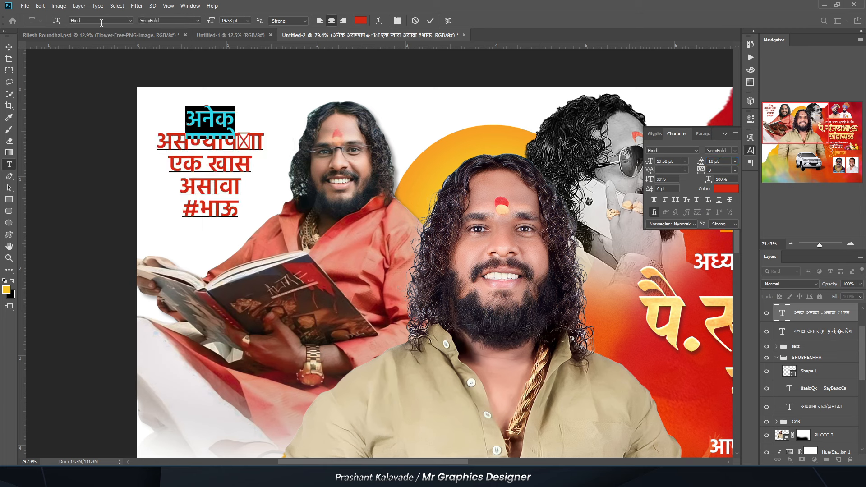
key(ctrl+a)
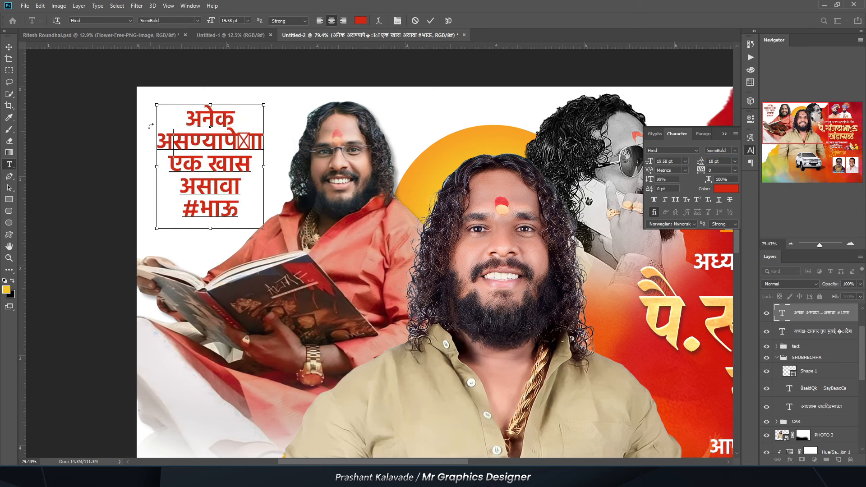
click(363, 23)
drag(652, 300, 555, 373)
key(Return)
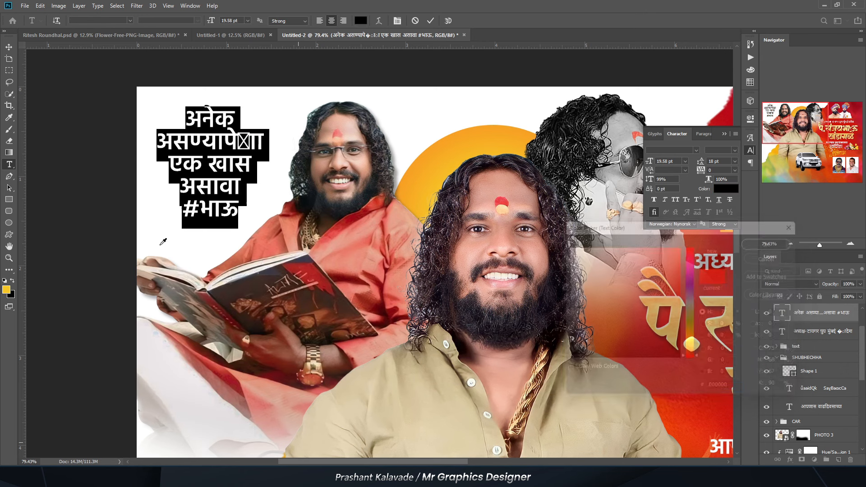
click(125, 220)
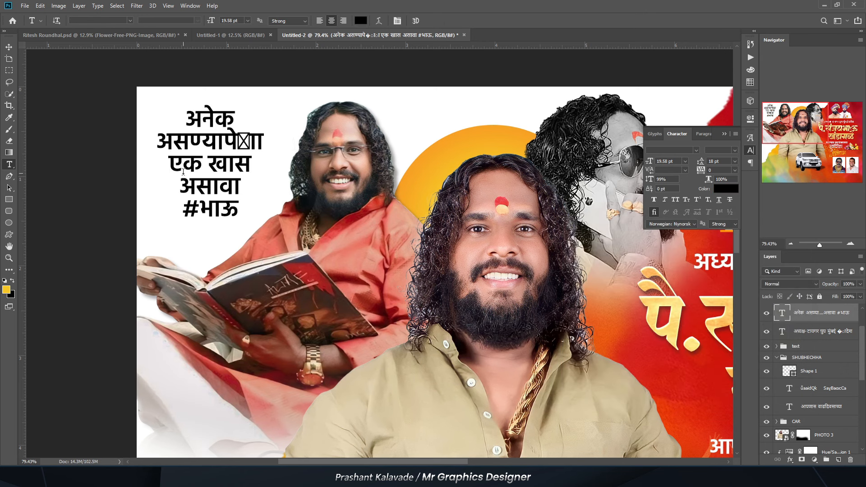
Step: Recolour the slogan words एक खास dark red, #b2300d
drag(172, 177, 244, 189)
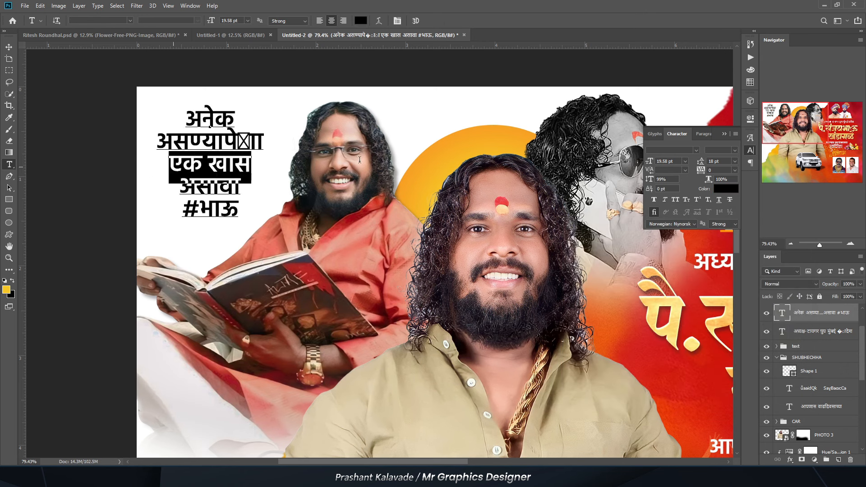
click(358, 21)
click(688, 429)
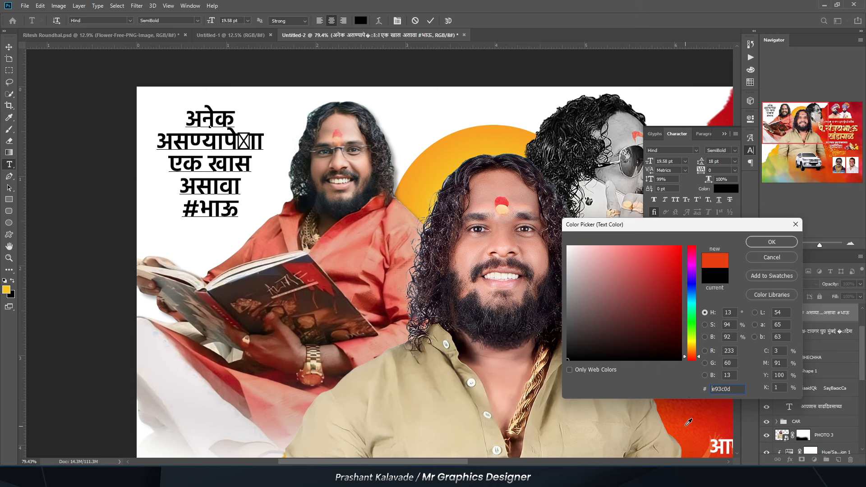
click(674, 280)
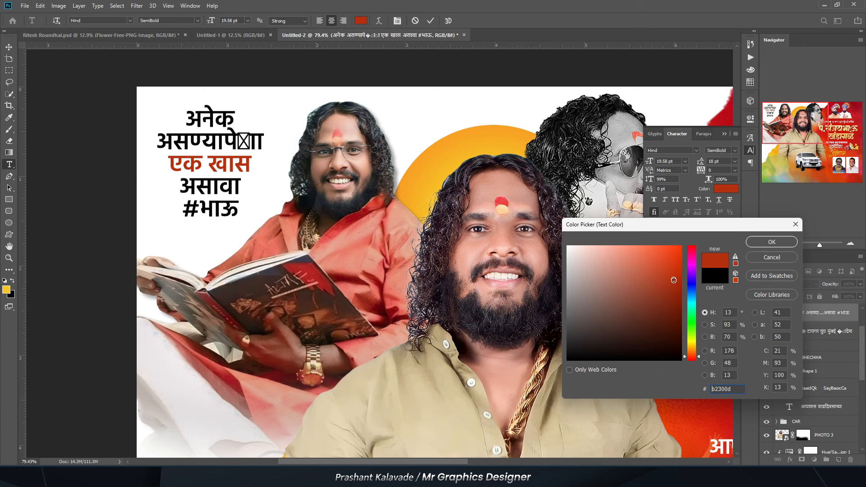
key(Return)
Step: Recolour the #भाऊ line with the dark red sampled from एक खास
scroll(201, 186, up, 5)
drag(161, 216, 401, 222)
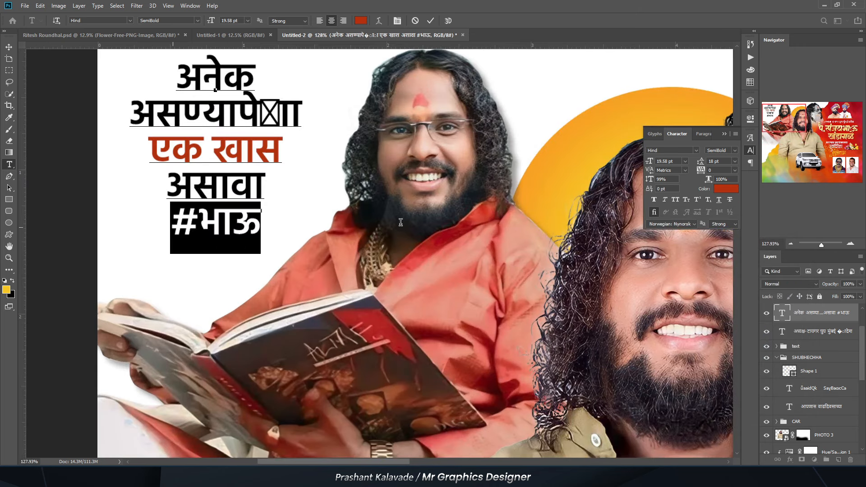
click(360, 21)
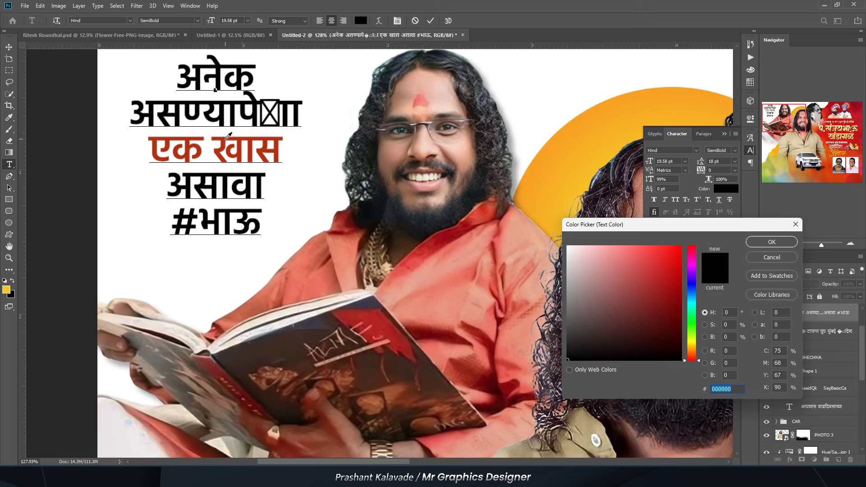
click(228, 135)
key(Return)
Step: Remove the missing-glyph box from the slogan's second line and retype its ending so the word reads असण्यापेक्षा
click(751, 137)
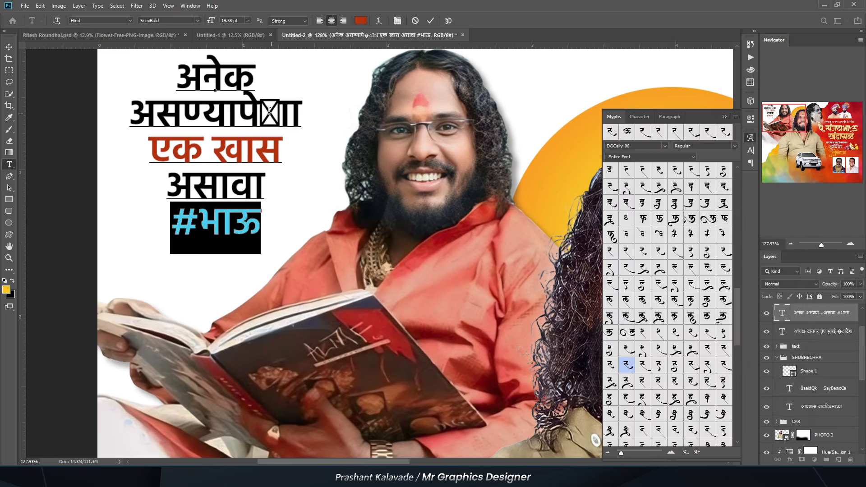
click(267, 113)
drag(280, 118, 269, 120)
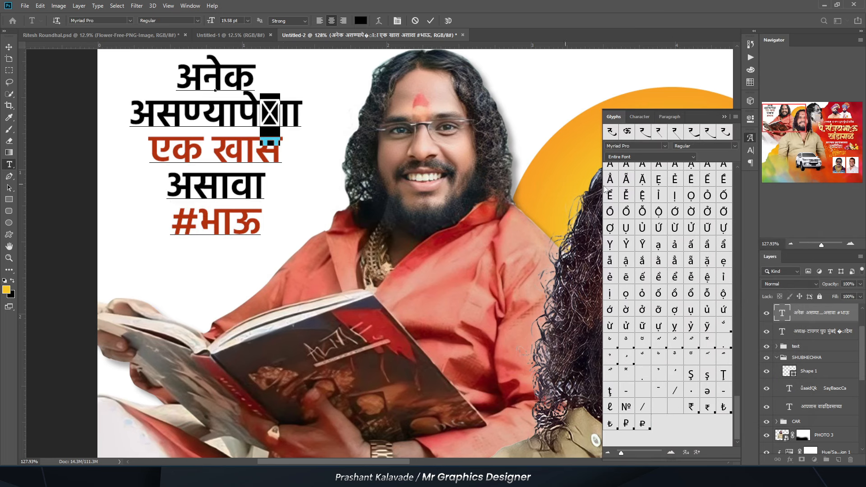
key(BackSpace)
scroll(606, 189, up, 5)
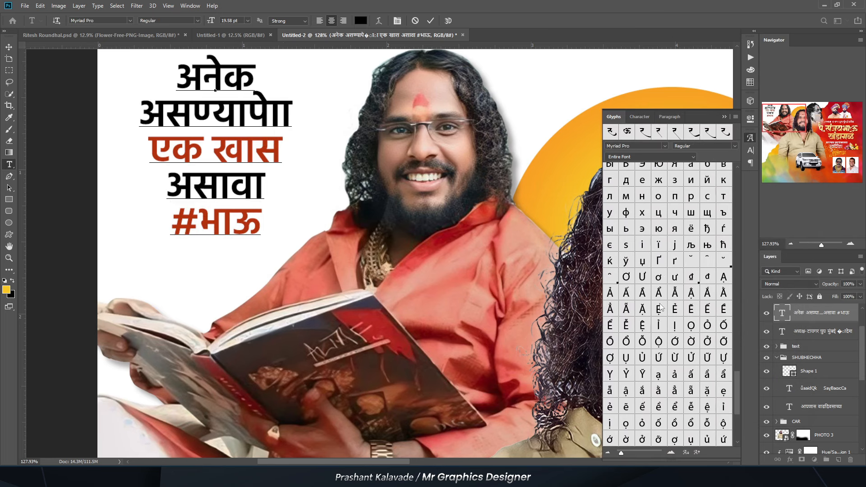
click(271, 110)
drag(253, 116, 348, 126)
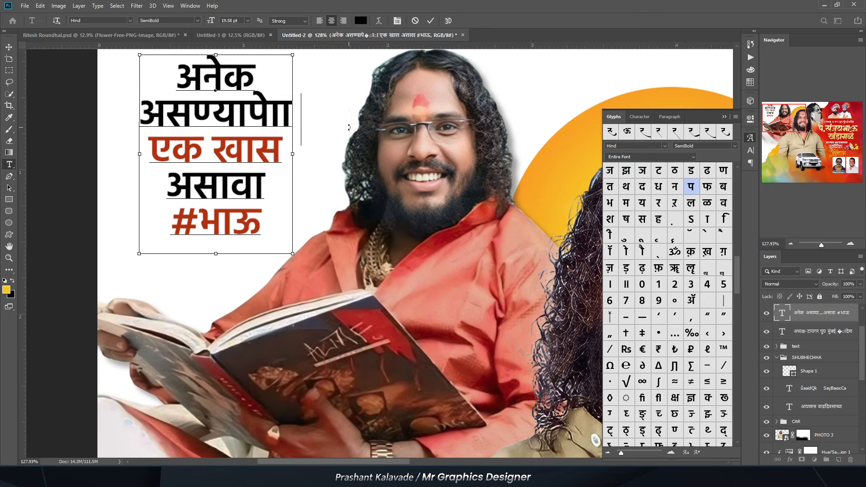
text(पेक्षा)
key(ctrl+Return)
Step: Set the red slogan lines #भाऊ and एक खास in Hind Bold
scroll(142, 134, down, 5)
drag(168, 133, 210, 147)
scroll(184, 112, up, 3)
scroll(226, 157, up, 2)
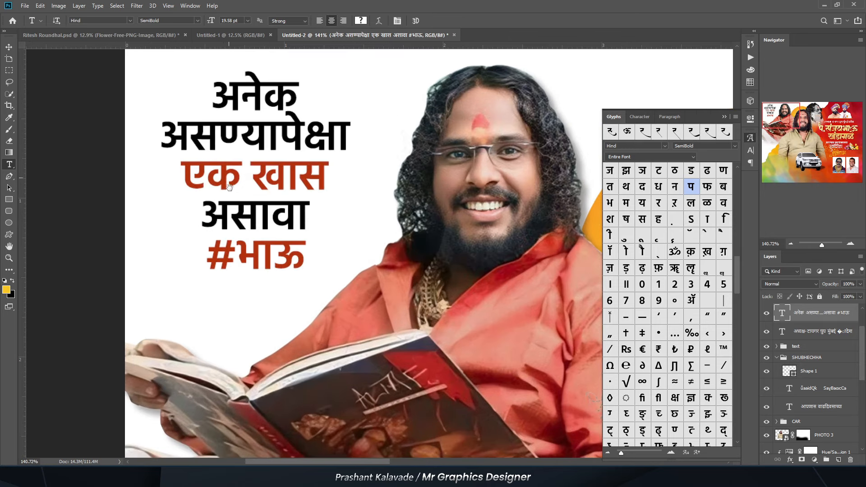
triple_click(212, 258)
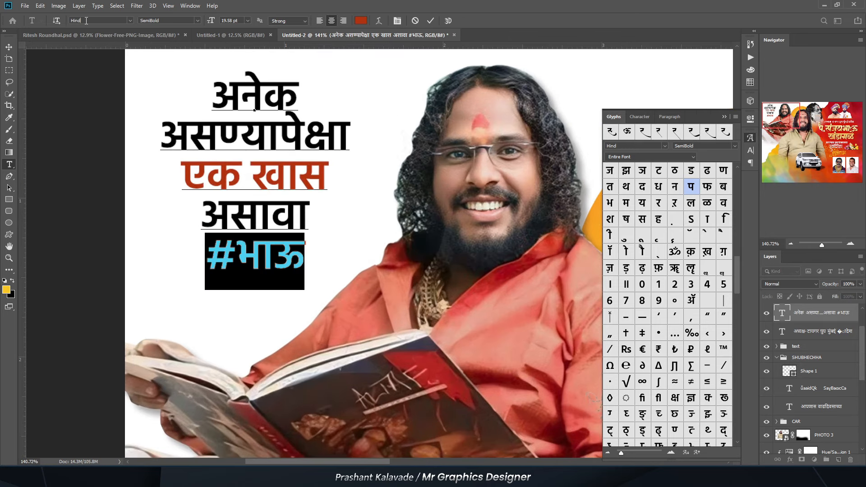
key(BackSpace)
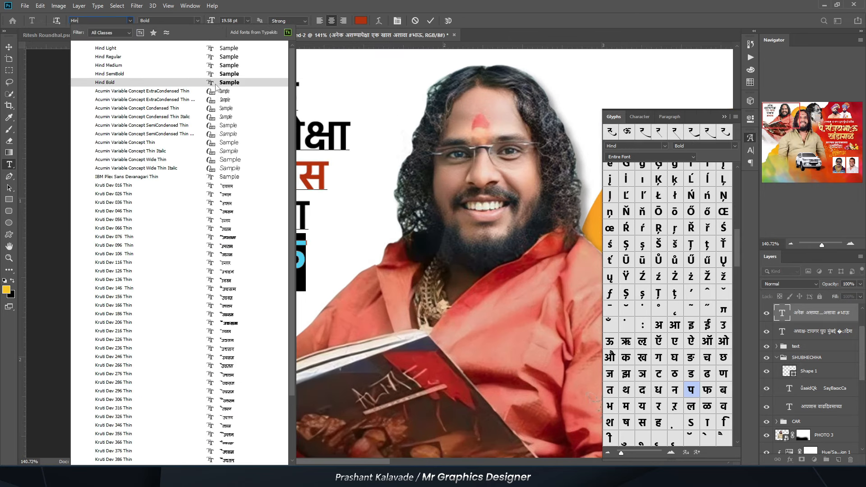
click(216, 84)
click(174, 164)
drag(186, 175, 421, 179)
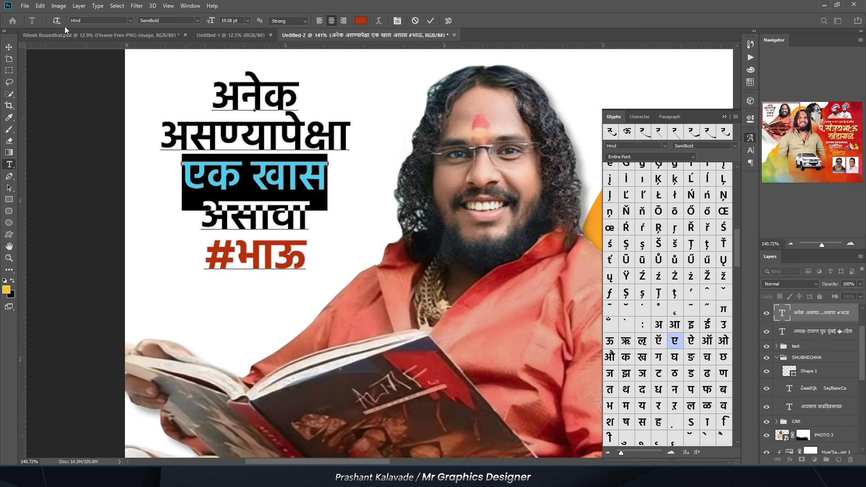
text(Hin)
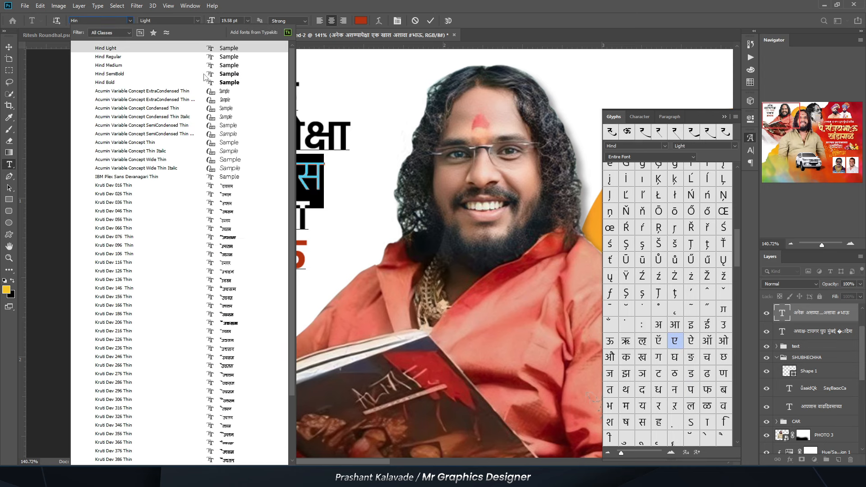
click(216, 84)
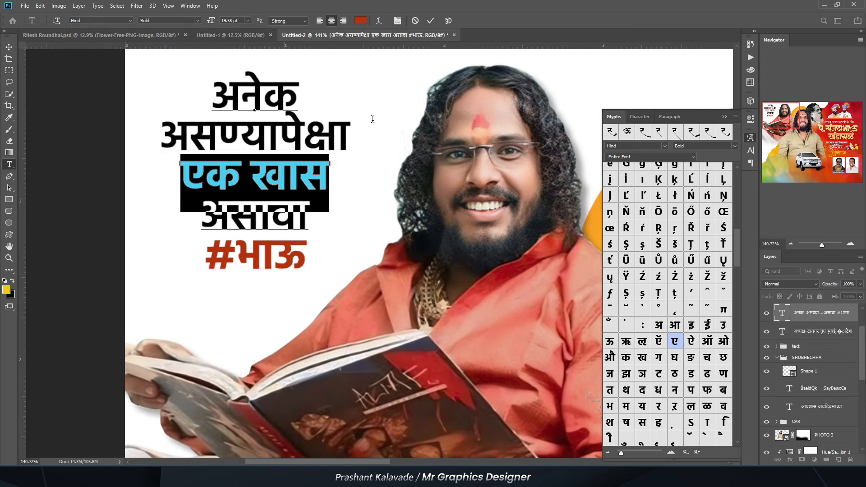
Step: Scale the slogan text block up proportionally to about 107%
click(8, 48)
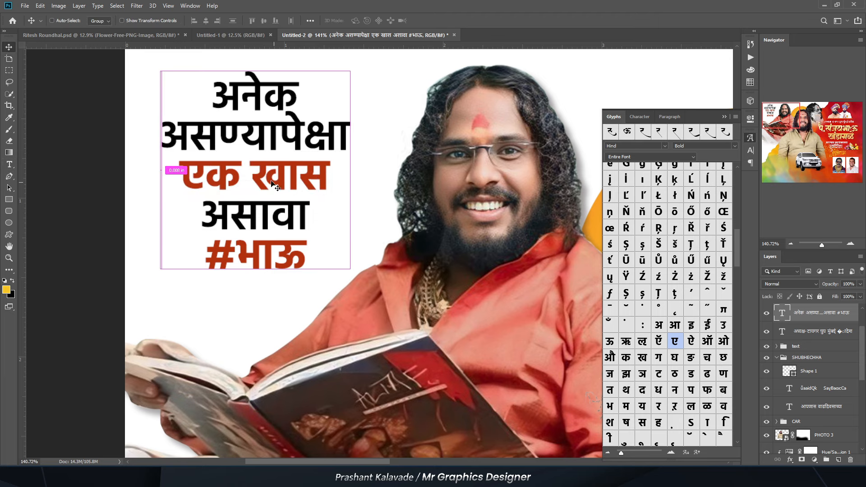
key(ctrl+t)
drag(159, 75, 148, 70)
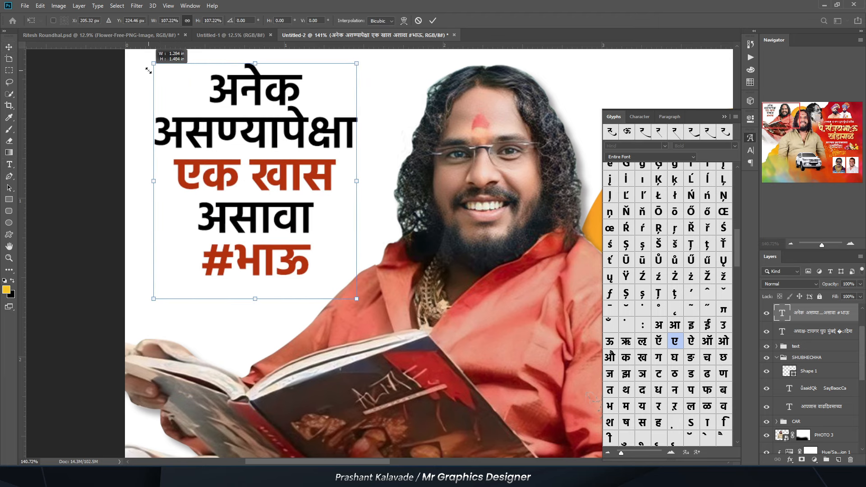
scroll(171, 100, down, 2)
key(Return)
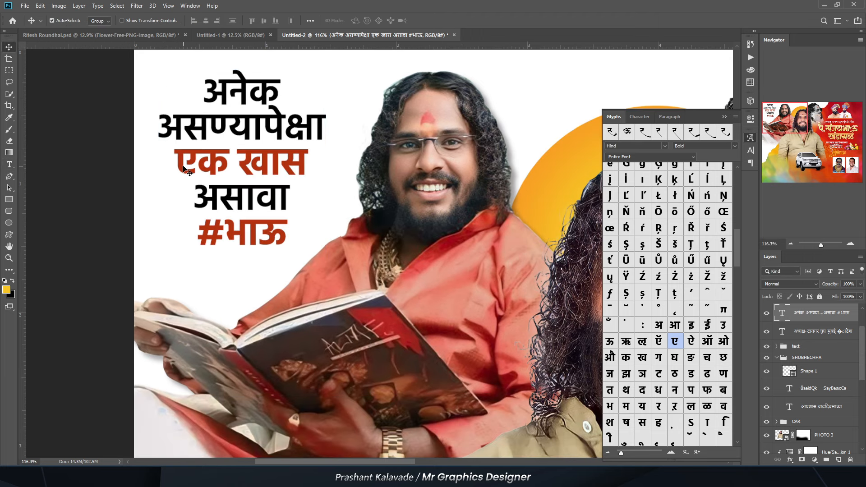
Step: Set the slogan line एक खास to 24 pt with 100% vertical scale
double_click(185, 171)
shift+click(307, 170)
click(750, 150)
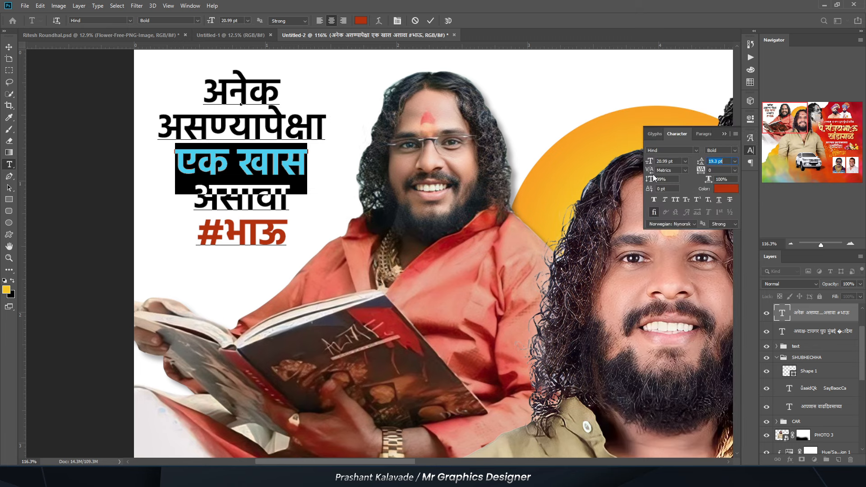
click(661, 179)
scroll(662, 179, up, 1)
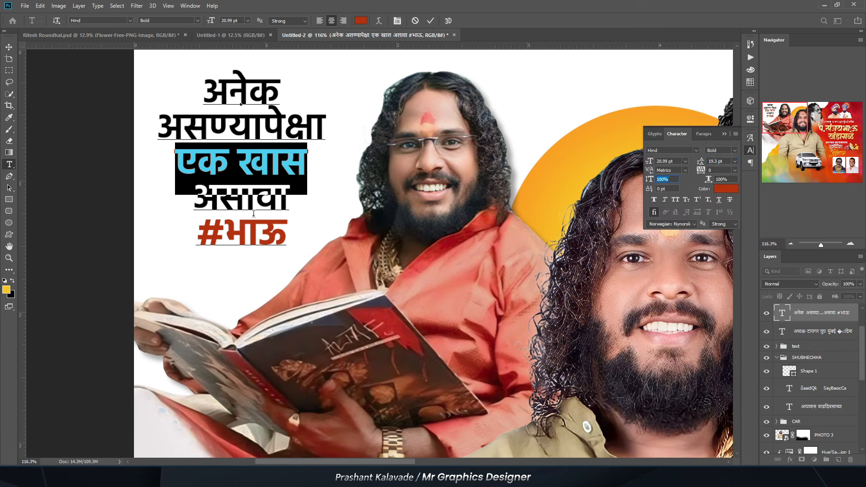
scroll(668, 162, up, 3)
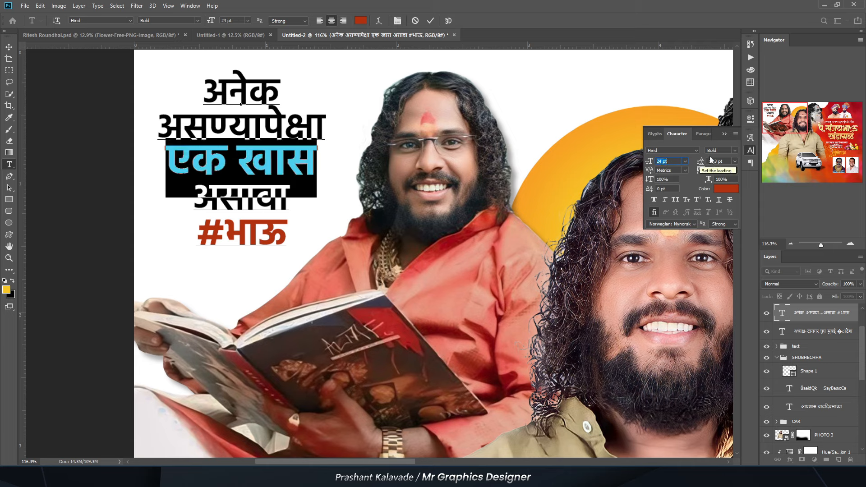
Step: Enlarge the #भाऊ line of the slogan to 24 pt
double_click(202, 238)
key(ctrl+shift+period)
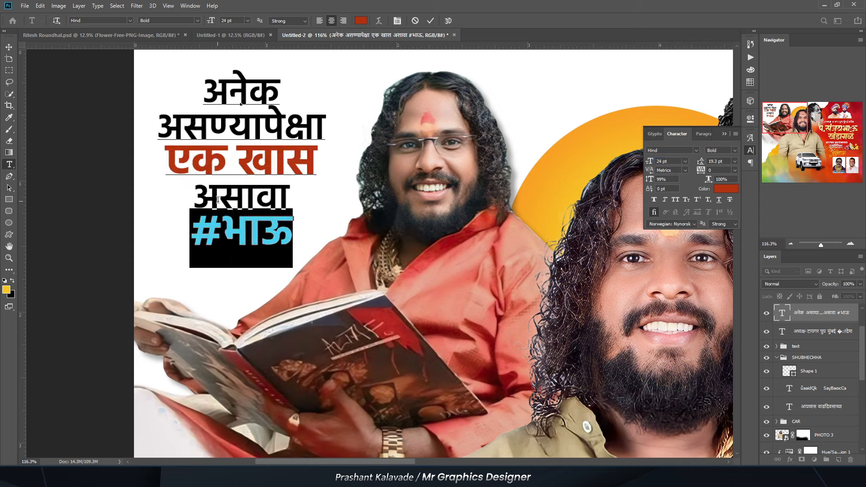
click(202, 201)
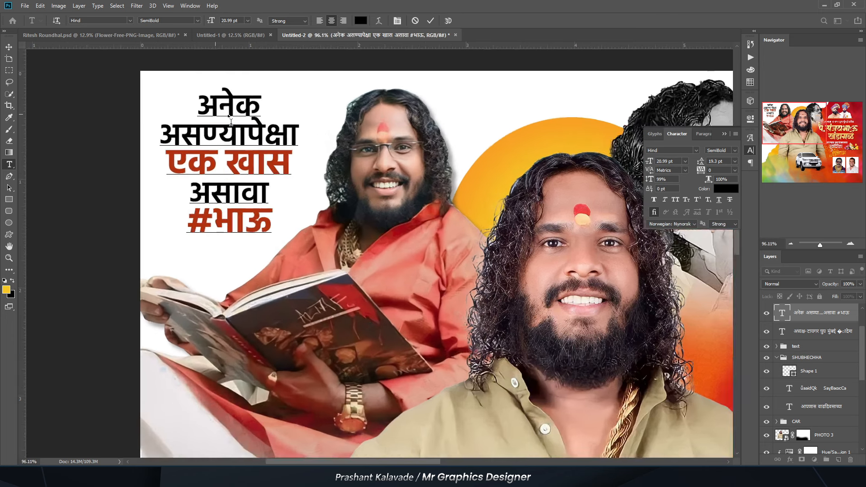
Step: Reduce the slogan's first two lines, अनेक असण्यापेक्षा, to 16.99 pt and set their leading to 17 pt
drag(191, 91, 340, 141)
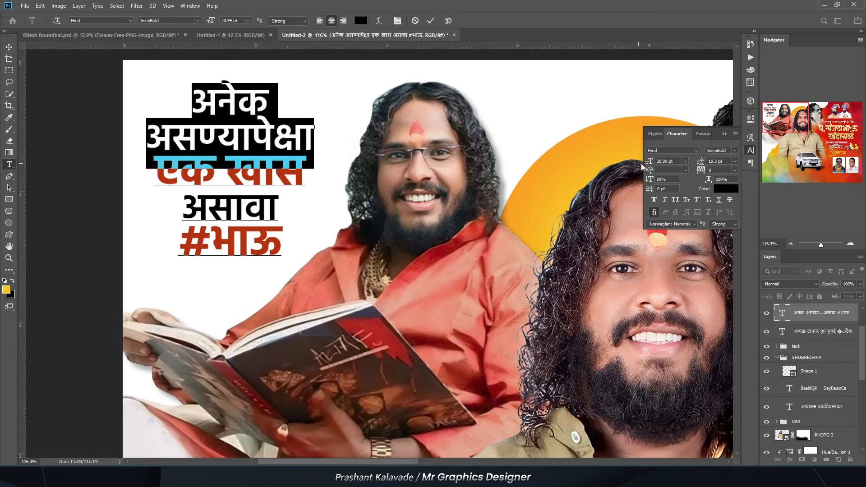
key(Down)
key(Down)
key(Down)
key(Down)
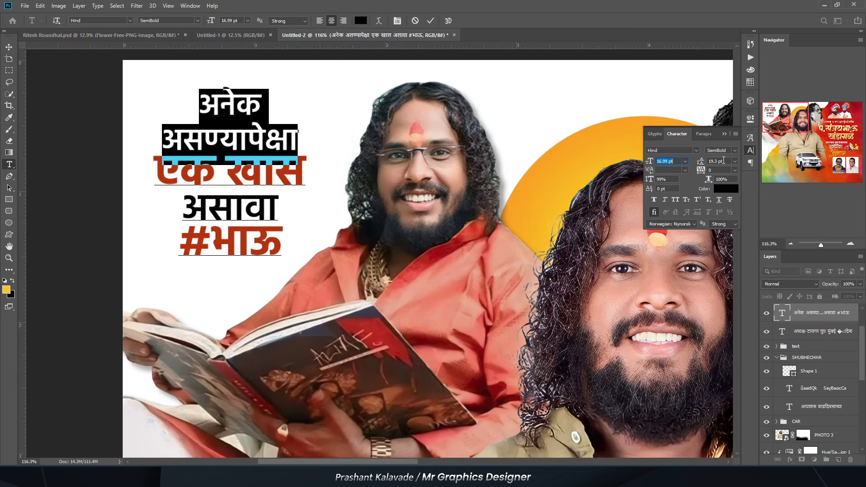
click(723, 161)
key(Down)
key(Down)
Step: Set the slogan word असावा to 16.99 pt and the leading to 15 pt
click(183, 202)
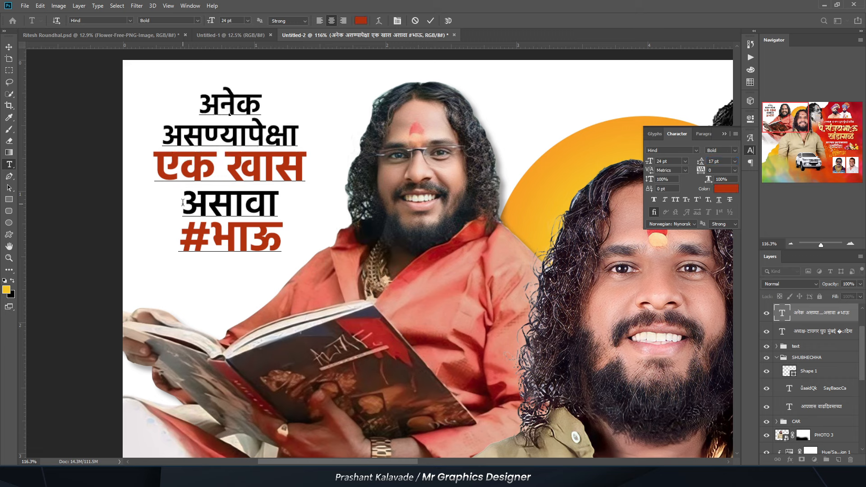
double_click(183, 202)
drag(162, 136, 210, 147)
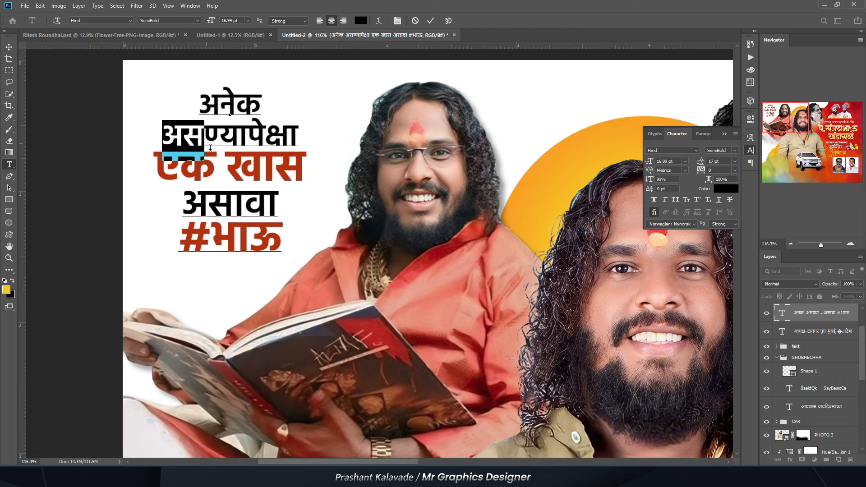
double_click(195, 206)
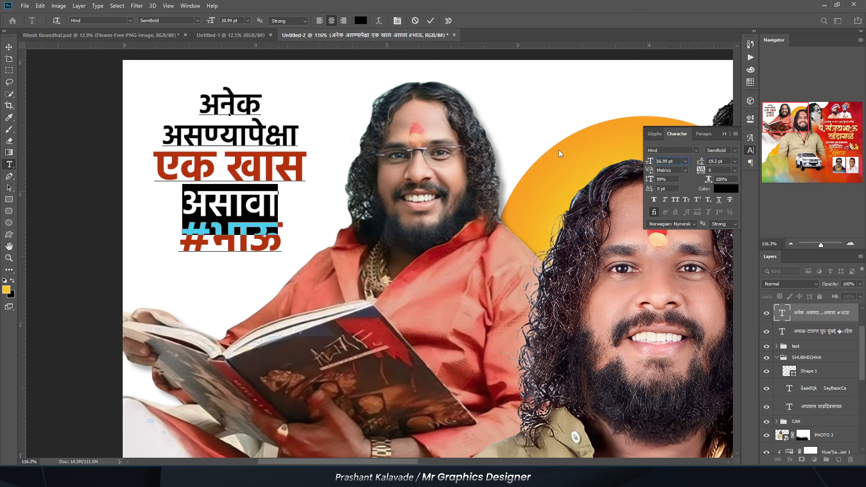
key(Return)
double_click(202, 214)
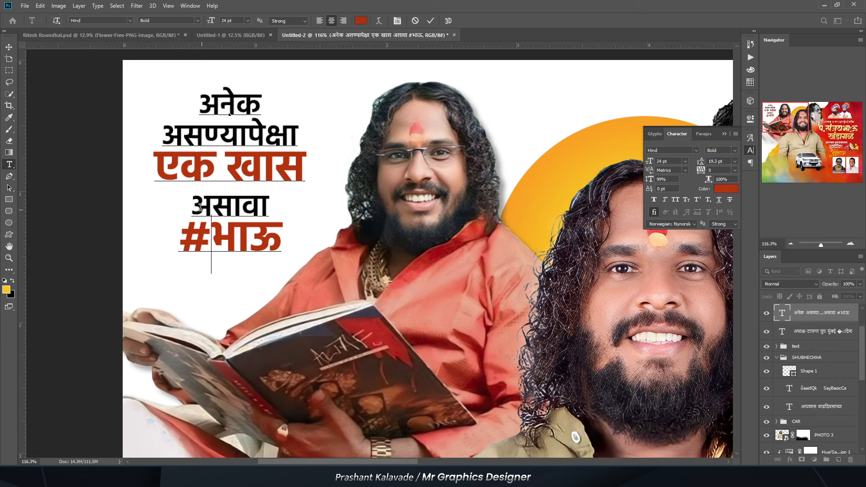
click(719, 162)
text(15)
key(Return)
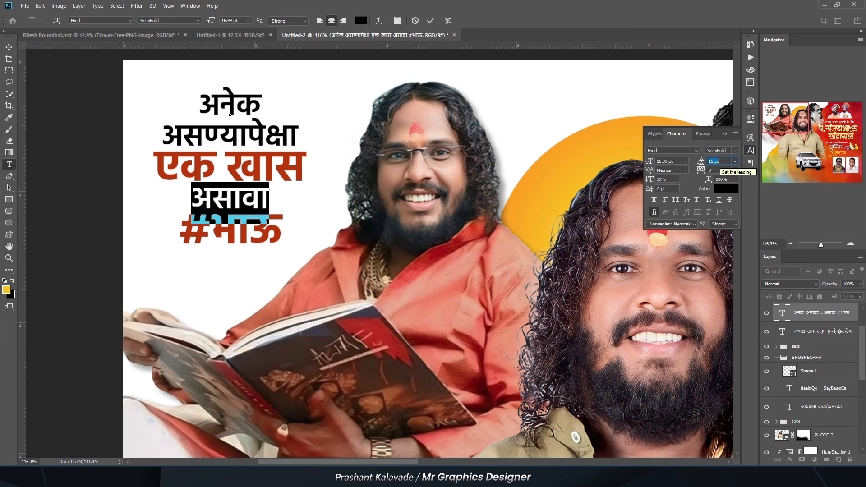
Step: Slightly enlarge the whole slogan text block and adjust its position beside the book-reading portrait
click(8, 46)
scroll(217, 132, down, 5)
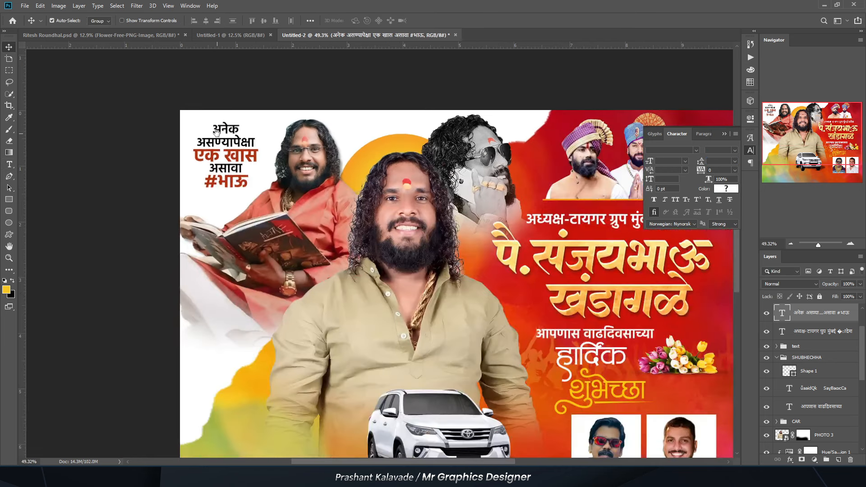
scroll(217, 131, up, 2)
key(ctrl+t)
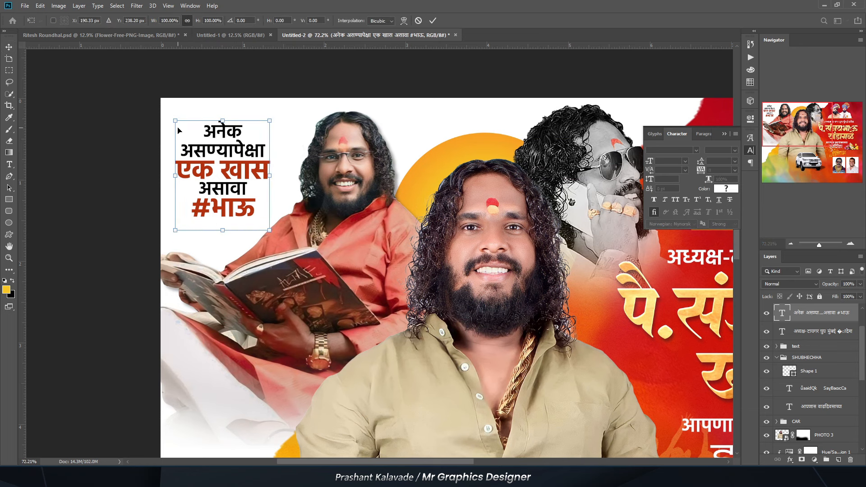
drag(175, 121, 170, 126)
key(Return)
scroll(170, 140, down, 4)
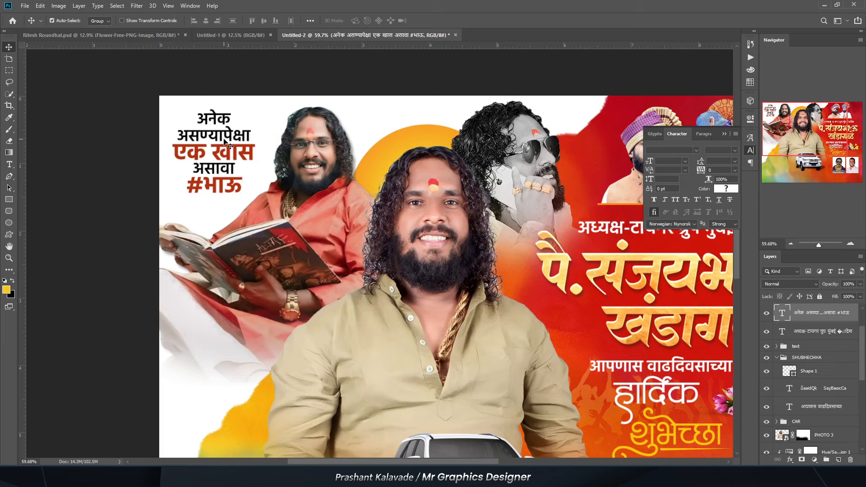
scroll(180, 151, down, 4)
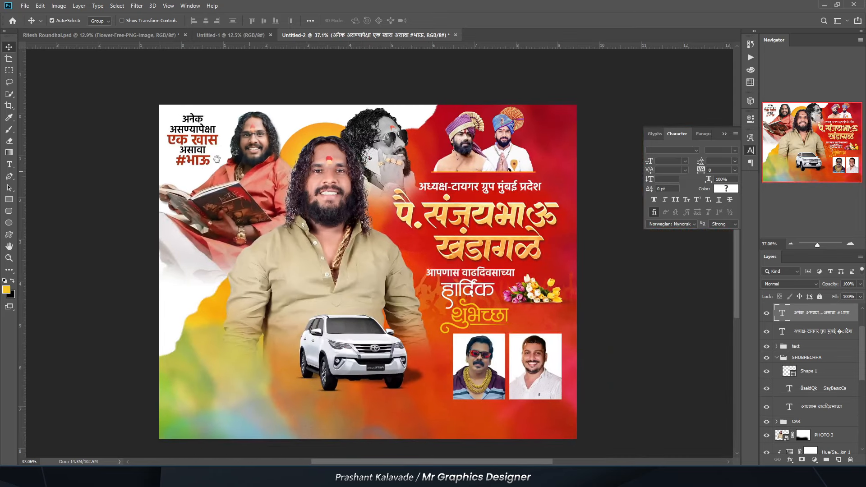
Step: Add an inner shadow to the book-reading portrait, with global light off and the blend mode Linear Dodge (Add)
scroll(179, 150, up, 4)
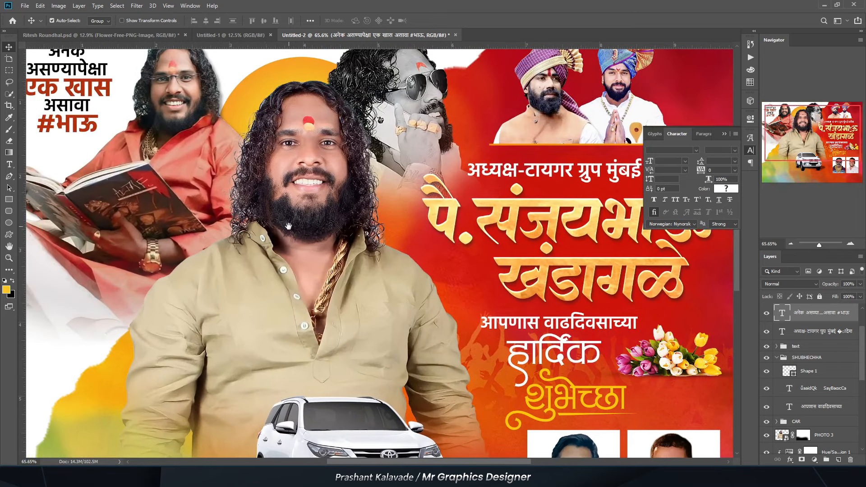
drag(266, 221, 312, 254)
scroll(264, 195, up, 4)
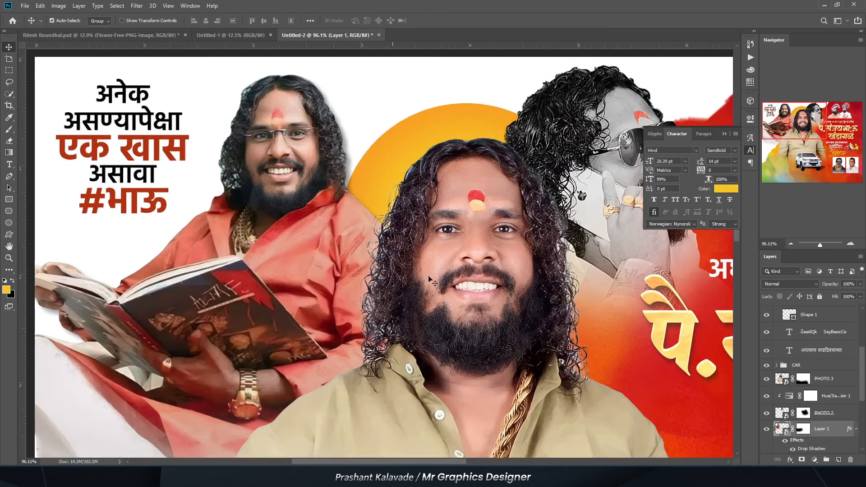
double_click(841, 434)
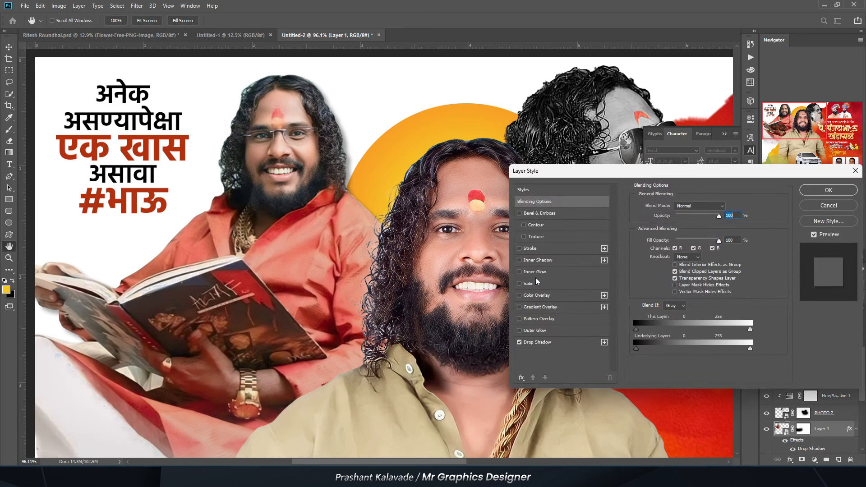
click(541, 265)
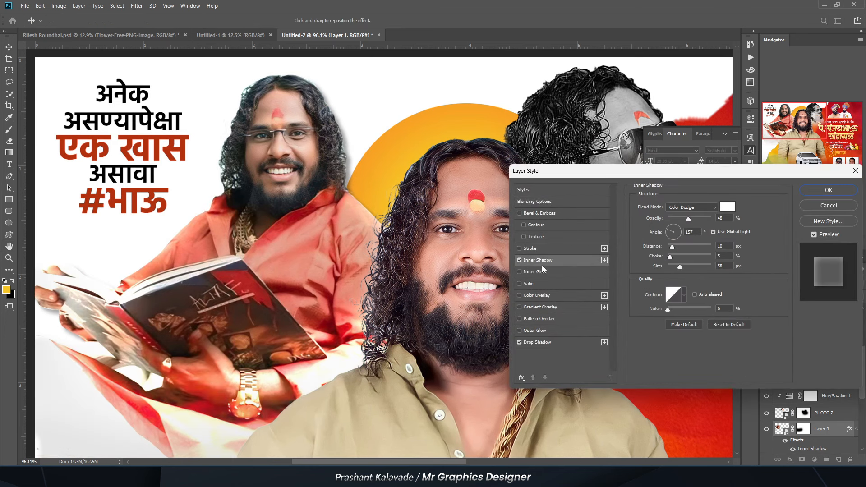
click(714, 232)
click(697, 207)
click(686, 297)
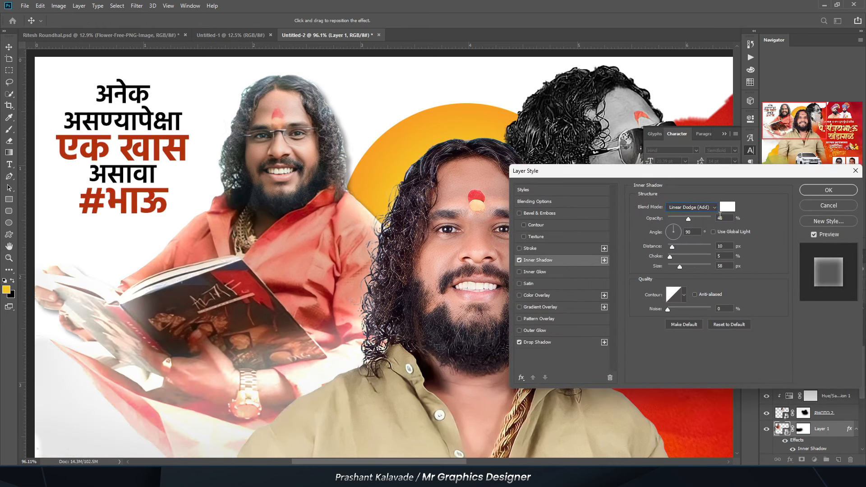
Step: Set the inner shadow's colour to the orange ffa800
click(727, 207)
drag(691, 344, 691, 346)
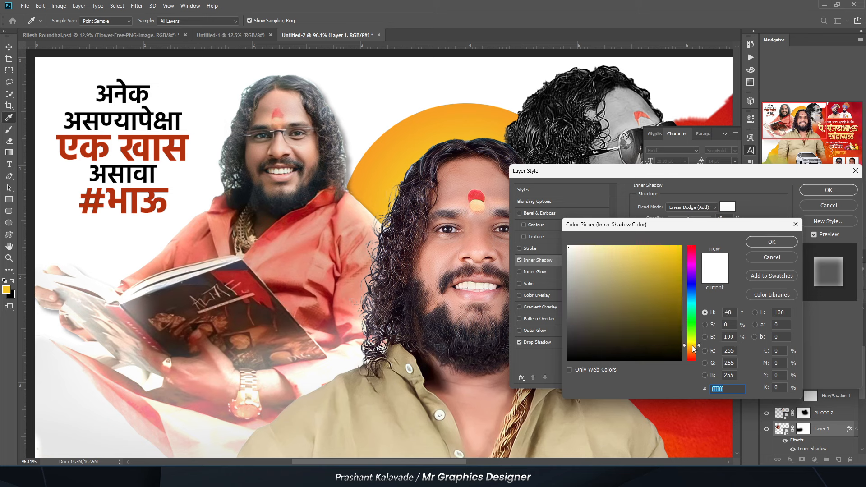
drag(636, 320, 685, 244)
drag(692, 344, 692, 348)
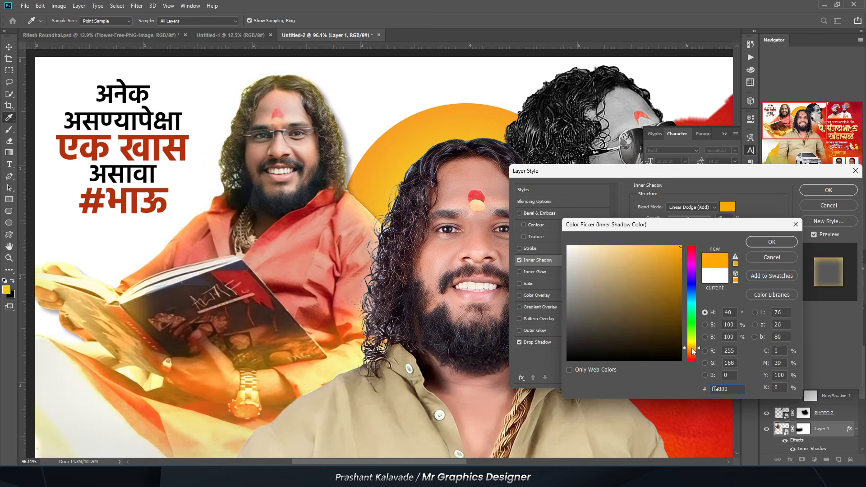
key(Return)
Step: Set the inner shadow to 53% opacity, 34° angle, 6 px distance, 0% choke and 10 px size, and apply it
drag(684, 221, 741, 220)
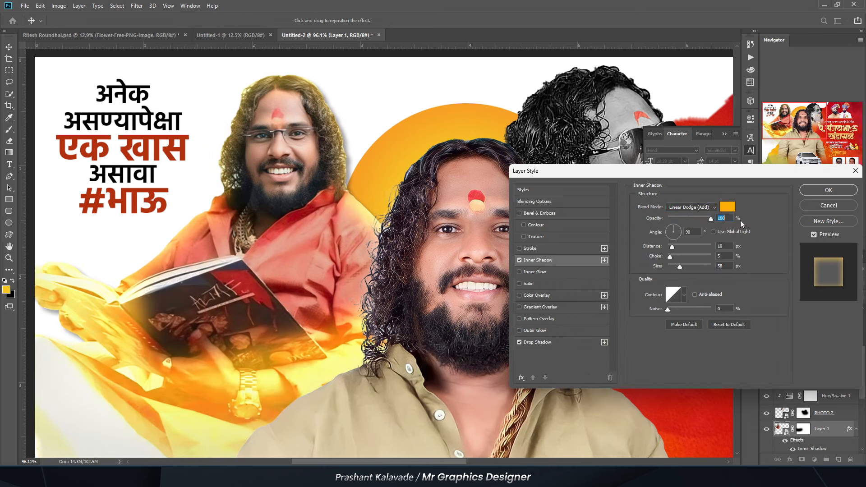
drag(673, 247, 678, 229)
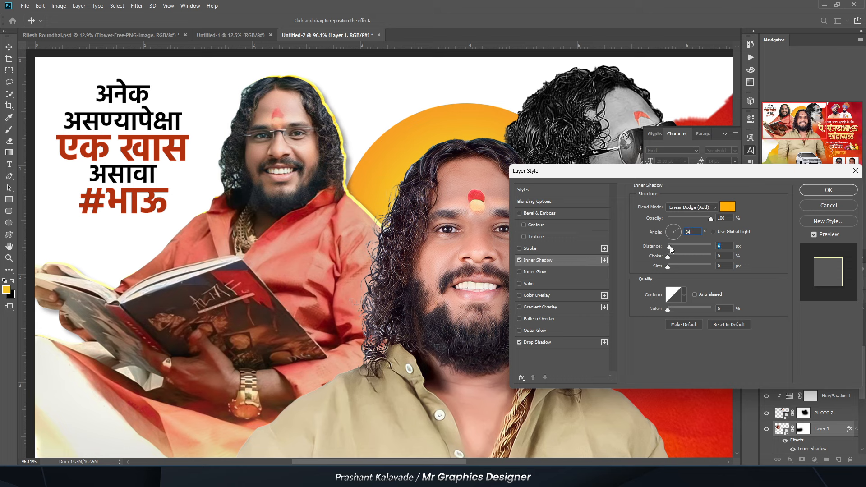
drag(671, 246, 671, 248)
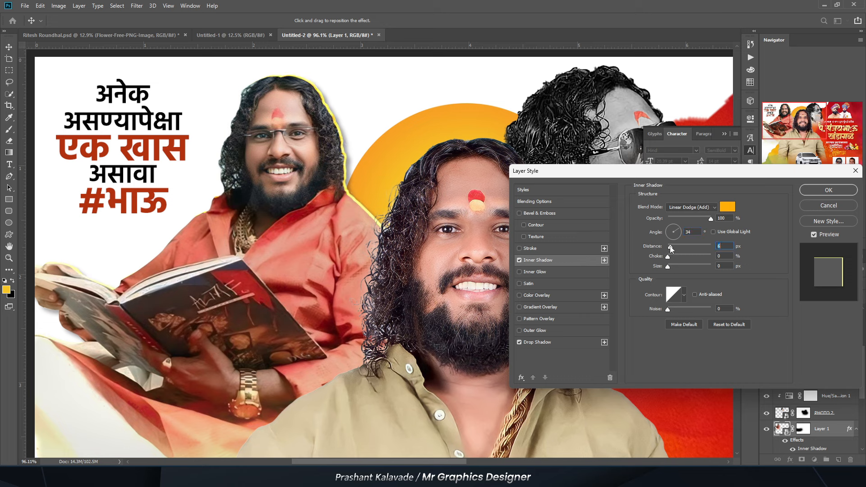
click(673, 266)
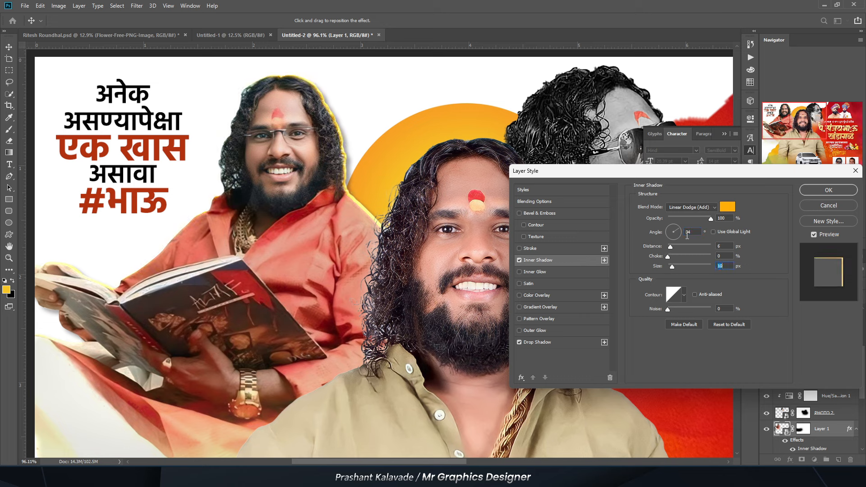
drag(682, 218, 691, 218)
key(Return)
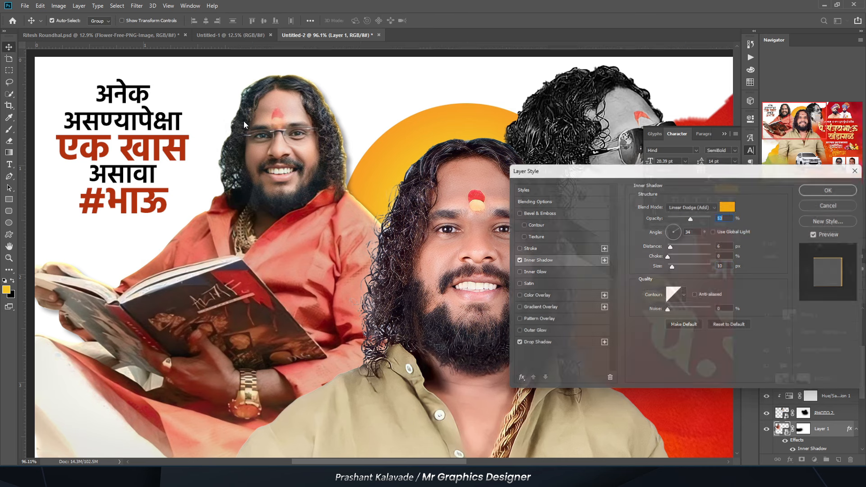
Step: Give the central portrait PHOTO 3 the same orange inner shadow, at 100% opacity and 0 px size, adjusting its distance
scroll(175, 134, down, 6)
scroll(261, 131, up, 3)
click(287, 170)
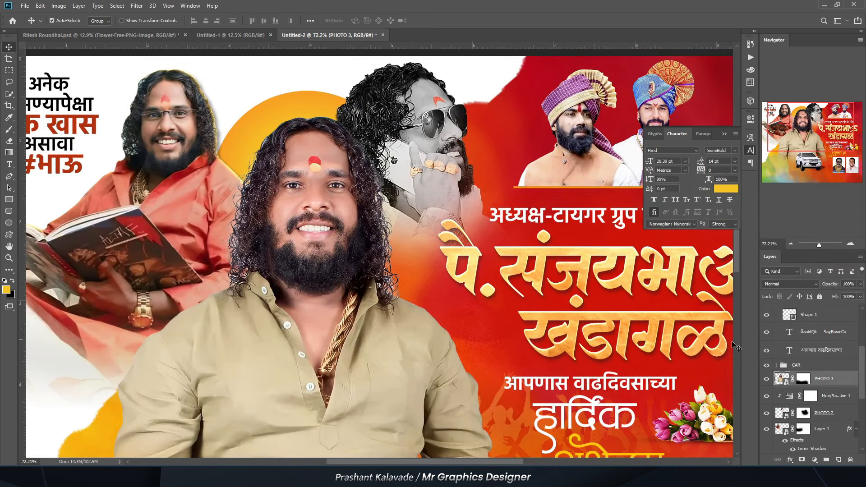
double_click(847, 377)
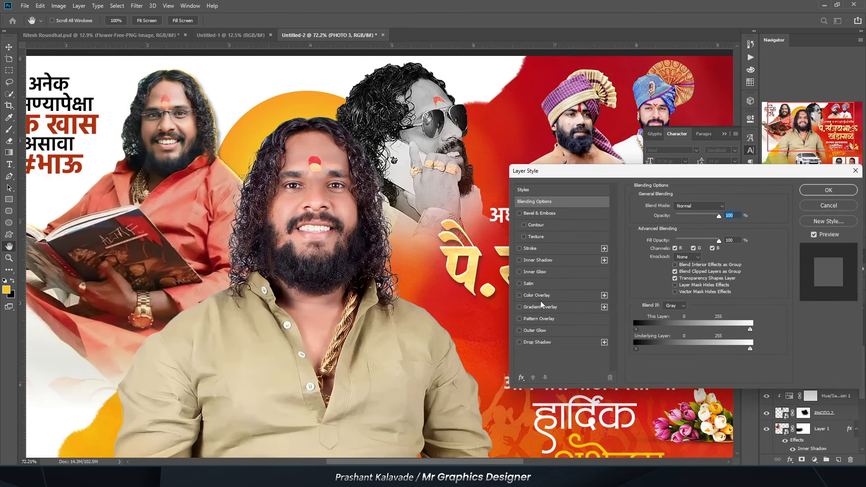
click(537, 260)
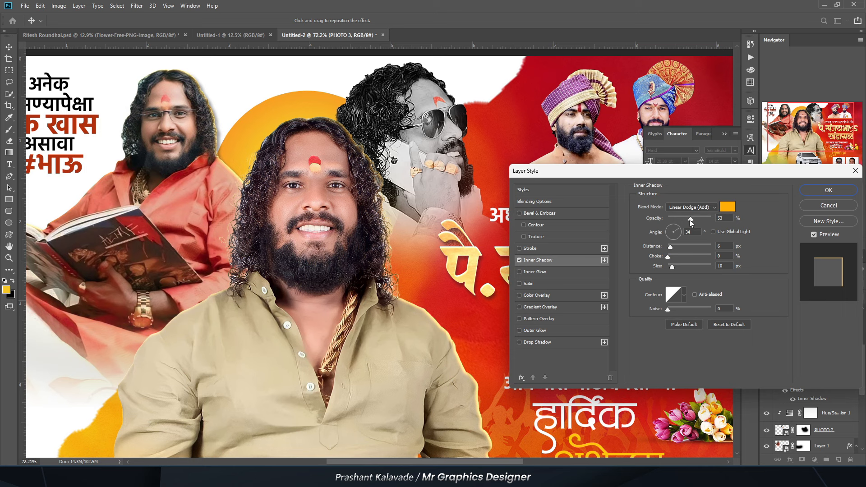
drag(691, 220, 712, 219)
drag(670, 266, 673, 249)
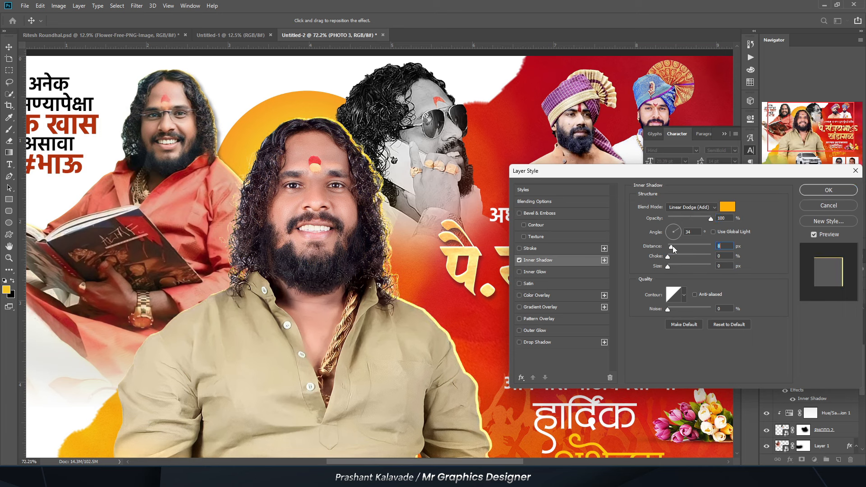
click(829, 190)
Step: Convert PHOTO 3's inner shadow effect into a separate clipped layer and select that layer
scroll(347, 206, down, 4)
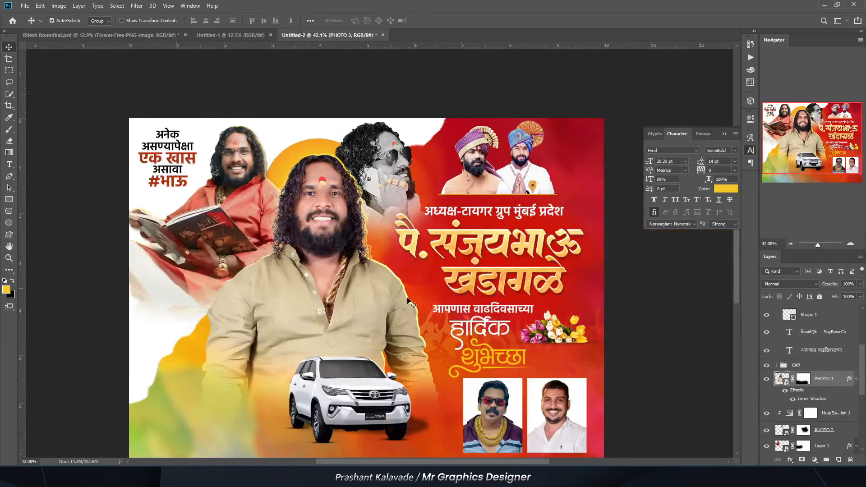
scroll(480, 361, up, 2)
right_click(849, 379)
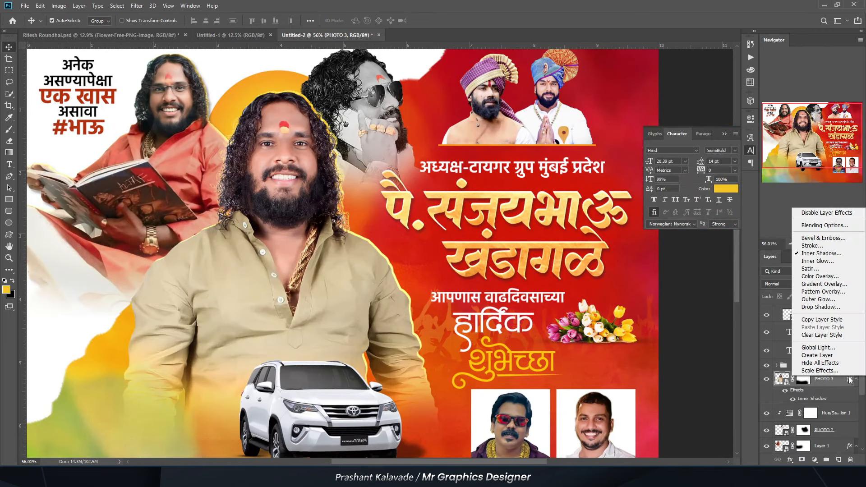
click(817, 355)
click(835, 384)
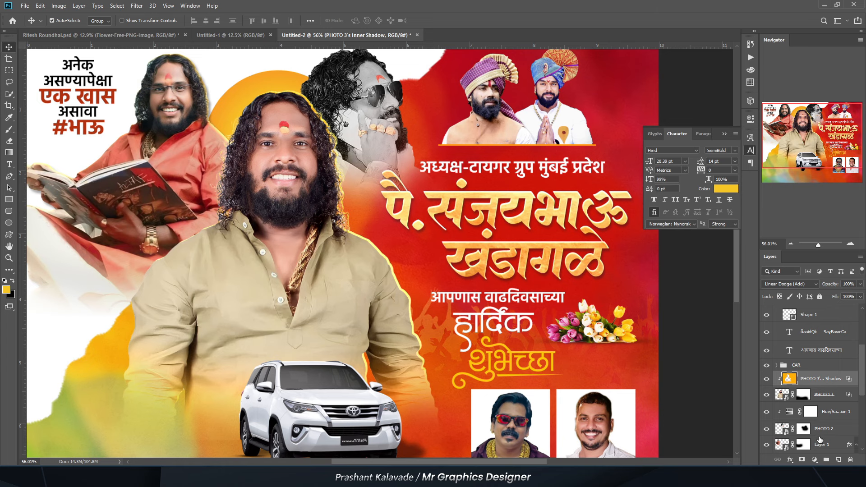
Step: Mask PHOTO 3's separated inner shadow and erase the glow from the lower arm beside the car and the hair with a 500 px eraser
click(803, 460)
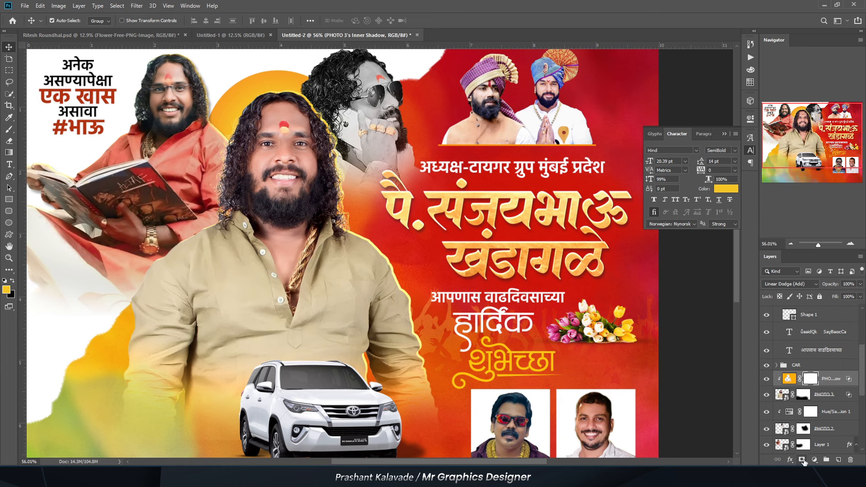
key(e)
drag(306, 345, 297, 286)
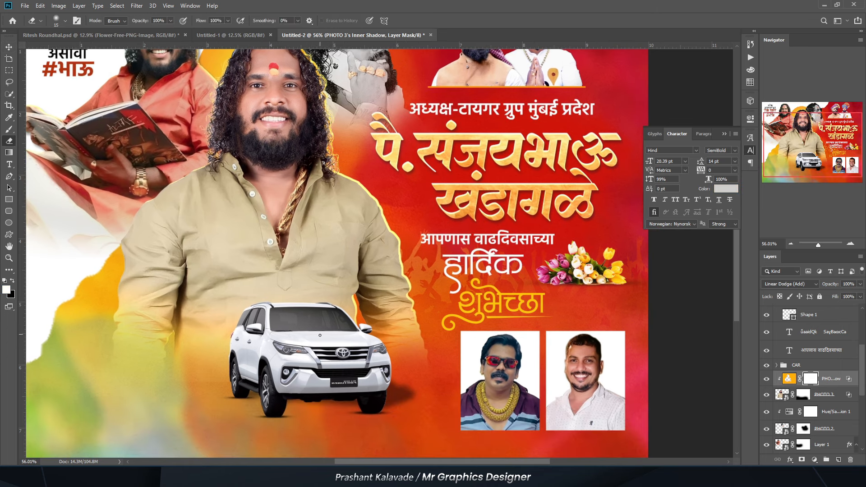
key(bracketright)
key(bracketright)
key(bracketright)
key(bracketright)
key(bracketright)
key(bracketright)
key(bracketright)
key(bracketright)
key(bracketright)
key(bracketright)
key(bracketright)
key(bracketright)
key(bracketright)
key(bracketright)
key(bracketright)
key(bracketright)
drag(384, 358, 342, 321)
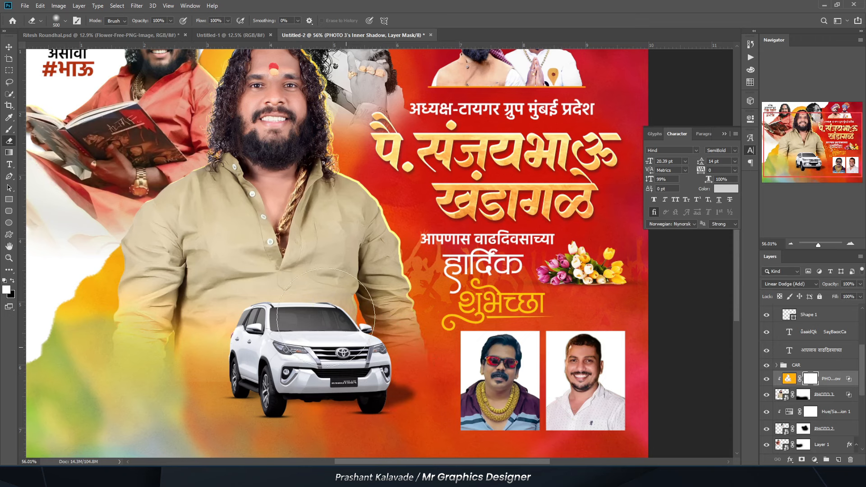
drag(369, 354, 412, 356)
drag(174, 118, 243, 253)
mouse_move(294, 187)
mouse_down()
mouse_move(361, 153)
mouse_move(350, 192)
mouse_up()
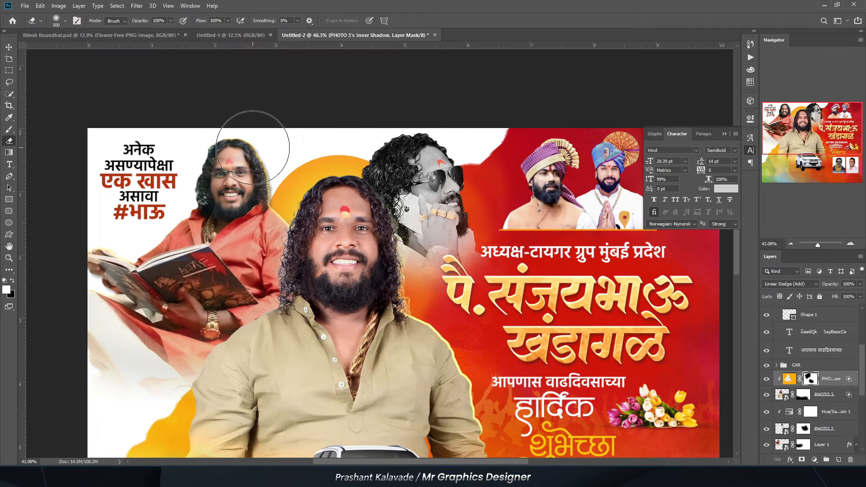
Step: Move the orange circle and its clipped layer slightly up and to the left behind the central portrait
scroll(267, 159, down, 2)
scroll(421, 160, up, 2)
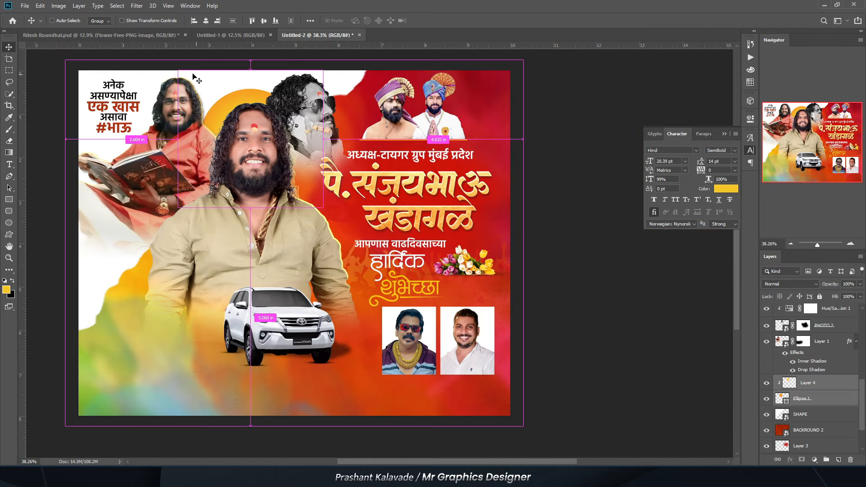
key(ctrl+t)
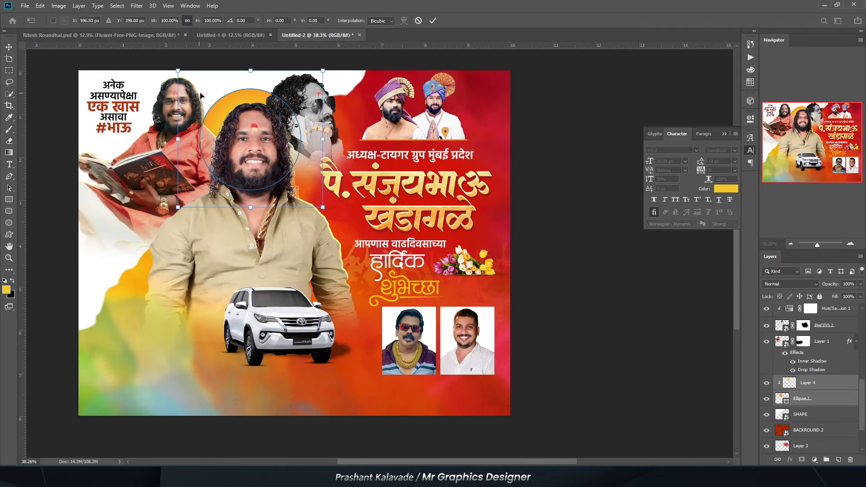
scroll(218, 107, up, 2)
scroll(219, 106, up, 4)
drag(217, 111, 214, 99)
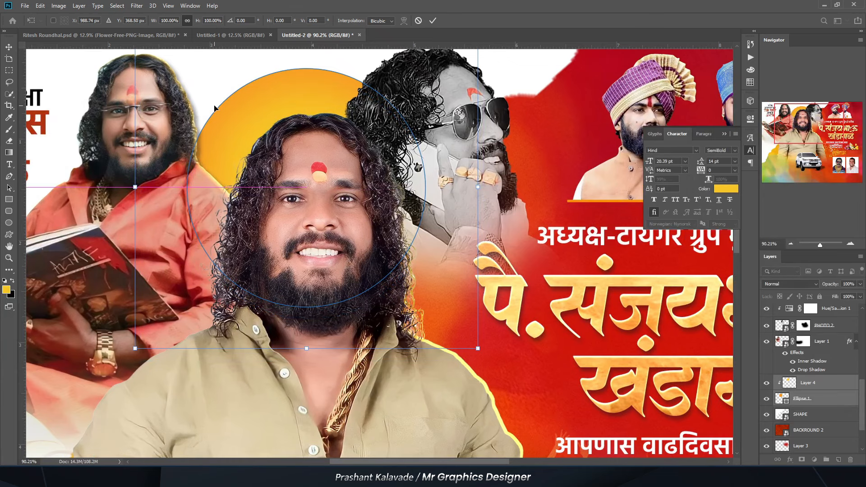
key(Return)
key(ctrl+0)
scroll(289, 136, down, 3)
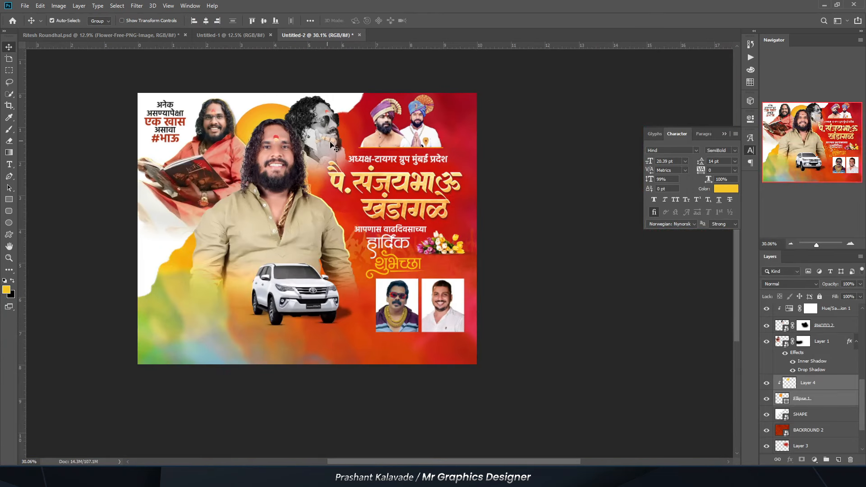
Step: Warm the CAR group with a clipped Photo Filter adjustment using Warming Filter (85) at about 43% density
scroll(408, 156, up, 3)
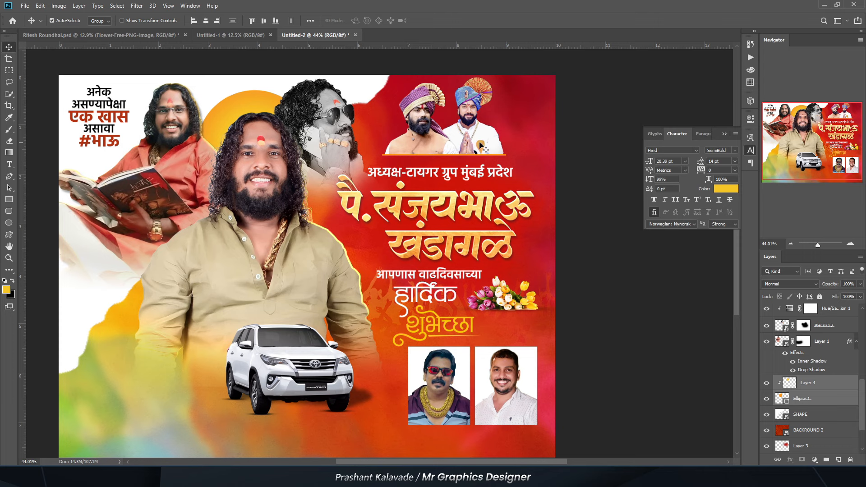
scroll(480, 144, down, 3)
scroll(334, 310, up, 9)
click(327, 310)
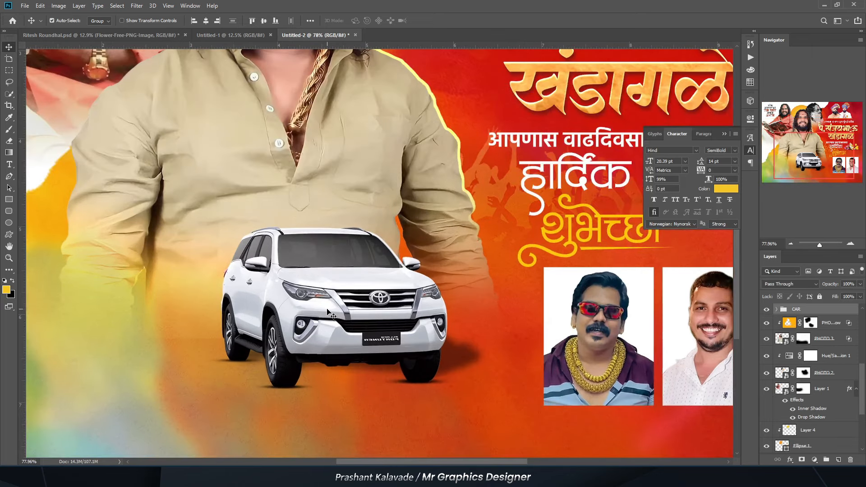
click(815, 459)
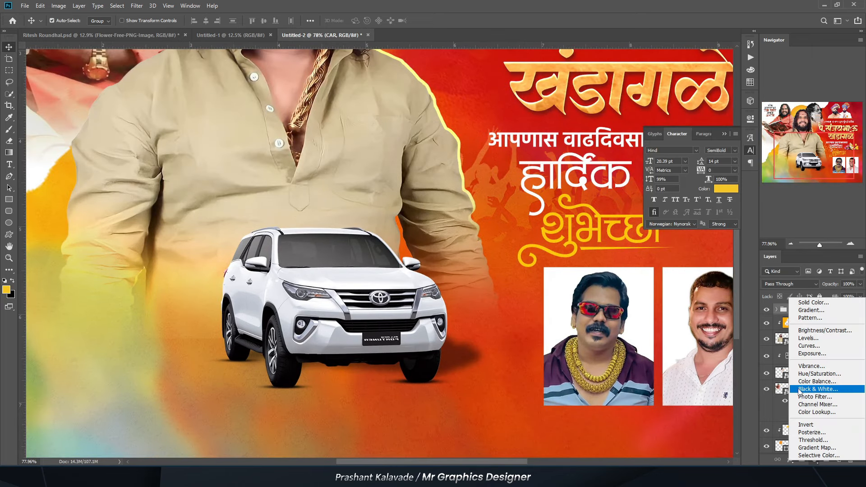
click(805, 399)
click(669, 269)
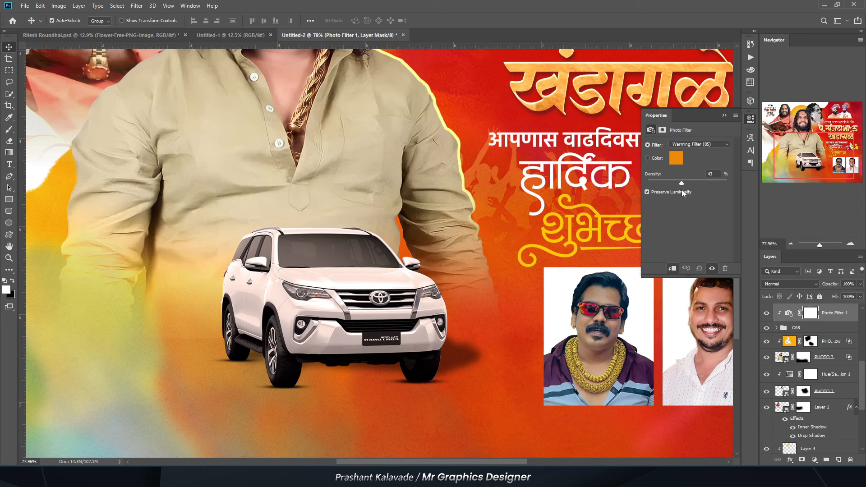
mouse_move(682, 189)
mouse_down()
mouse_move(805, 201)
mouse_move(685, 193)
mouse_up()
click(725, 116)
scroll(497, 223, down, 4)
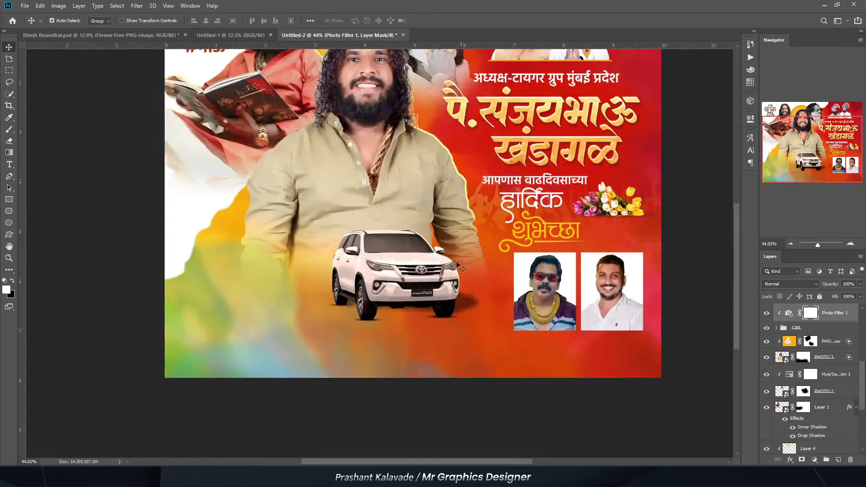
Step: Place the pic 3 image from the NEW DESIGN 2024 folder as an embedded object
click(25, 5)
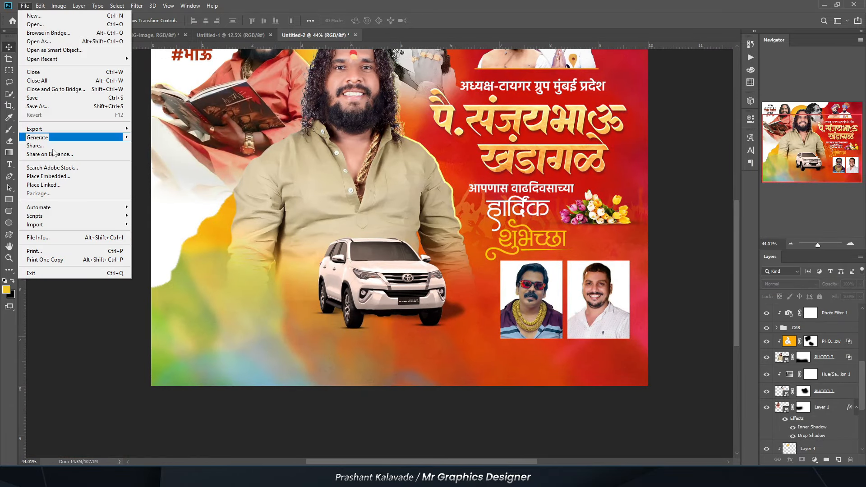
click(45, 179)
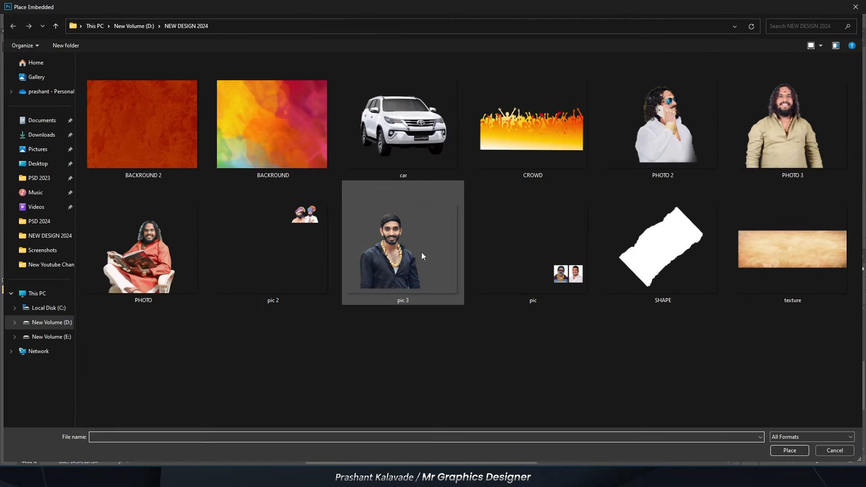
click(827, 246)
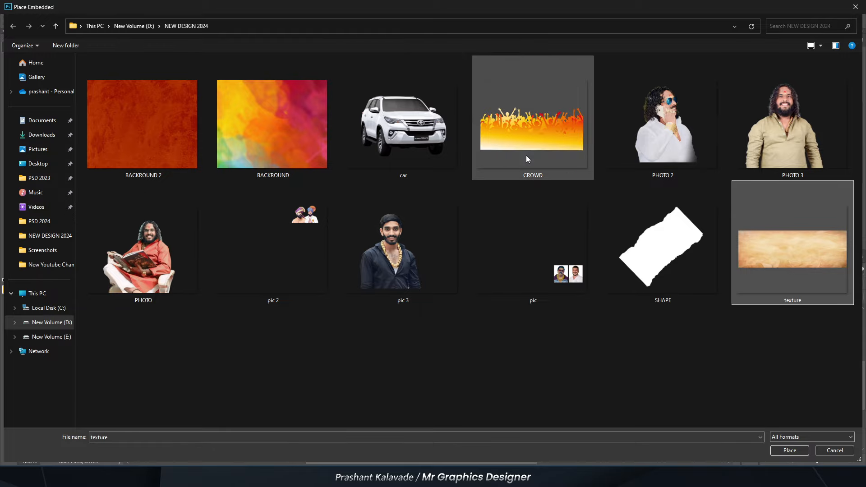
double_click(399, 289)
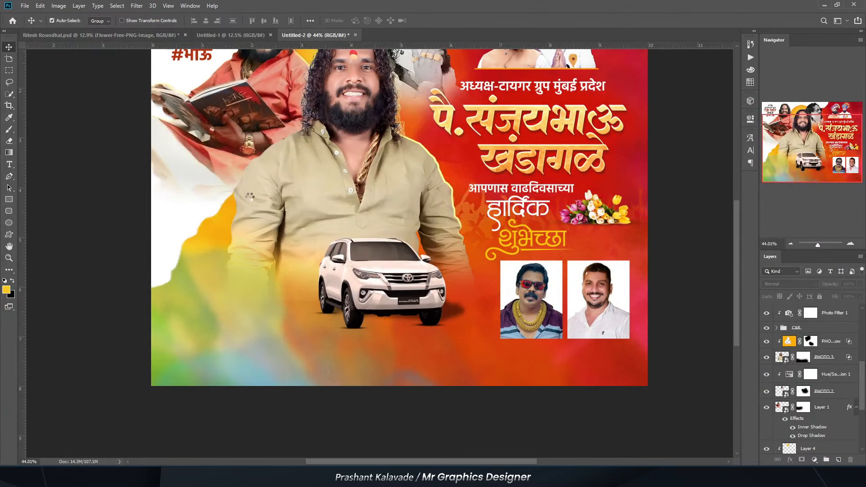
Step: Scale the pic 3 portrait to 4.38% and fit it into the poster's lower-left corner
scroll(250, 199, down, 3)
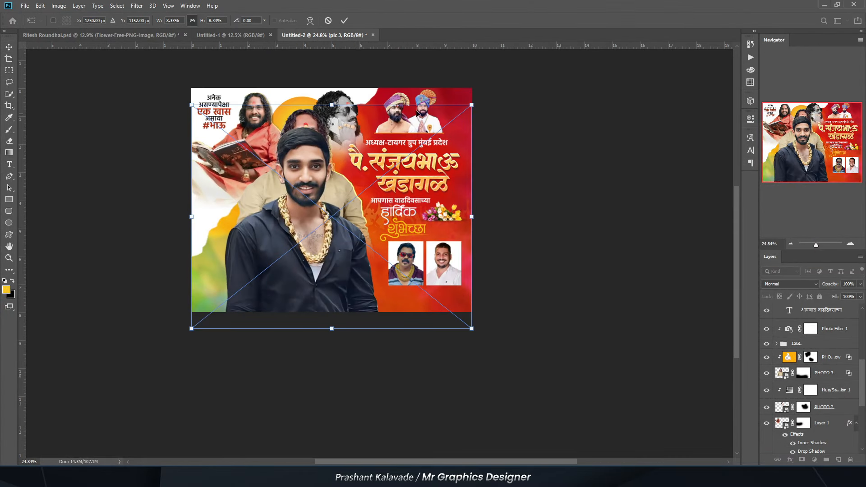
drag(470, 104, 354, 194)
scroll(240, 278, up, 2)
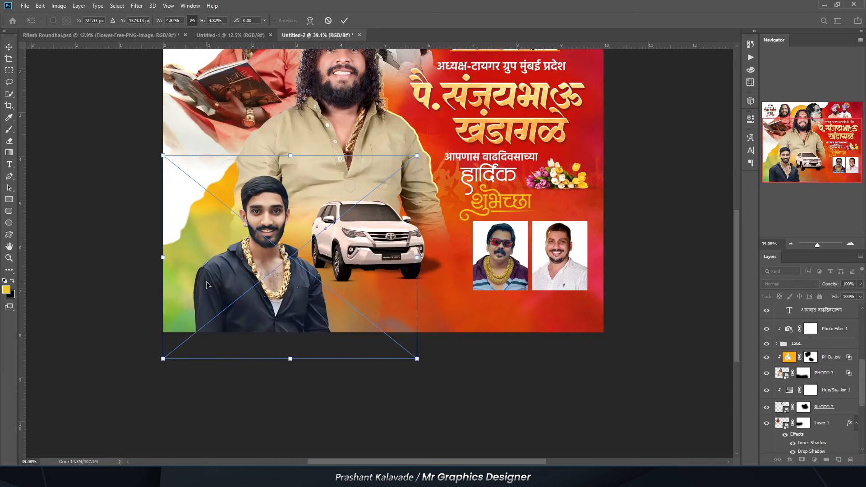
drag(207, 285, 179, 302)
drag(388, 173, 365, 192)
drag(170, 321, 180, 317)
key(Return)
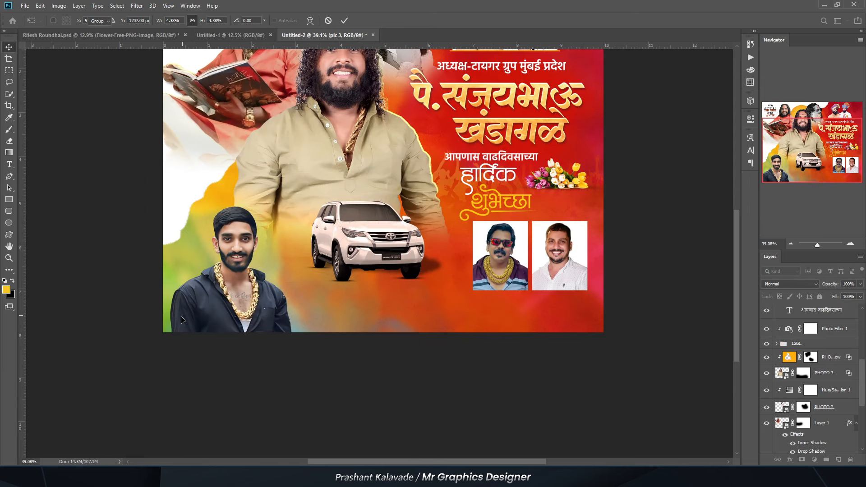
Step: Draw a 1491 × 168 px rectangle below the car, above the pic 3 layer, and fill it white
scroll(332, 324, up, 1)
scroll(332, 324, up, 1)
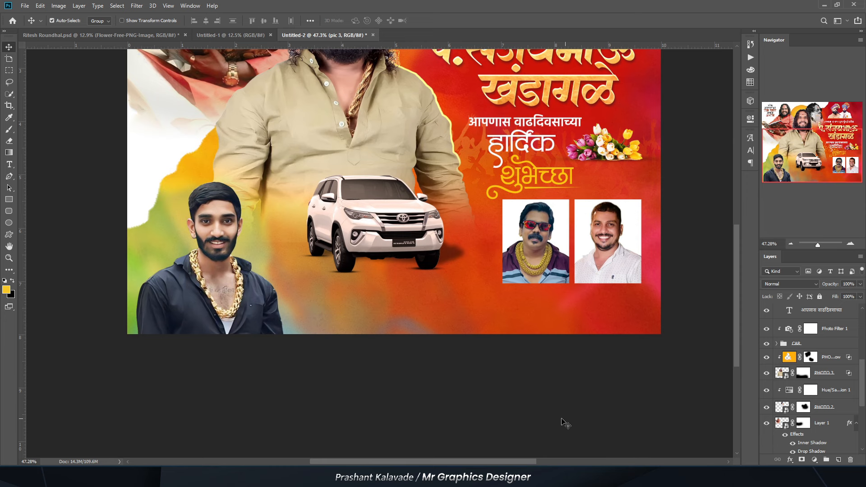
click(420, 393)
click(226, 303)
click(8, 200)
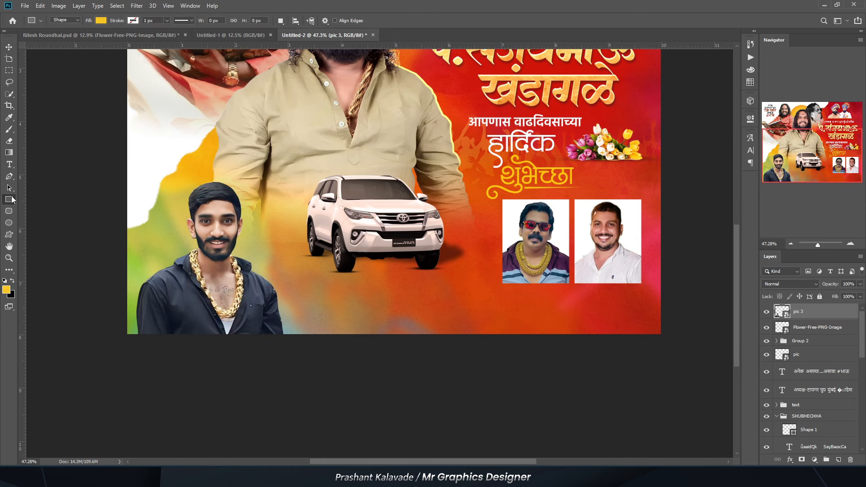
scroll(235, 316, up, 2)
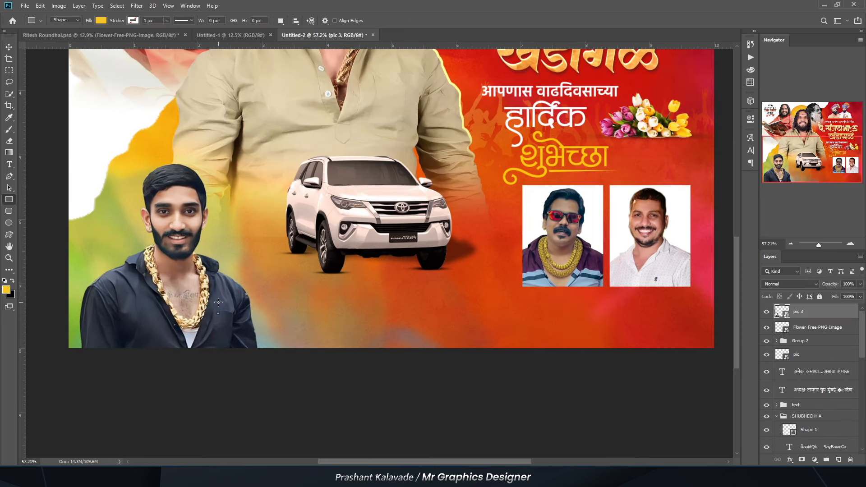
drag(214, 296, 599, 339)
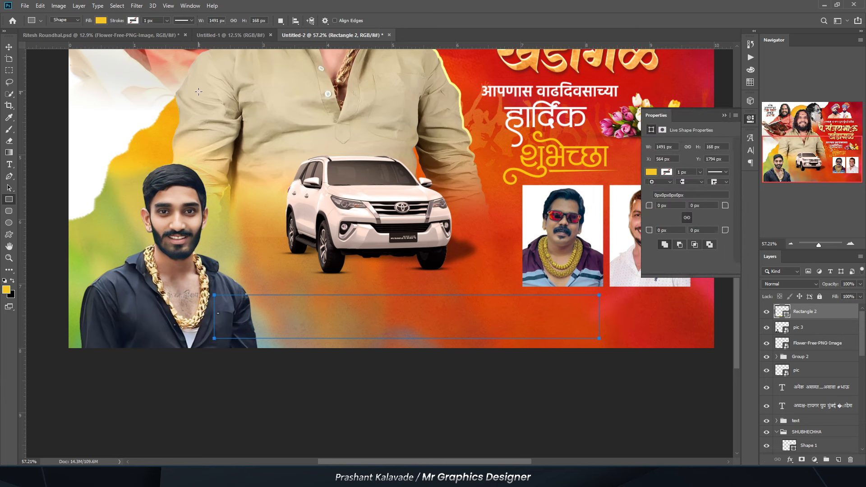
click(101, 21)
click(104, 67)
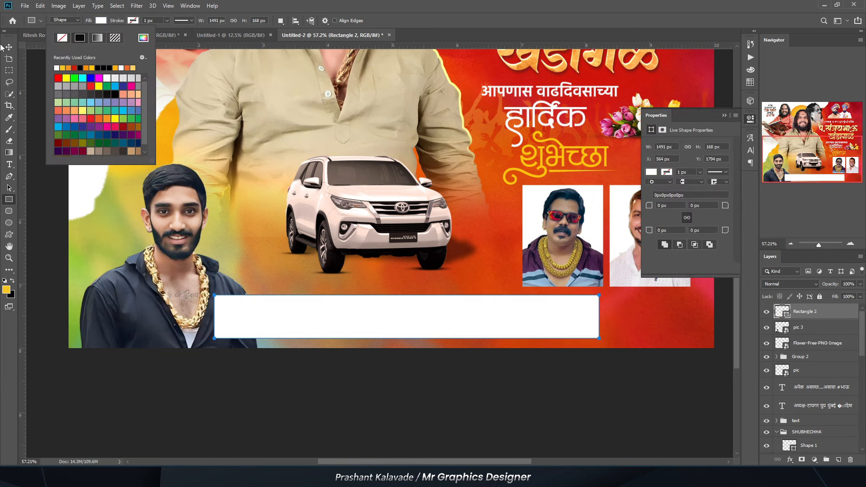
Step: Skew the white rectangle into a slanted bar by shifting its bottom edge to the right
click(22, 51)
key(ctrl+t)
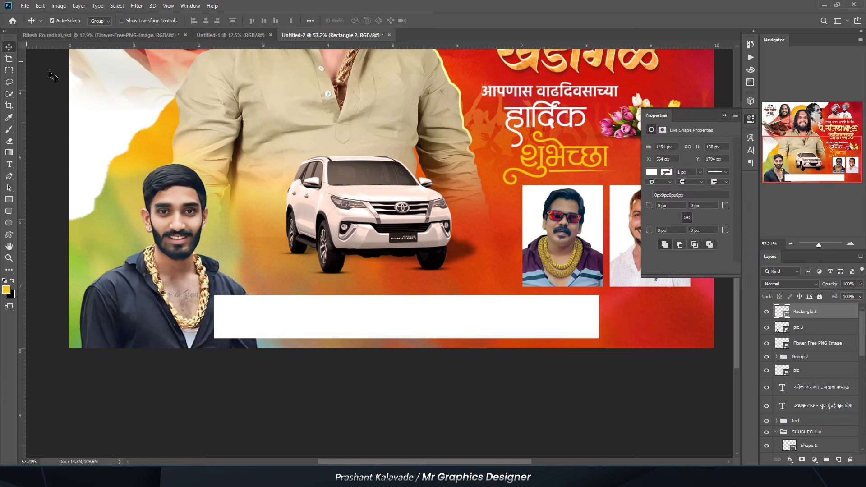
drag(402, 338, 429, 340)
key(Return)
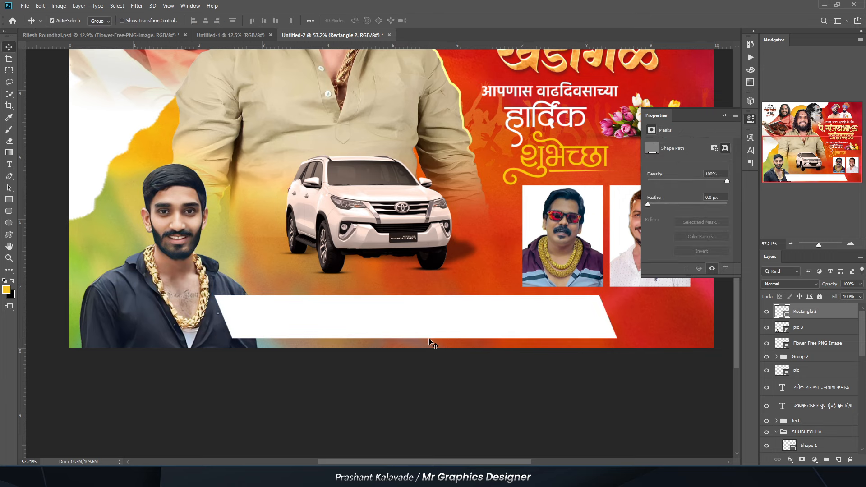
Step: Duplicate the slanted white bar and recolour the lower of the two bars with yellow sampled from the poster
key(ctrl+j)
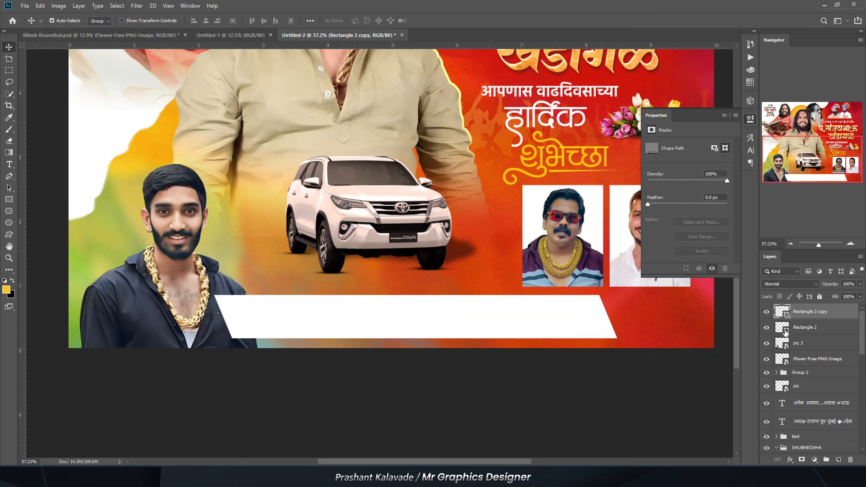
double_click(785, 331)
click(705, 351)
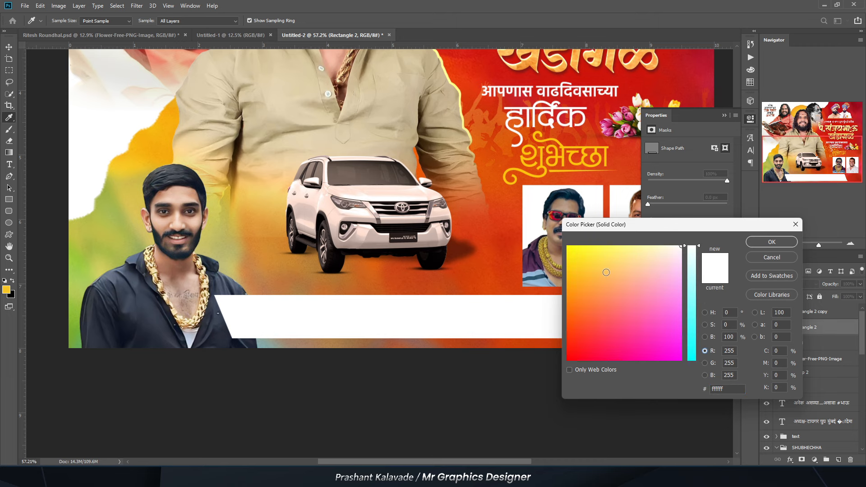
drag(569, 269, 564, 272)
key(Escape)
Step: Nudge the yellow bar right so it forms a thin stripe along the white bar's right end
click(11, 48)
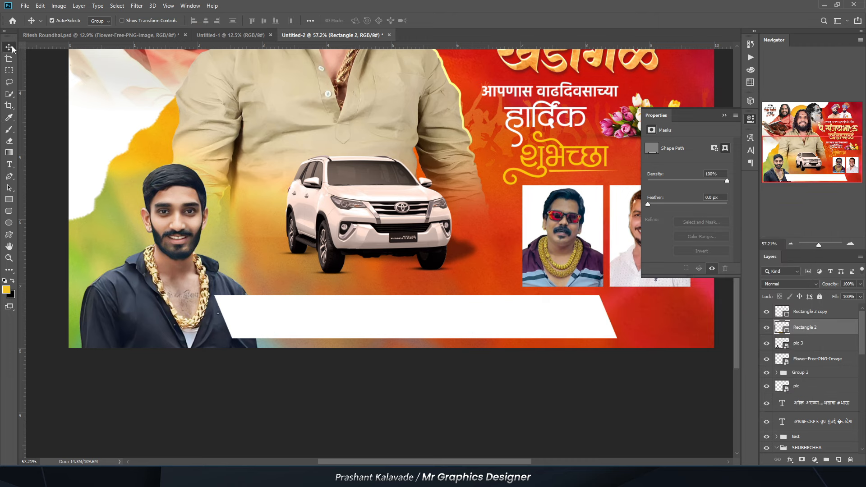
key(Right)
key(Right)
key(Right)
key(Right)
key(Right)
key(Right)
key(Right)
key(Right)
key(Right)
key(Right)
key(Right)
key(Right)
key(Right)
key(Right)
scroll(637, 309, up, 6)
key(Right)
key(Right)
key(Right)
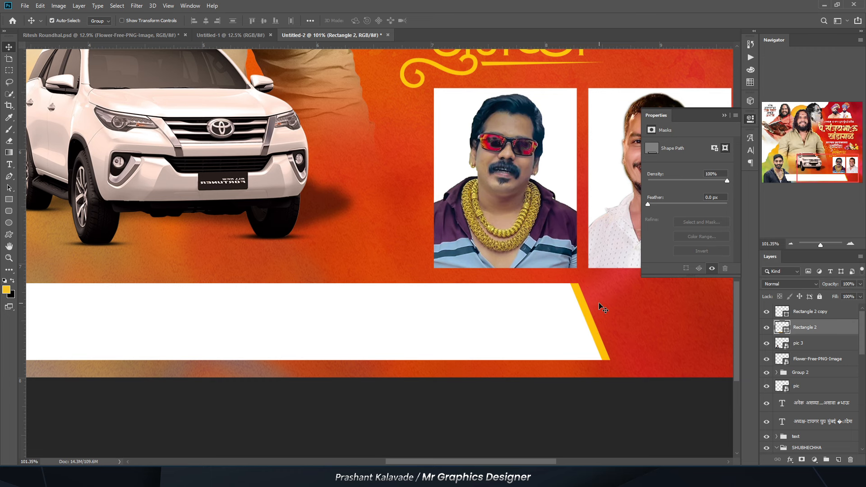
scroll(603, 309, down, 6)
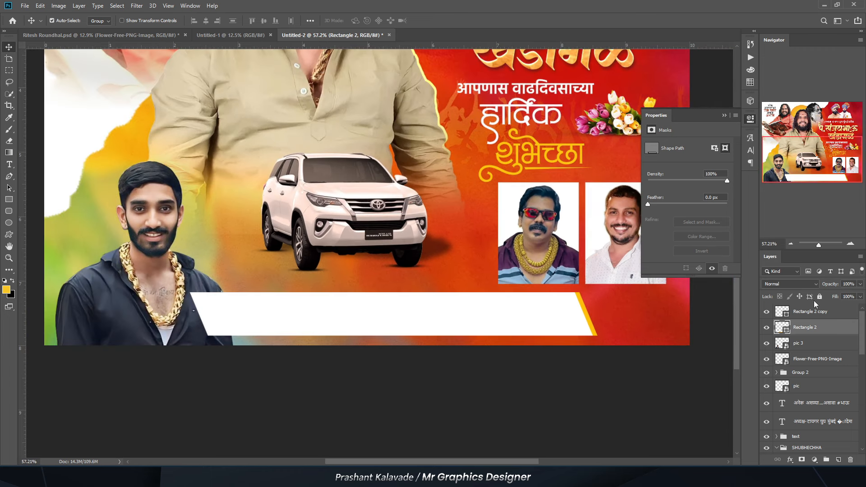
Step: Draw a rectangle about 555 × 69 px across the lower edge of the white bar, above the Rectangle 2 copy layer
click(807, 312)
scroll(402, 319, up, 3)
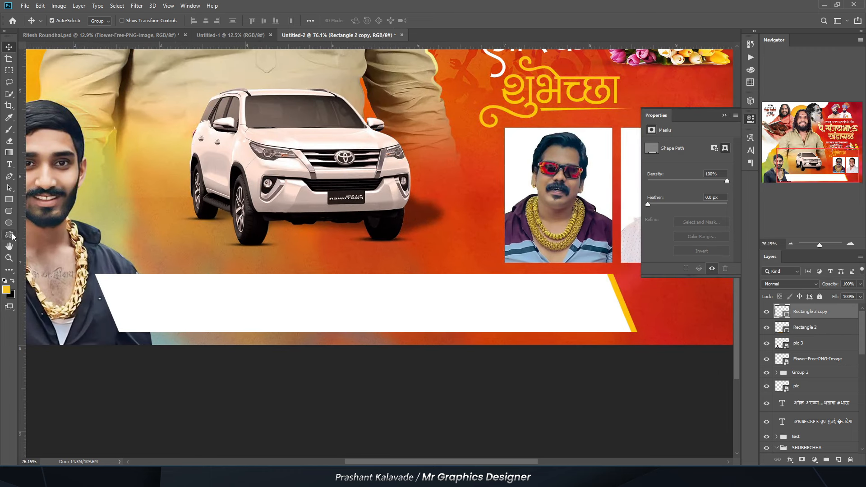
click(9, 199)
scroll(404, 324, up, 1)
drag(245, 309, 475, 337)
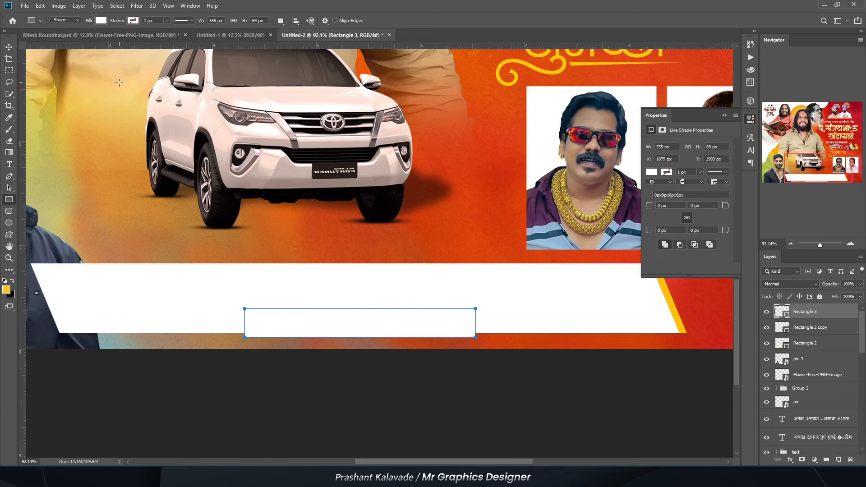
Step: Fill the new small rectangle with dark orange-brown #9f4a06
click(102, 21)
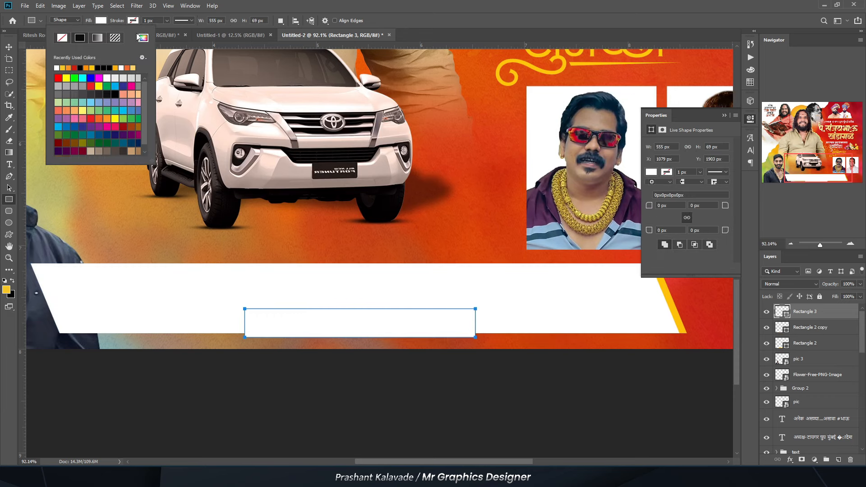
click(143, 38)
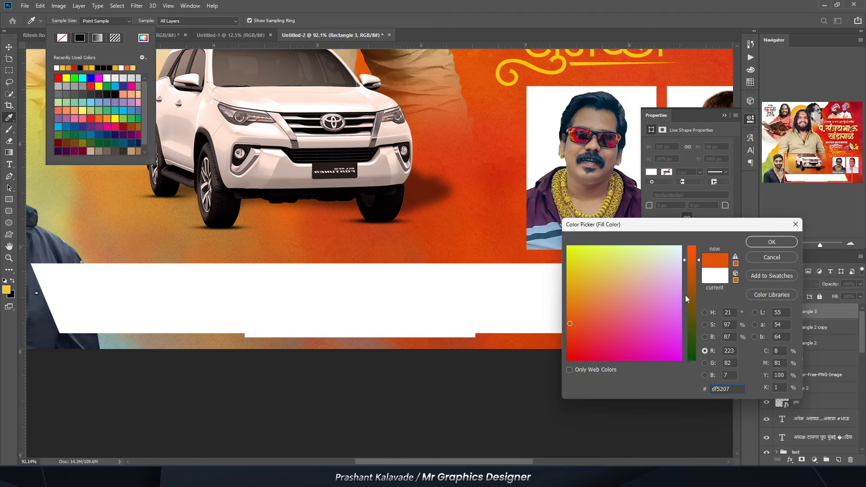
click(705, 312)
click(689, 351)
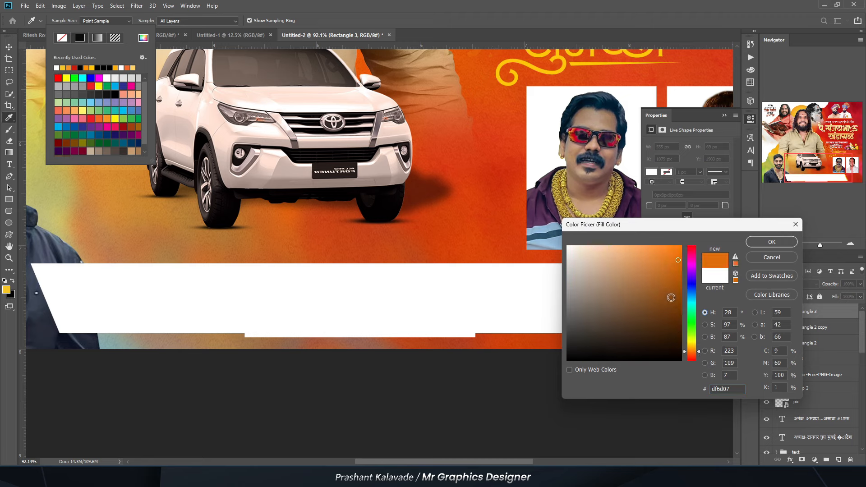
click(675, 289)
click(691, 353)
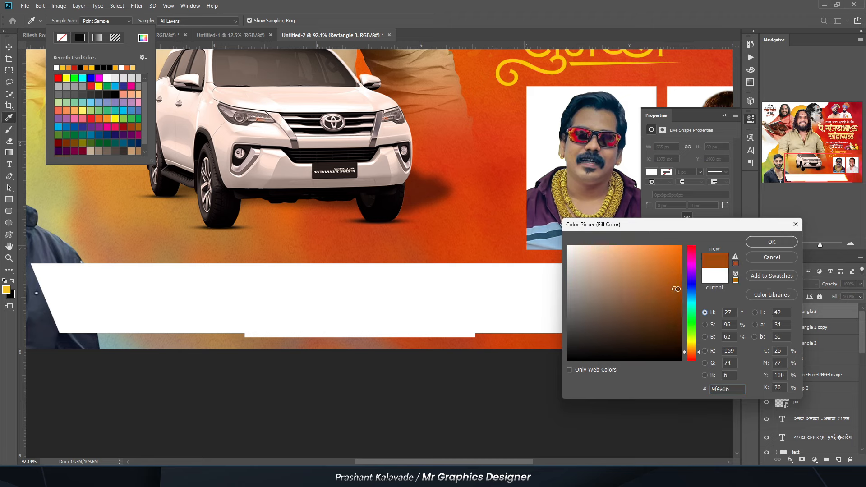
key(Return)
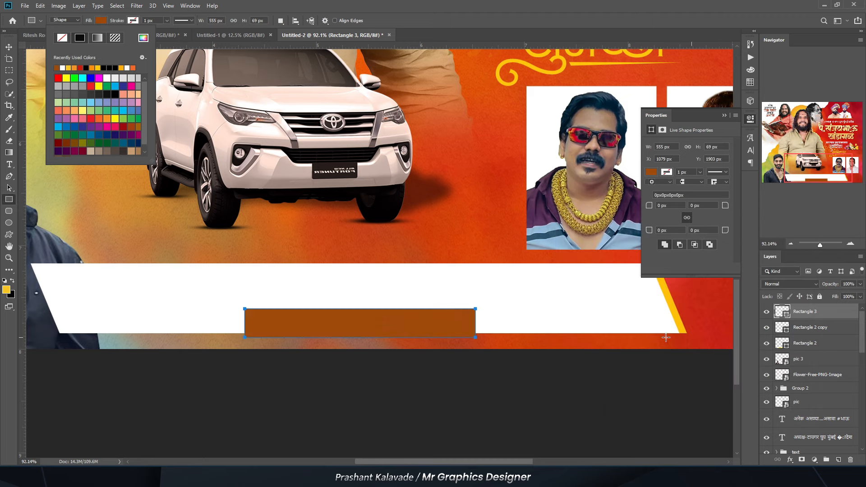
click(40, 6)
click(40, 6)
click(41, 6)
click(47, 44)
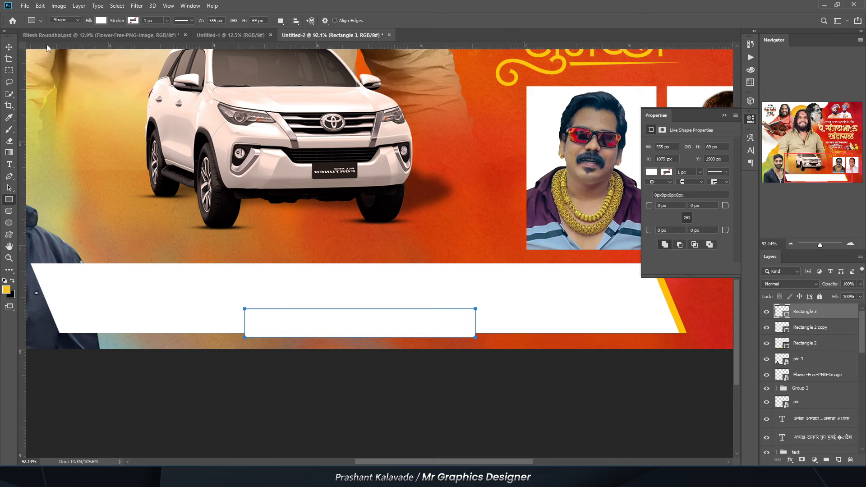
key(ctrl+z)
key(ctrl+shift+z)
key(ctrl+shift+z)
Step: Apply a perspective transform to the brown rectangle, widening its top edge on both sides to form a trapezoid
click(41, 6)
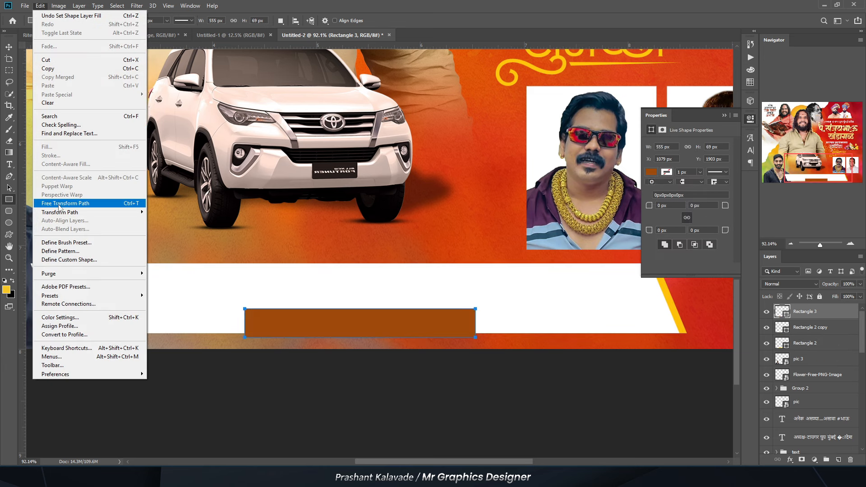
mouse_move(131, 213)
click(179, 261)
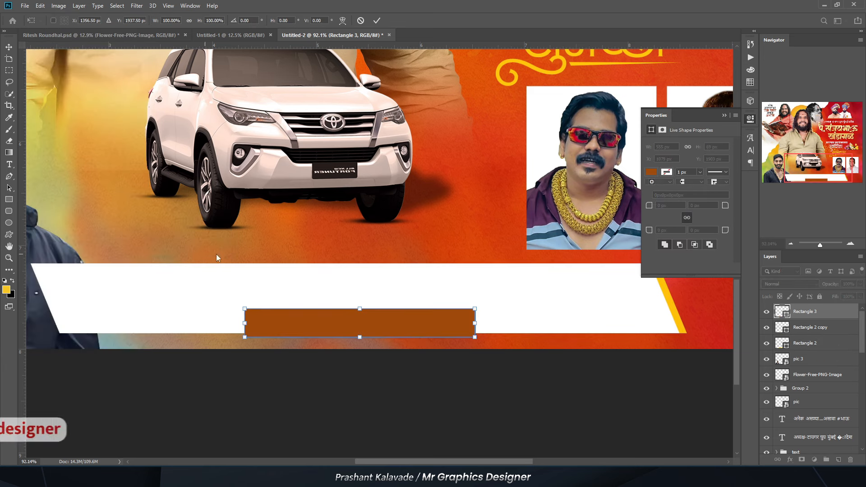
drag(248, 310, 238, 311)
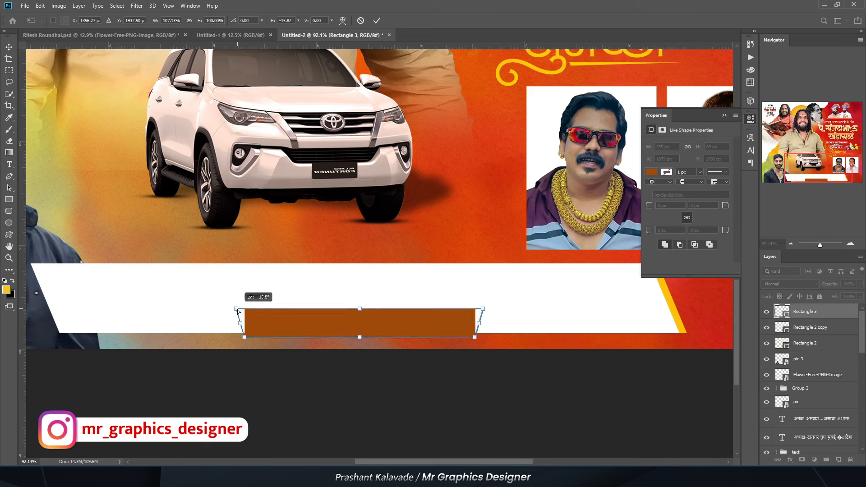
key(Return)
key(Return)
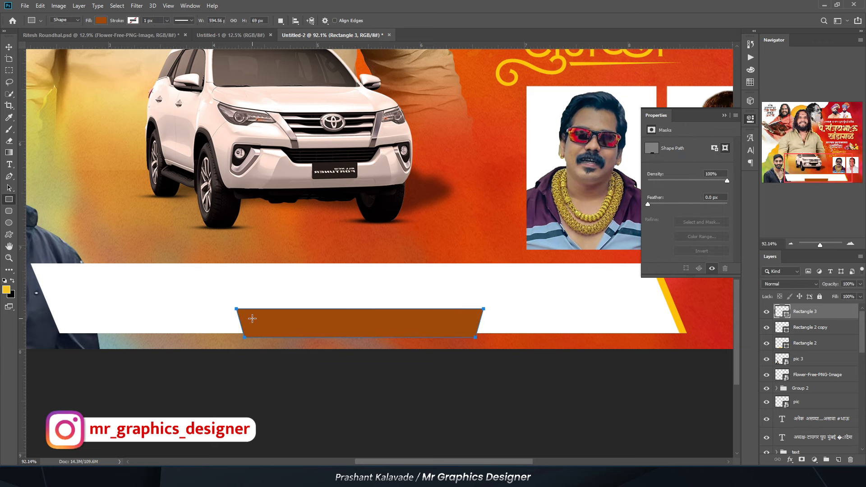
Step: Shift the brown trapezoid slightly down over the white bar's lower edge and enlarge it a little
key(v)
drag(299, 326, 286, 332)
key(ctrl+t)
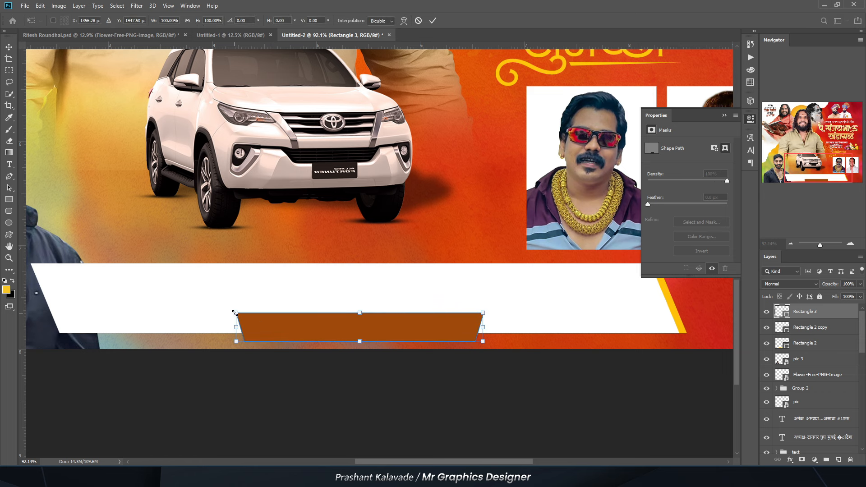
drag(235, 311, 231, 312)
key(Return)
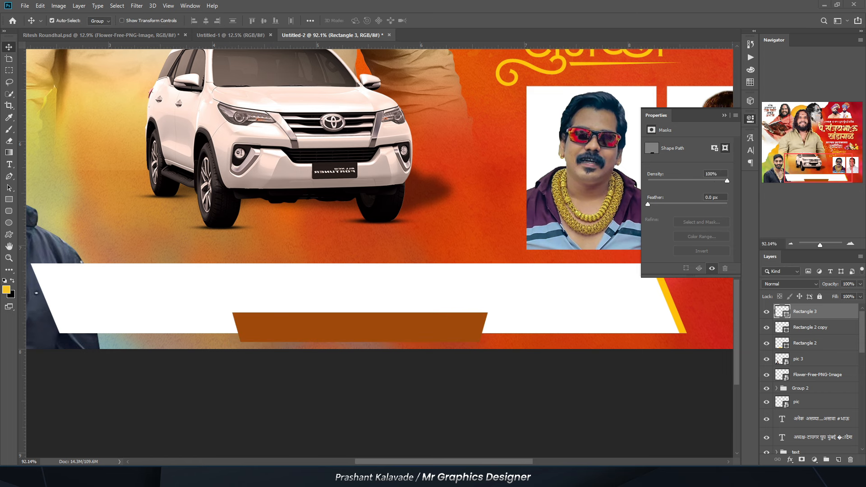
Step: Switch to the browser's SHREE DEV 0714 converter page, dismiss the advertisement and copy the first line of the SHREE-DEV-0714 text
key(alt+Tab)
key(ctrl+Tab)
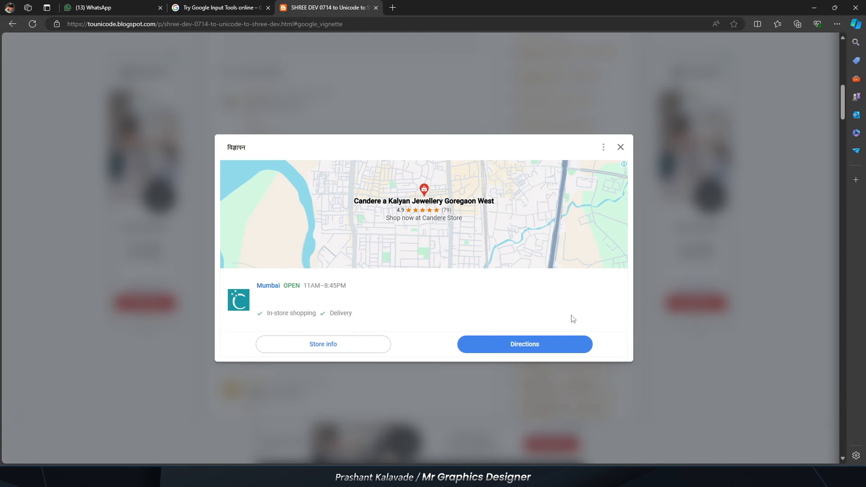
click(621, 147)
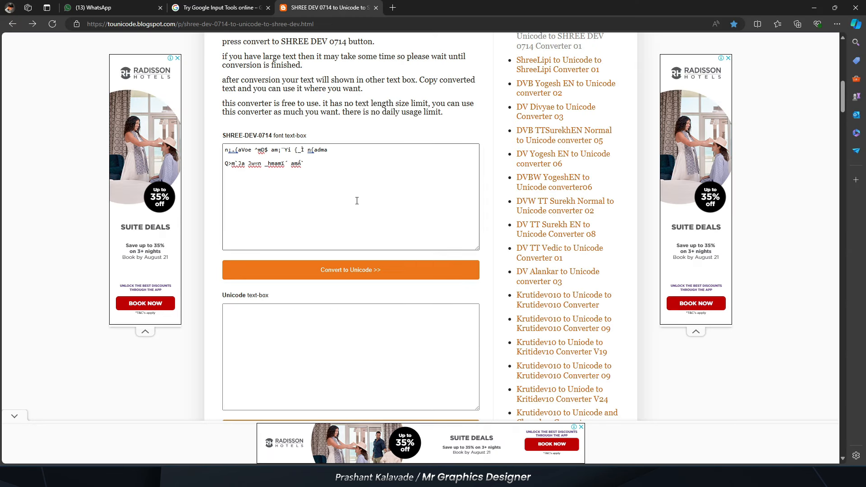
triple_click(340, 151)
key(ctrl+c)
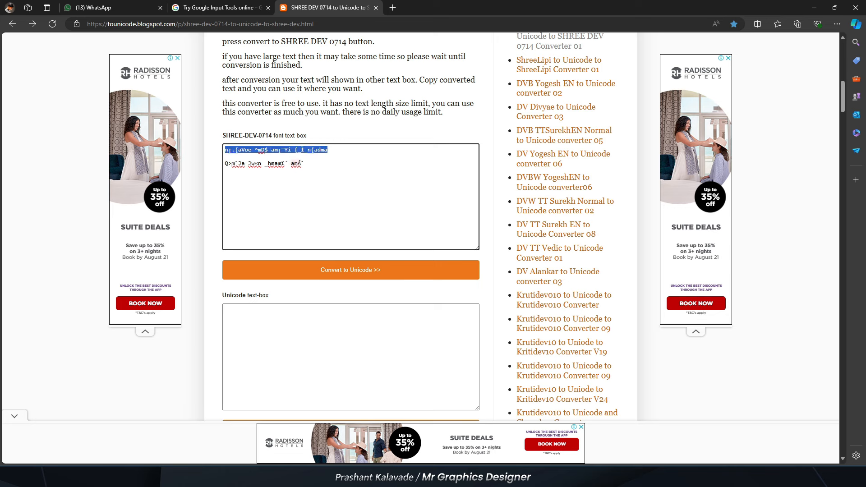
Step: Return to the Photoshop poster, paste the copied line as new text below the car, and set its font to SHREE-DEV7-3690
key(alt+Tab)
key(t)
click(244, 244)
key(ctrl+v)
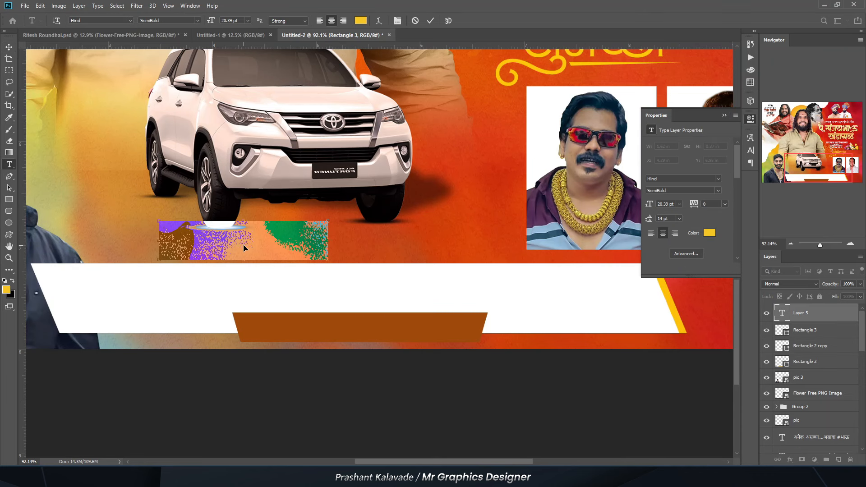
key(ctrl+a)
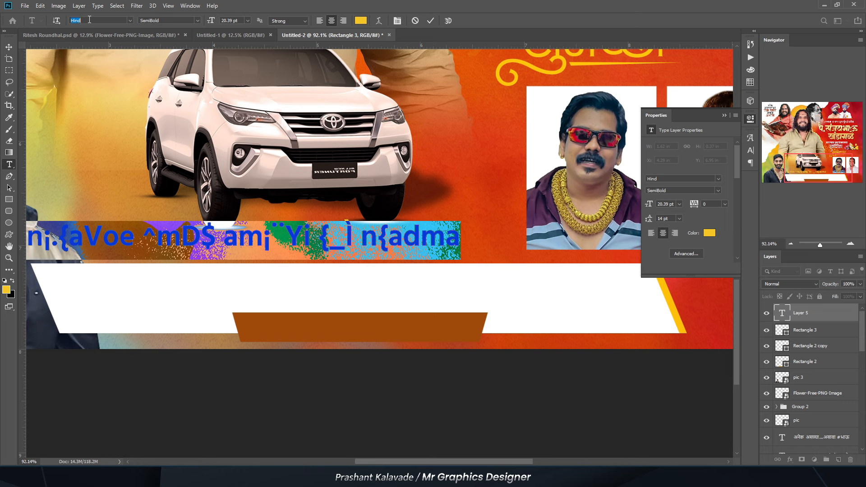
text(3690)
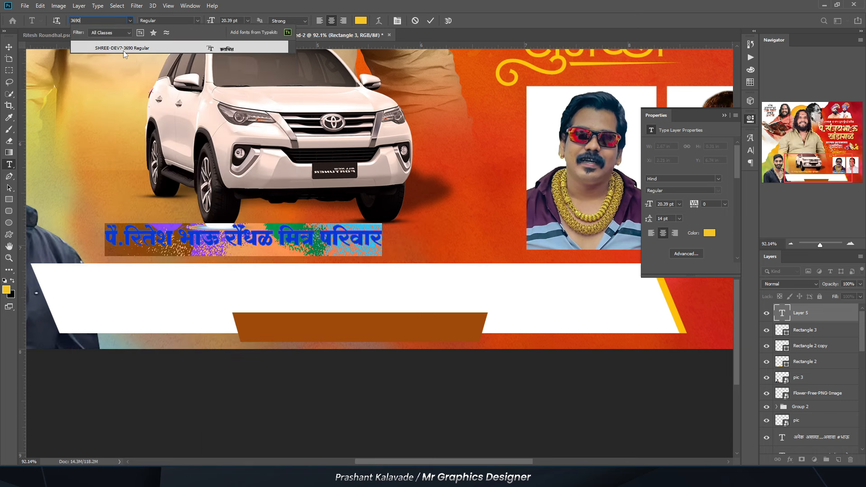
click(125, 50)
Step: Recolour the pasted text by sampling the trapezoid's brown and adjusting it to a redder shade, #b43500
click(361, 21)
click(356, 328)
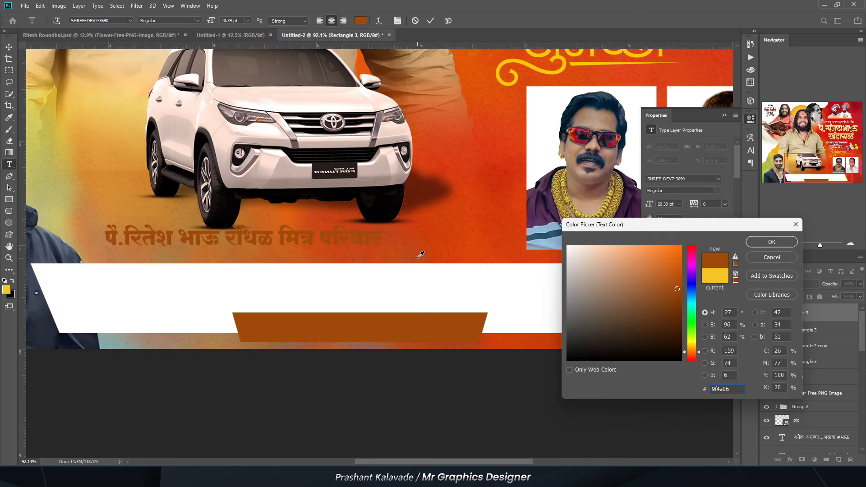
click(469, 258)
click(671, 275)
key(Return)
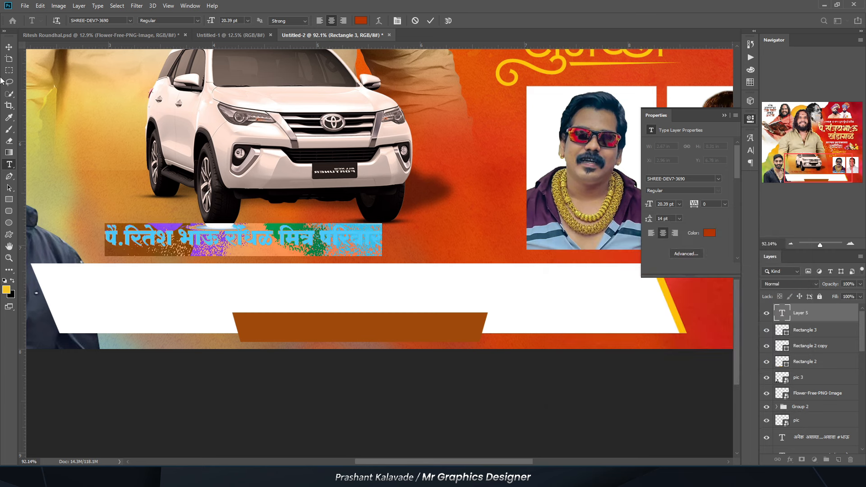
Step: Move the name line onto the white bar above the trapezoid and scale it up to 30.04 pt
click(9, 47)
drag(144, 246, 248, 300)
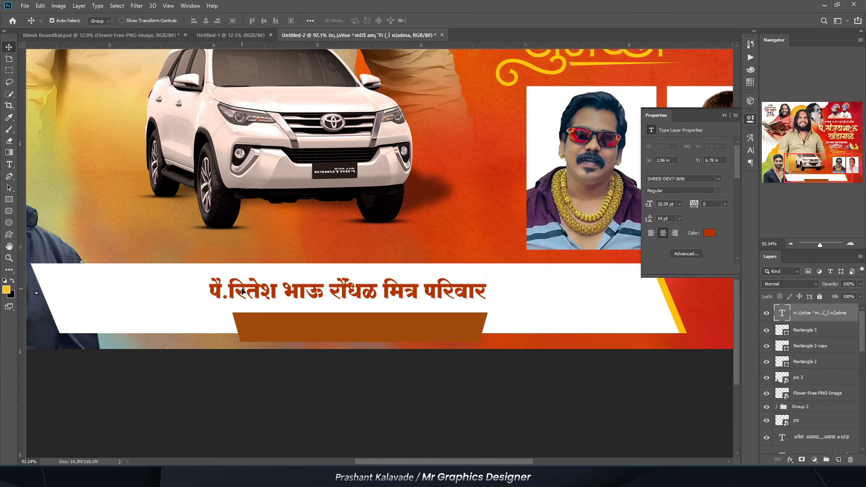
key(ctrl+t)
drag(213, 274, 143, 269)
drag(175, 288, 182, 288)
key(Return)
Step: Set the name line's vertical scale to 103%
double_click(782, 313)
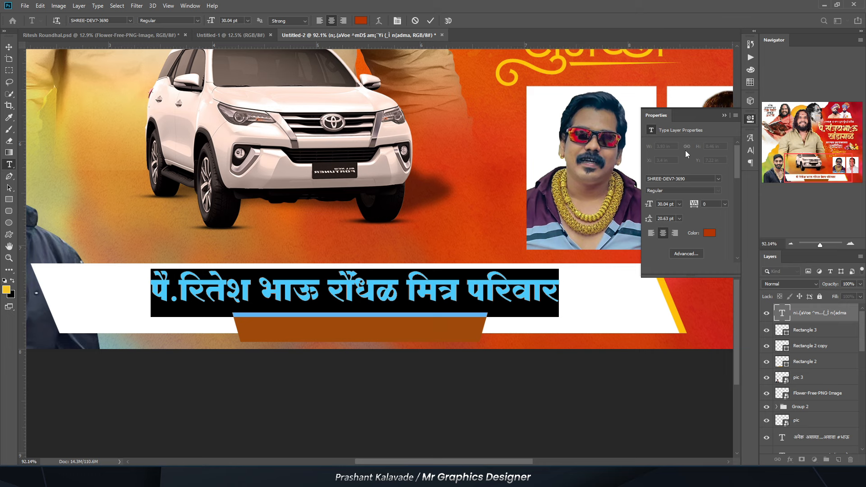
click(750, 150)
click(668, 179)
key(Up)
key(Up)
key(Up)
key(Up)
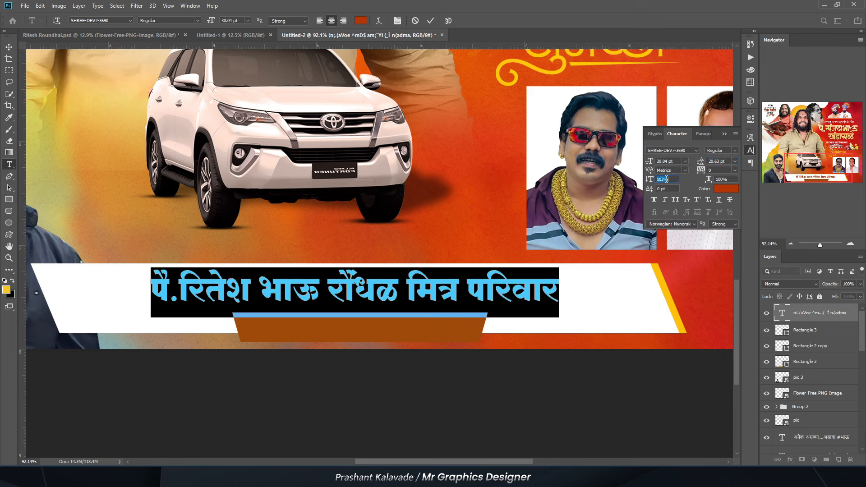
click(8, 47)
Step: Enlarge the name line further and reposition it within the white bar, clear of the brown trapezoid
key(ctrl+t)
drag(143, 269, 150, 285)
key(Return)
Step: Stretch the white and yellow bars together slightly upward and downward to make the banner taller
click(806, 348)
ctrl+click(799, 363)
key(ctrl+t)
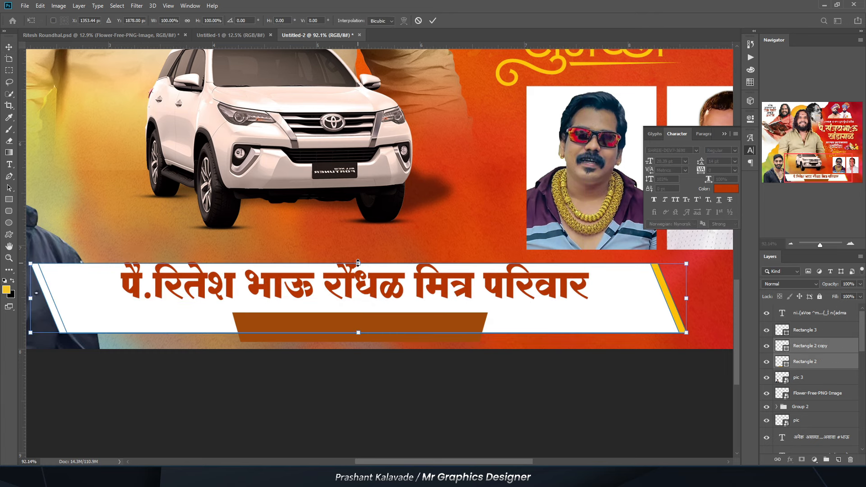
drag(358, 263, 358, 258)
drag(358, 335, 358, 338)
key(Return)
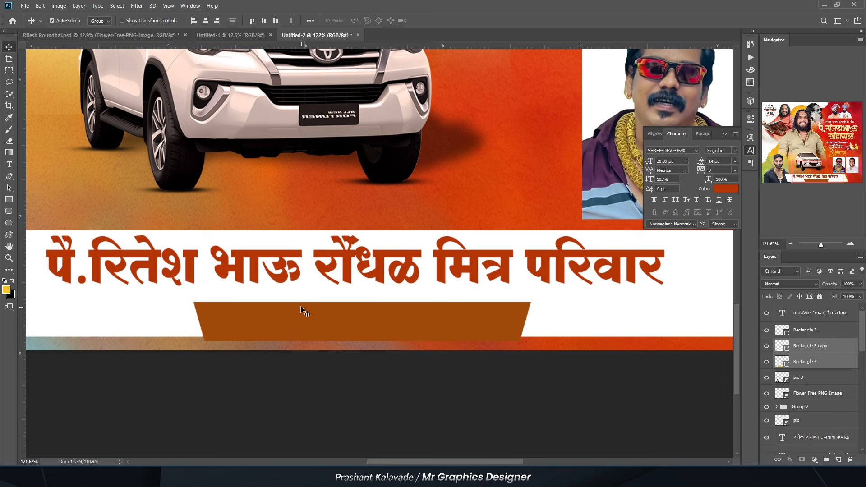
Step: Nudge the brown trapezoid down and enlarge the name line to 39.17 pt
drag(303, 326, 302, 332)
click(282, 264)
scroll(281, 264, down, 5)
key(ctrl+t)
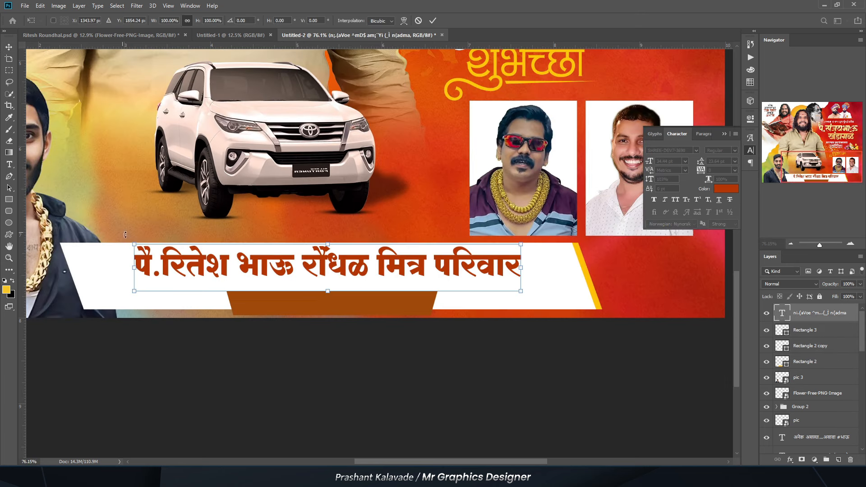
drag(135, 244, 241, 271)
key(Return)
Step: Draw a 52 × 52 px circle on the white bar just before the start of the name line
scroll(132, 262, up, 1)
scroll(240, 271, up, 4)
scroll(240, 271, up, 6)
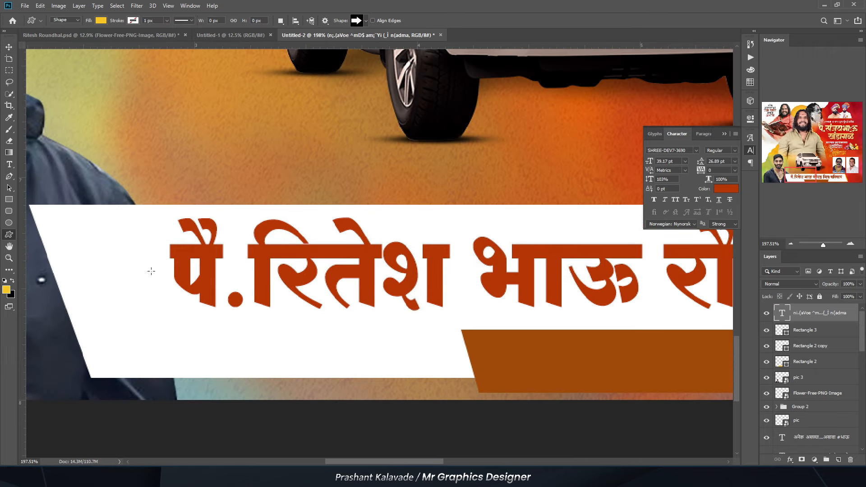
key(u)
key(alt+space)
click(177, 256)
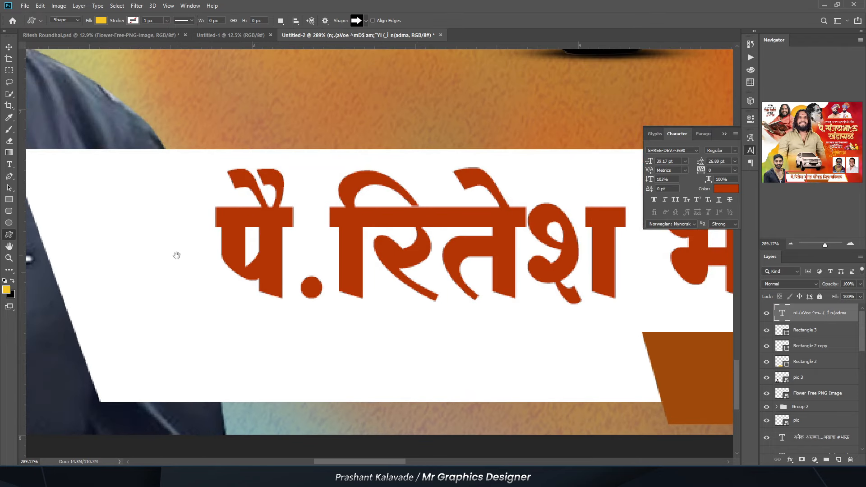
click(8, 223)
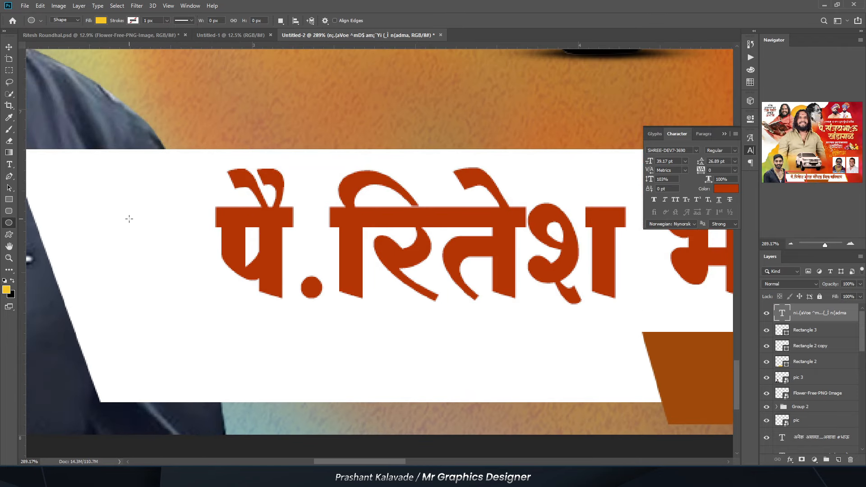
drag(126, 213, 196, 280)
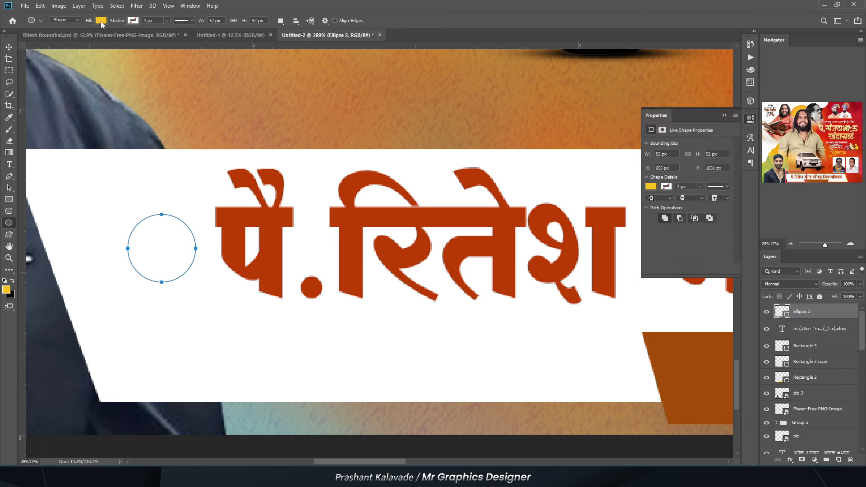
Step: Fill the circle with a brighter orange-red based on the name text's colour, and nudge it slightly away from the text
click(101, 20)
click(143, 38)
click(245, 215)
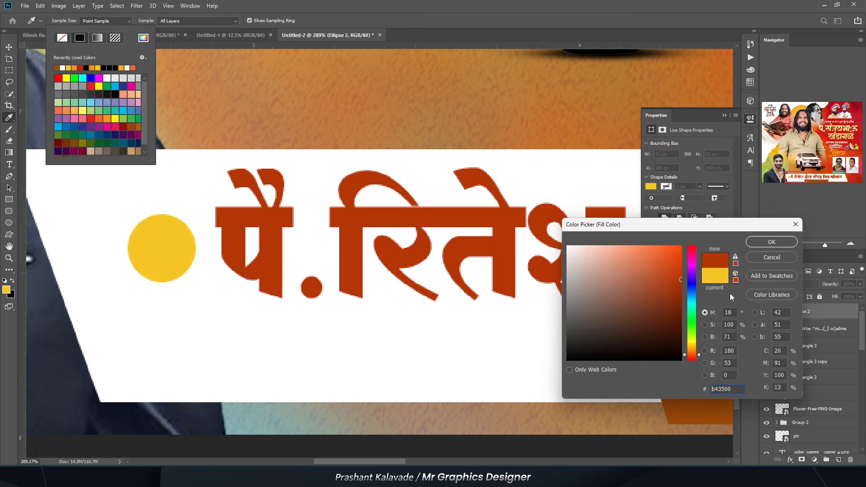
click(675, 265)
click(772, 242)
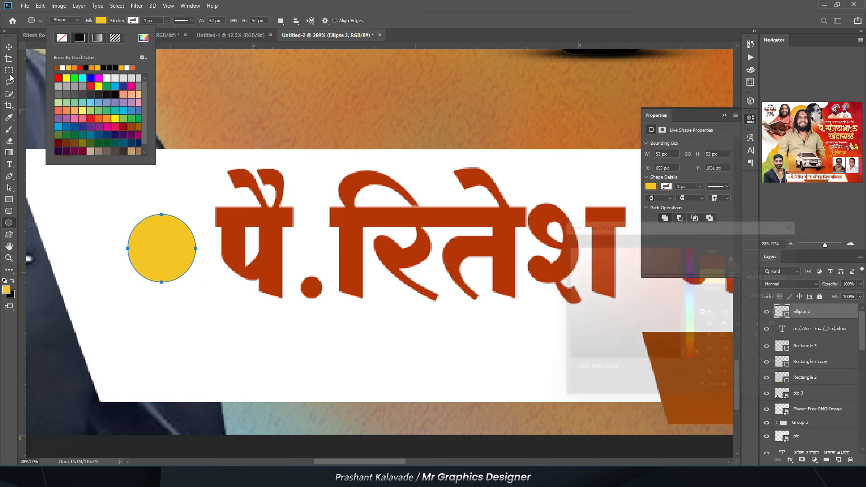
click(9, 48)
drag(167, 228, 162, 228)
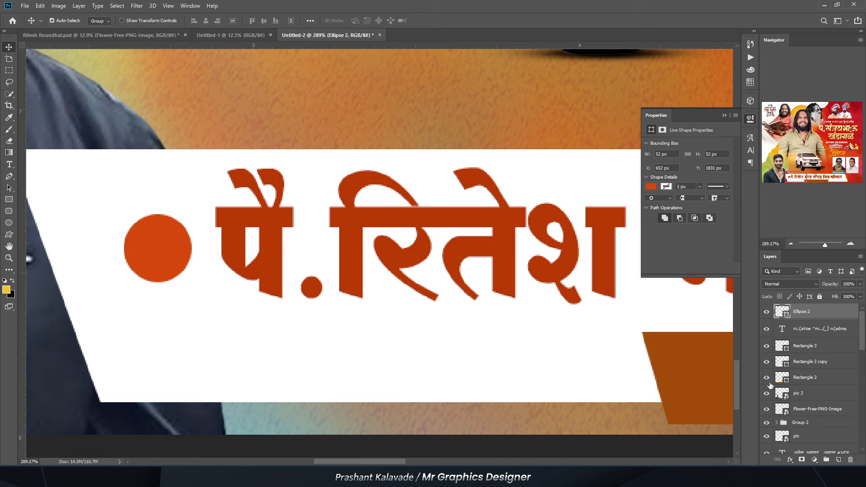
Step: Change the fill of the circle beside the large name line from orange-red to amber yellow
double_click(787, 316)
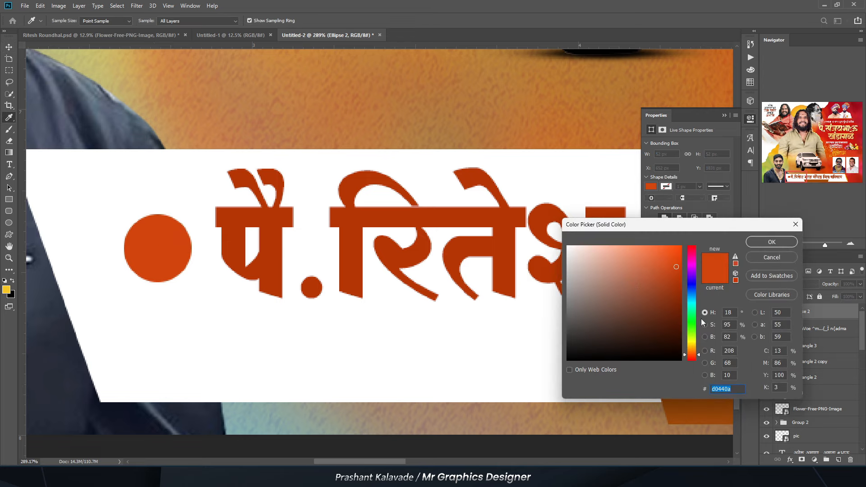
click(704, 351)
click(568, 267)
drag(691, 267, 692, 246)
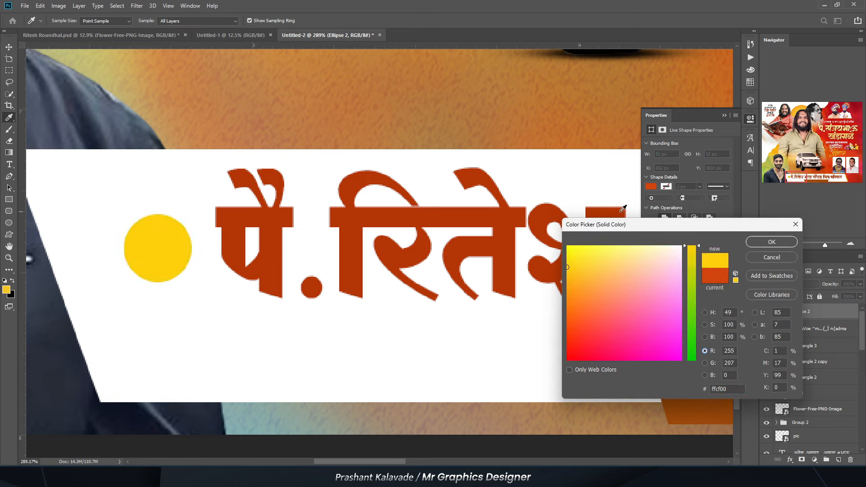
drag(579, 275, 552, 282)
key(Return)
drag(145, 261, 144, 261)
Step: Duplicate the red name line and scale the copy down to 43.44%, placing it over the brown trapezoid
scroll(144, 261, down, 6)
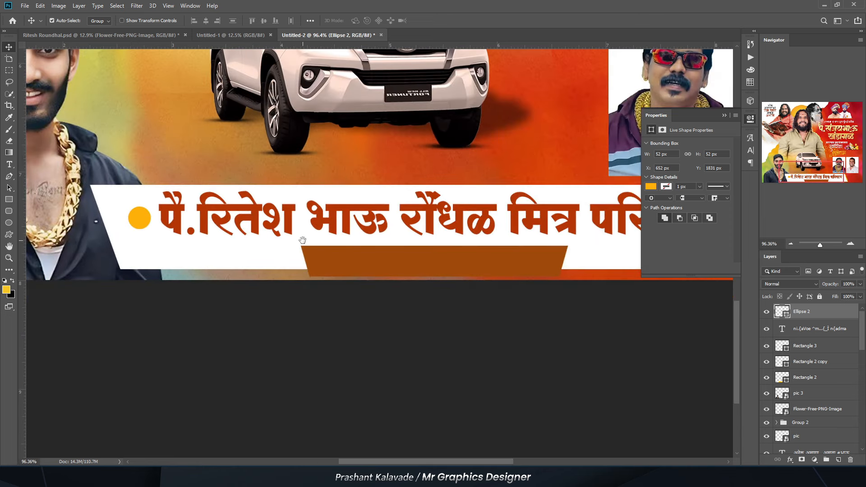
drag(303, 240, 192, 238)
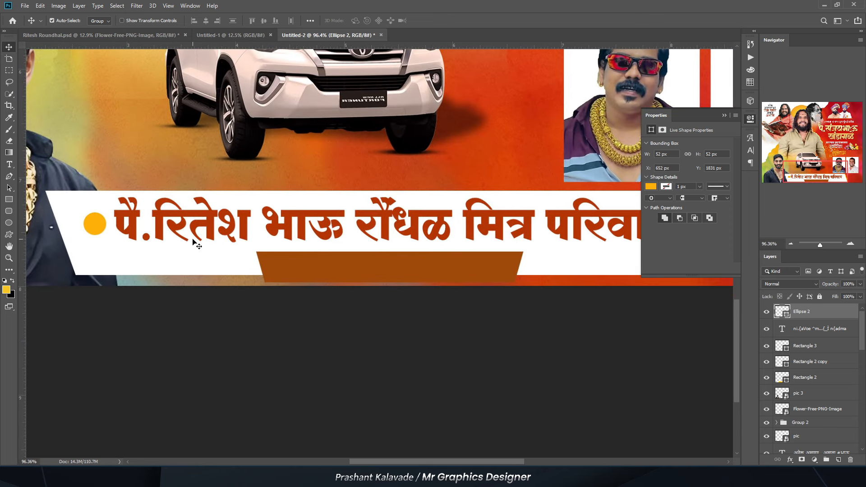
click(202, 235)
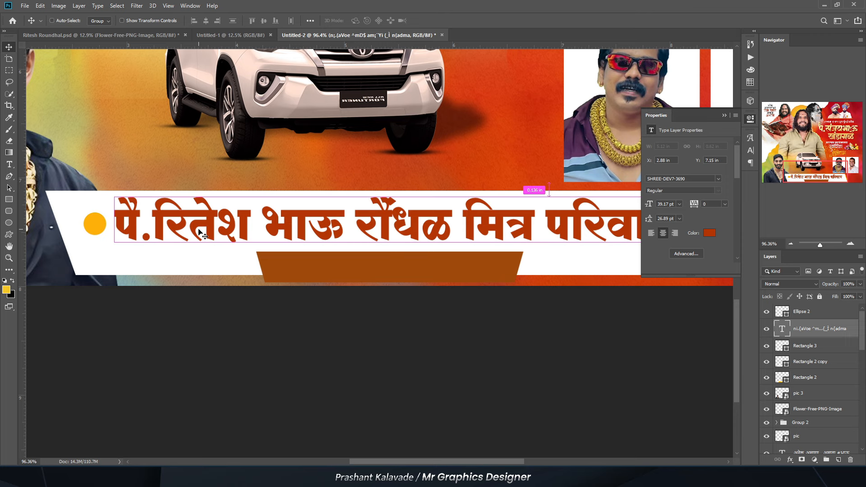
key(ctrl+j)
key(ctrl+t)
drag(116, 194, 304, 275)
key(Return)
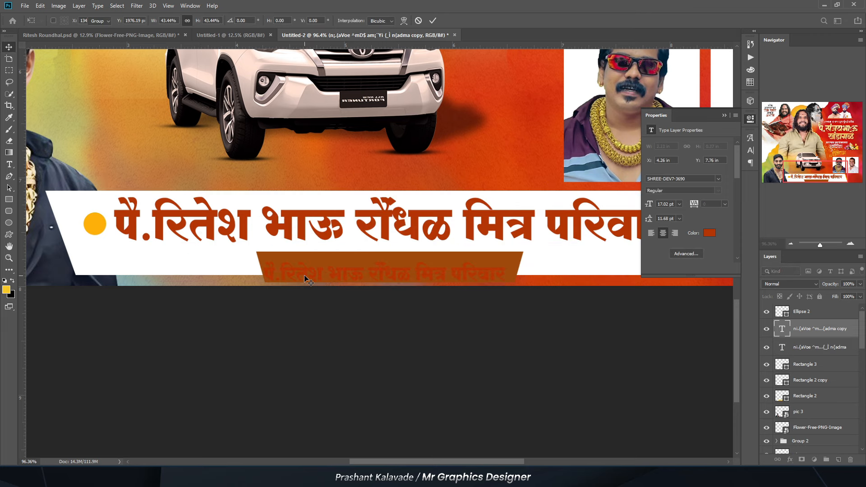
Step: Recolour the small text copy on the brown trapezoid white
double_click(309, 272)
scroll(313, 270, up, 3)
click(358, 22)
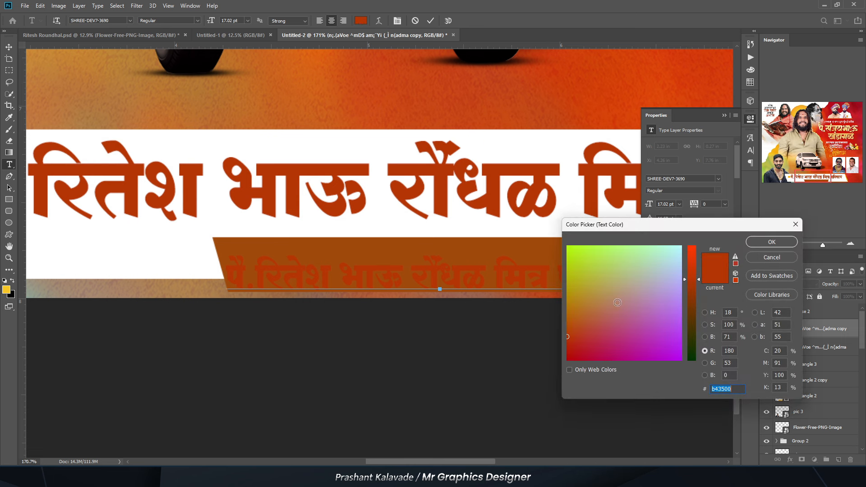
click(685, 246)
drag(696, 254, 673, 199)
key(Return)
click(308, 352)
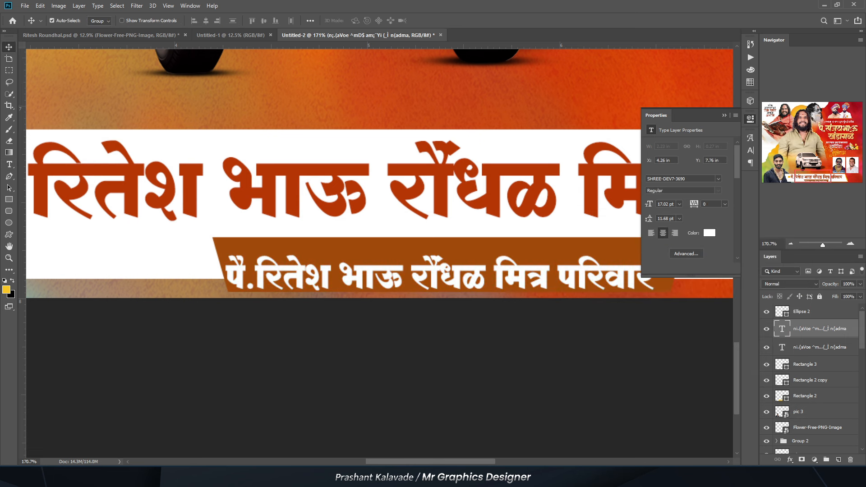
Step: Copy the second converted line from the SHREE-DEV converter page in the browser and replace the small Photoshop text with it, reading टायगर ग्रुप महाराष्ट्र राज्य
key(alt+Tab)
triple_click(339, 163)
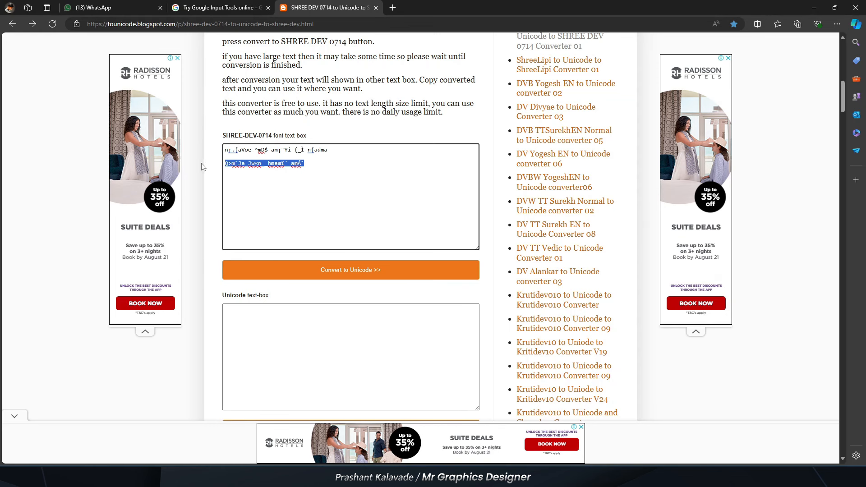
key(alt+Tab)
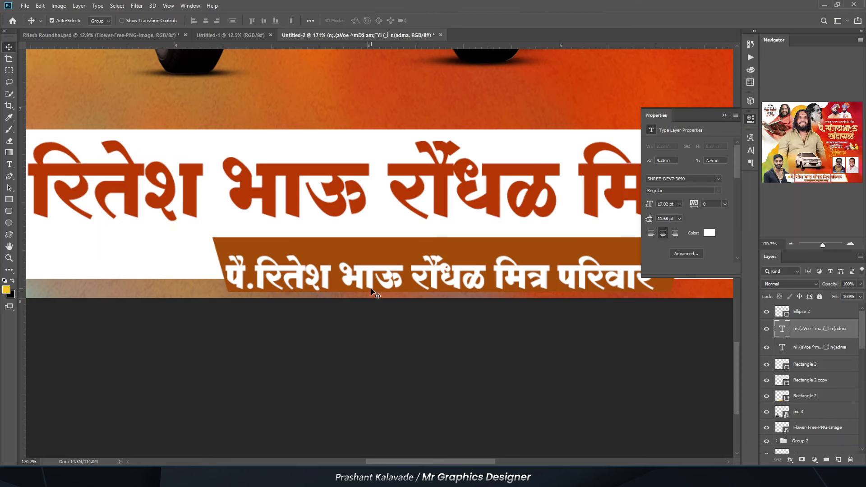
key(t)
click(352, 278)
key(ctrl+a)
text(टायगर ग्रुप महाराष्ट्र राज्य)
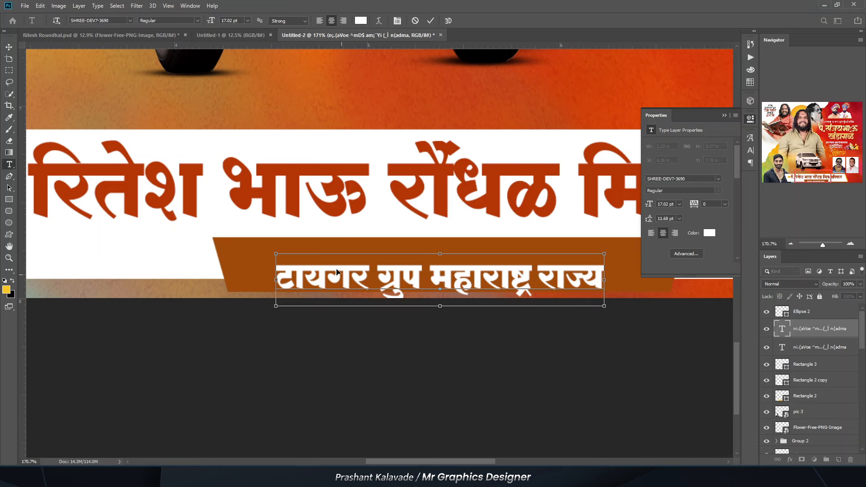
Step: Set the trapezoid label's font to SHREE-DEV7-0715
key(ctrl+a)
double_click(115, 21)
text(0)
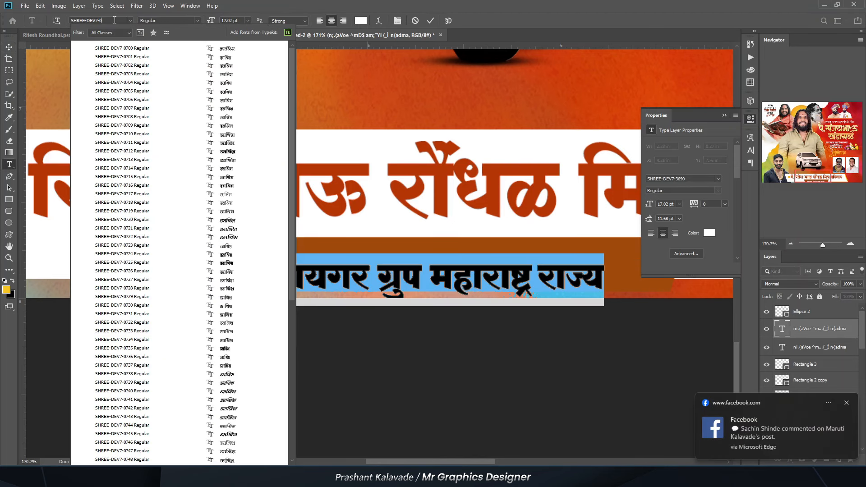
click(156, 177)
click(9, 47)
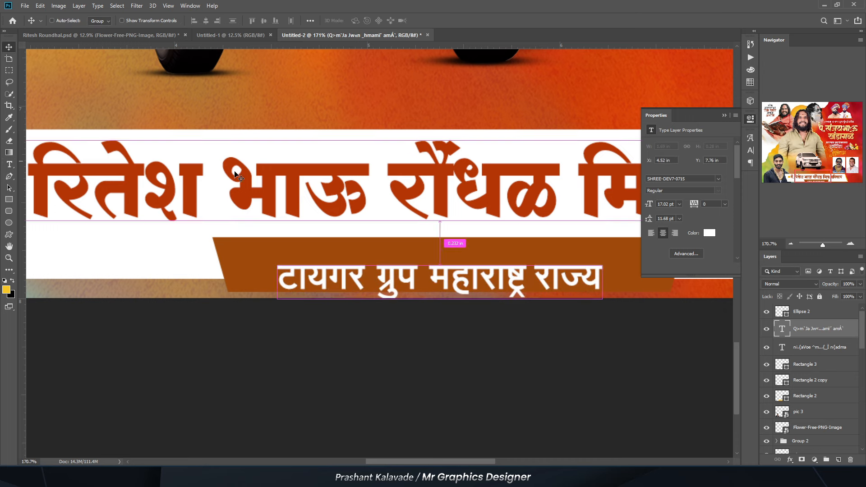
Step: Enlarge the trapezoid label to 18.56 pt so it sits slightly higher within the brown shape
key(ctrl+t)
drag(276, 254, 264, 236)
scroll(259, 252, down, 2)
key(Return)
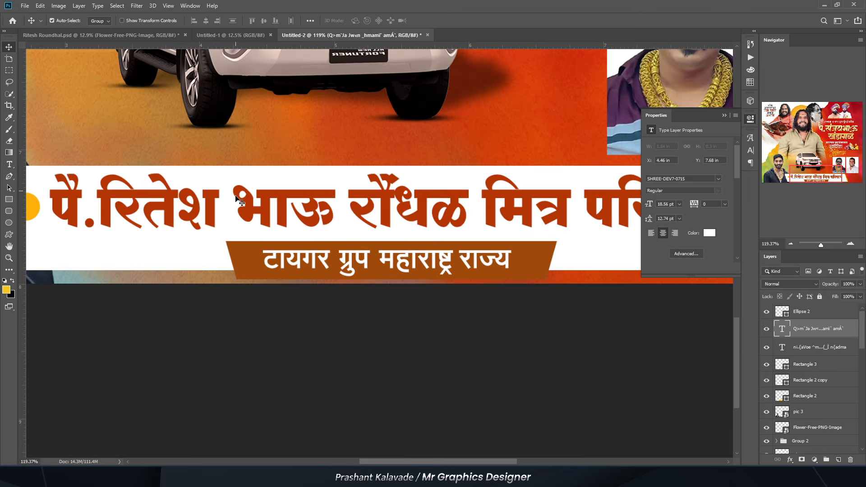
Step: Draw a 27 × 27 px circle on the brown trapezoid just before the start of the label
scroll(253, 246, up, 1)
scroll(254, 245, up, 3)
click(9, 222)
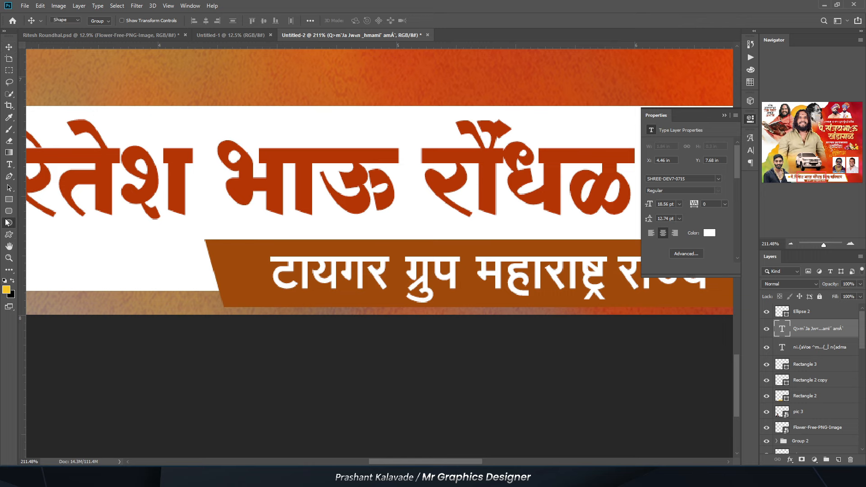
drag(226, 264, 252, 287)
Step: Fill the small circle with amber yellow and nudge it closer to the label text
click(101, 20)
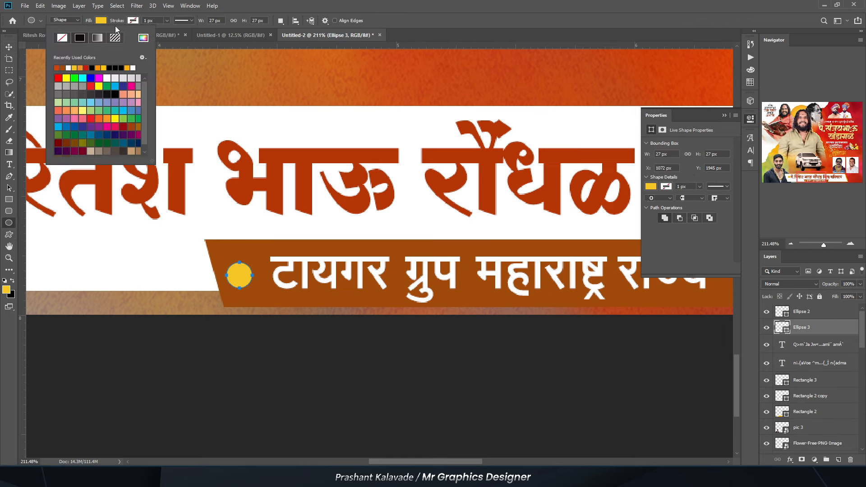
click(80, 68)
click(143, 38)
drag(583, 284, 546, 276)
key(Return)
click(9, 47)
scroll(257, 303, up, 3)
drag(234, 272, 243, 272)
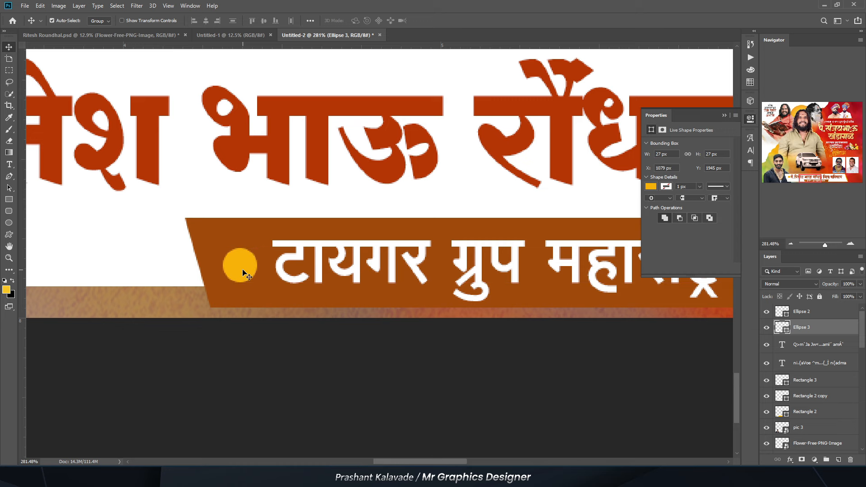
Step: Group all banner layers from Ellipse 2 through Rectangle 2 and place the group beneath the pic 3 layer
scroll(240, 268, down, 11)
click(451, 231)
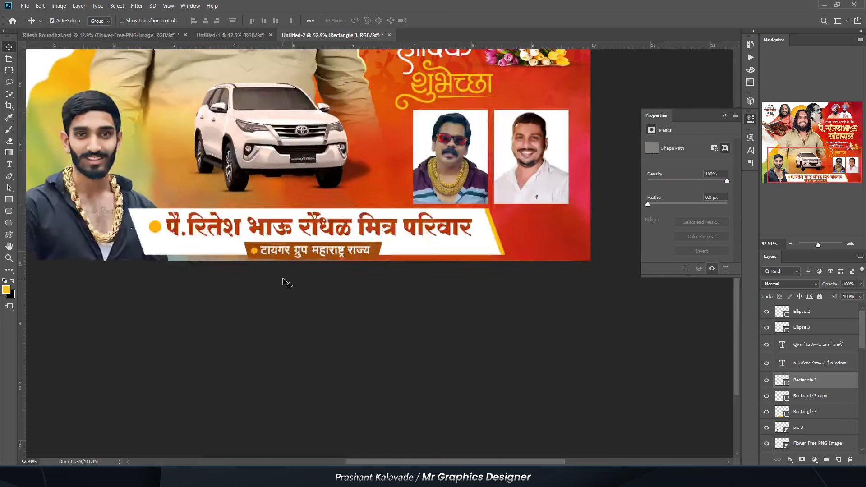
scroll(285, 294, down, 5)
click(805, 317)
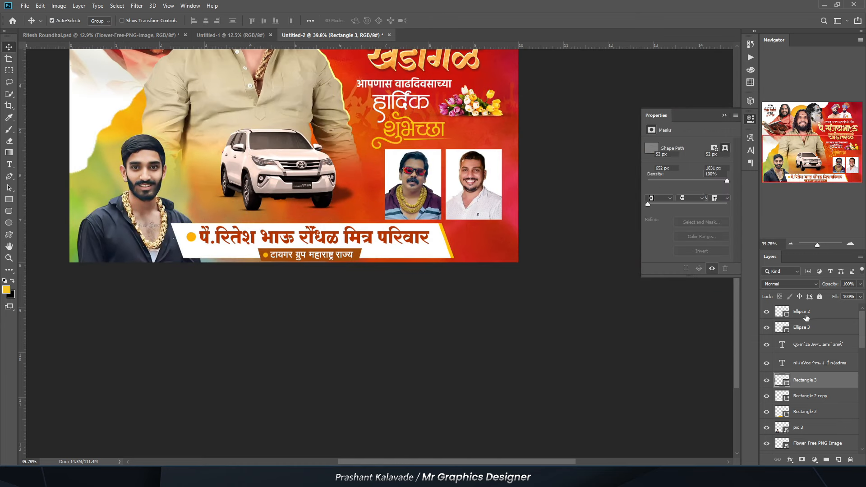
shift+click(798, 411)
key(ctrl+g)
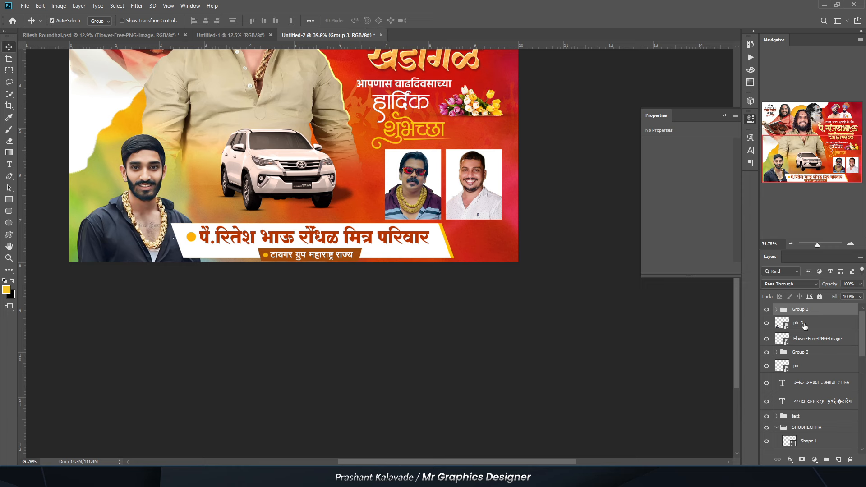
drag(805, 312, 803, 327)
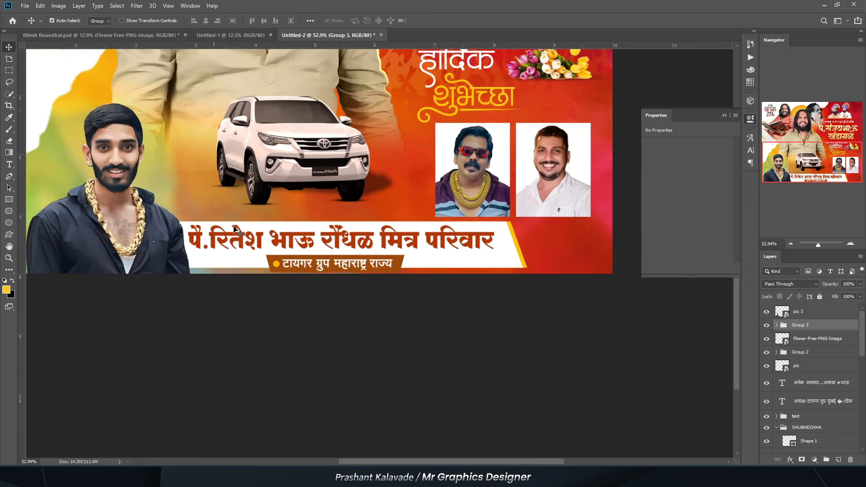
Step: Shift the banner group sideways until its amber circle clears the young man's portrait
scroll(236, 238, up, 3)
drag(227, 245, 231, 247)
scroll(349, 319, down, 3)
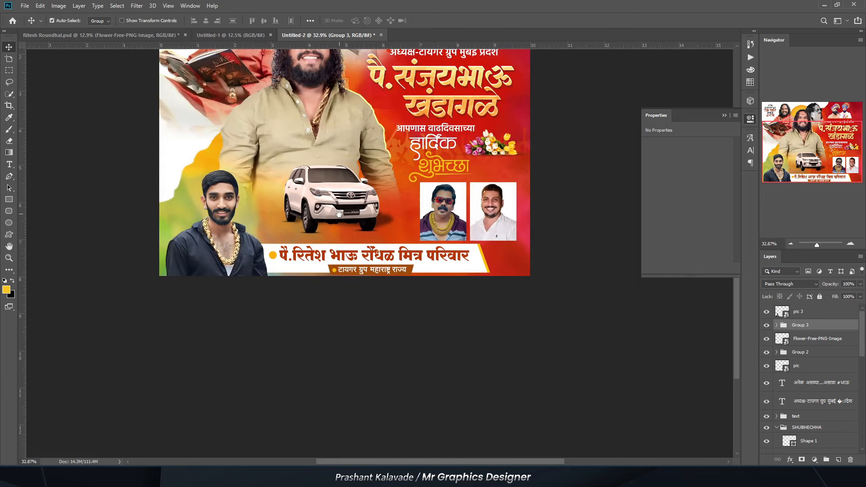
Step: Draw a 163 × 163 px circle in the empty red area beside the two turbaned men
drag(339, 213, 329, 316)
scroll(568, 69, up, 5)
drag(476, 141, 377, 162)
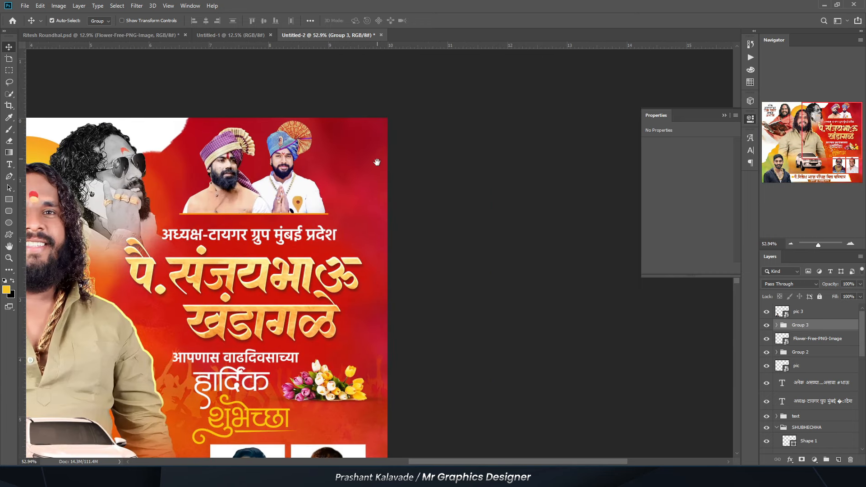
click(508, 186)
click(724, 115)
scroll(407, 153, up, 5)
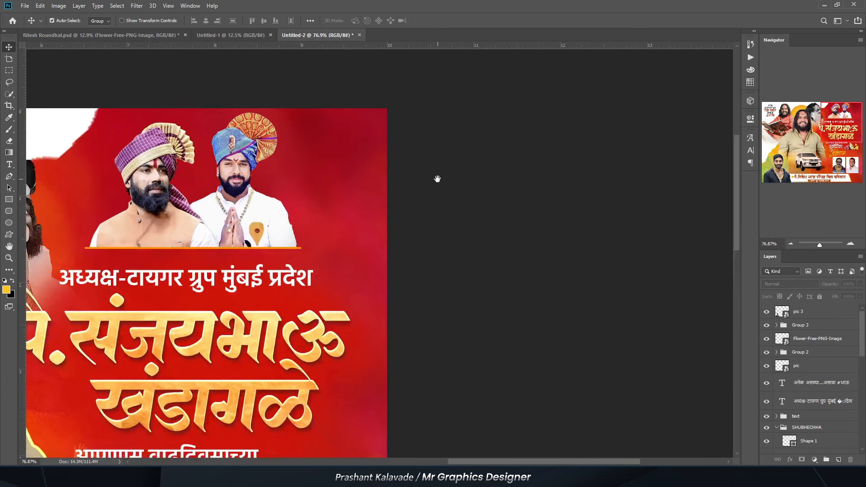
click(9, 223)
drag(259, 132, 335, 208)
Step: Fill the new circle with a red slightly brighter than the background
click(101, 21)
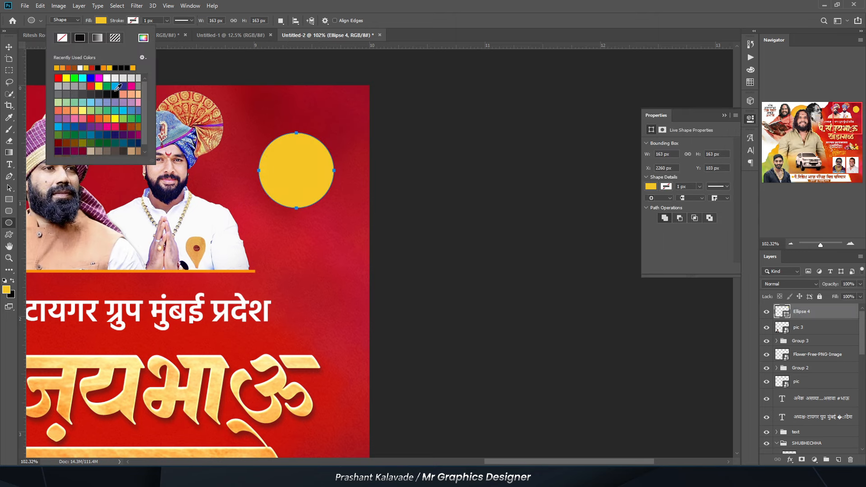
click(143, 39)
click(689, 269)
key(Return)
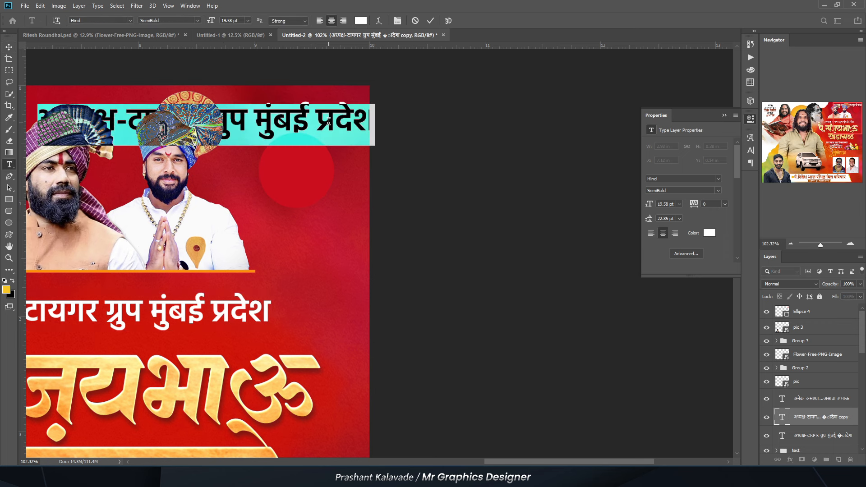
Step: Duplicate the white designation line near the red circle, change its text to 14 and enlarge it to 44.08 pt
text(14)
key(ctrl+Return)
key(ctrl+t)
drag(284, 156, 319, 208)
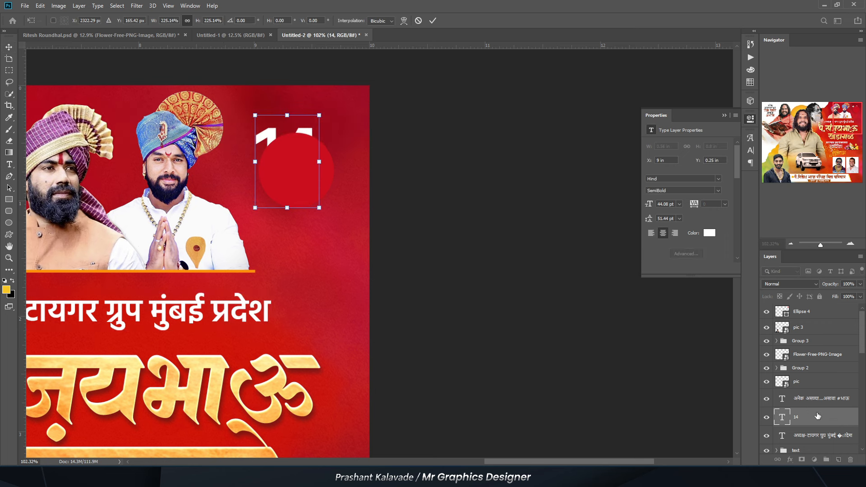
key(Return)
Step: Bring the 14 to the front of the layer stack and position it over the red circle
drag(818, 416, 811, 307)
scroll(282, 142, up, 4)
drag(263, 139, 279, 147)
Step: Set the font of the 14 to Khand Bold
double_click(782, 312)
click(101, 20)
text(khan)
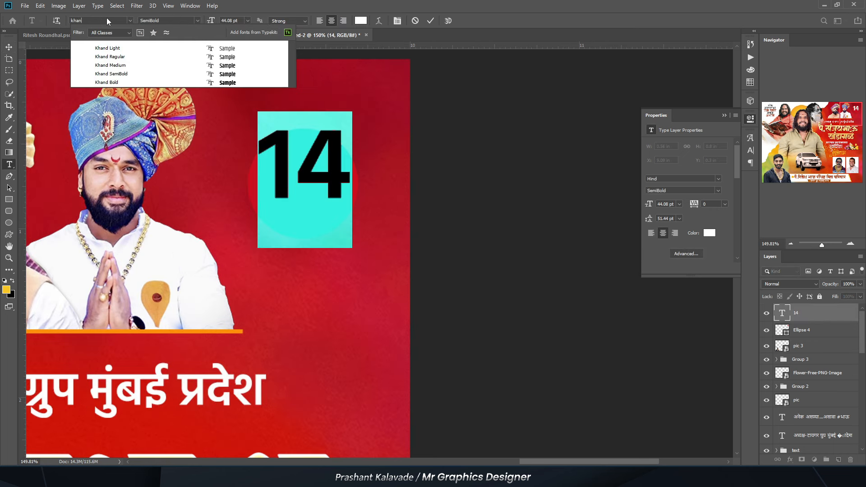
click(220, 73)
click(100, 20)
text(khan)
click(144, 84)
click(9, 47)
Step: Duplicate the 14 directly below itself and change the copy's text to AUG
scroll(294, 153, up, 2)
drag(287, 155, 286, 231)
double_click(286, 230)
text(AU)
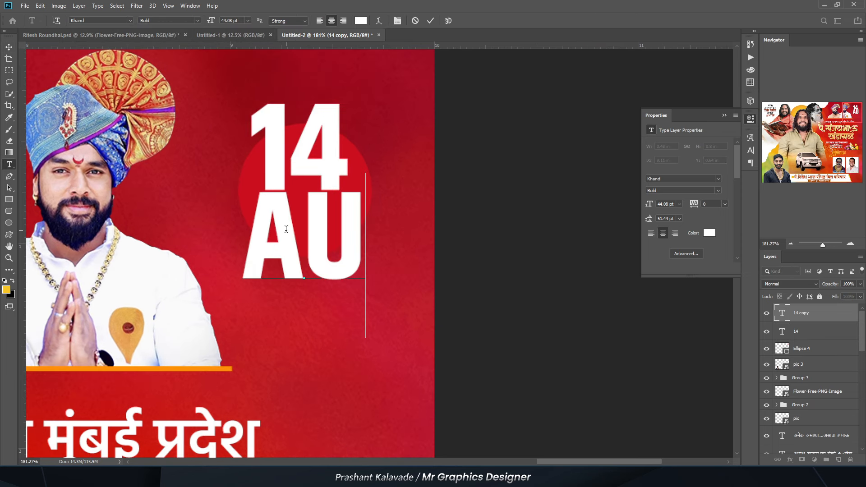
text(G)
Step: Set the font of the AUG text to Mukta Medium
key(ctrl+a)
click(86, 20)
text(muk)
click(235, 75)
click(9, 47)
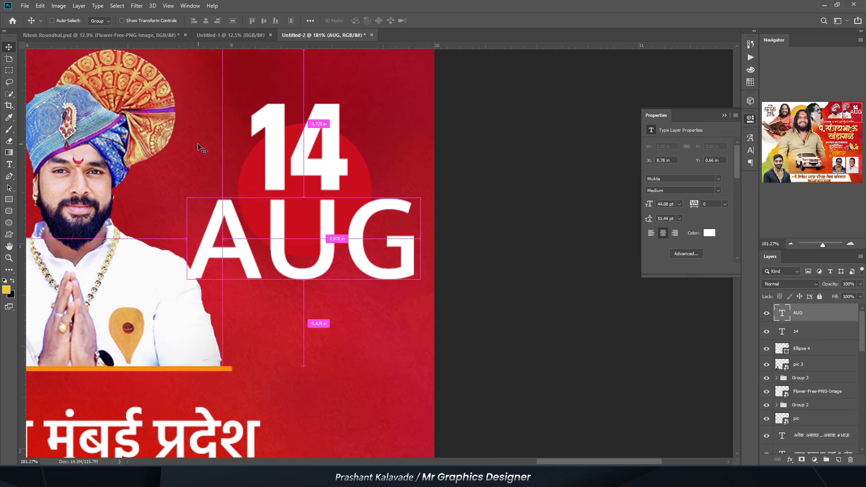
Step: Scale AUG down to roughly half its size and move it up close beneath the 14
key(ctrl+t)
alt+drag(187, 176, 245, 203)
key(Return)
drag(267, 249, 266, 224)
Step: Stretch the 14 slightly taller by setting its vertical scale to 104%
double_click(308, 144)
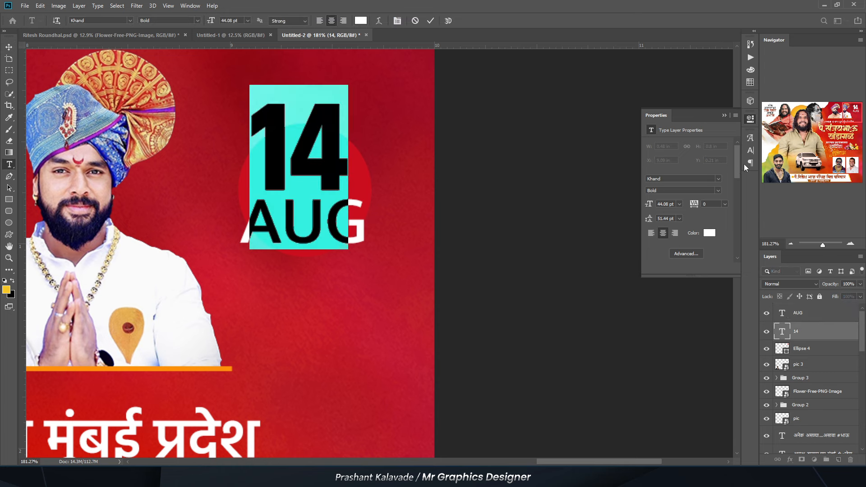
click(751, 151)
key(ctrl+Return)
Step: Enlarge the red circle from its centre to about 117% and move it up behind the 14 AUG date
ctrl+click(370, 224)
key(ctrl+t)
alt+drag(238, 123, 225, 116)
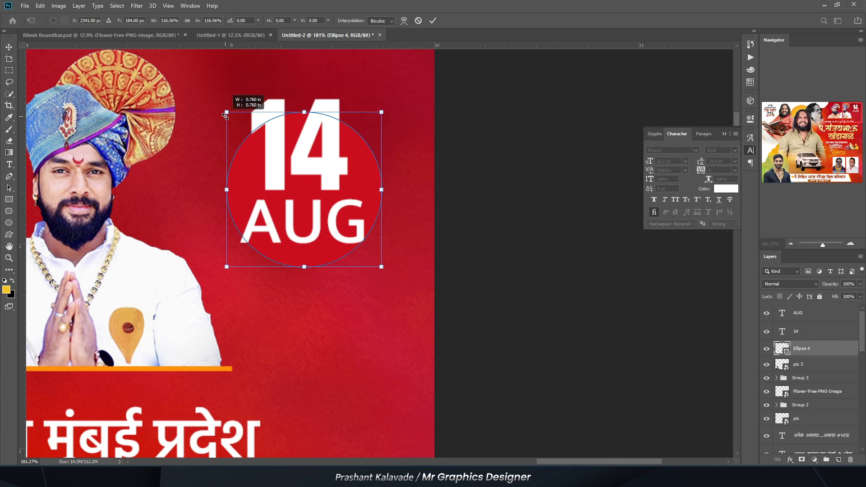
drag(249, 163, 248, 145)
key(Return)
Step: Recolour the 14 bright yellow, about #ffd800
double_click(300, 141)
scroll(333, 149, down, 3)
click(360, 21)
click(567, 263)
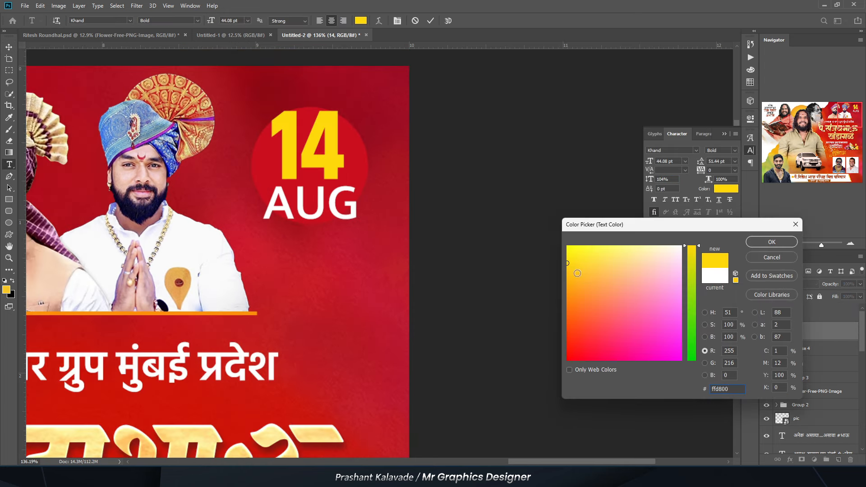
key(Return)
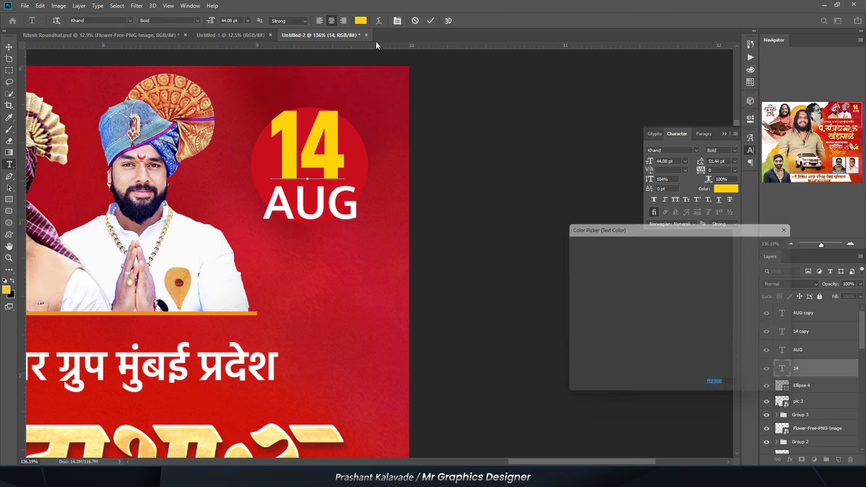
Step: Duplicate the 14 and AUG texts, and turn the rear 14 white
click(576, 244)
key(Return)
Step: Enlarge the rear 14 and AUG texts together from their centre so they extend beyond the front copies
click(824, 350)
shift+click(823, 368)
key(ctrl+t)
alt+drag(263, 110, 256, 103)
key(Return)
scroll(260, 102, up, 3)
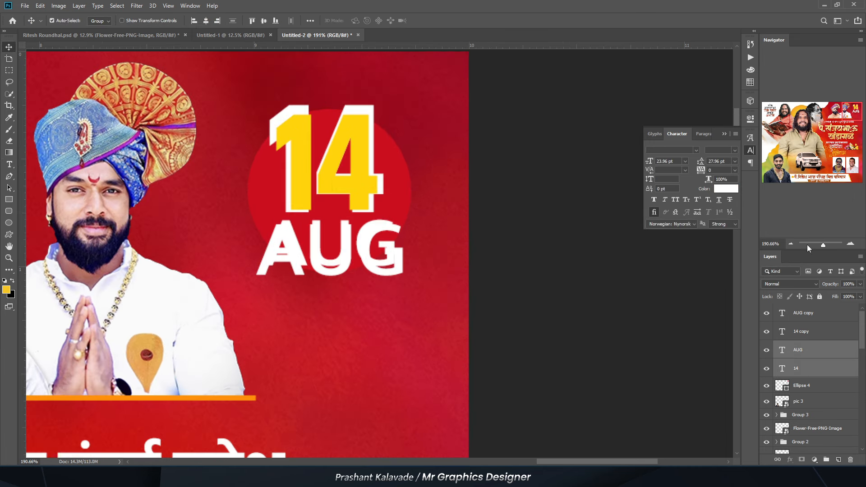
Step: Set the rear 14 and AUG texts to Overlay blending and lower their fill
click(789, 284)
click(790, 357)
click(789, 284)
click(790, 349)
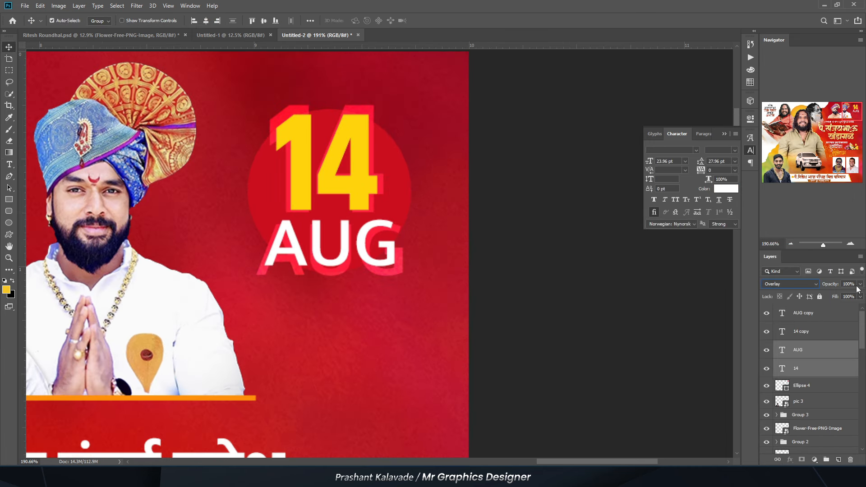
click(860, 284)
drag(857, 295, 839, 296)
Step: Duplicate the red circle and enlarge the rear circle from its centre to about 115%
click(805, 399)
click(806, 387)
key(ctrl+j)
click(803, 400)
key(ctrl+t)
alt+drag(248, 109, 230, 102)
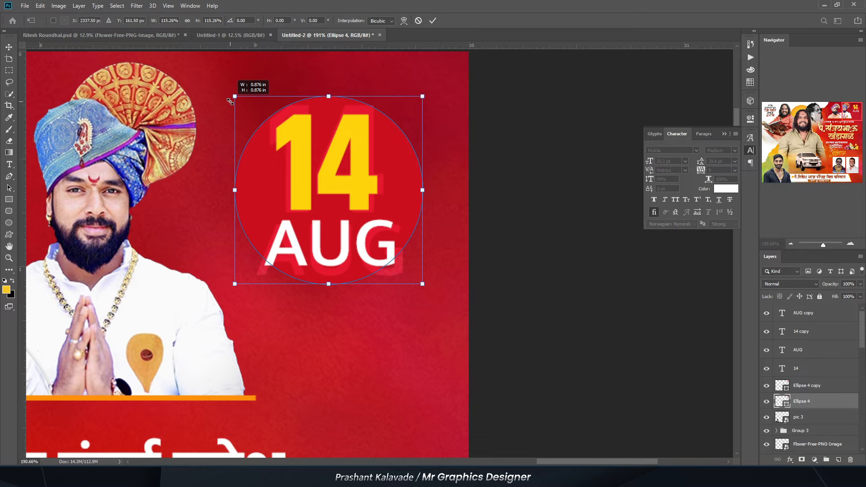
key(Return)
Step: Add a drop shadow to the front circle of the date badge
double_click(830, 386)
click(537, 341)
key(Return)
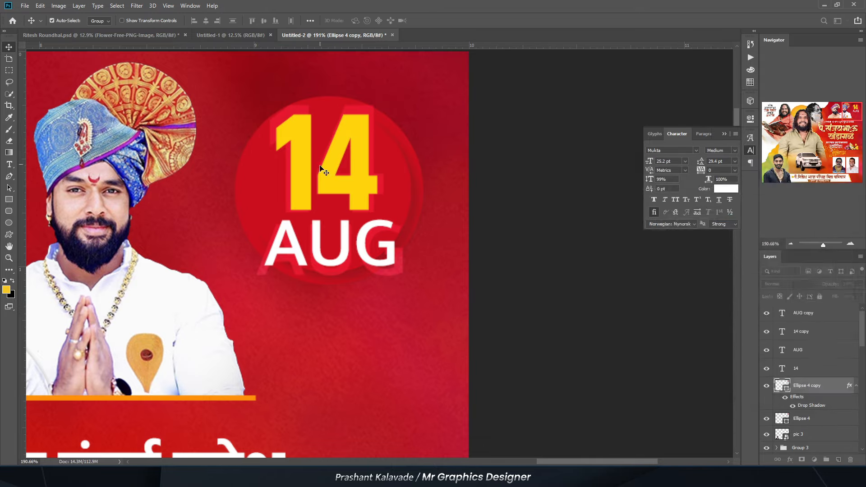
Step: Group all the 14 and AUG text layers with the two circle layers
scroll(481, 155, down, 12)
shift+click(799, 316)
shift+click(793, 419)
key(ctrl+g)
Step: Shrink the date badge group from its centre and move it up slightly
scroll(408, 184, up, 3)
key(ctrl+t)
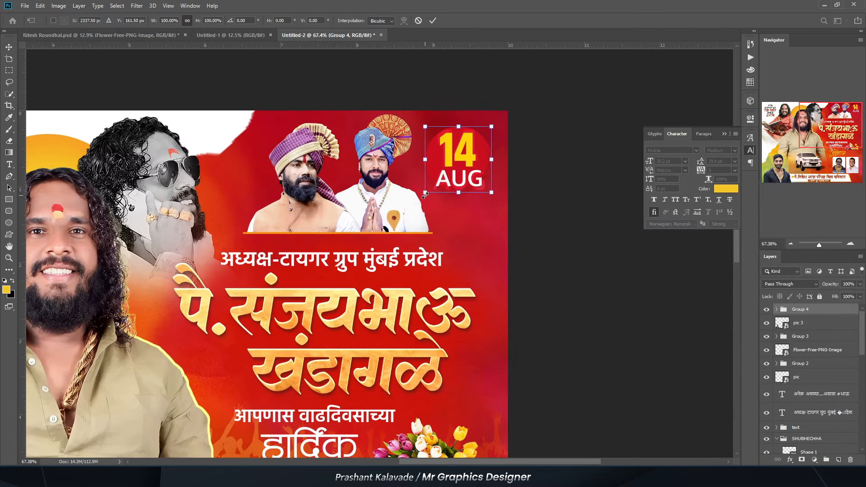
alt+drag(425, 195, 431, 190)
drag(456, 149, 456, 144)
key(Return)
Step: Enlarge the date badge group from its centre to about 110% and move it down slightly
scroll(449, 120, down, 3)
scroll(453, 118, up, 5)
key(ctrl+t)
alt+drag(481, 224, 485, 228)
drag(454, 218, 456, 222)
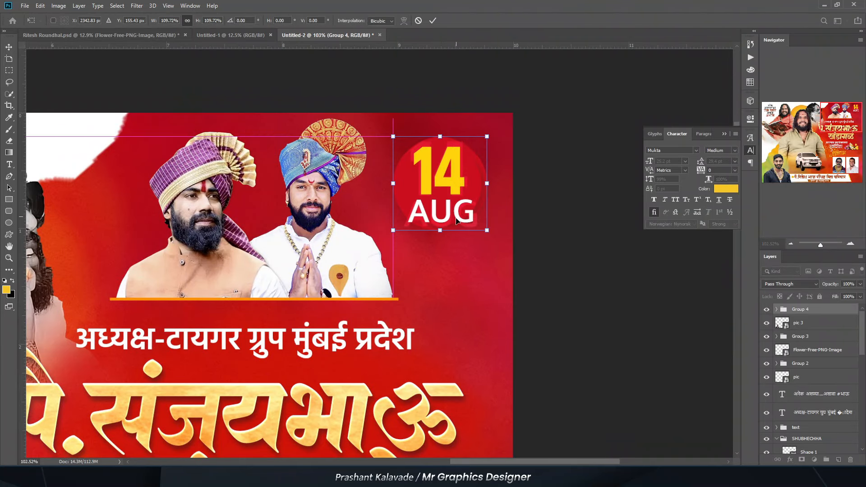
key(Return)
Step: Collapse the Character panel and show the poster in full-screen view on a black background
scroll(456, 221, down, 5)
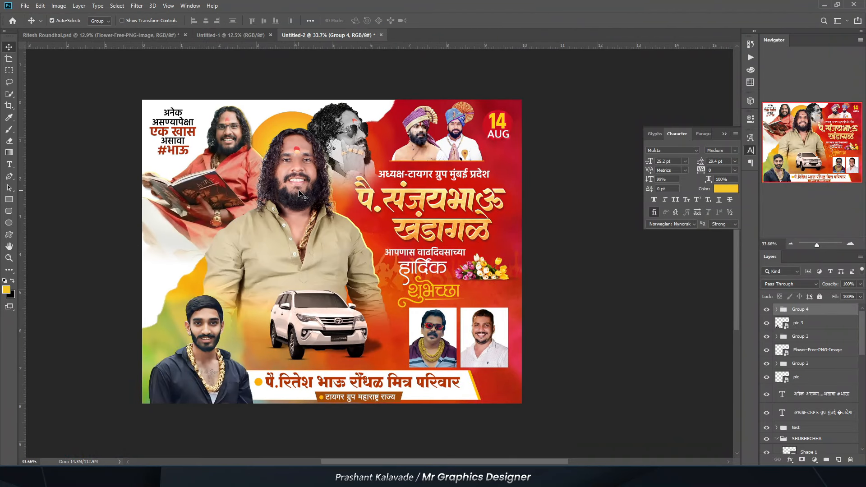
key(f)
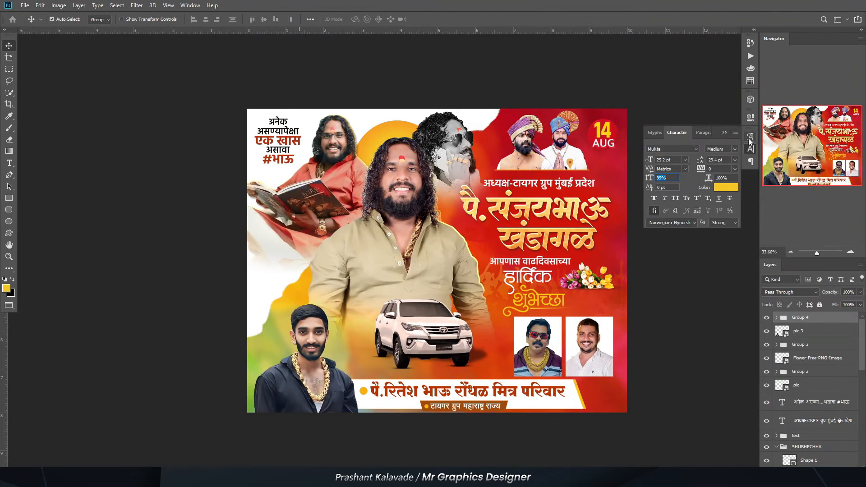
click(724, 133)
scroll(627, 165, up, 2)
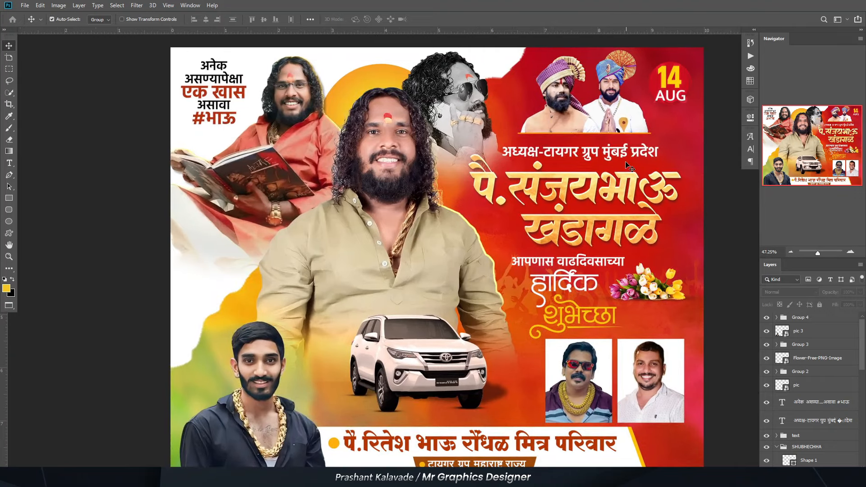
key(f)
Step: Examine the date badge, turbaned portraits, golden heading, greeting text and bottom banner up close and in the overall layout
scroll(629, 166, up, 4)
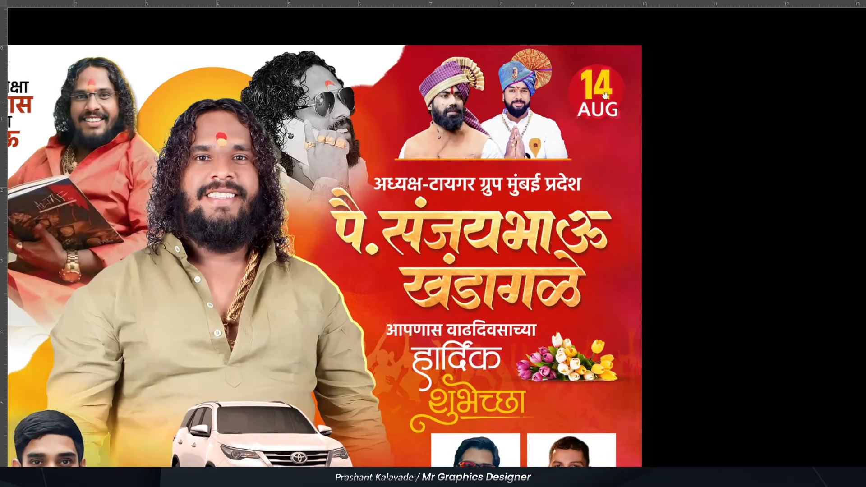
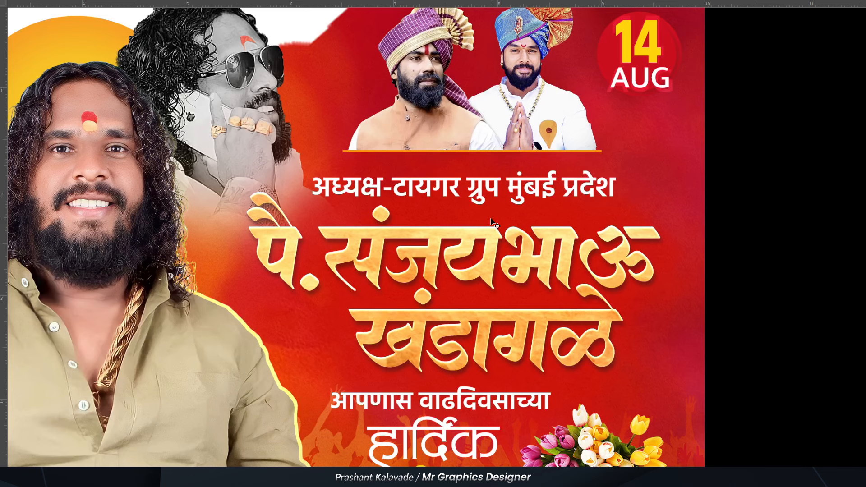
drag(447, 157, 606, 162)
scroll(582, 141, down, 5)
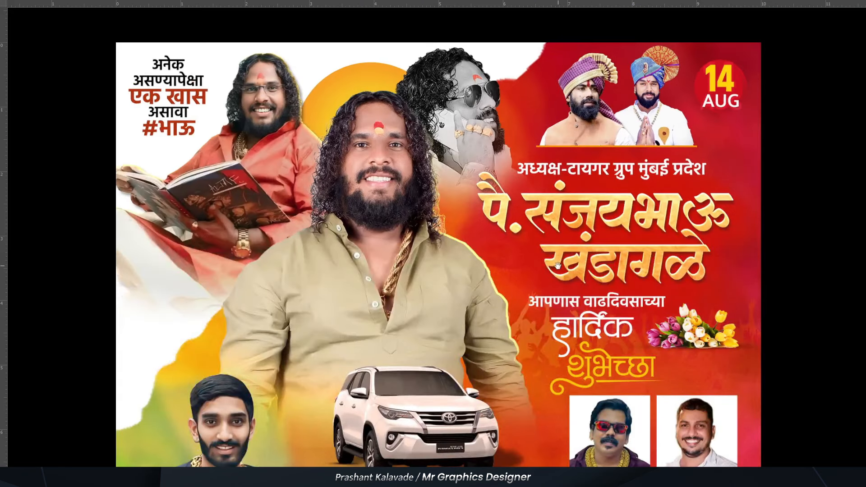
drag(554, 263, 548, 255)
drag(343, 213, 337, 202)
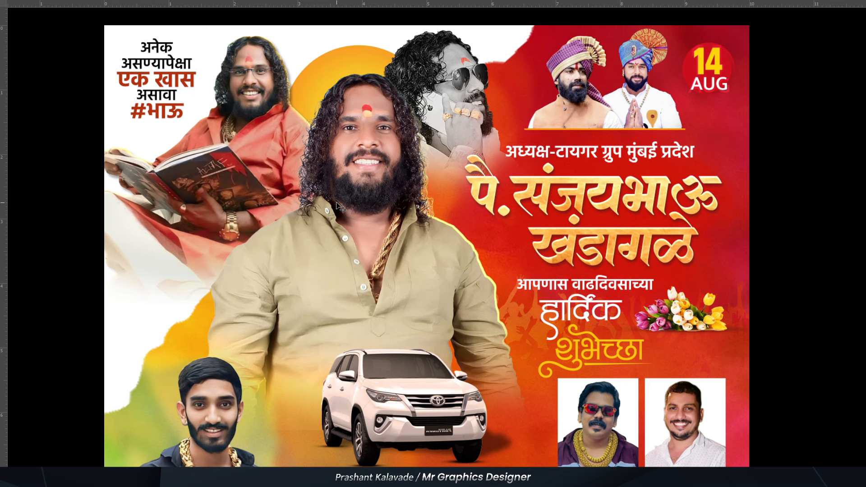
scroll(346, 197, down, 4)
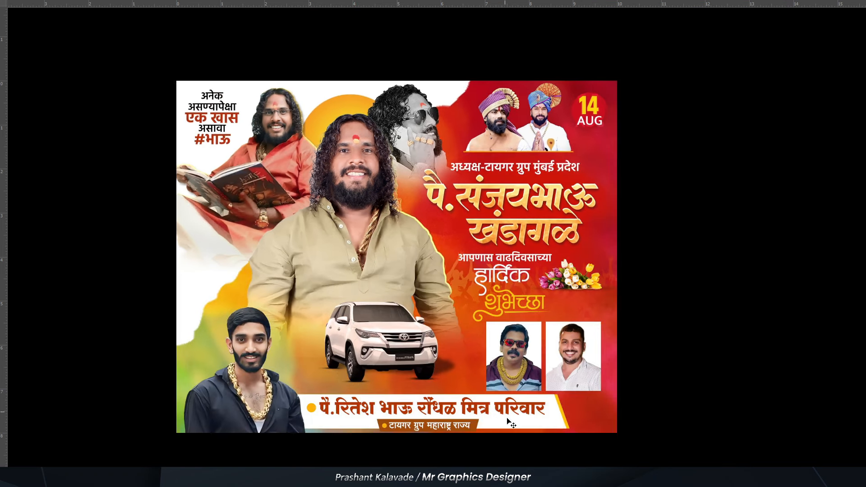
scroll(537, 428, up, 4)
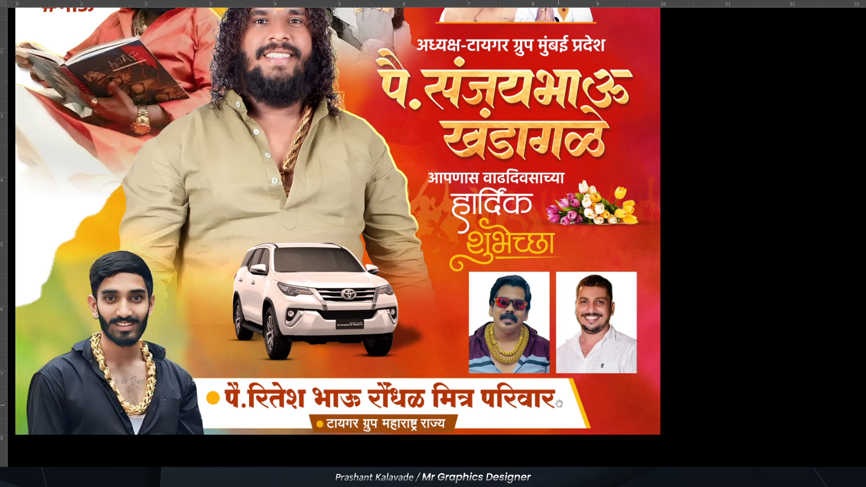
scroll(539, 348, down, 3)
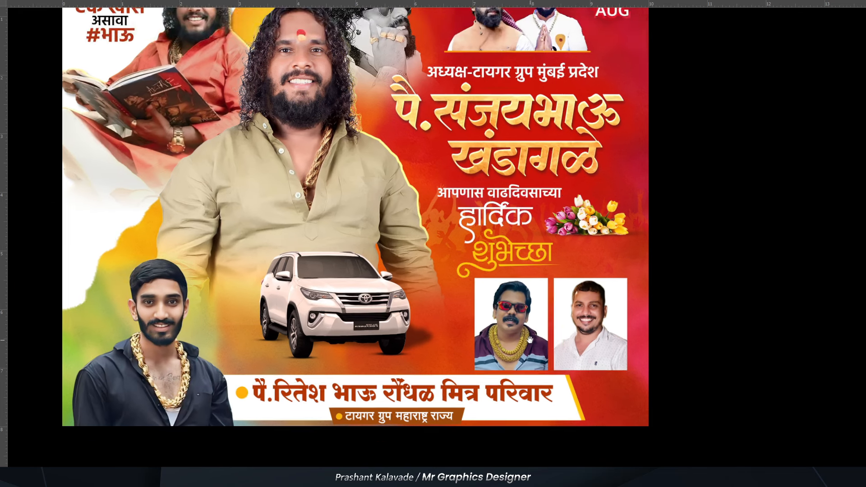
scroll(447, 176, up, 3)
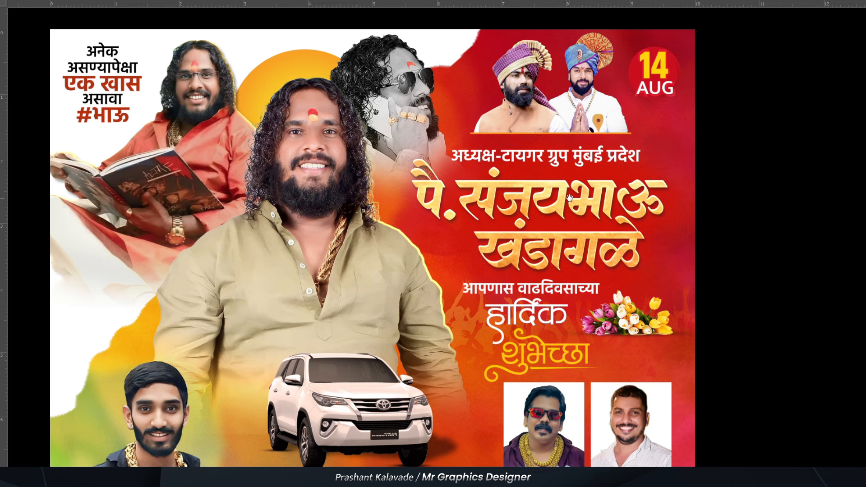
scroll(569, 198, down, 3)
scroll(569, 199, right, 2)
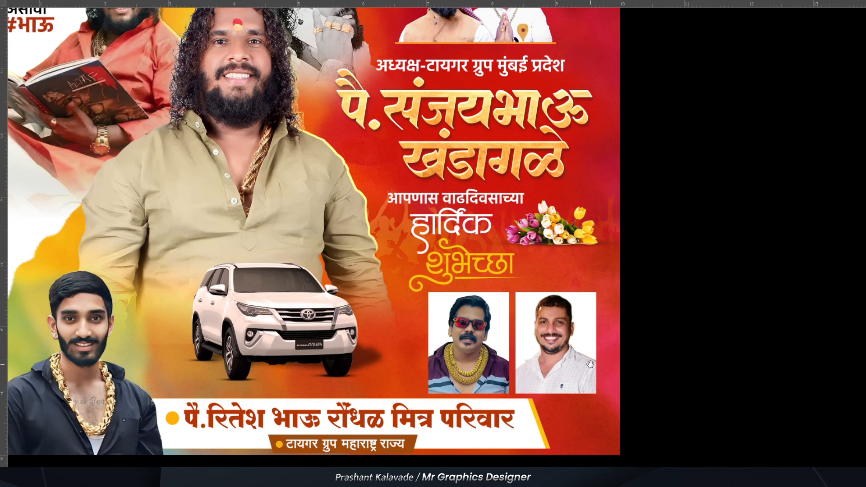
drag(328, 406, 332, 390)
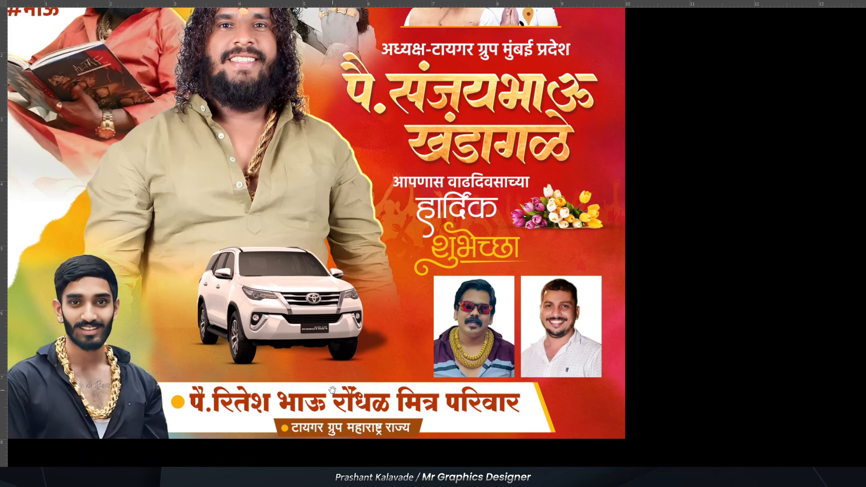
drag(294, 206, 293, 378)
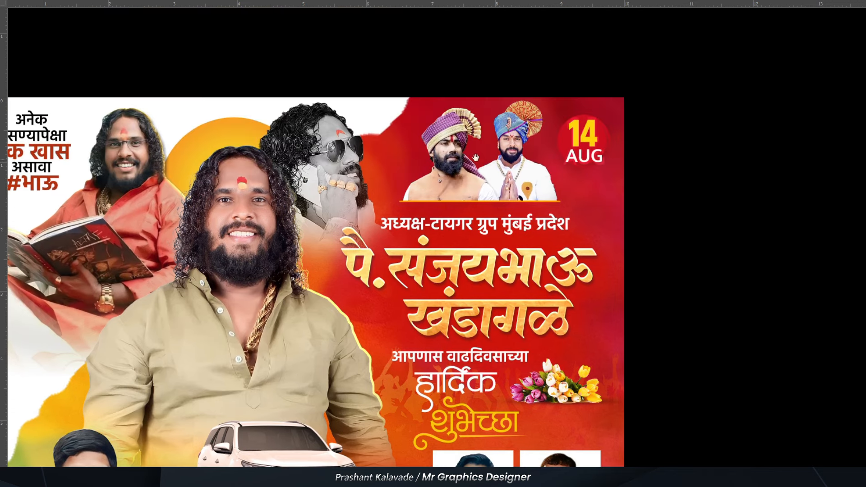
scroll(519, 151, up, 2)
scroll(542, 147, down, 2)
scroll(476, 295, up, 1)
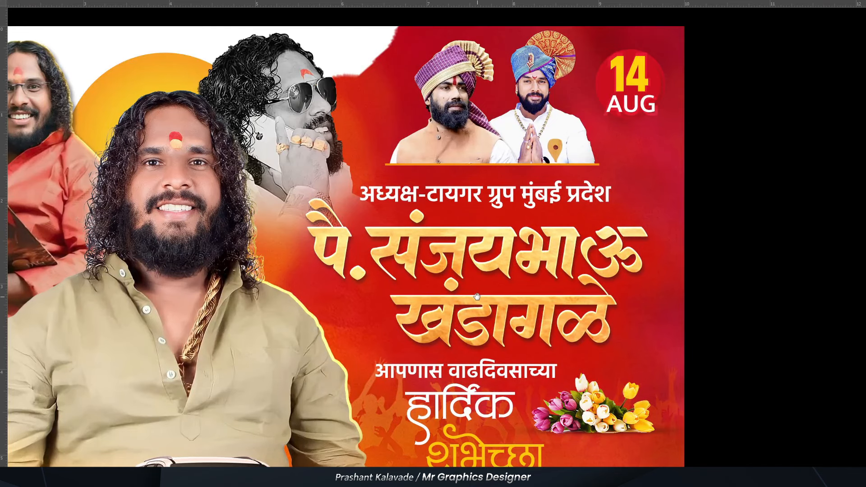
scroll(477, 297, down, 2)
Step: Examine the car, framed portraits and upper slogan with the reading figure, then return to the standard screen view
drag(275, 363, 309, 292)
scroll(370, 446, up, 4)
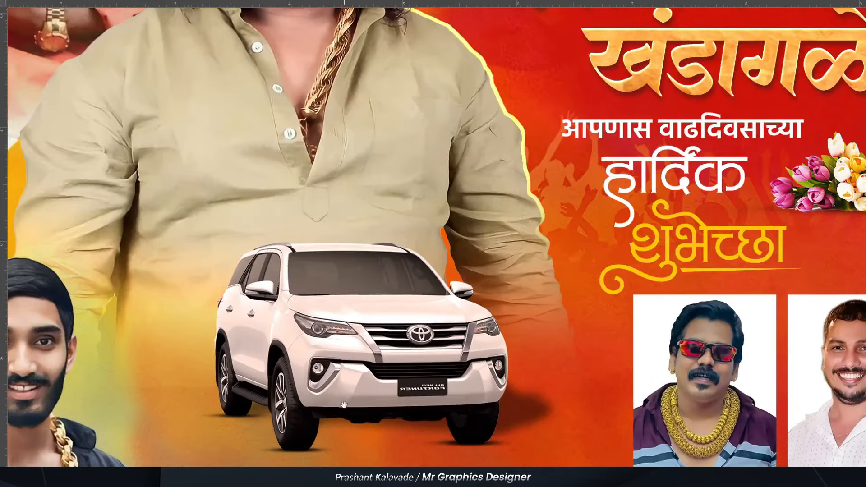
scroll(418, 418, up, 1)
scroll(420, 419, down, 3)
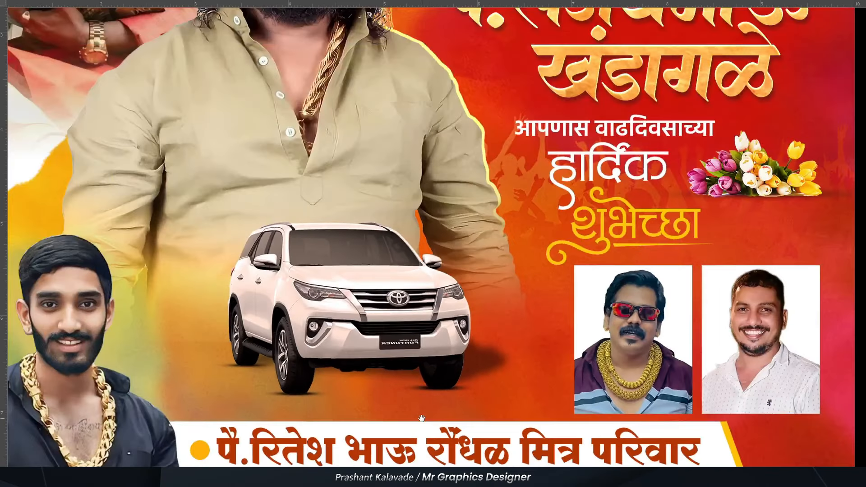
scroll(380, 347, down, 3)
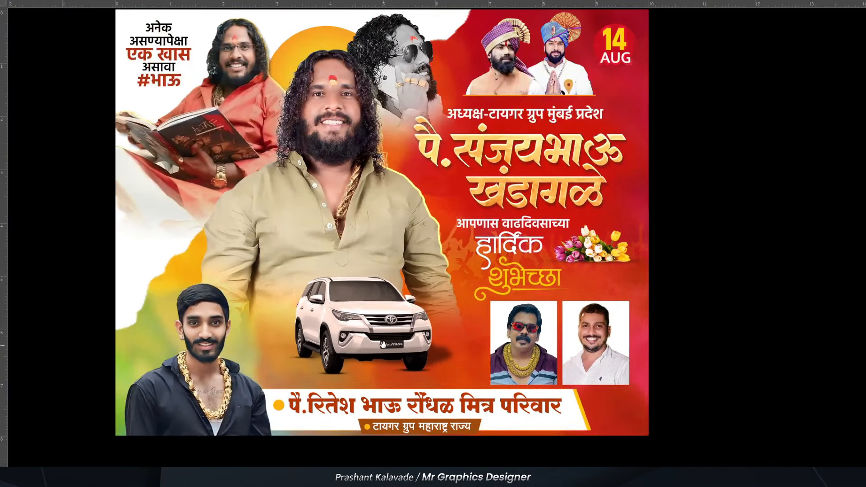
drag(339, 209, 366, 293)
scroll(298, 132, up, 3)
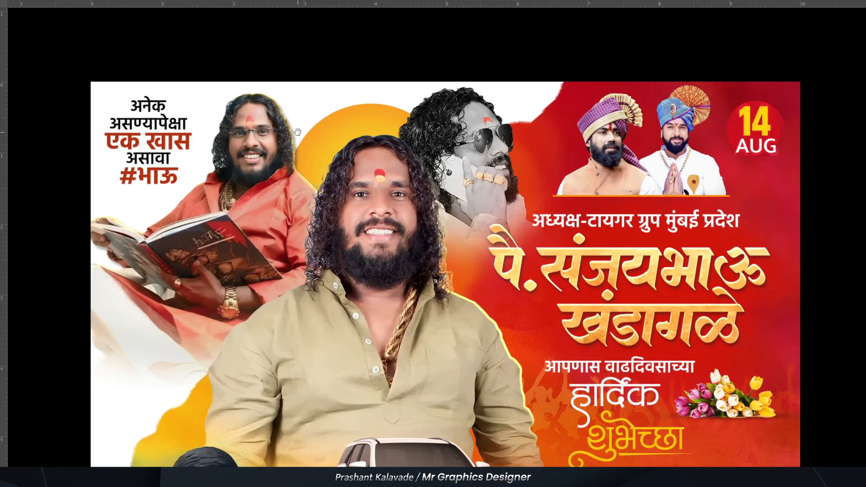
scroll(152, 130, up, 4)
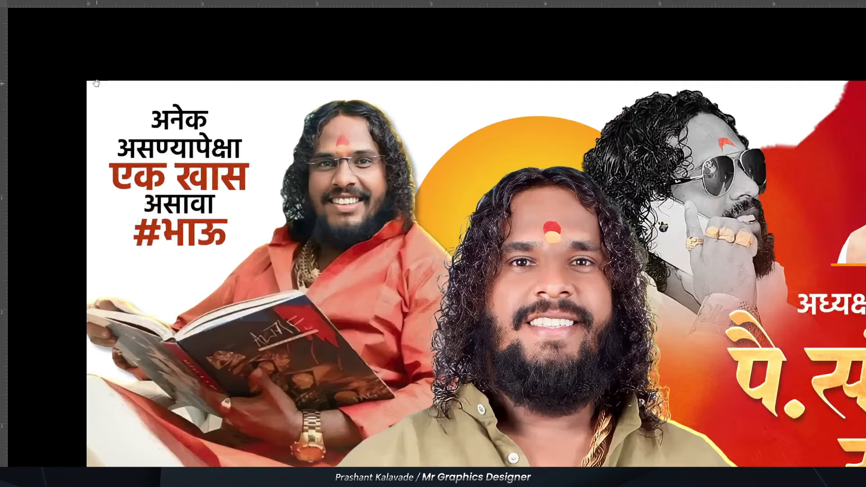
scroll(150, 127, down, 5)
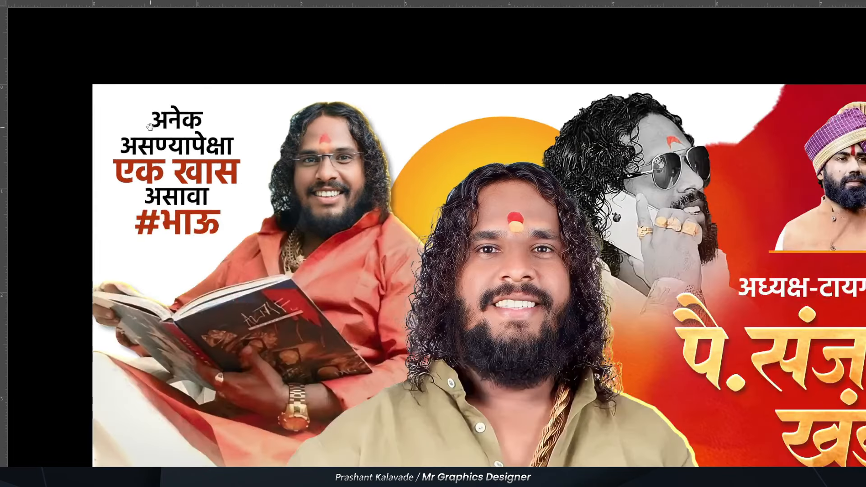
scroll(174, 91, down, 3)
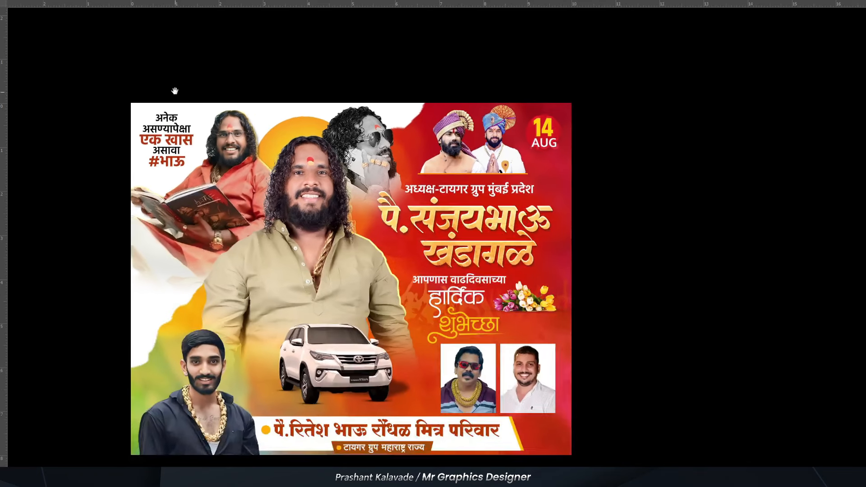
key(f)
scroll(175, 90, up, 2)
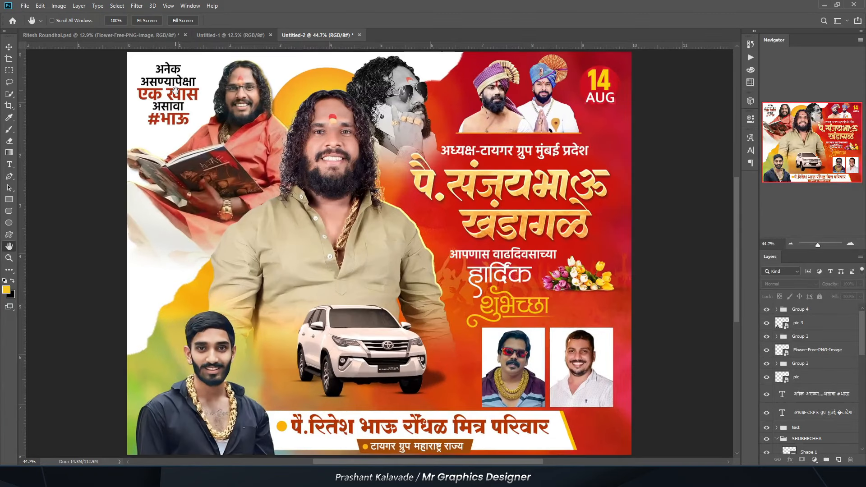